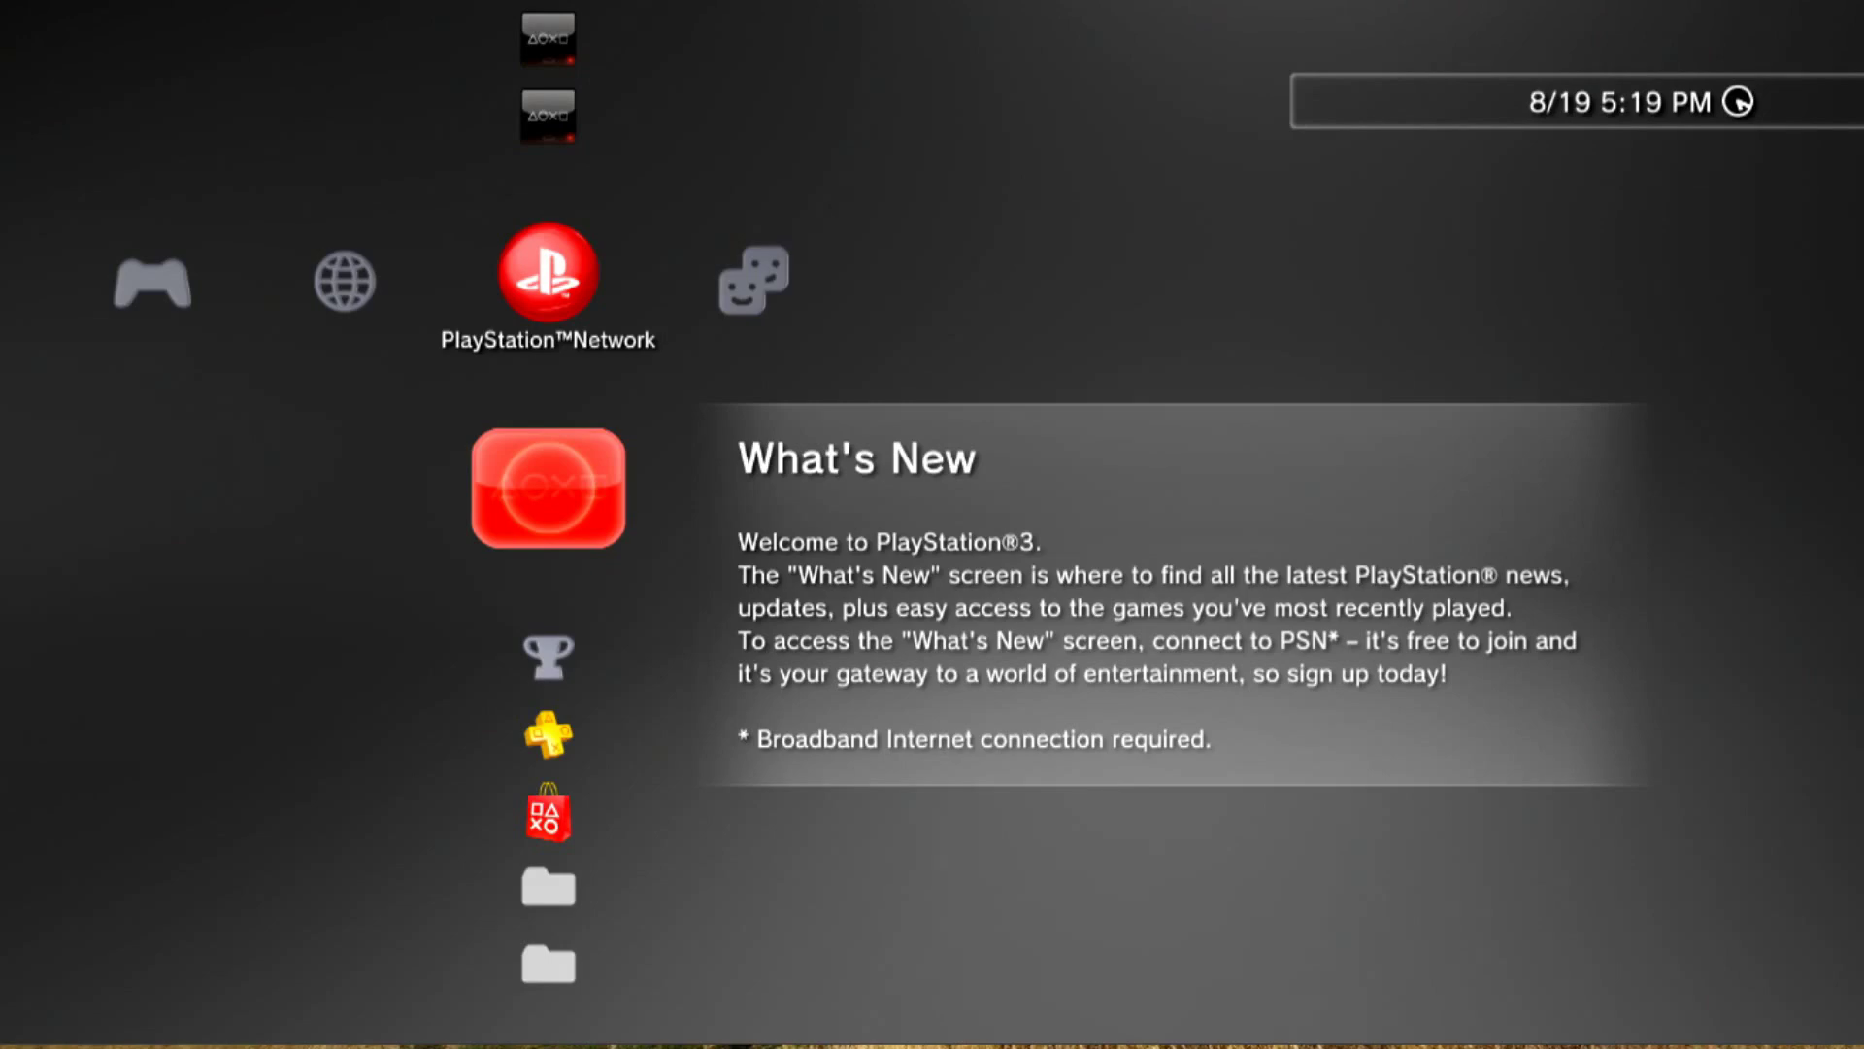
Look through the PlayStation Network category's entries, from Sign Up to Title Store Preview (Store).
{"action": "key", "text": "Up"}
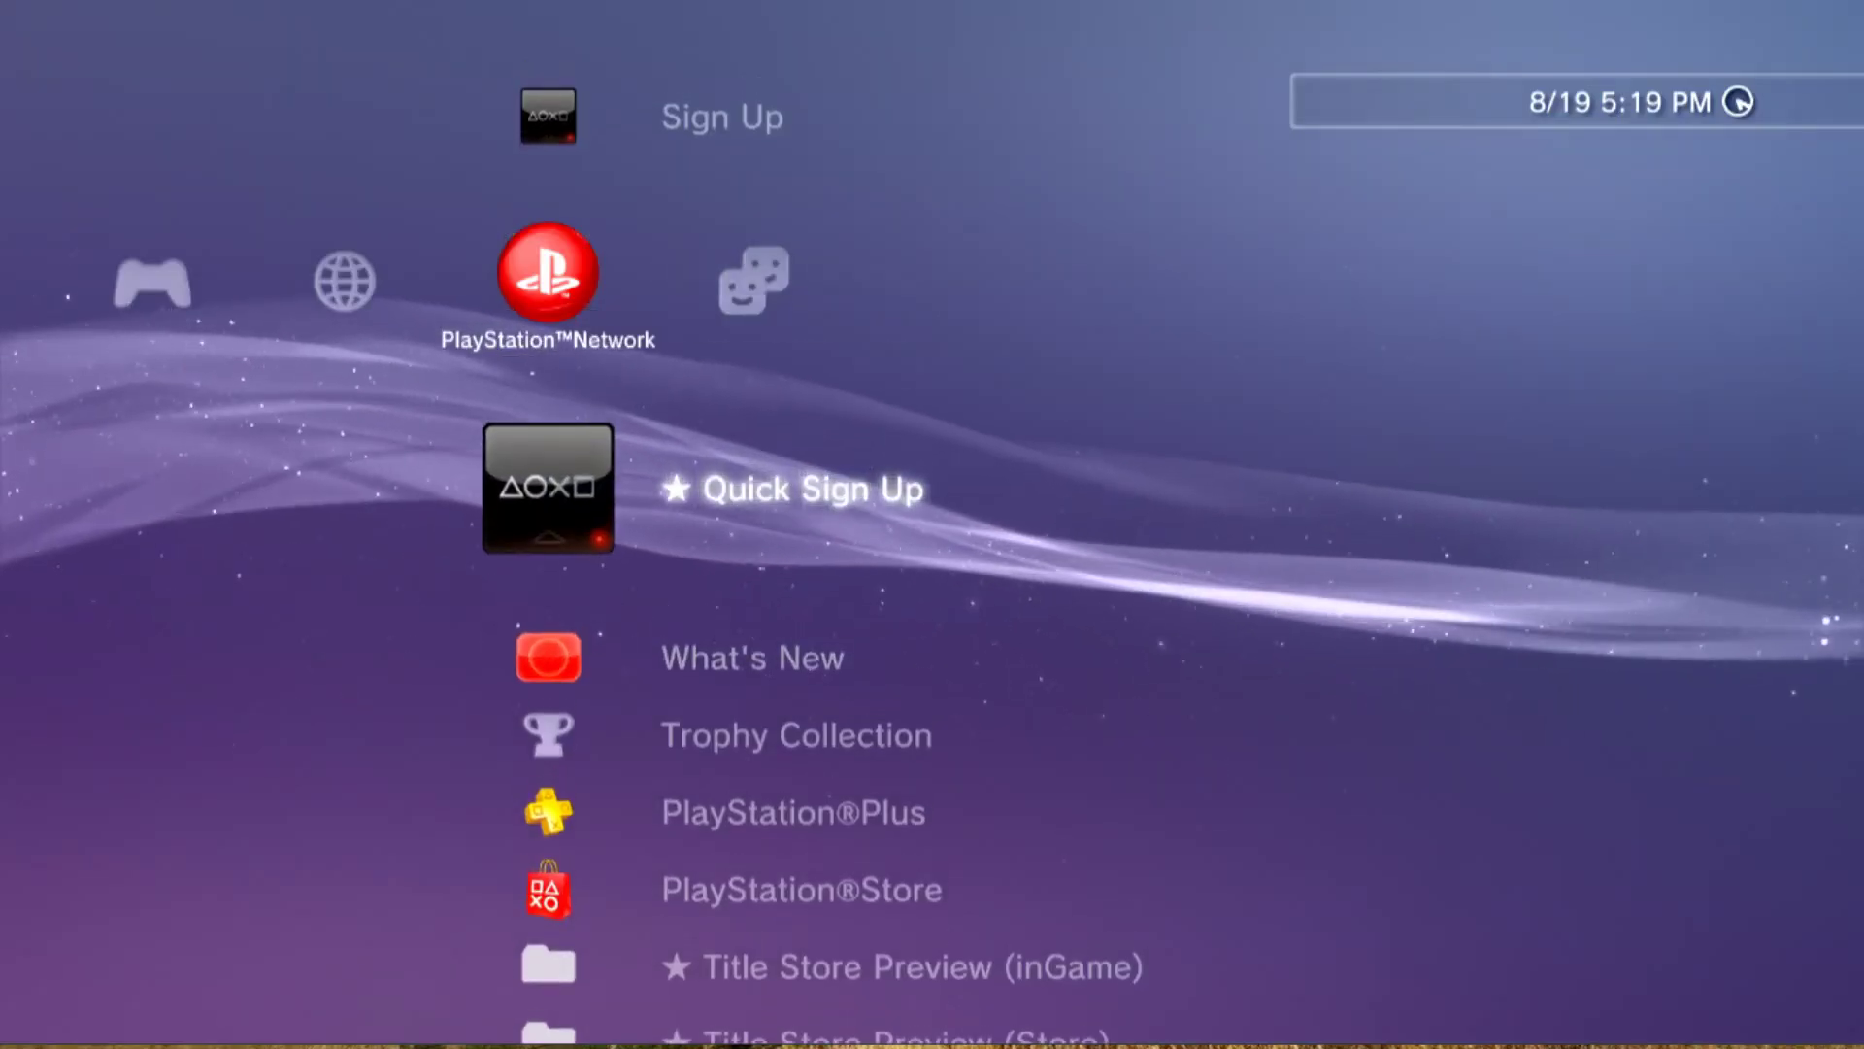
{"action": "key", "text": "Up"}
{"action": "key", "text": "Down"}
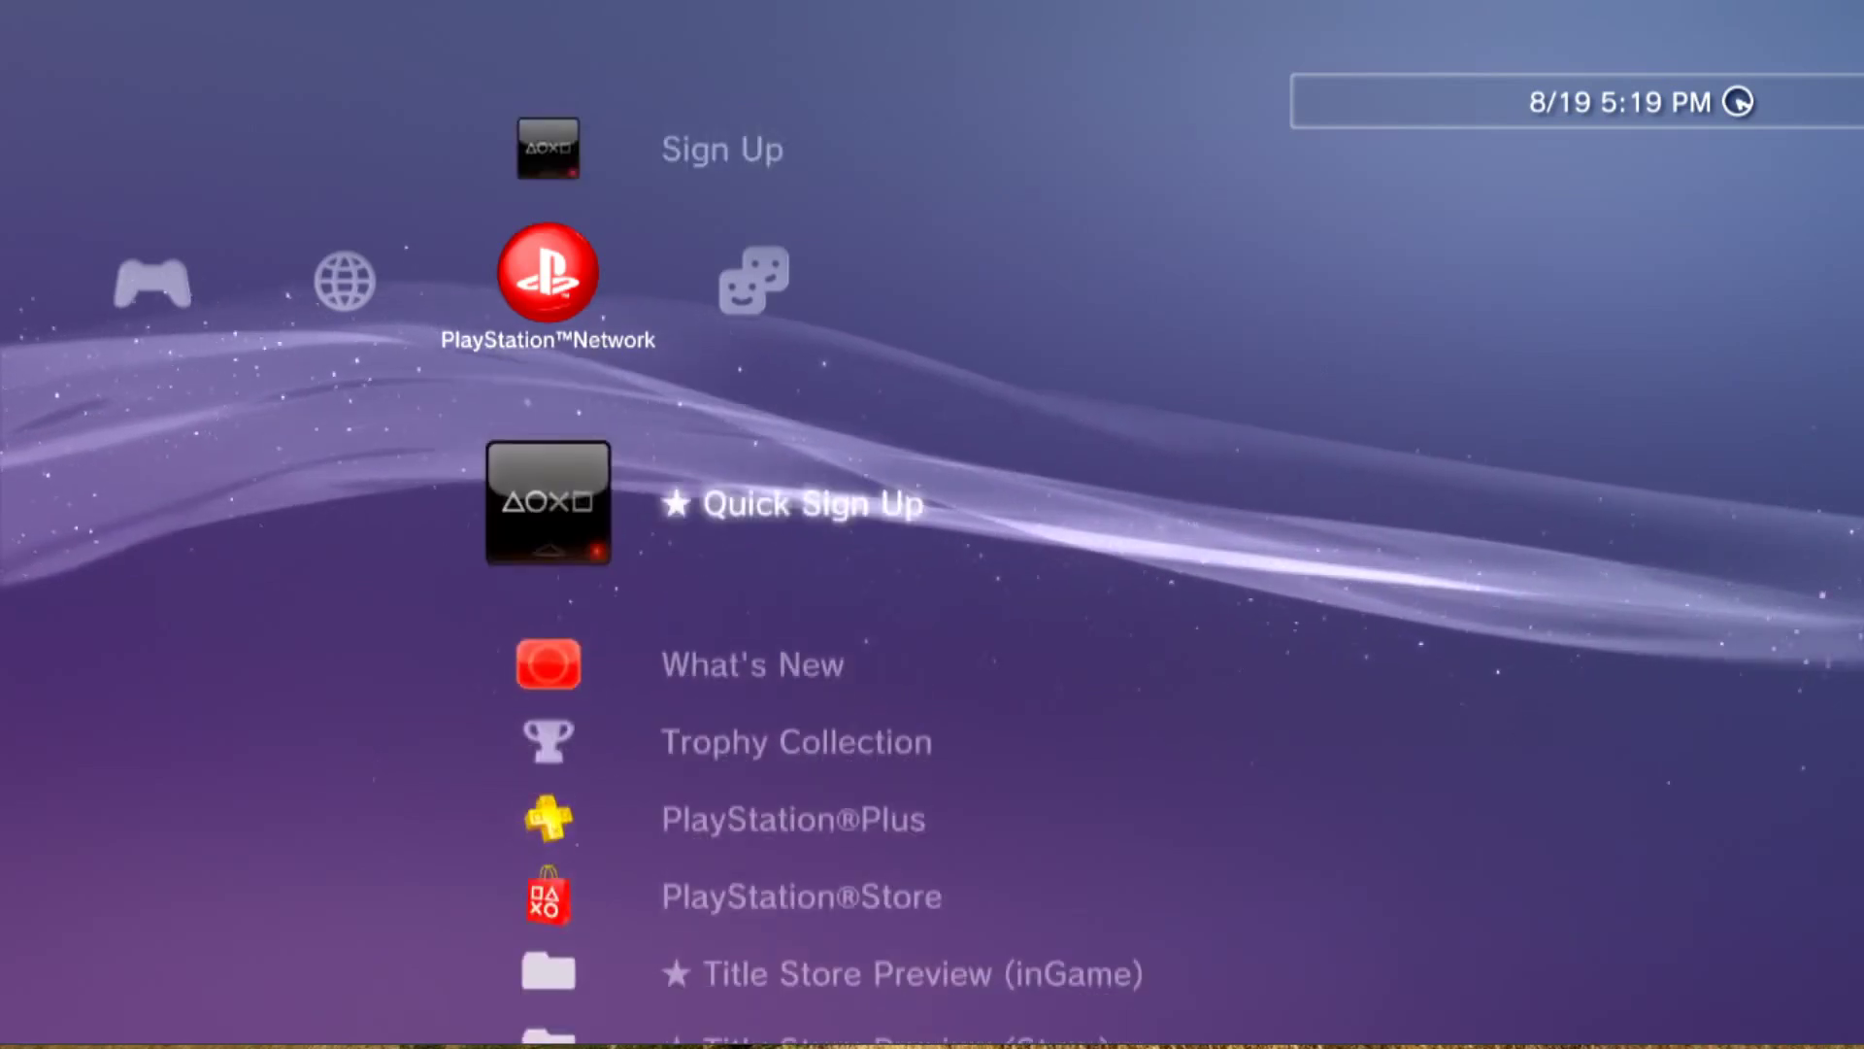
{"action": "key", "text": "Down"}
{"action": "key", "text": "Up"}
{"action": "key", "text": "Down"}
{"action": "key", "text": "Down"}
{"action": "key", "text": "Down"}
{"action": "key", "text": "Down"}
{"action": "key", "text": "Down"}
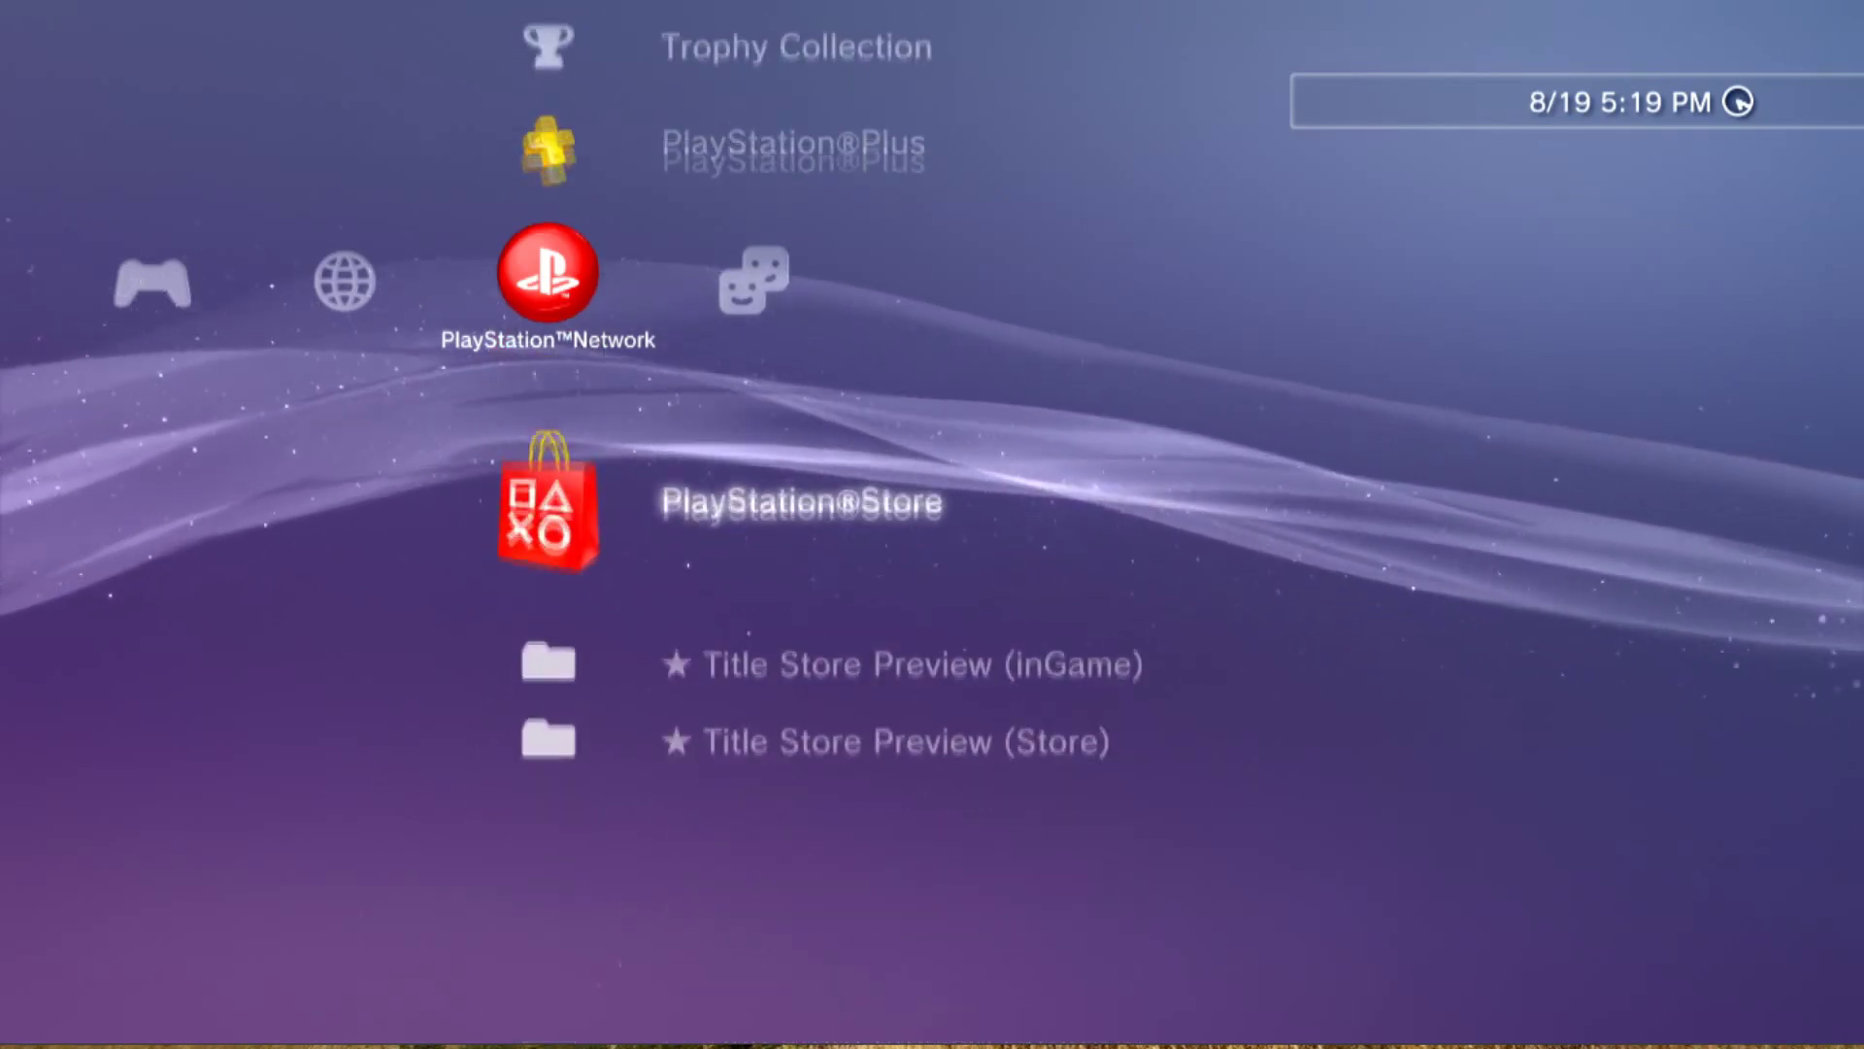
{"action": "key", "text": "Down"}
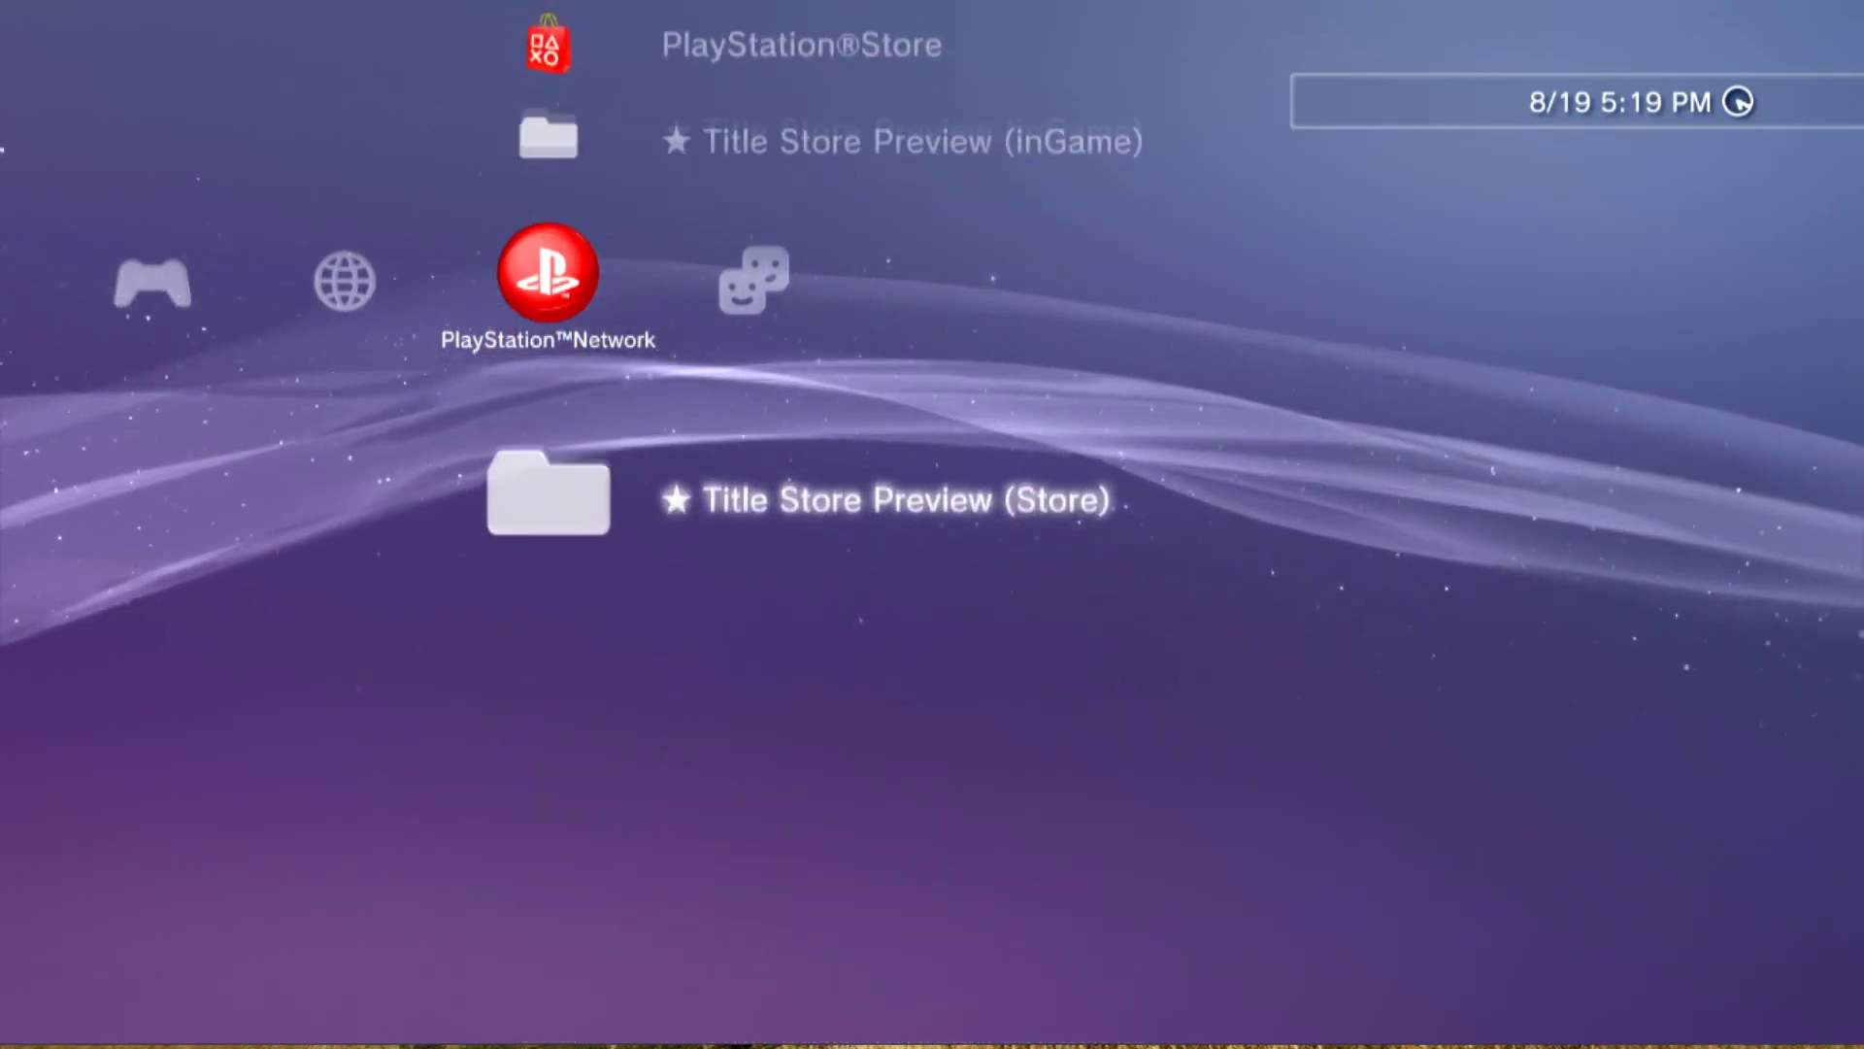
{"action": "key", "text": "Up"}
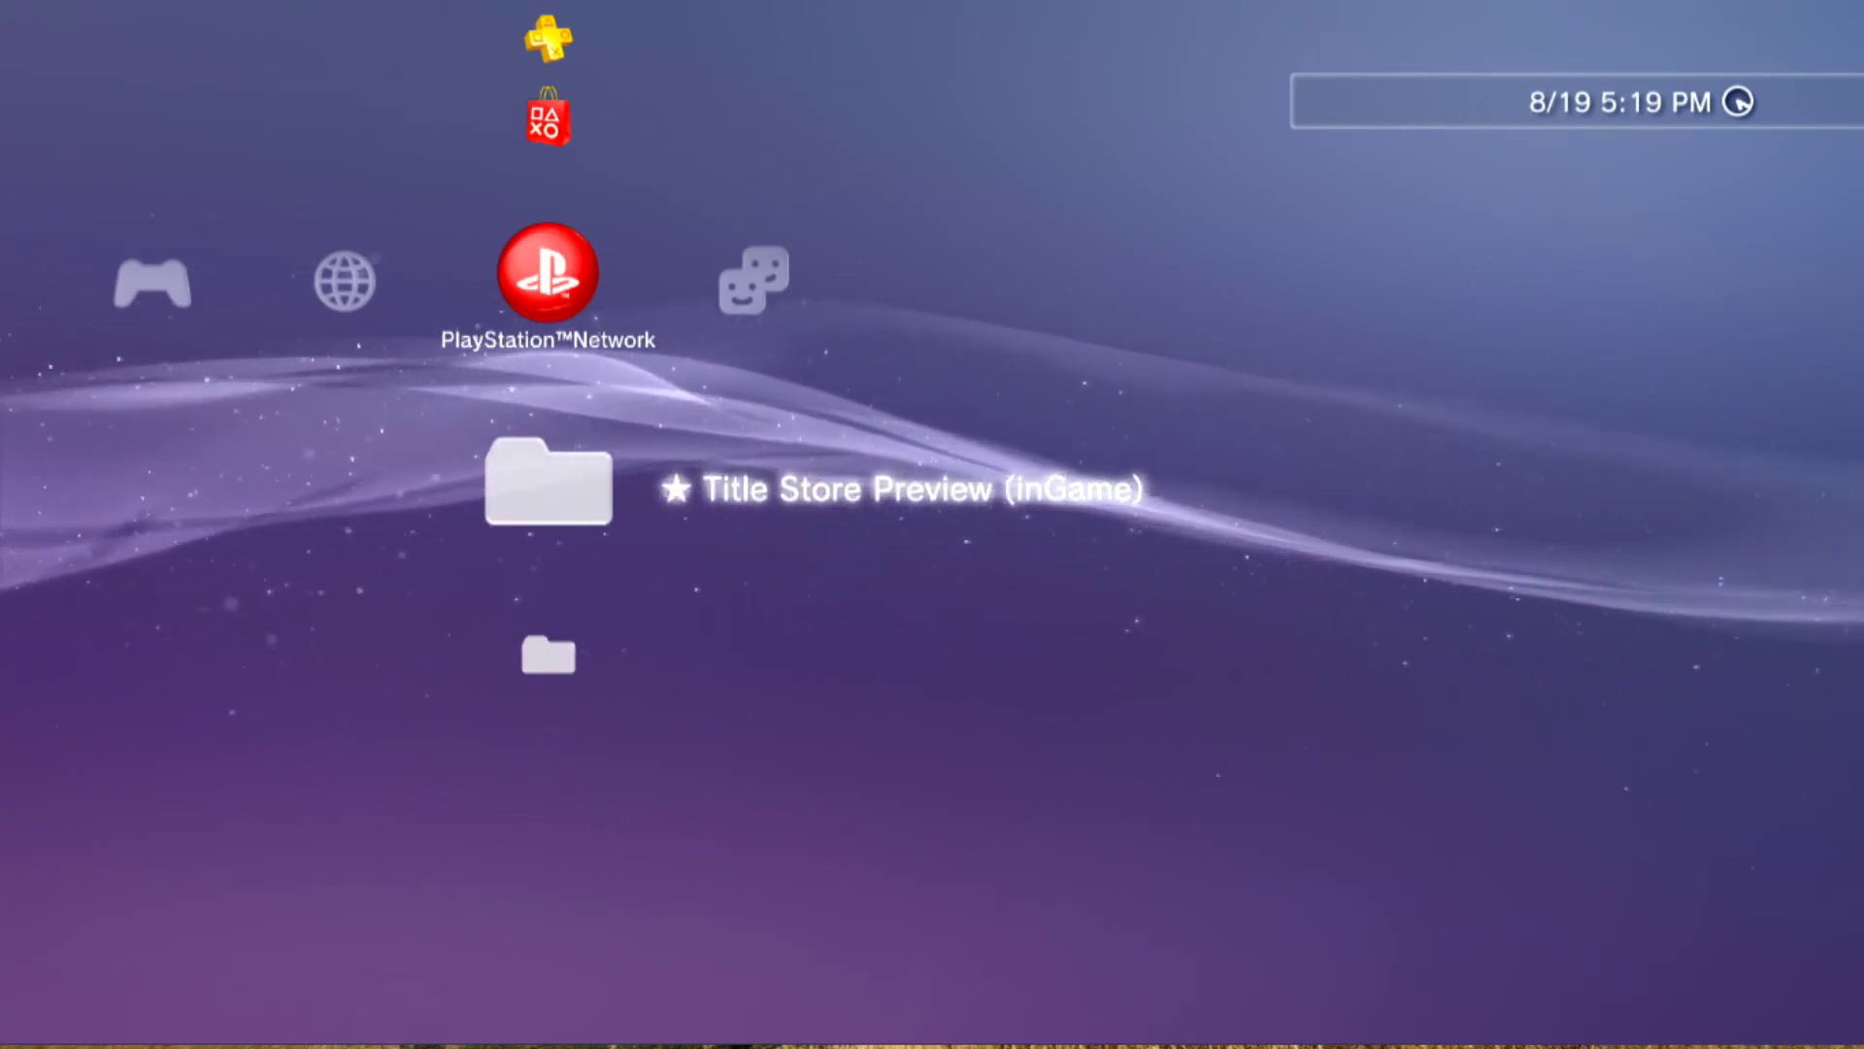
Review the PlayStation Network entries again, from the PlayStation Store and Plus entries back to the sign-up options and Trophy Collection.
{"action": "key", "text": "Left"}
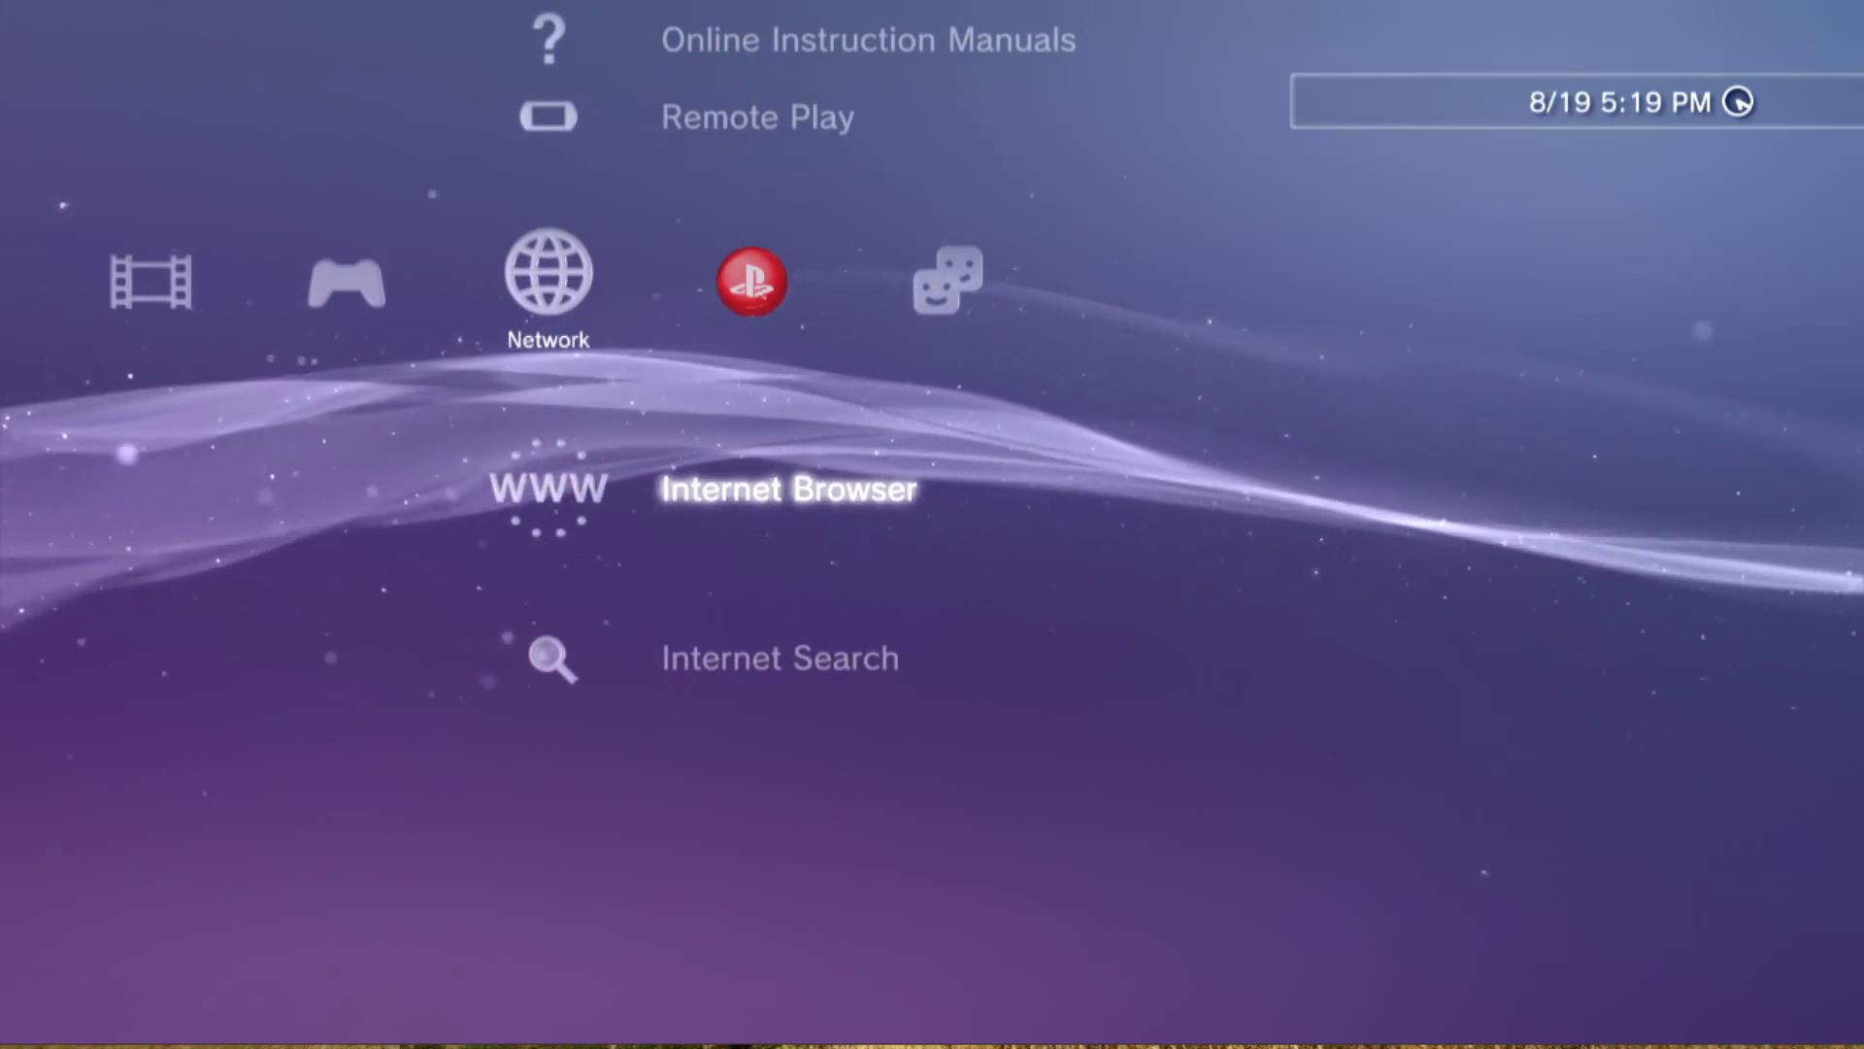
{"action": "key", "text": "Right"}
{"action": "key", "text": "Up"}
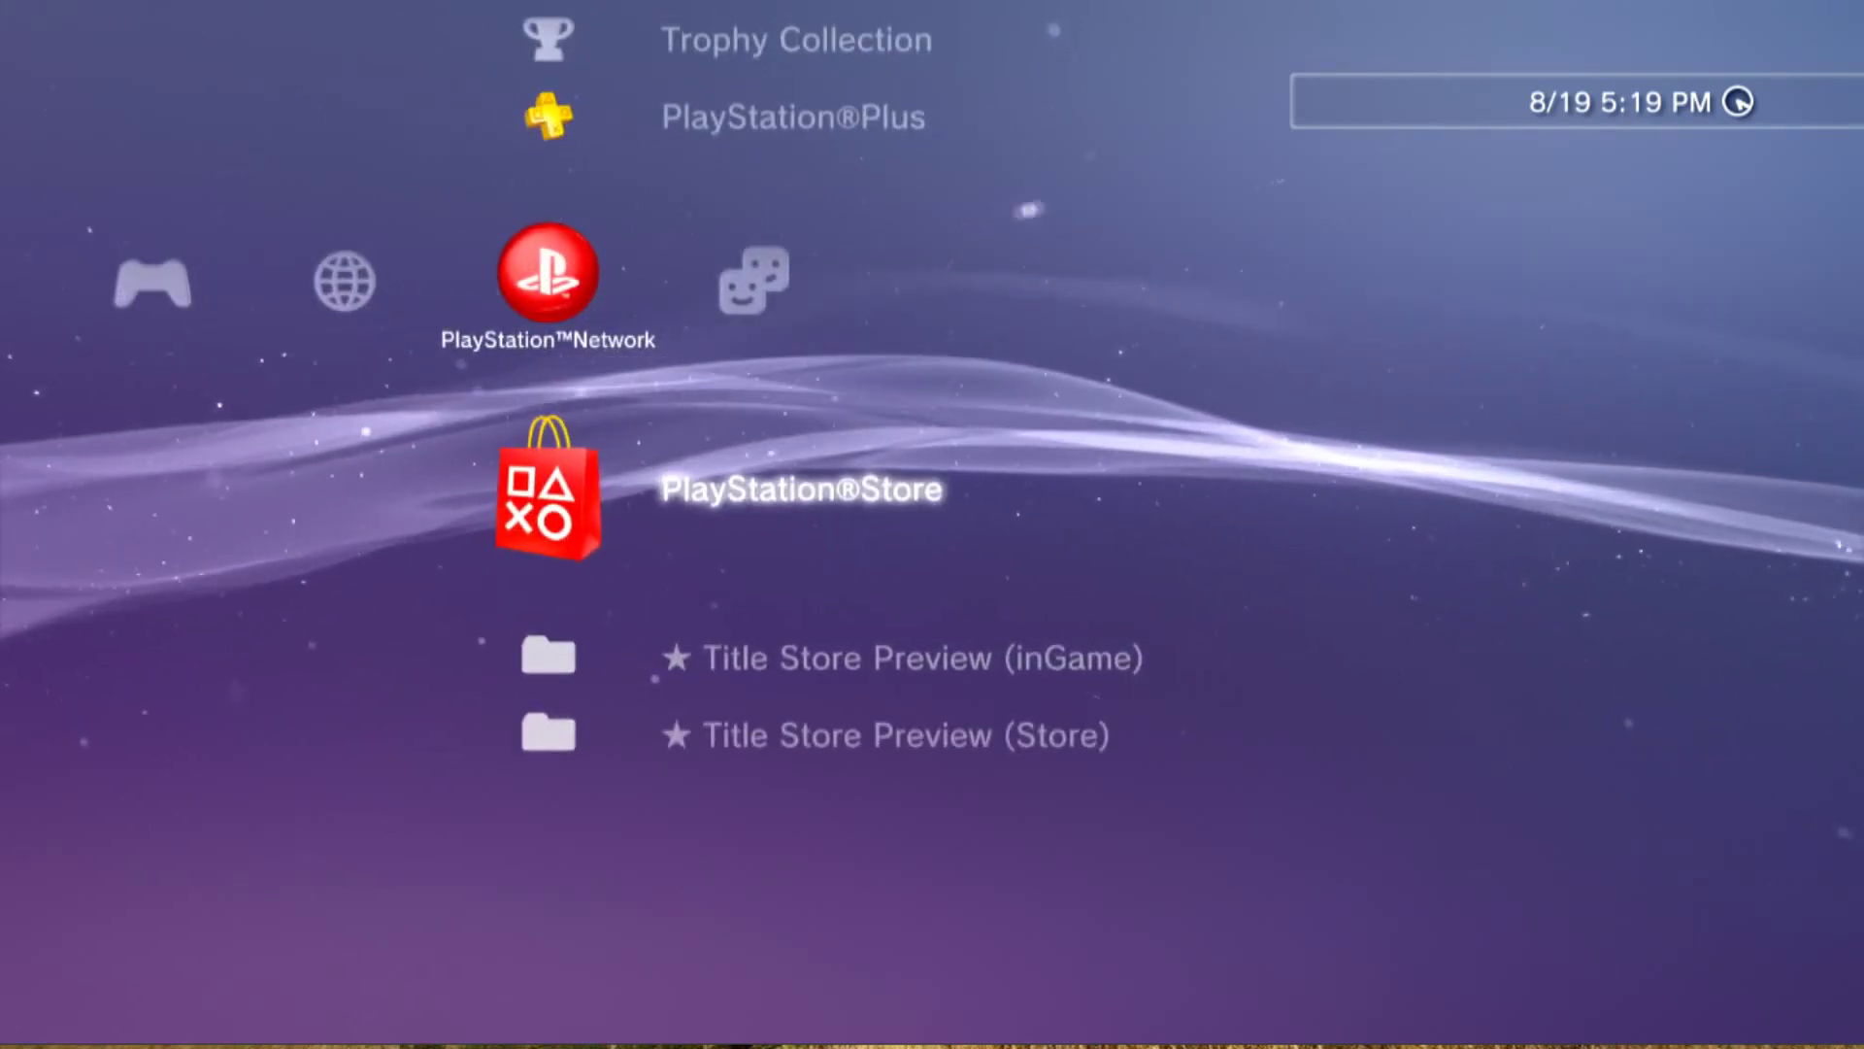
{"action": "key", "text": "Up"}
{"action": "key", "text": "Down"}
{"action": "key", "text": "Up"}
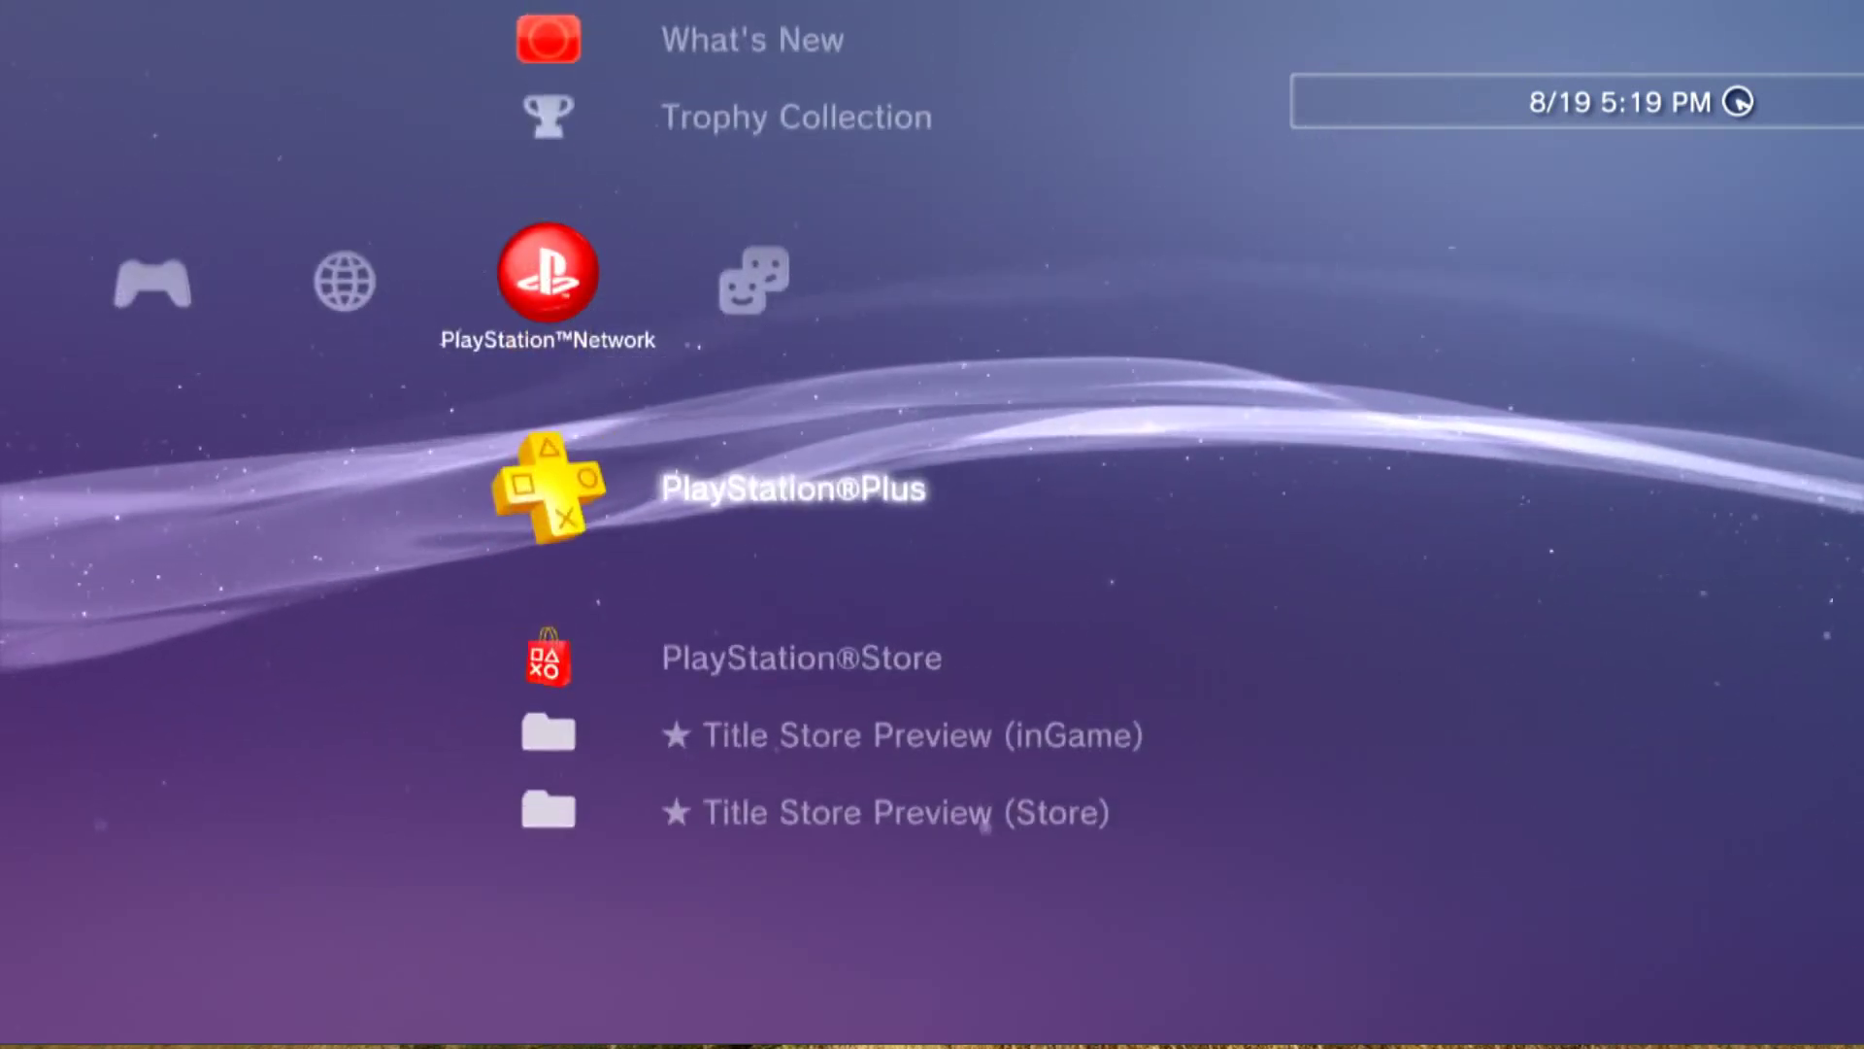
{"action": "key", "text": "Up"}
{"action": "key", "text": "Up"}
{"action": "key", "text": "Up"}
{"action": "key", "text": "Down"}
{"action": "key", "text": "Up"}
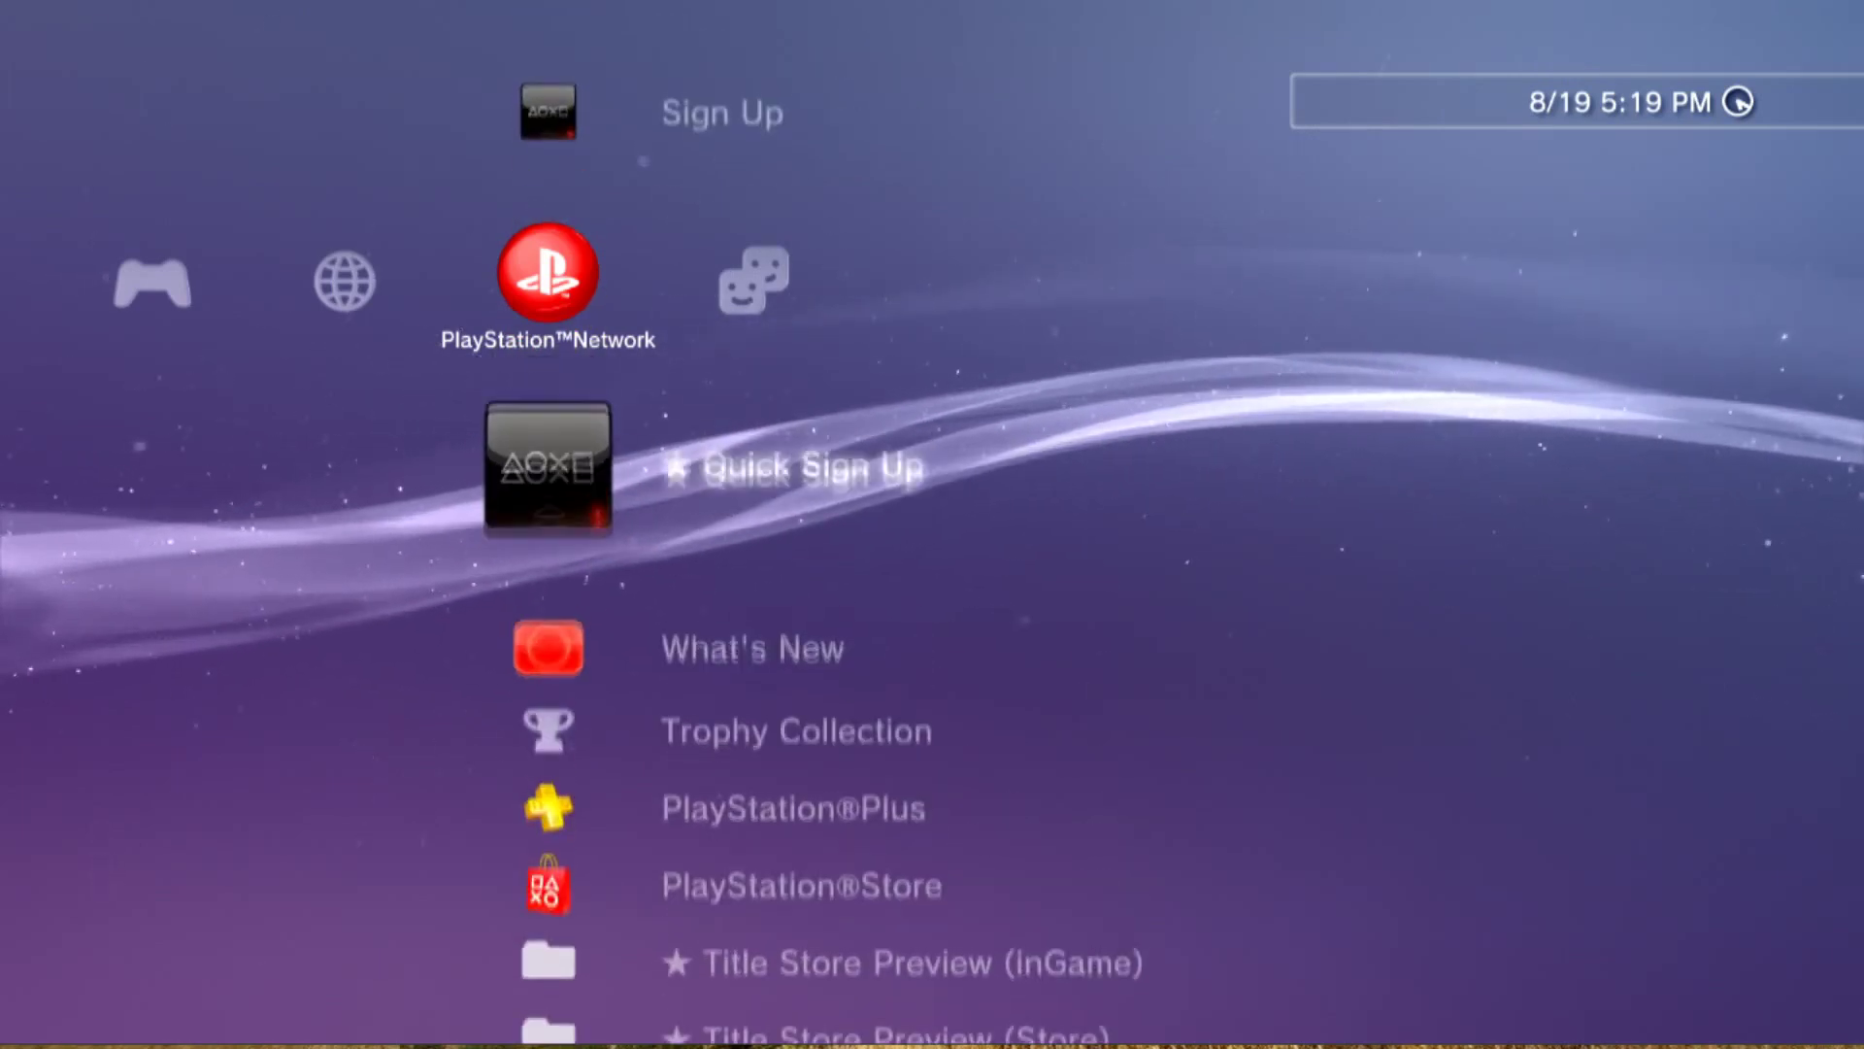
{"action": "key", "text": "Up"}
{"action": "key", "text": "Down"}
{"action": "key", "text": "Down"}
{"action": "key", "text": "Down"}
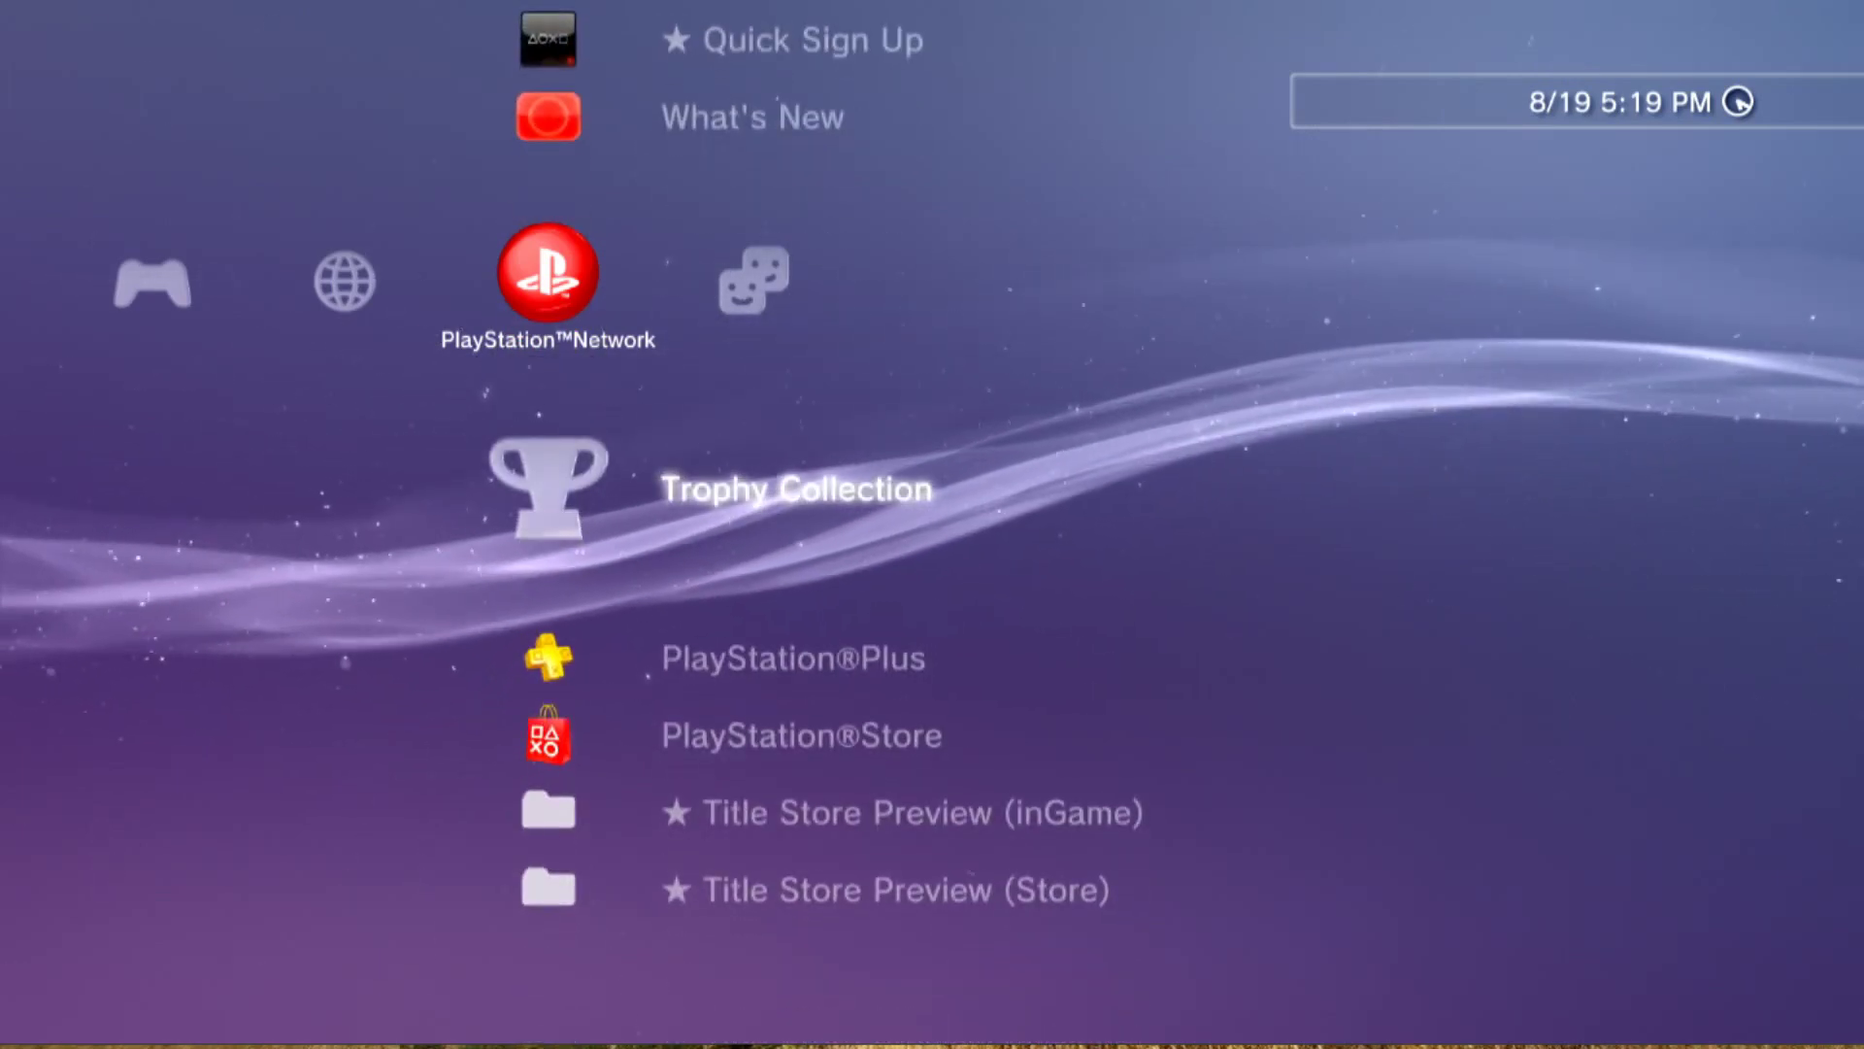
Look through the Game category's entries, including /app_home/PS3_GAME/ and Package Manager, and open the My Games folder.
{"action": "key", "text": "Right"}
{"action": "key", "text": "Left"}
{"action": "key", "text": "Left"}
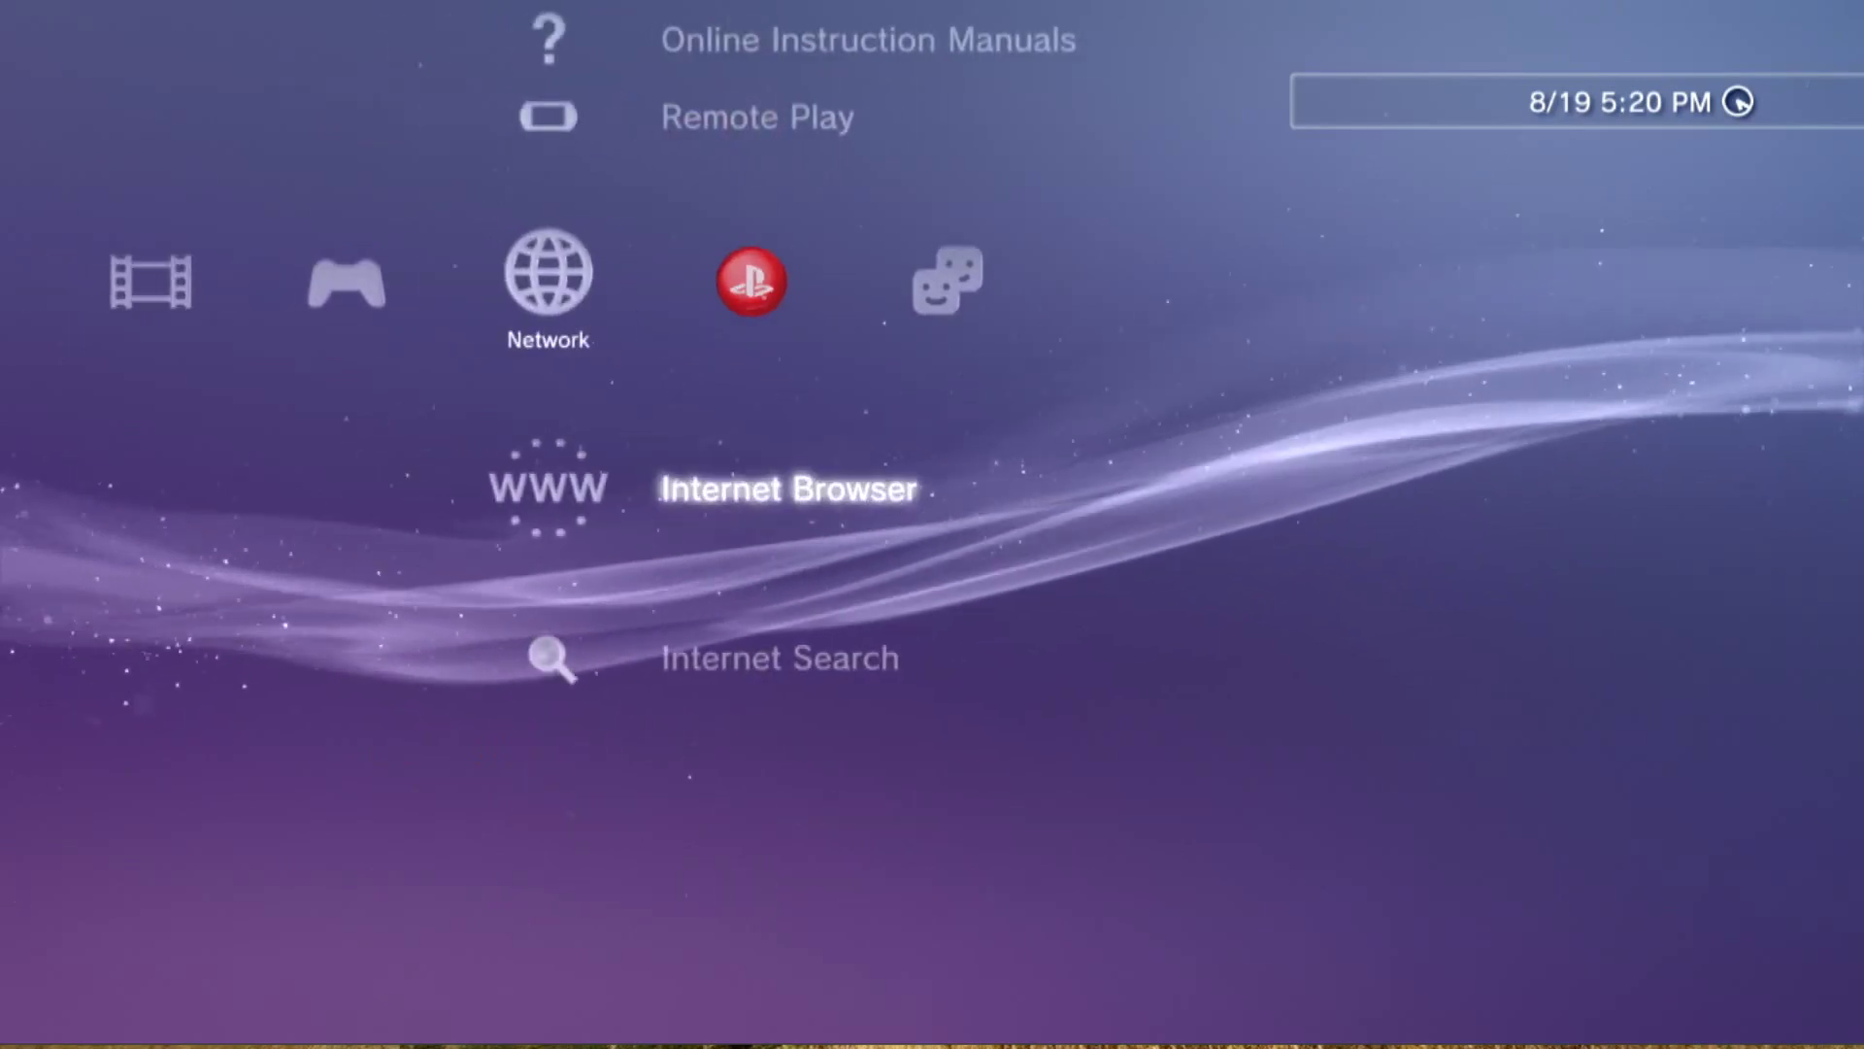
{"action": "key", "text": "Left"}
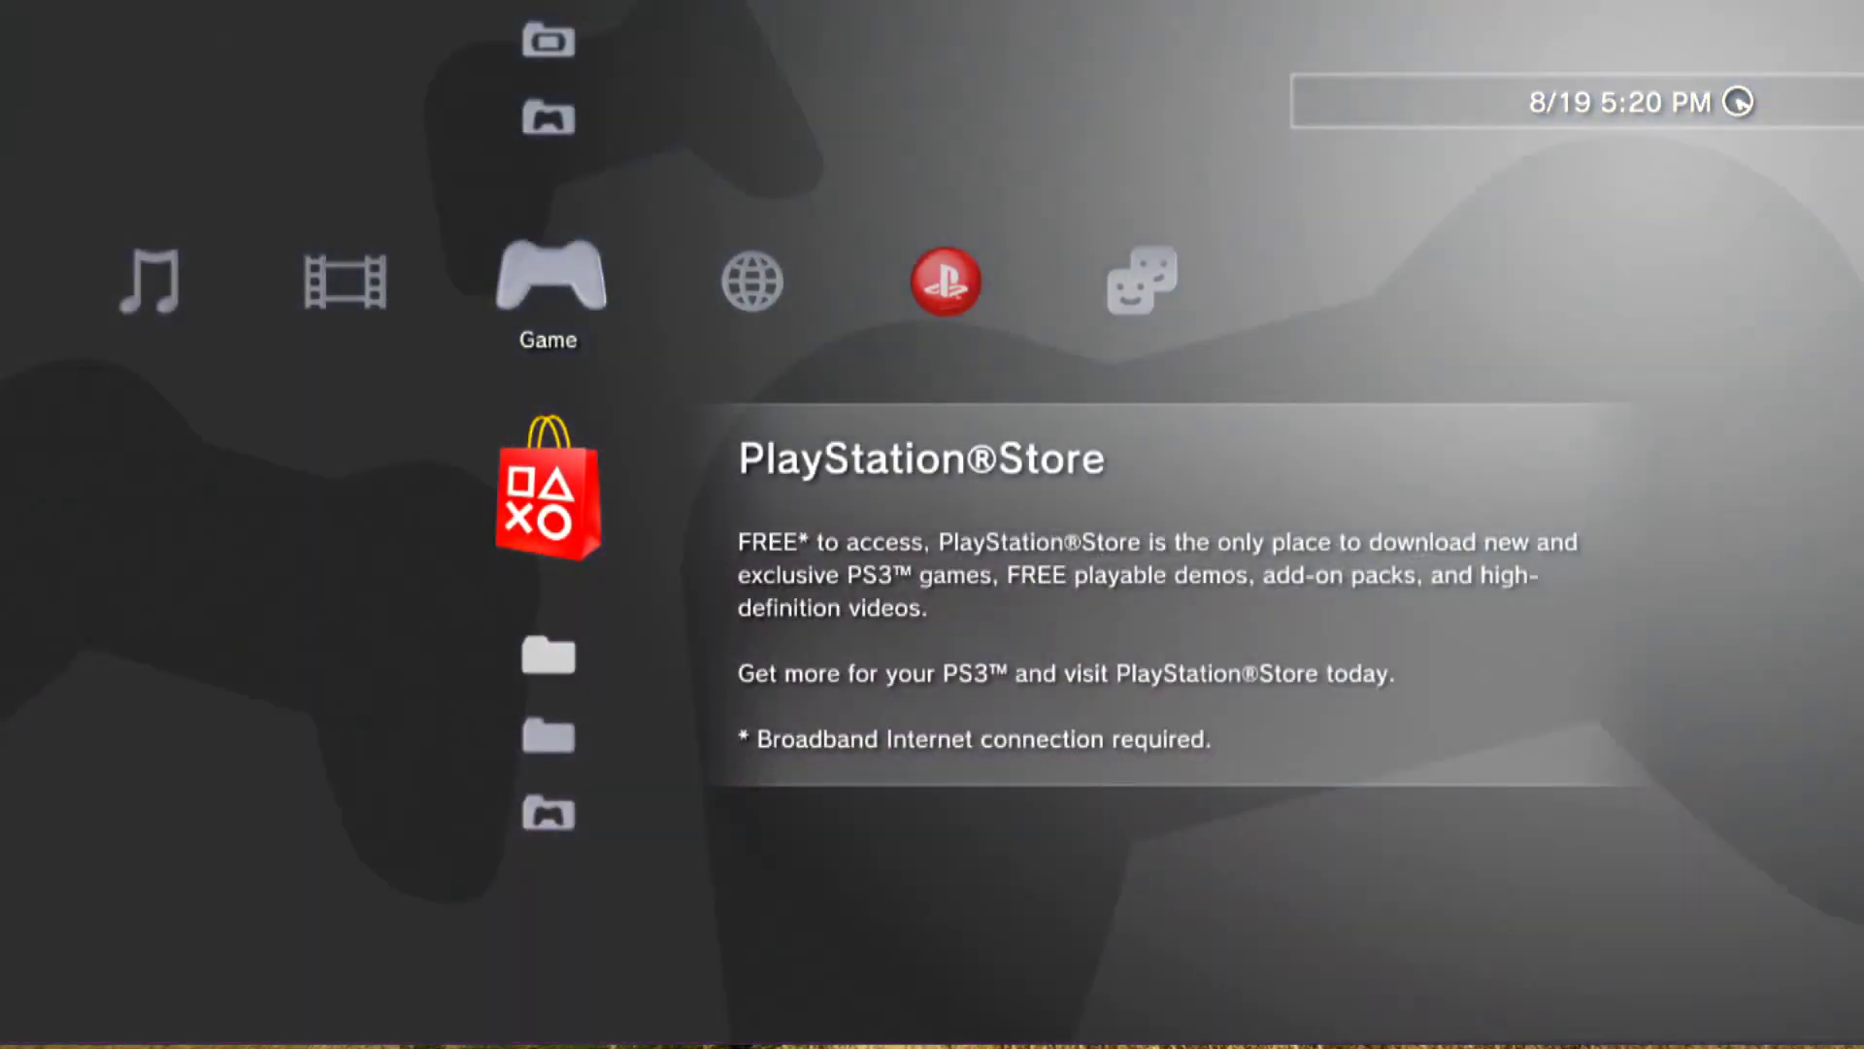
{"action": "key", "text": "Down"}
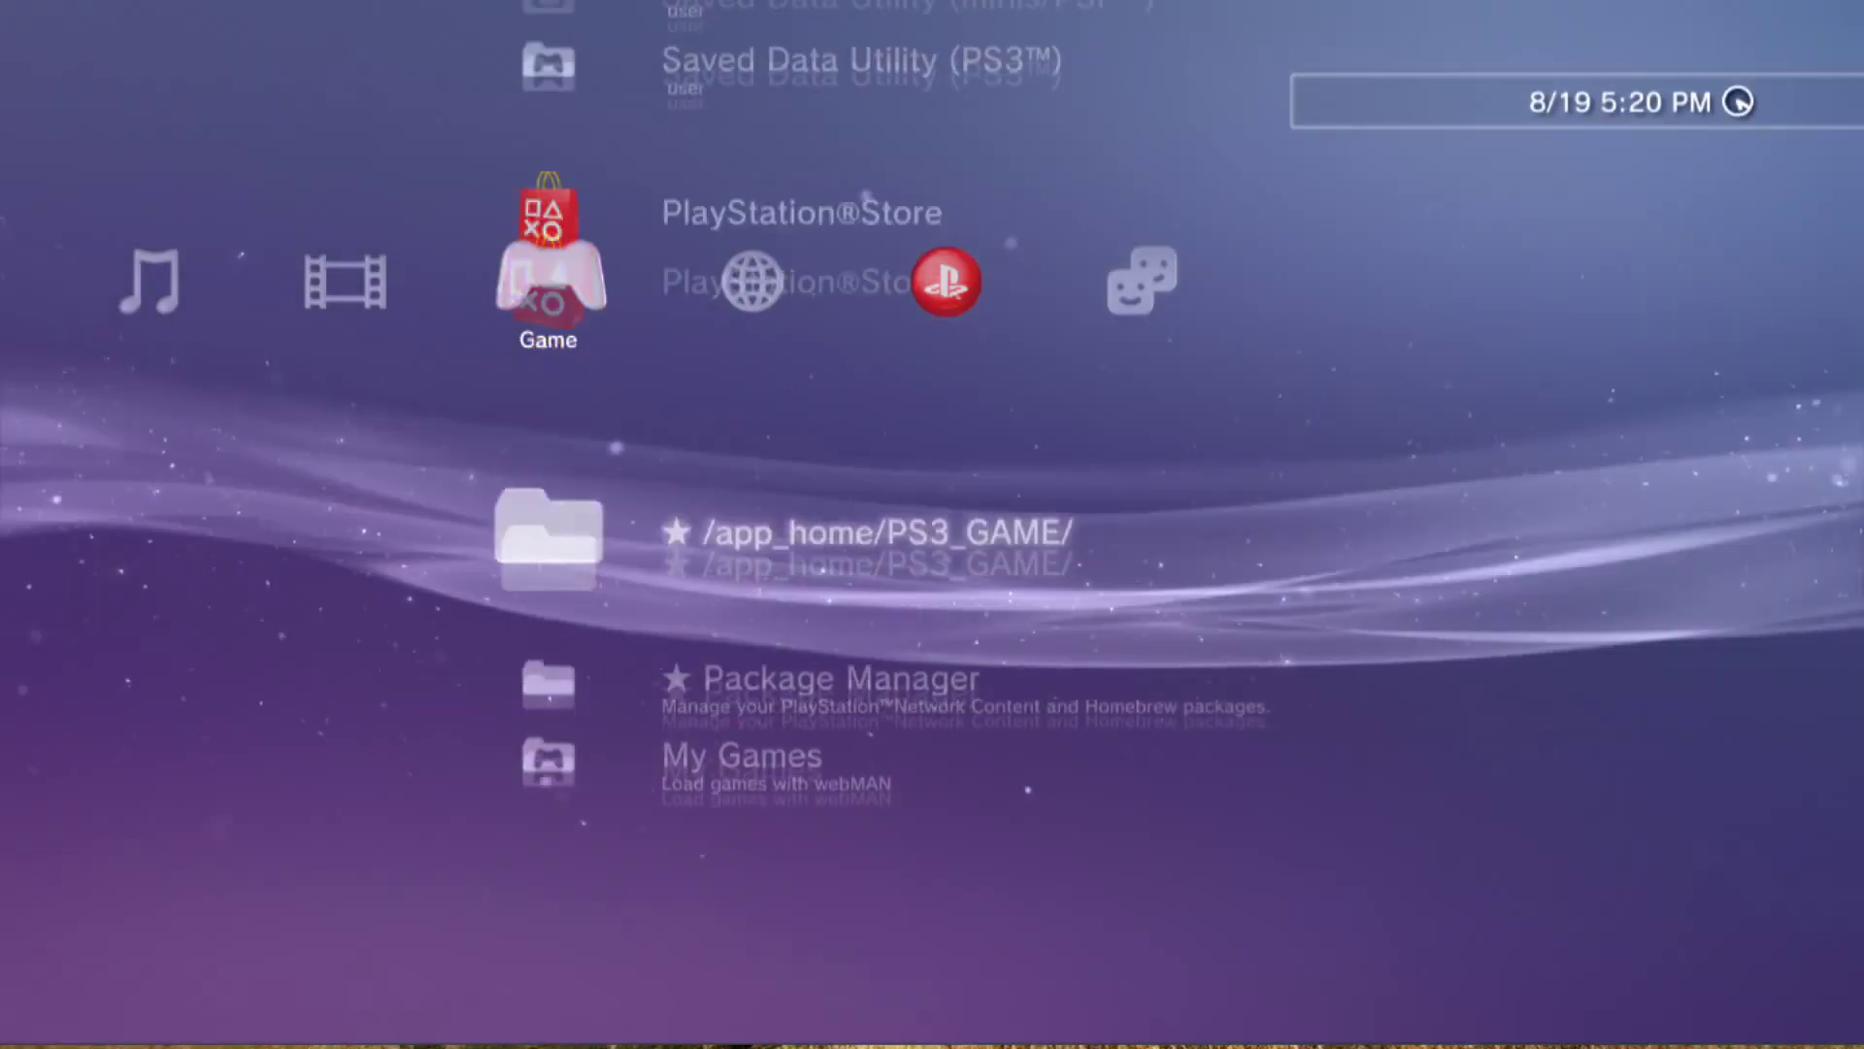
{"action": "key", "text": "Down"}
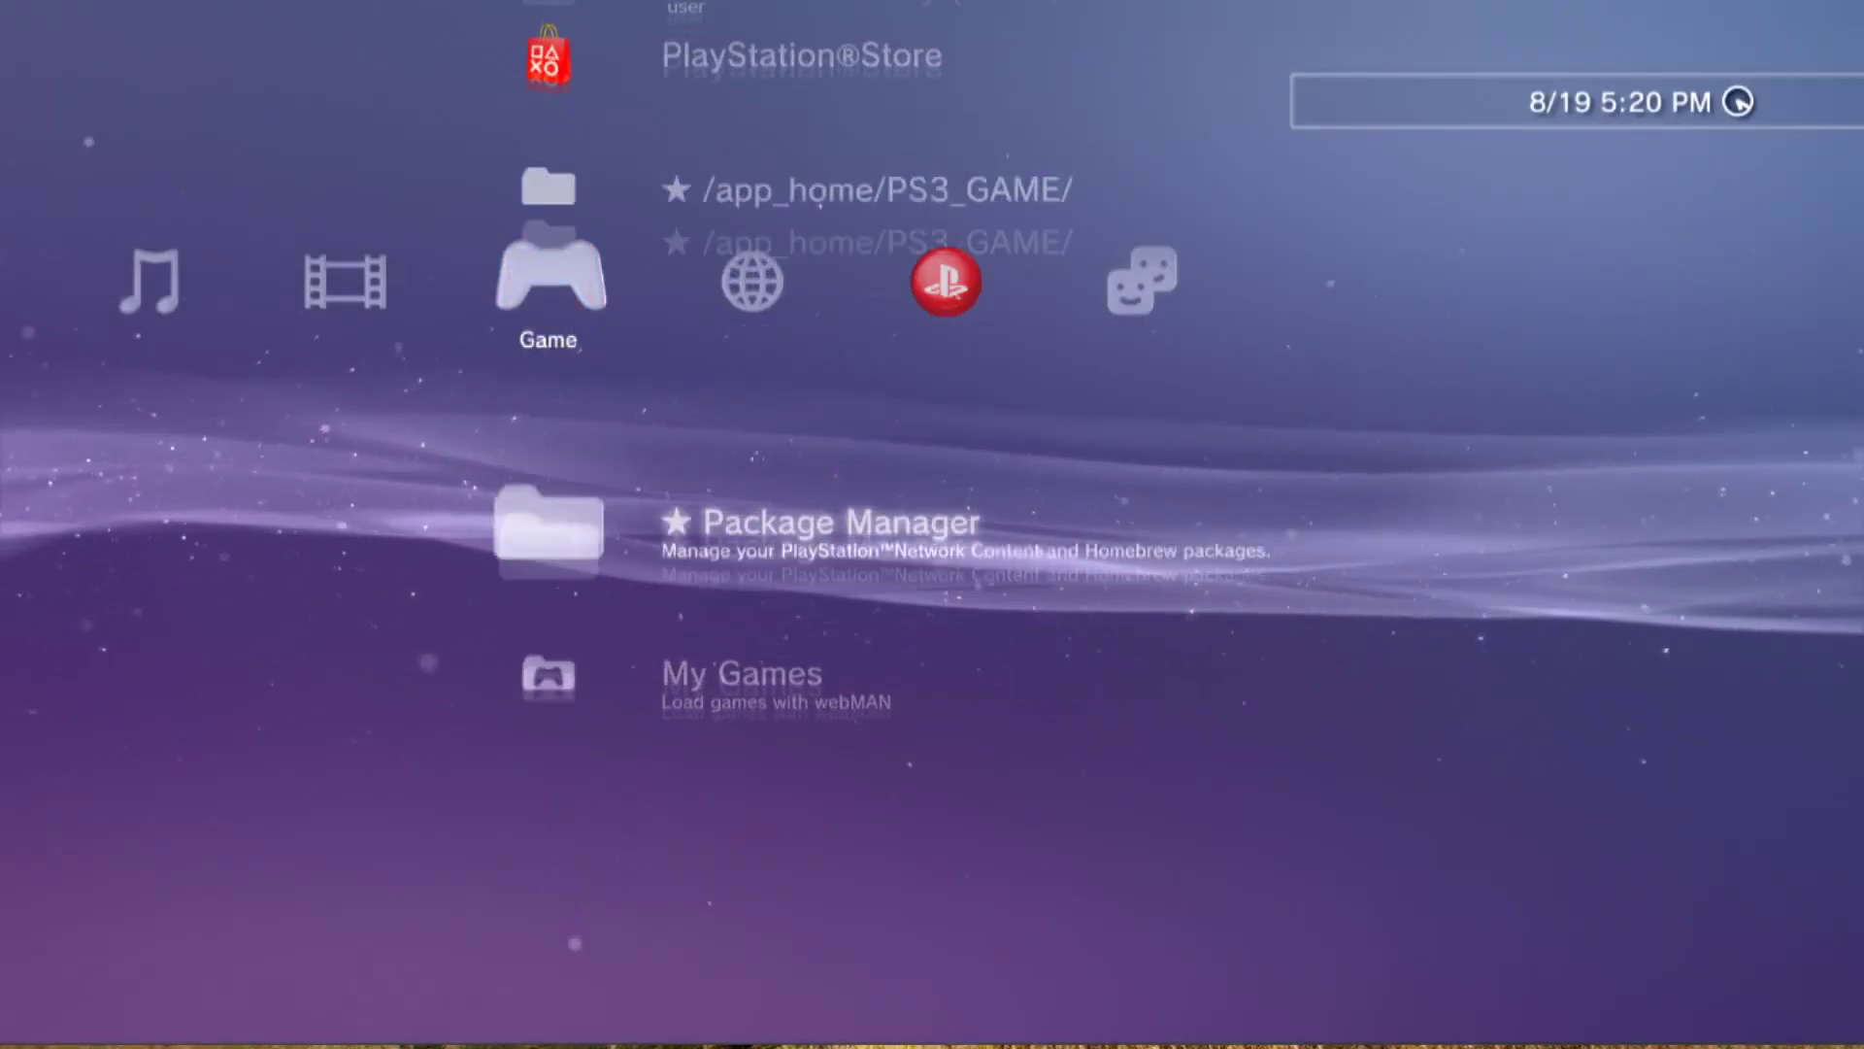
{"action": "key", "text": "Up"}
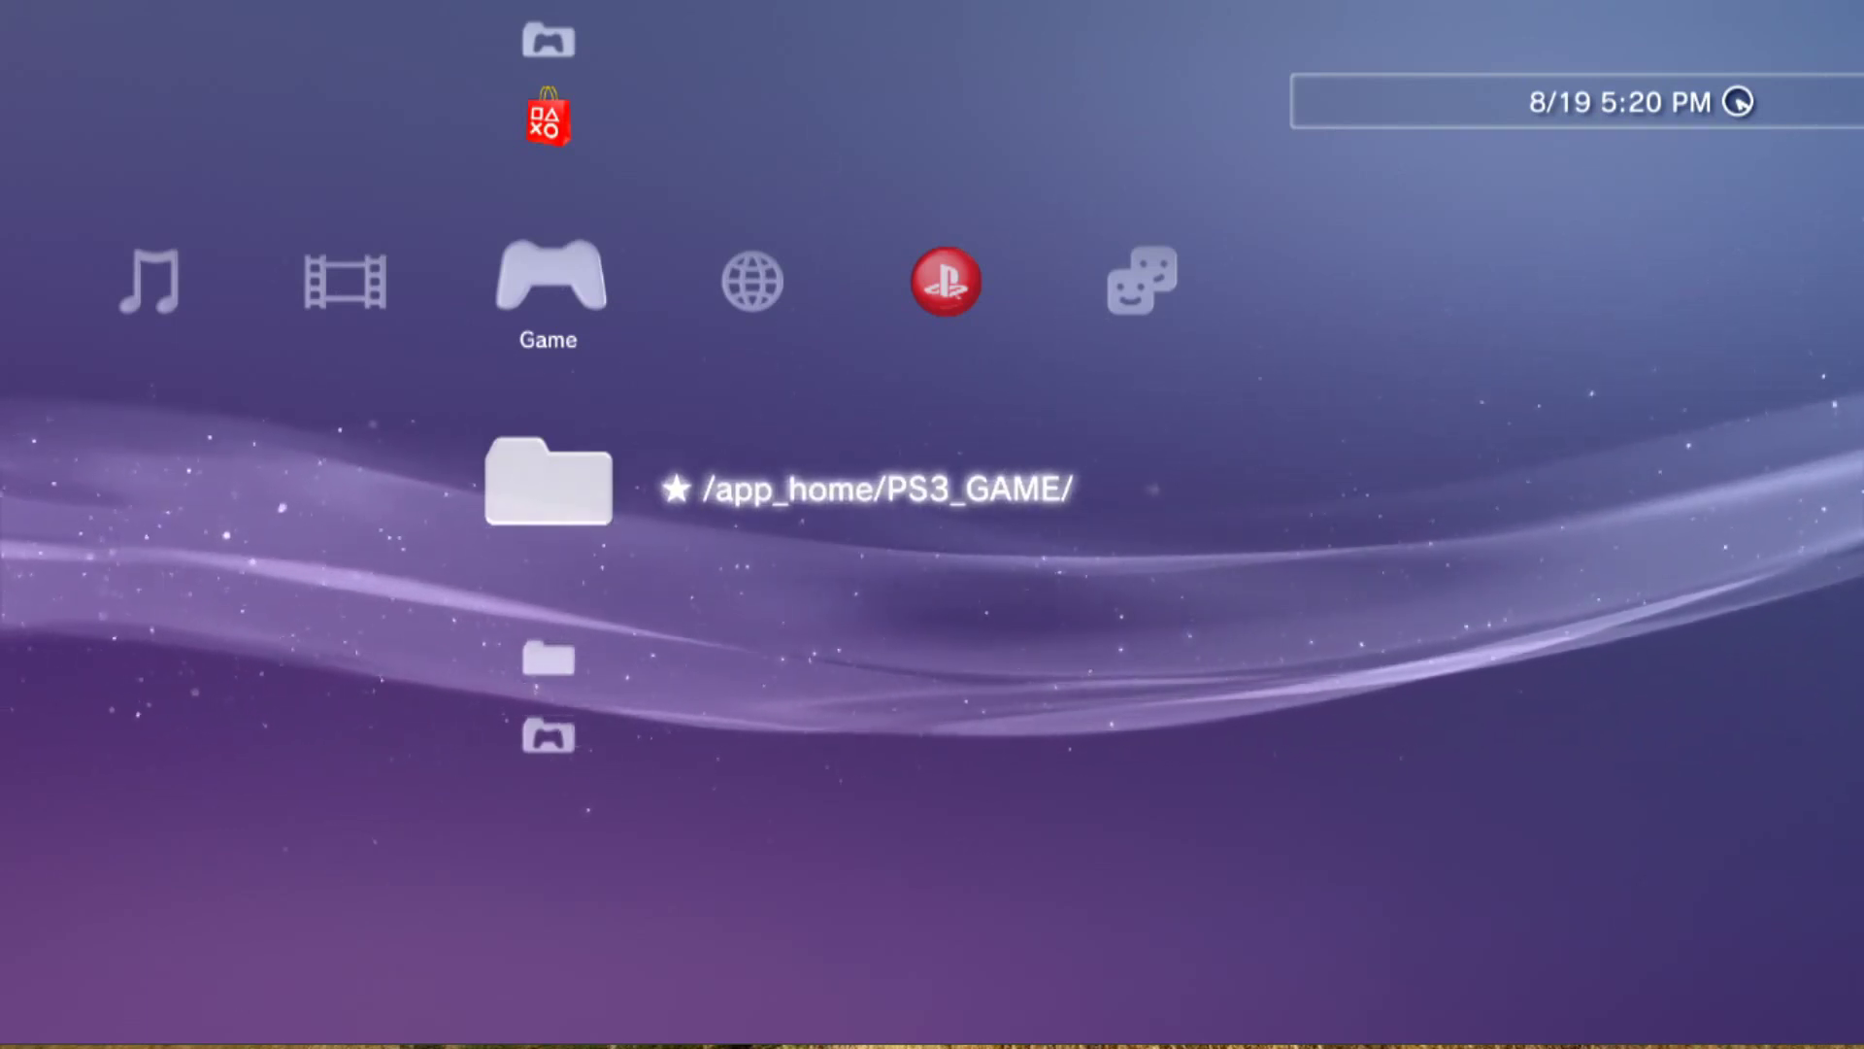
{"action": "key", "text": "Down"}
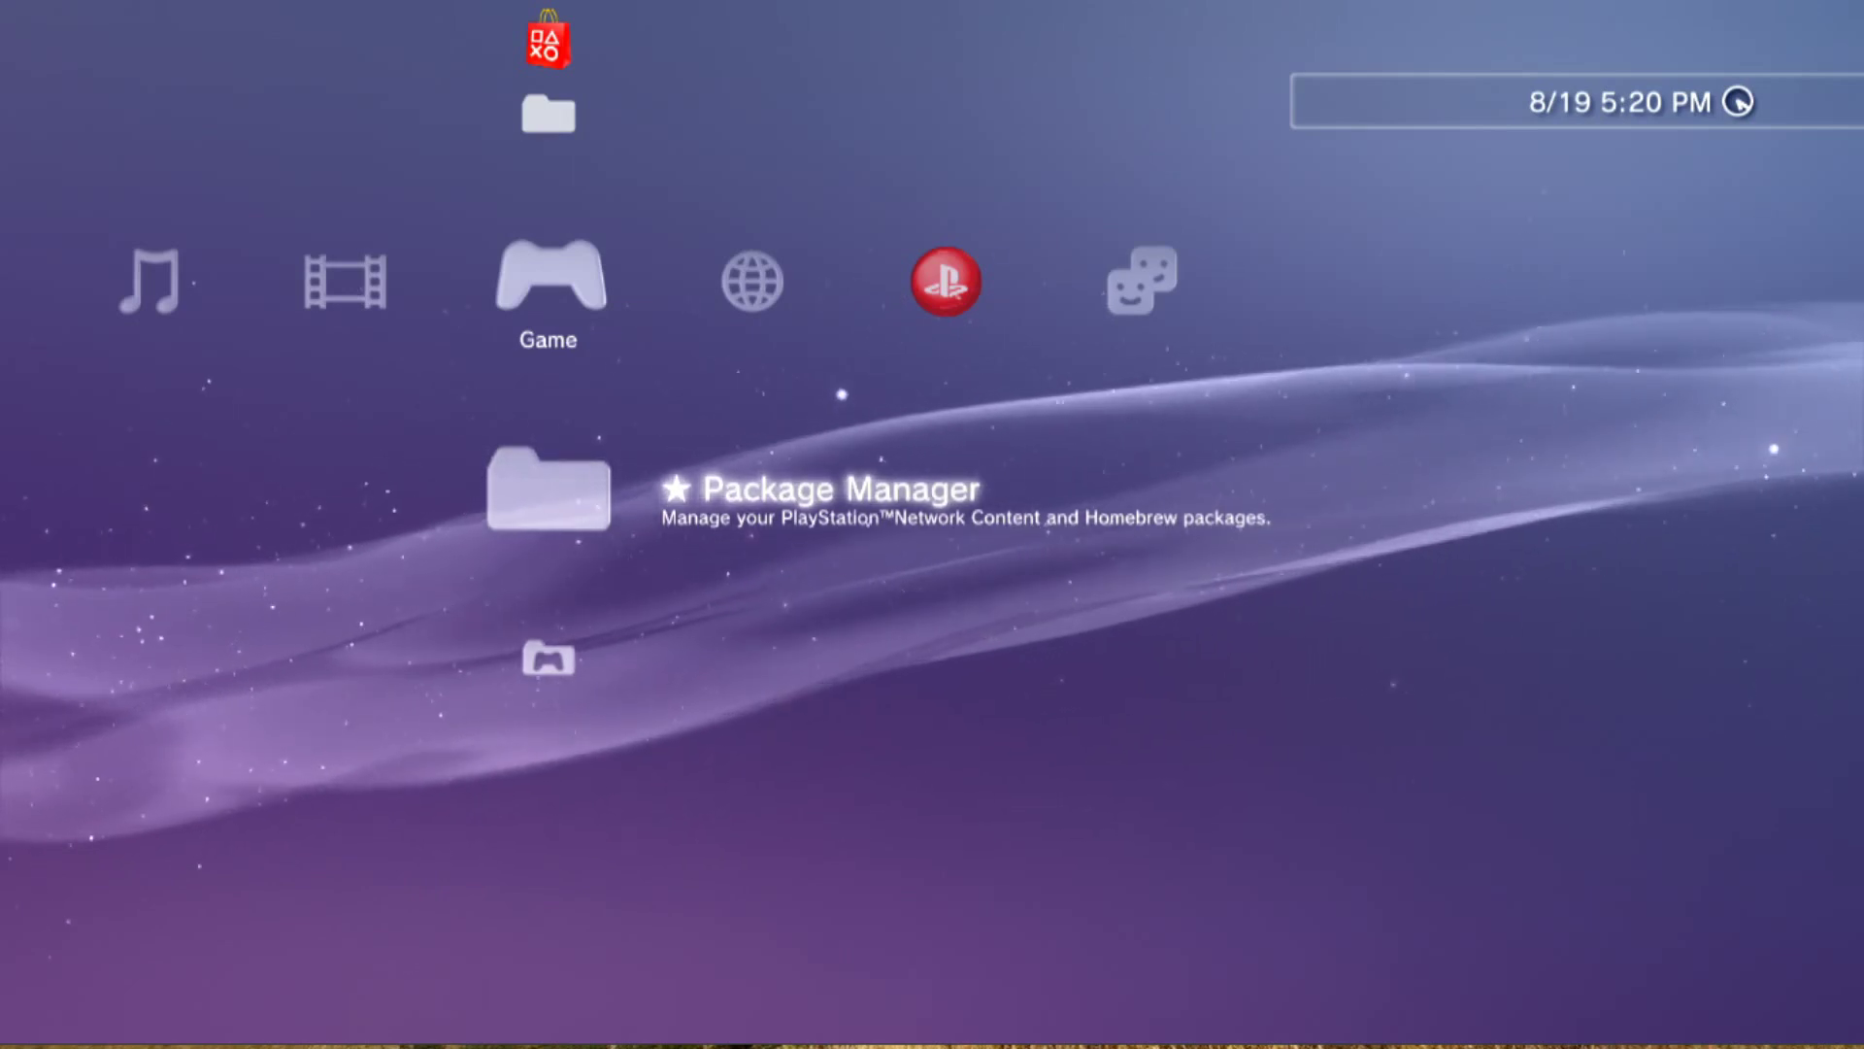
{"action": "key", "text": "Down"}
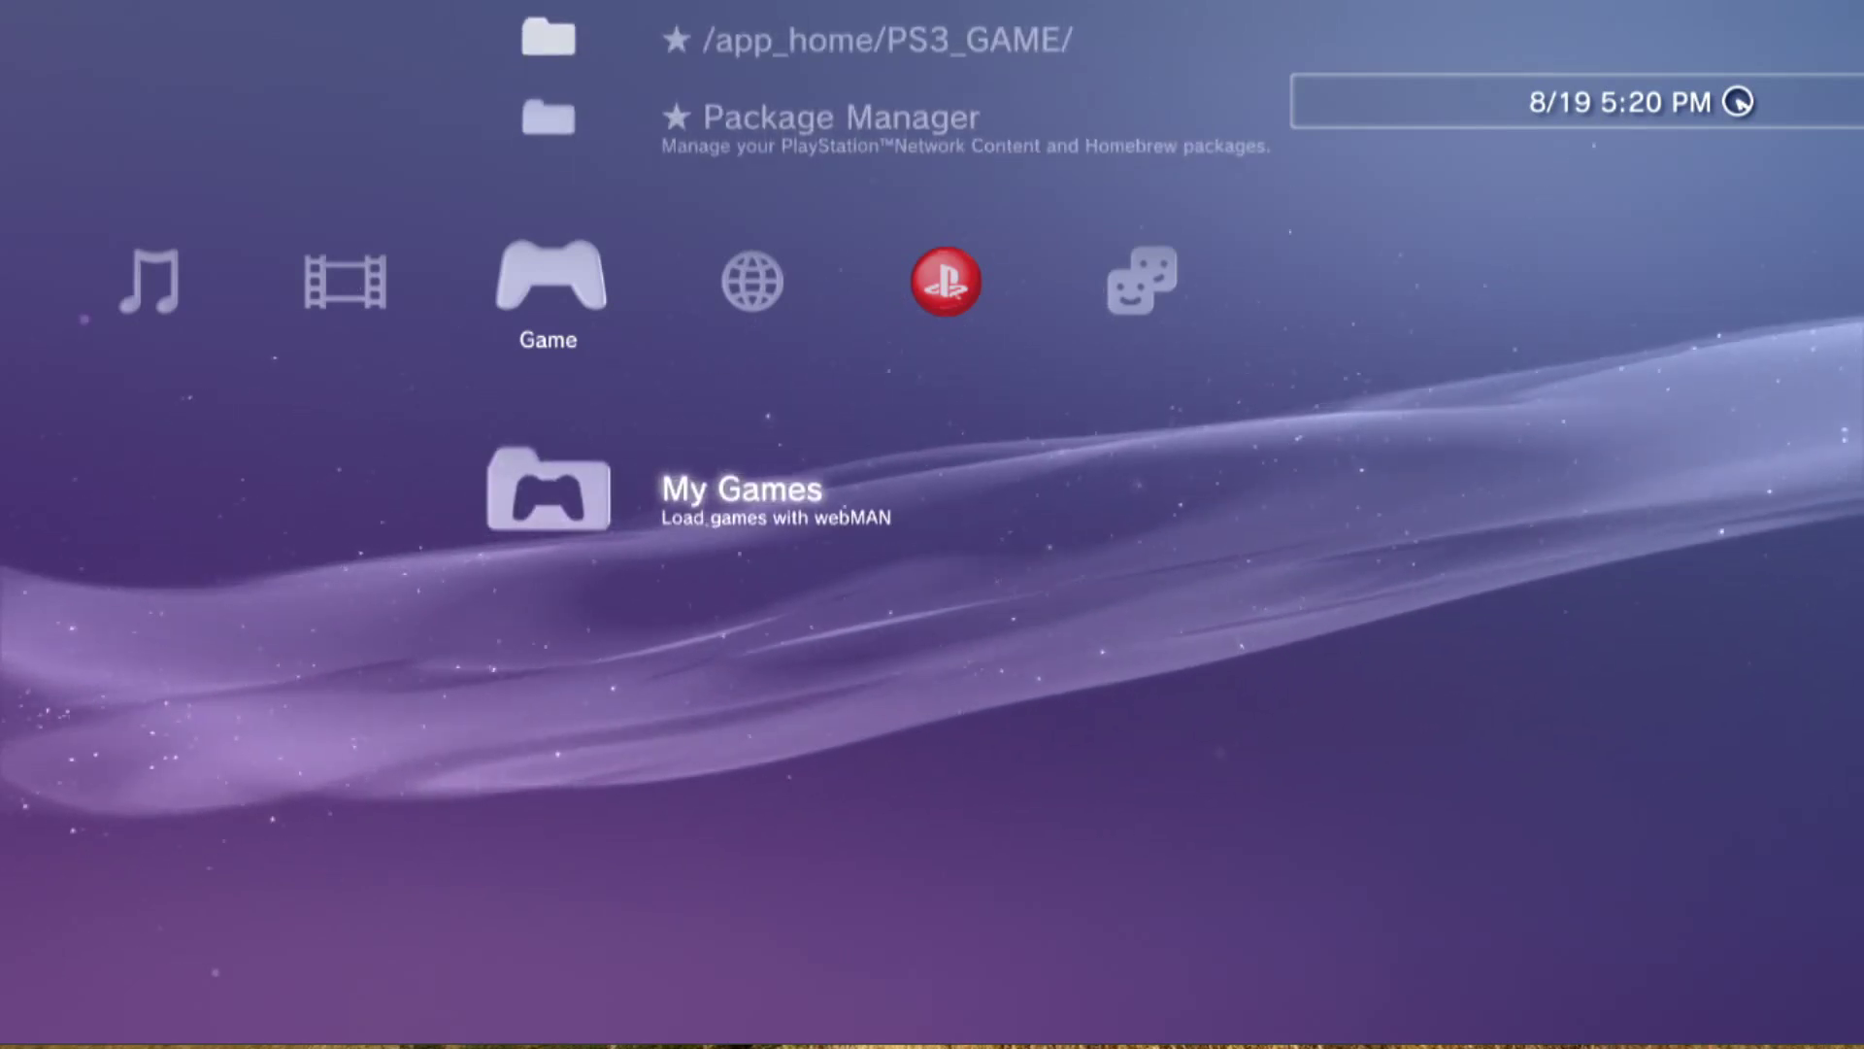
{"action": "key", "text": "Return"}
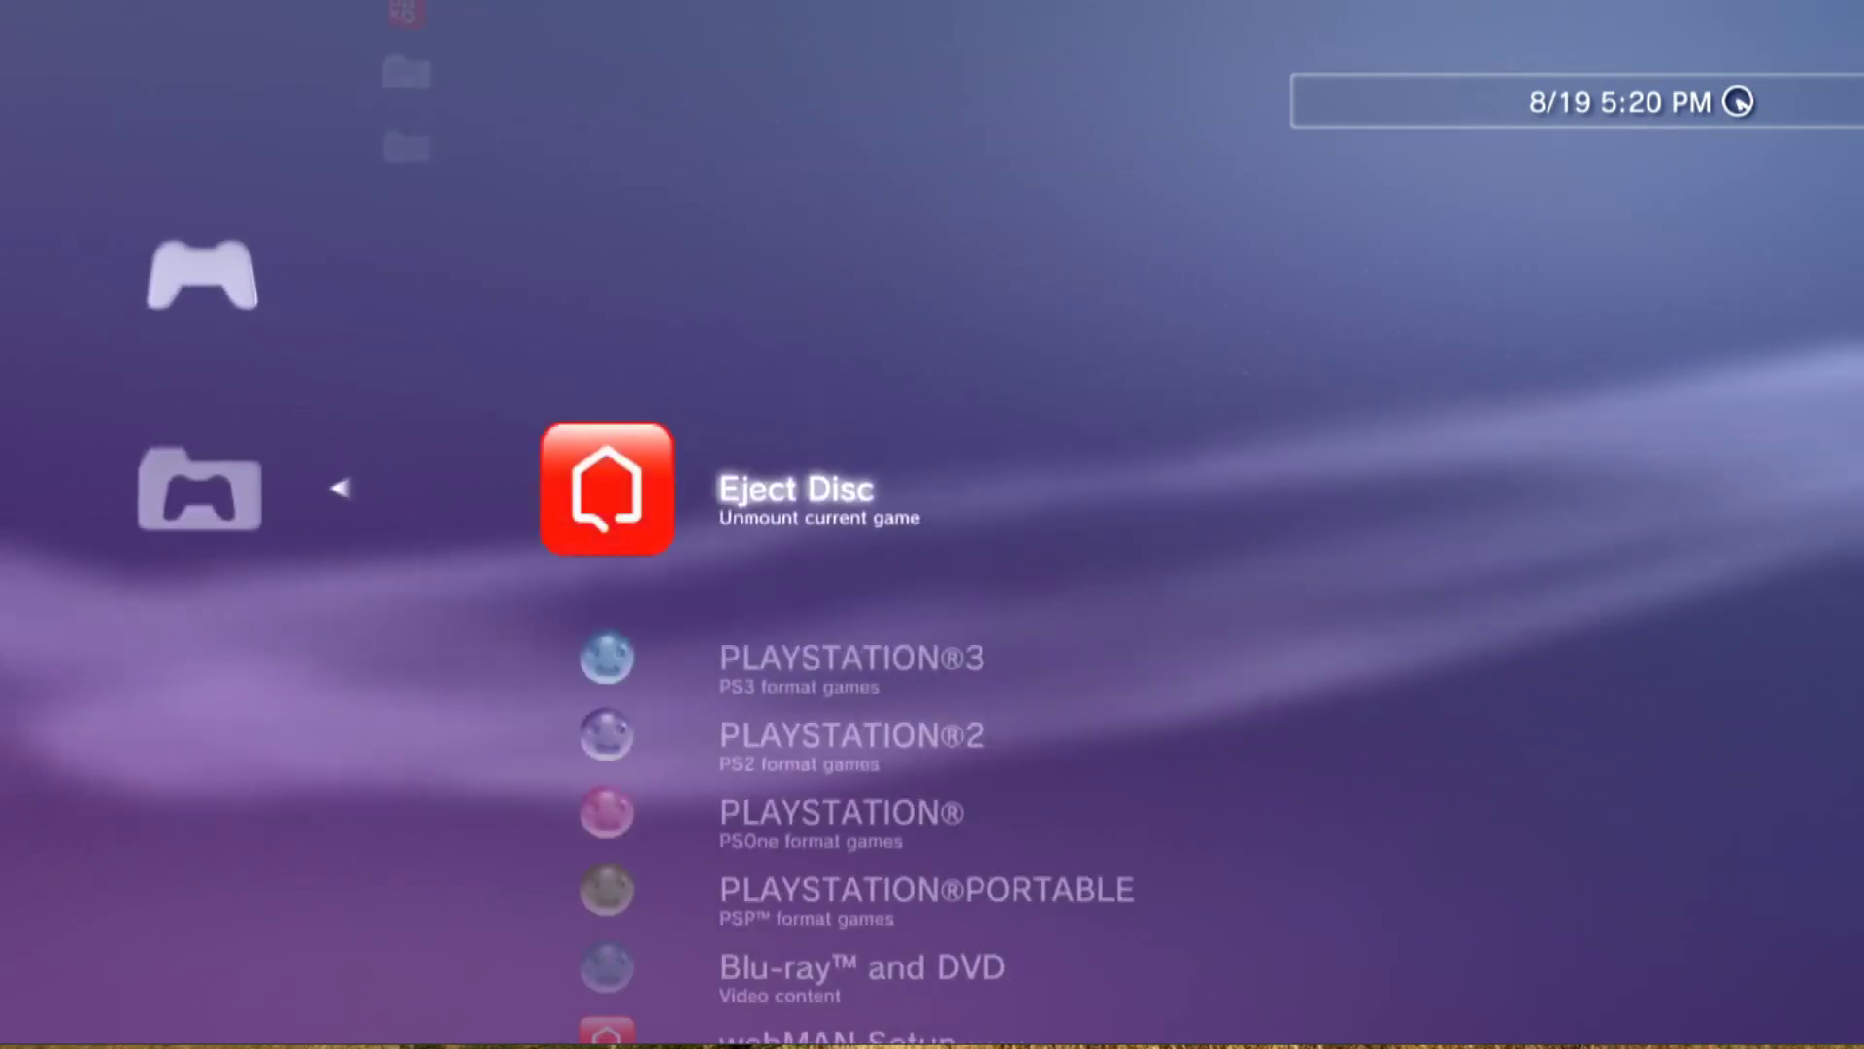
Examine the webMAN entries in My Games, checking the PS3, PS2, PSOne and PSP format folders and continuing to webMAN Setup.
{"action": "key", "text": "Down"}
{"action": "key", "text": "Down"}
{"action": "key", "text": "Down"}
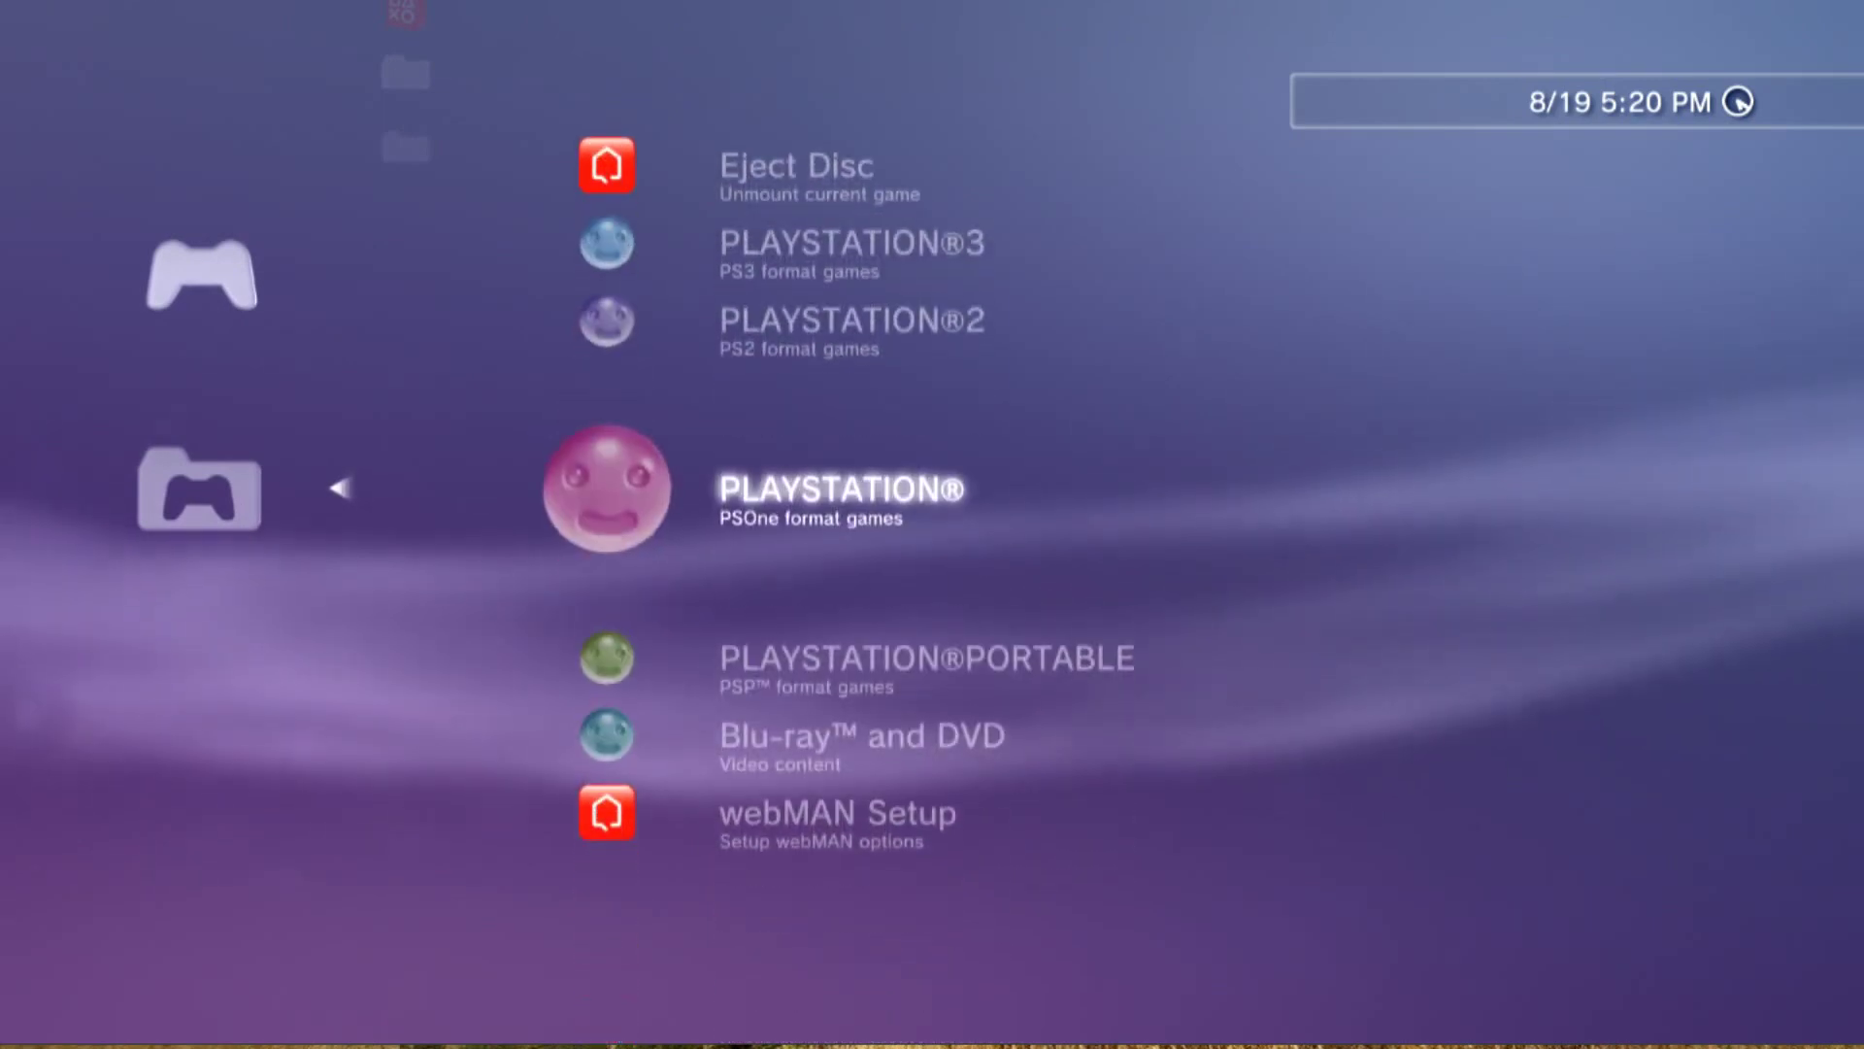
{"action": "key", "text": "Up"}
{"action": "key", "text": "Up"}
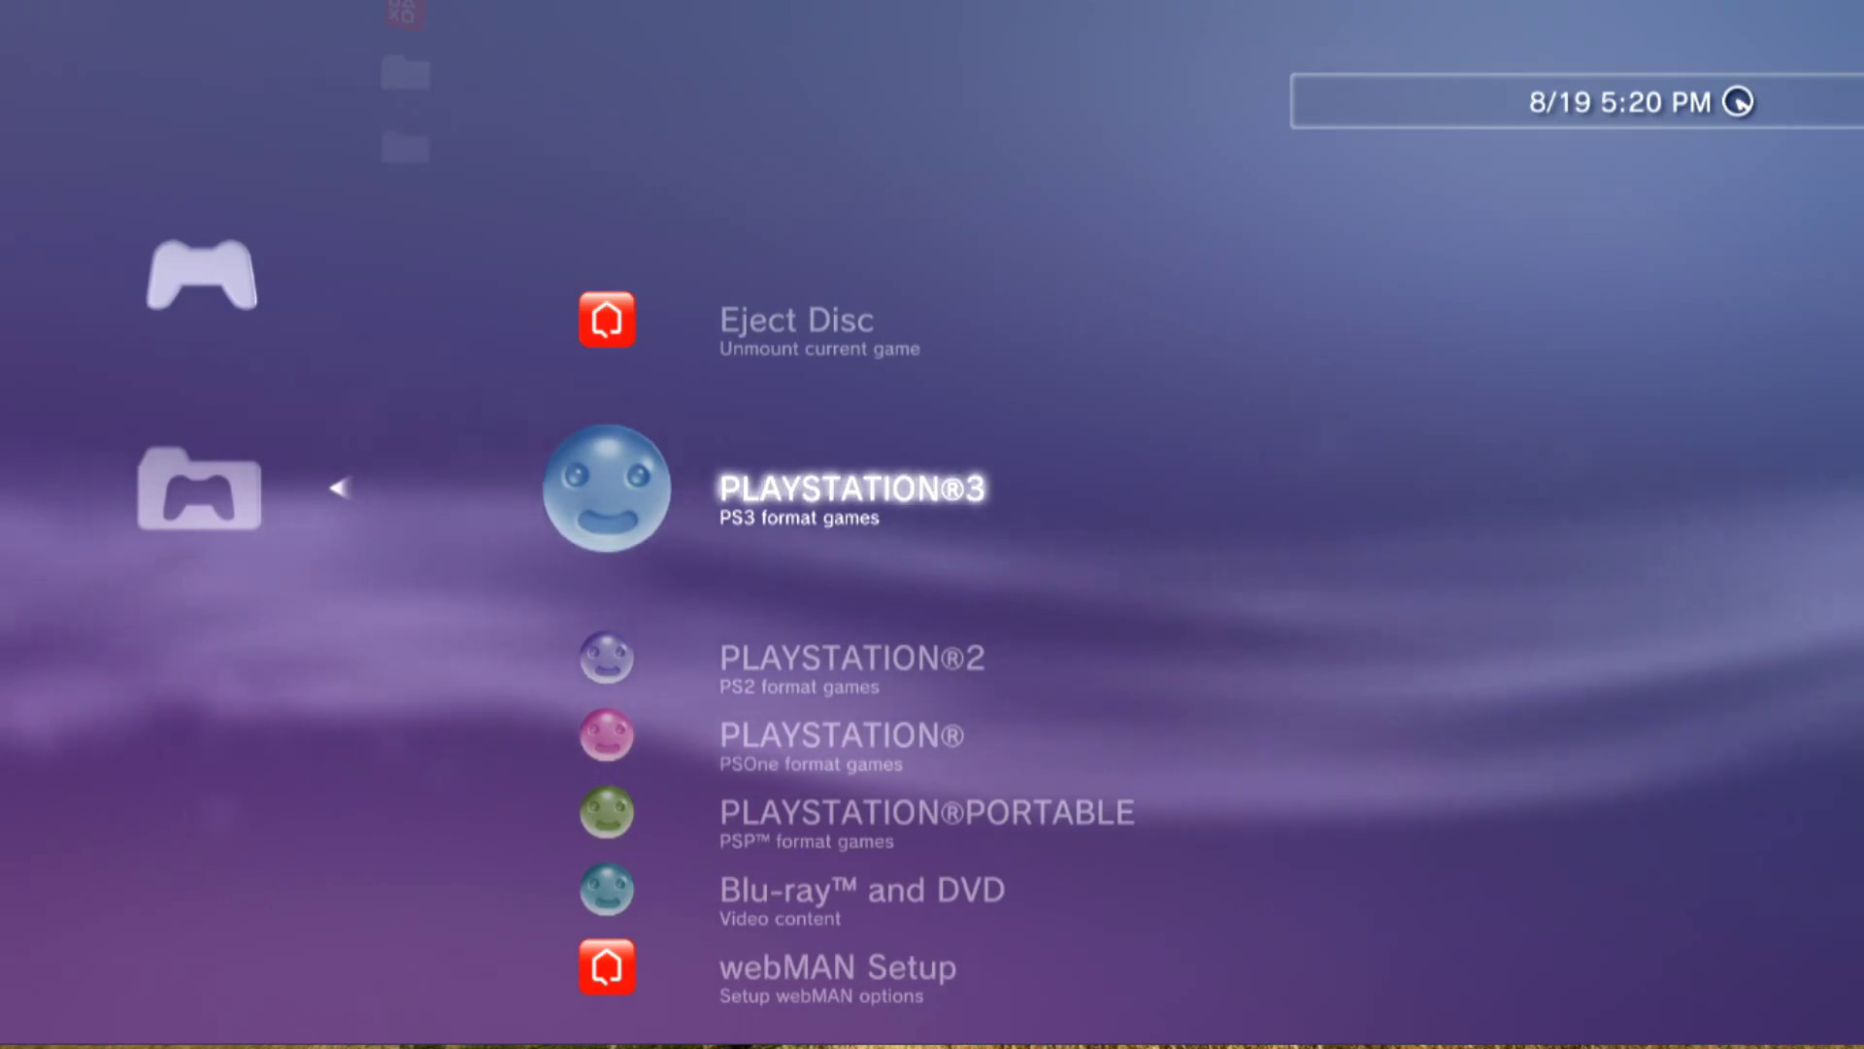
{"action": "key", "text": "Return"}
{"action": "key", "text": "Escape"}
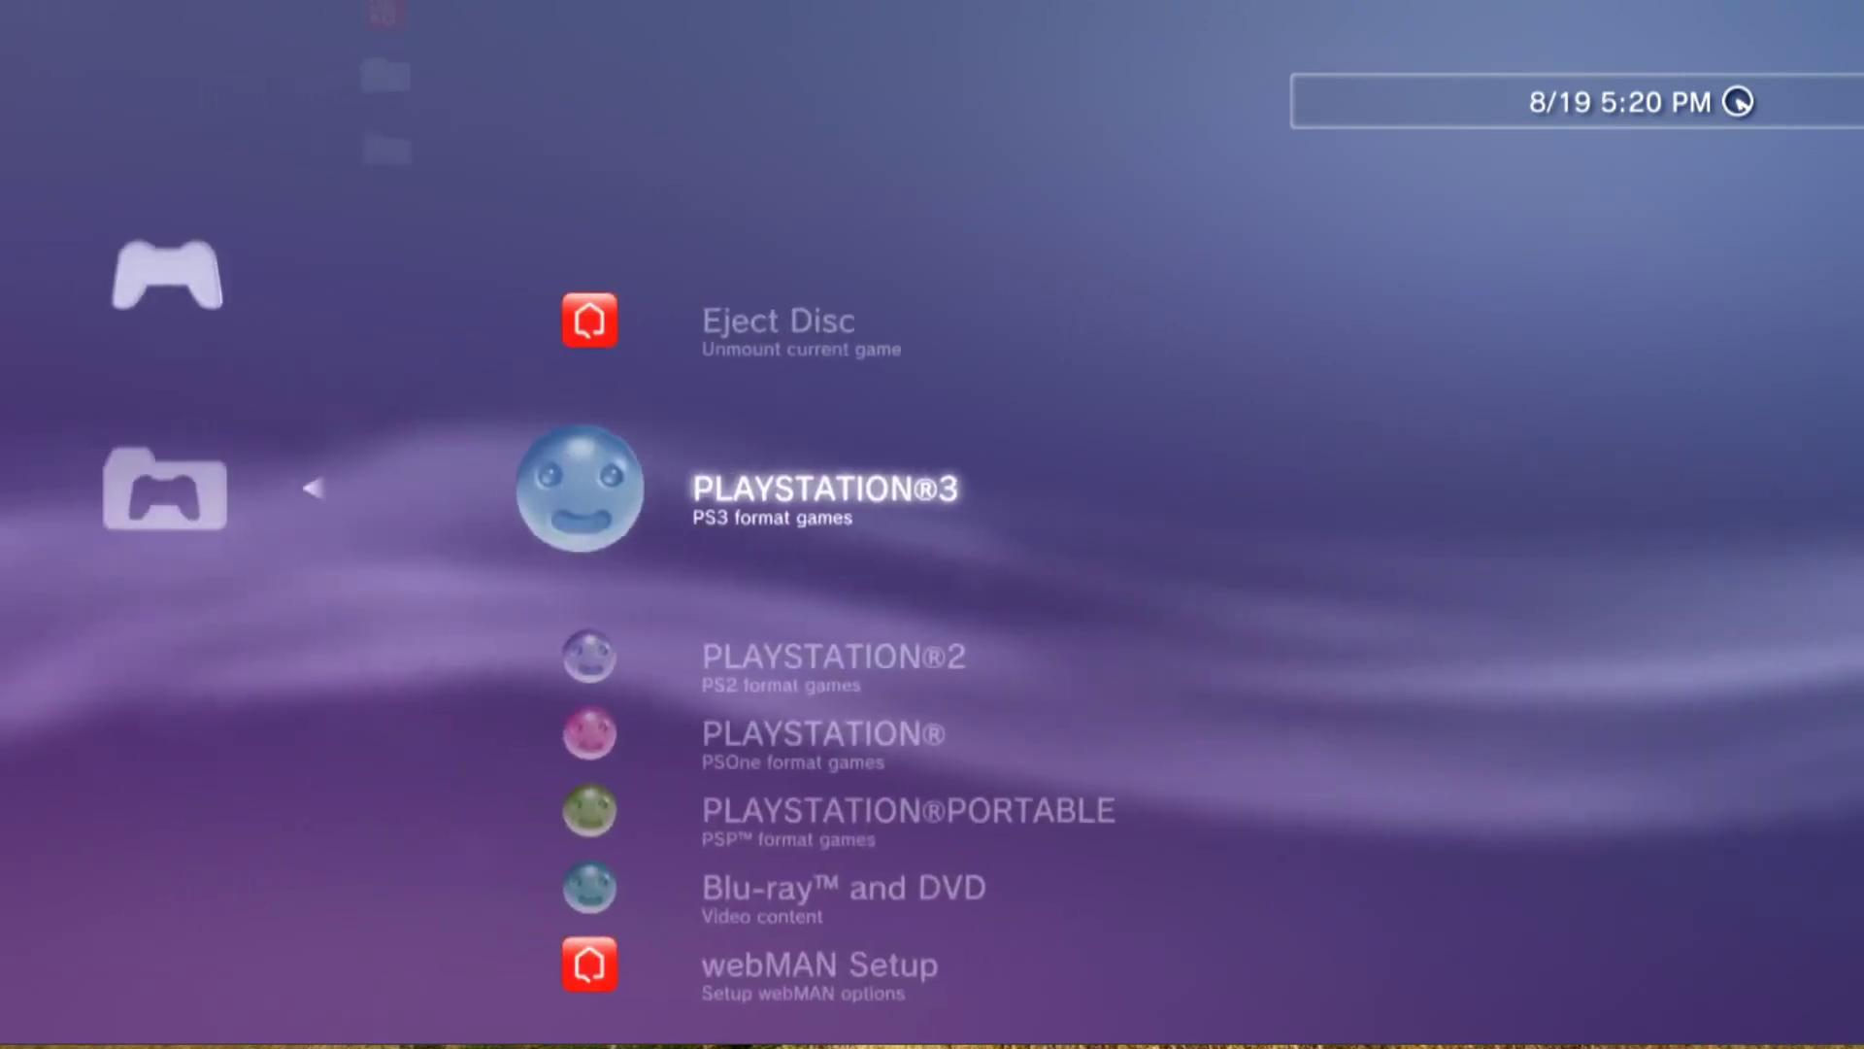
{"action": "key", "text": "Down"}
{"action": "key", "text": "Return"}
{"action": "key", "text": "Escape"}
{"action": "key", "text": "Down"}
{"action": "key", "text": "Return"}
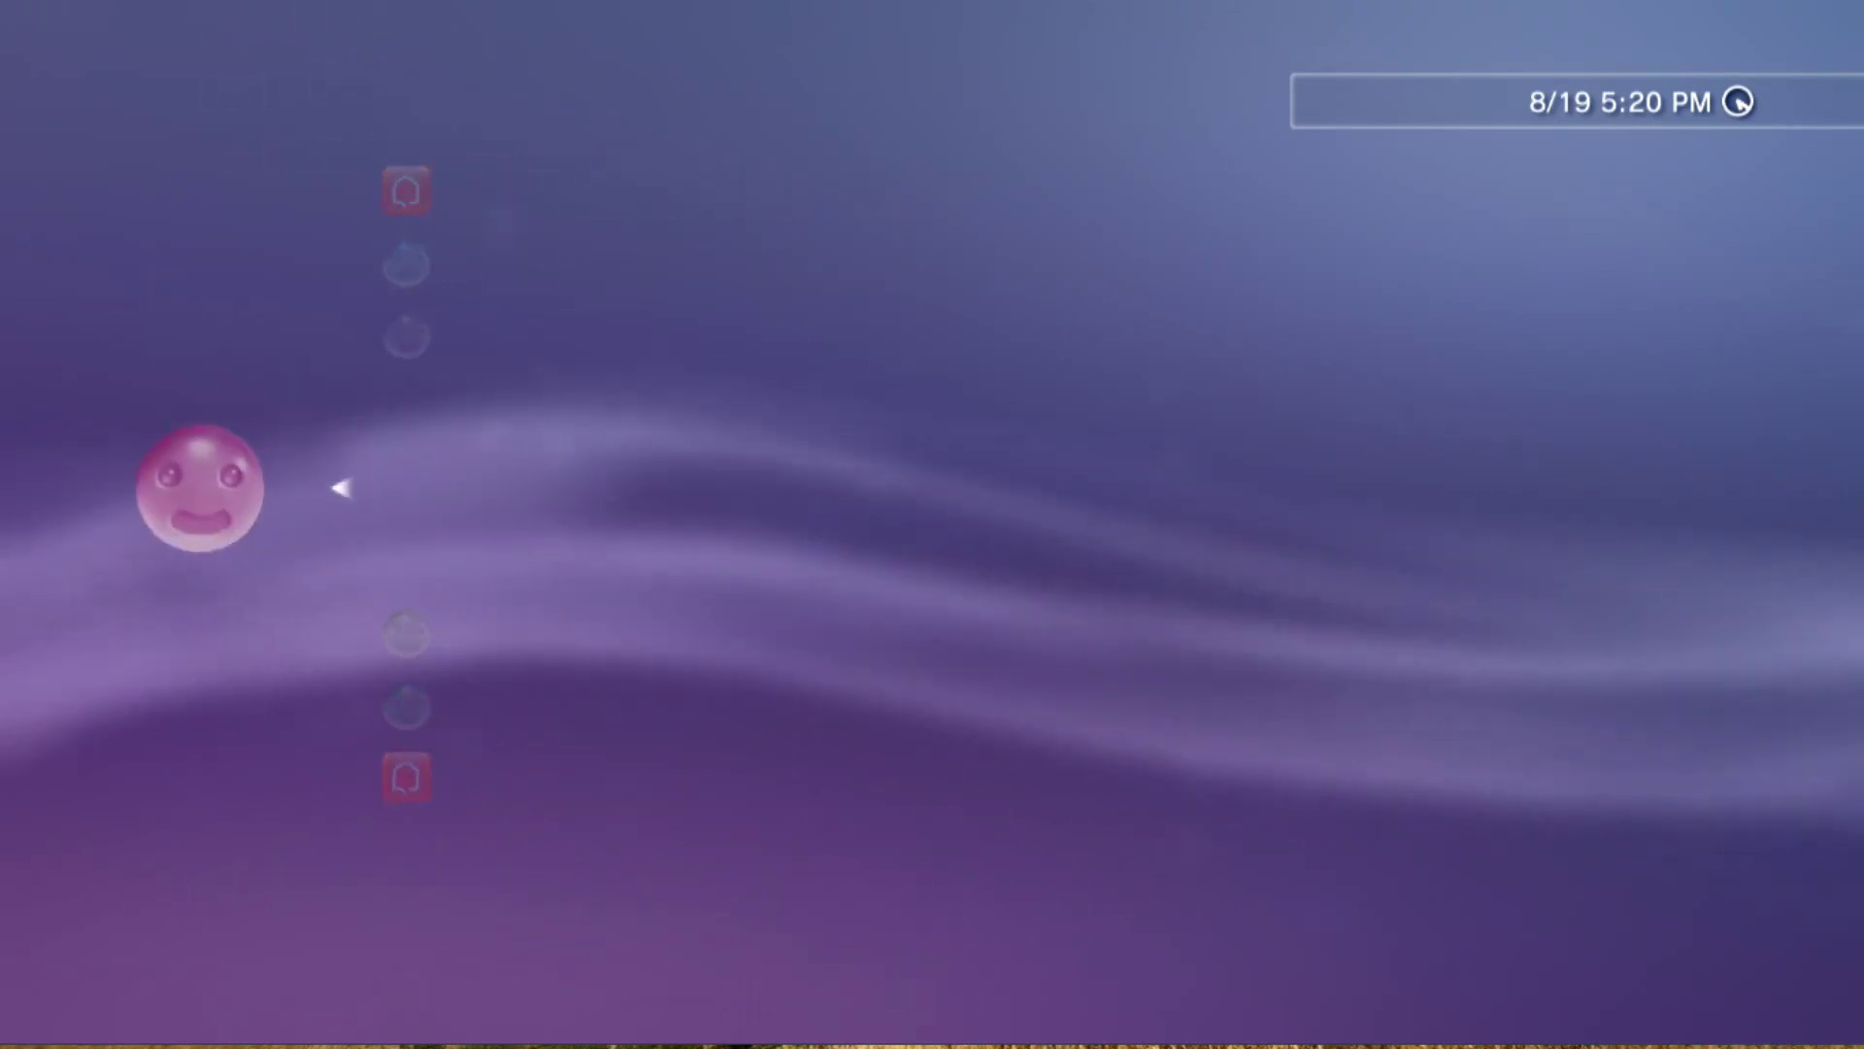
{"action": "key", "text": "Escape"}
{"action": "key", "text": "Down"}
{"action": "key", "text": "Return"}
{"action": "key", "text": "Escape"}
{"action": "key", "text": "Down"}
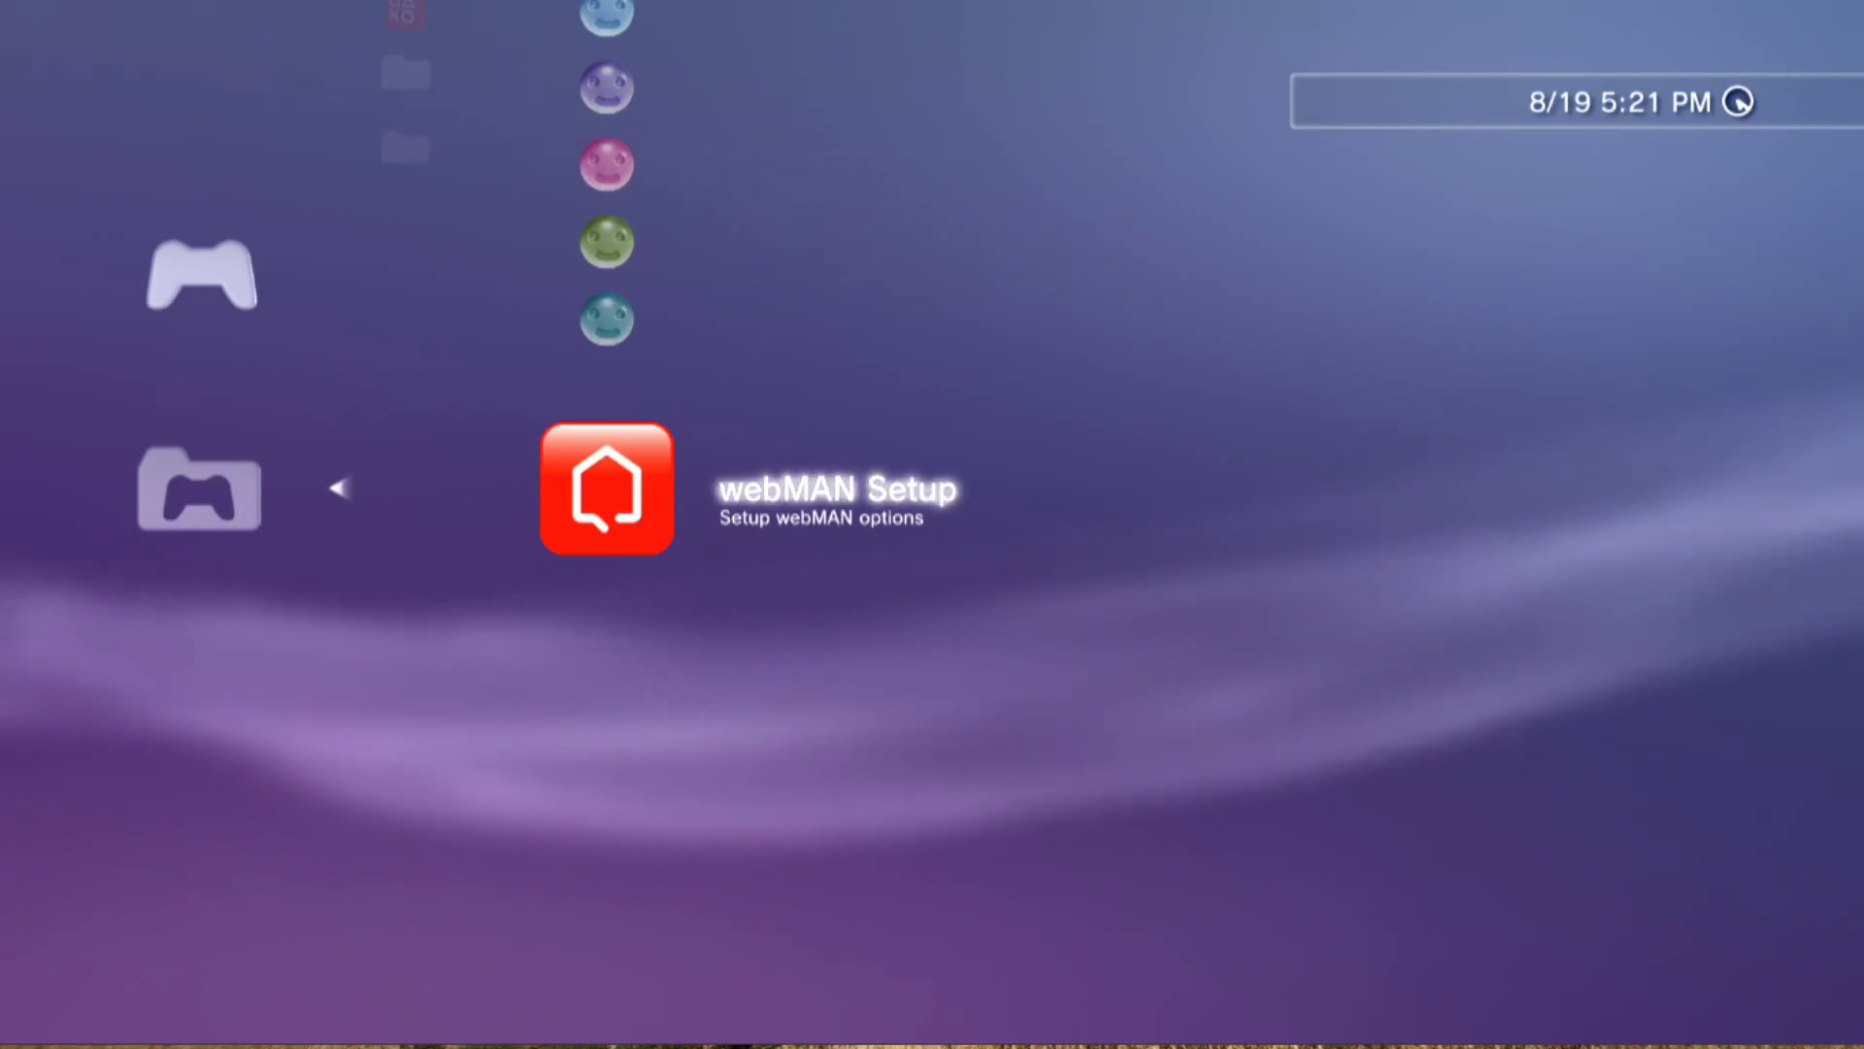
Open the Standard source under Install Package Files in Package Manager to install from the root of the storage device.
{"action": "key", "text": "Escape"}
{"action": "key", "text": "Up"}
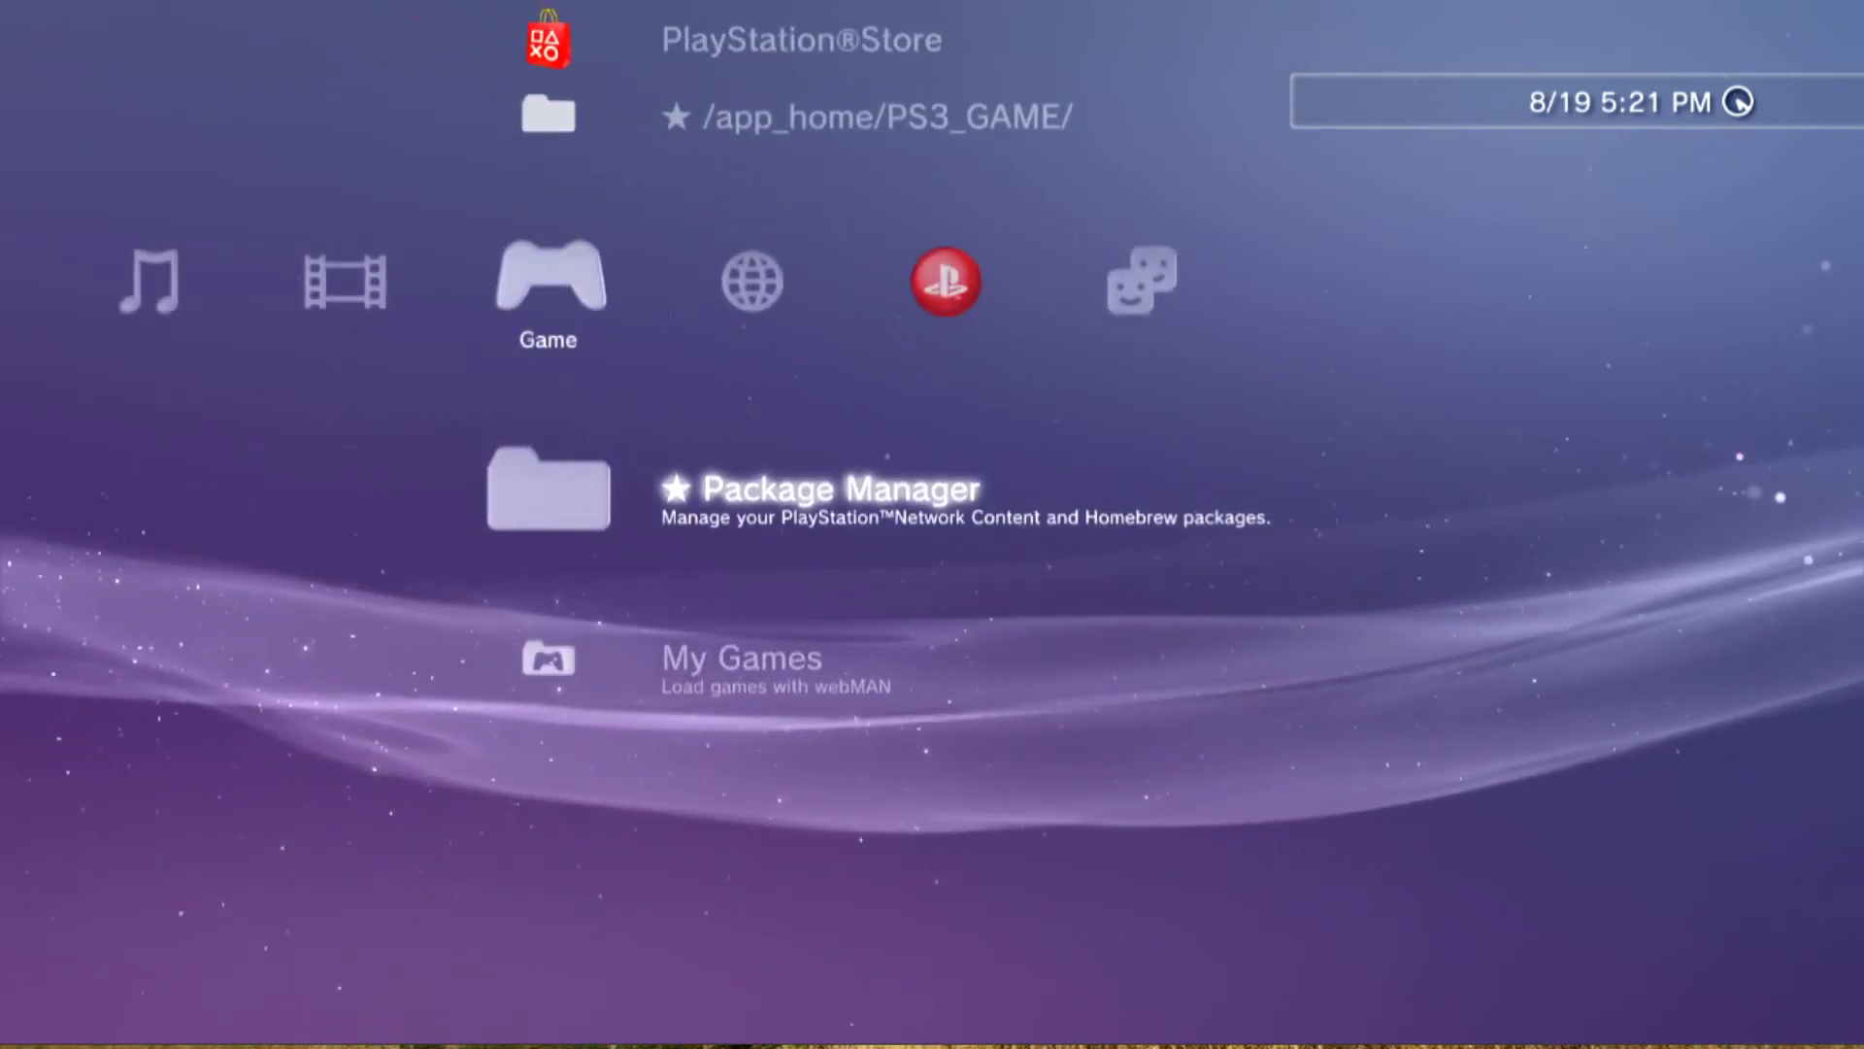
{"action": "key", "text": "Return"}
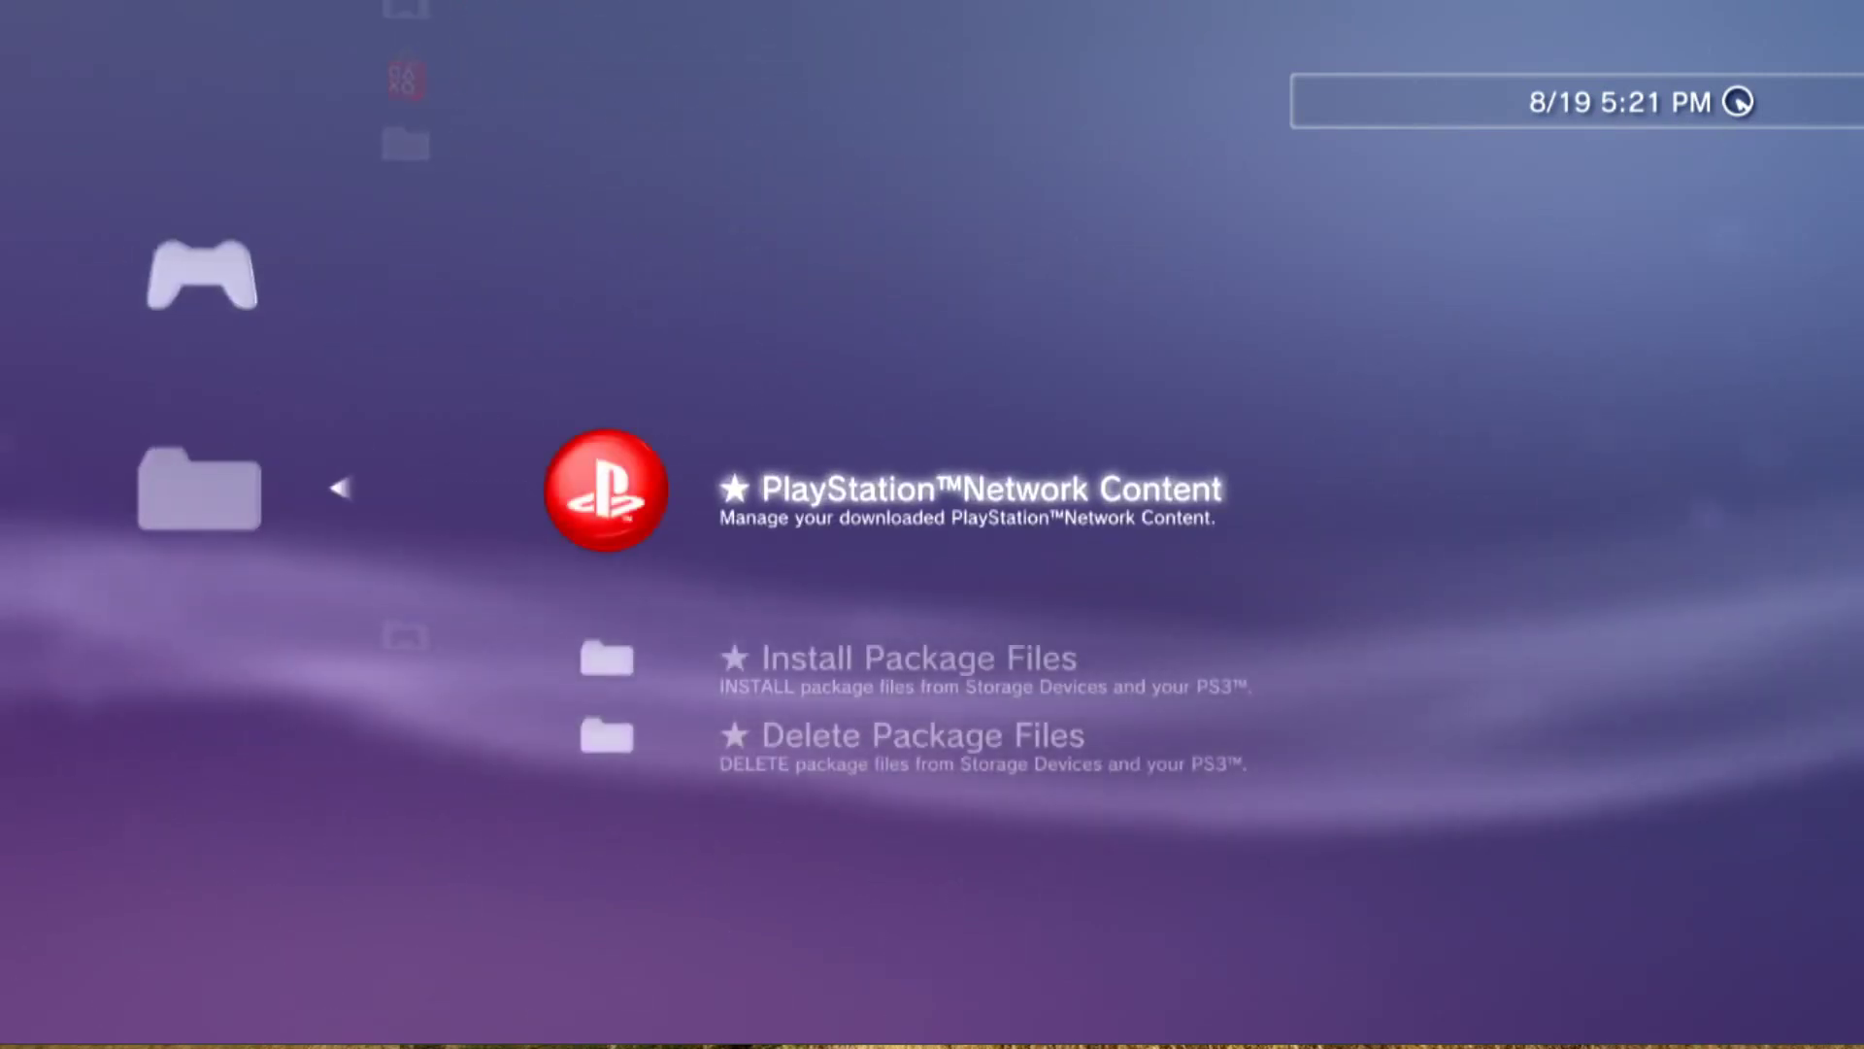
{"action": "key", "text": "Down"}
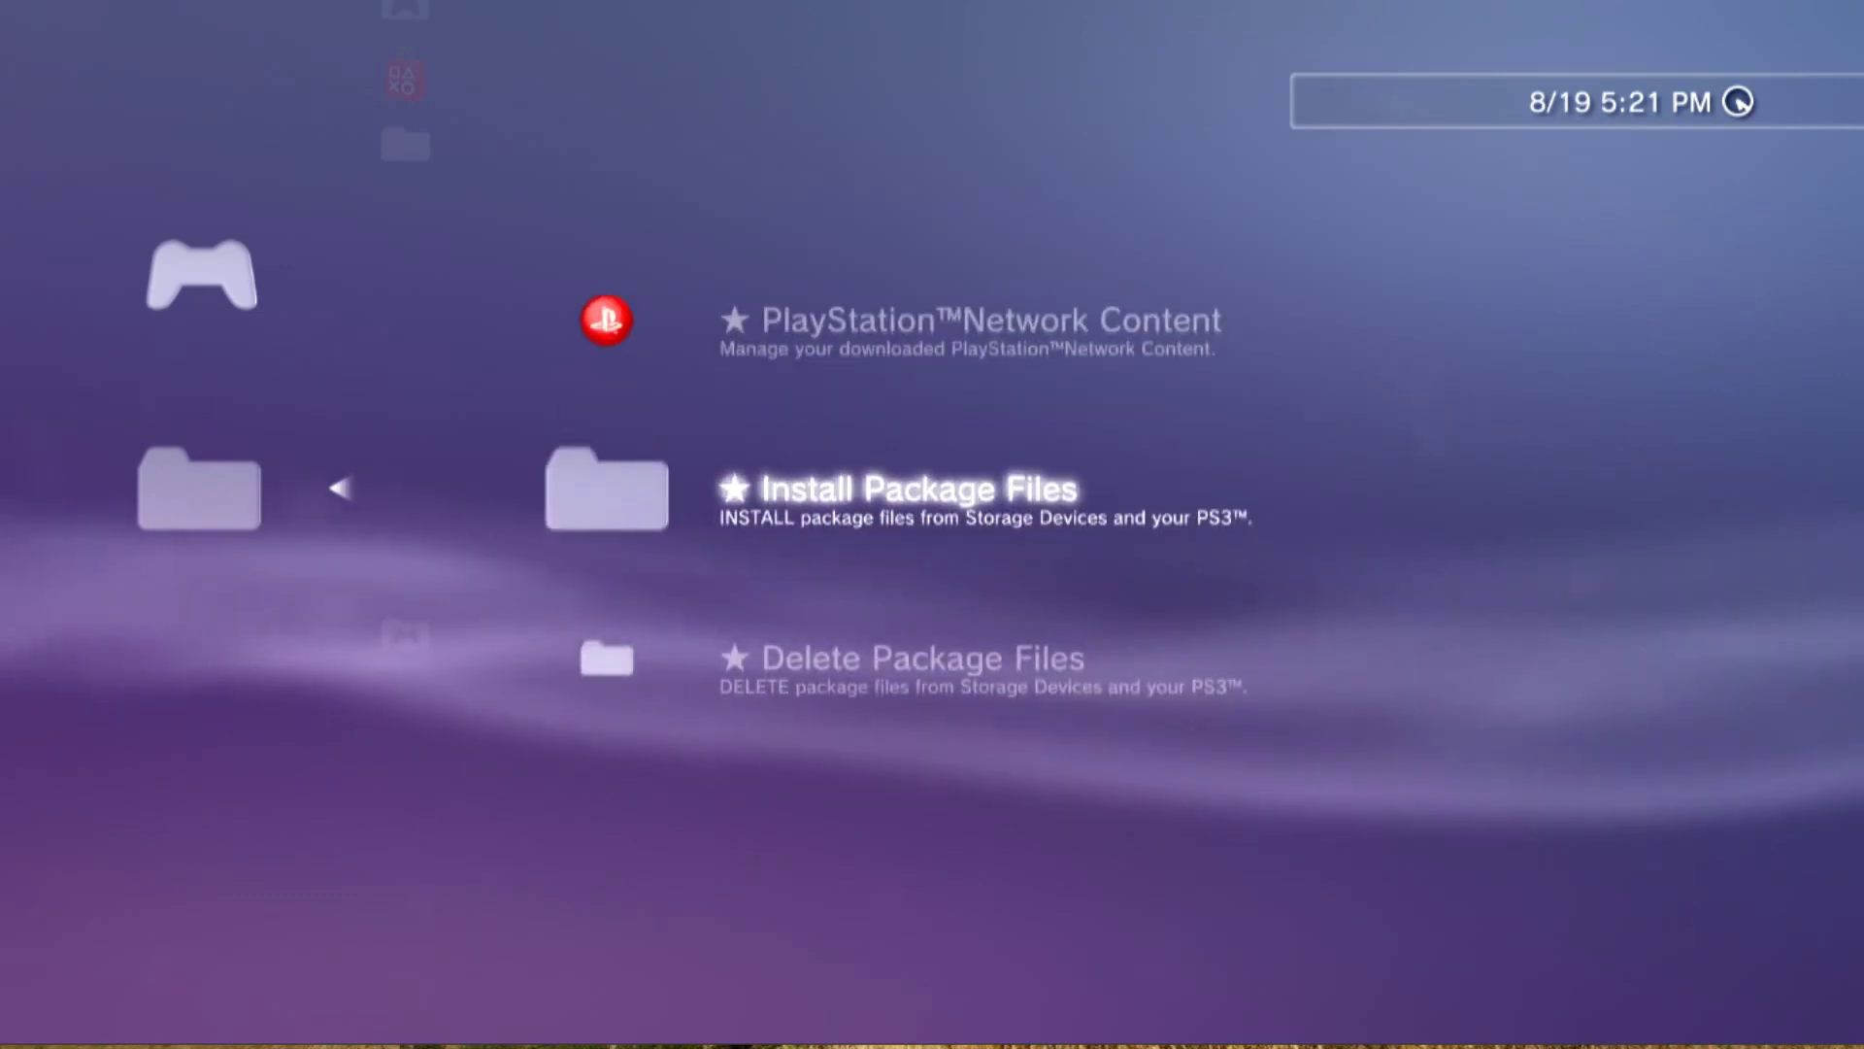
{"action": "key", "text": "Return"}
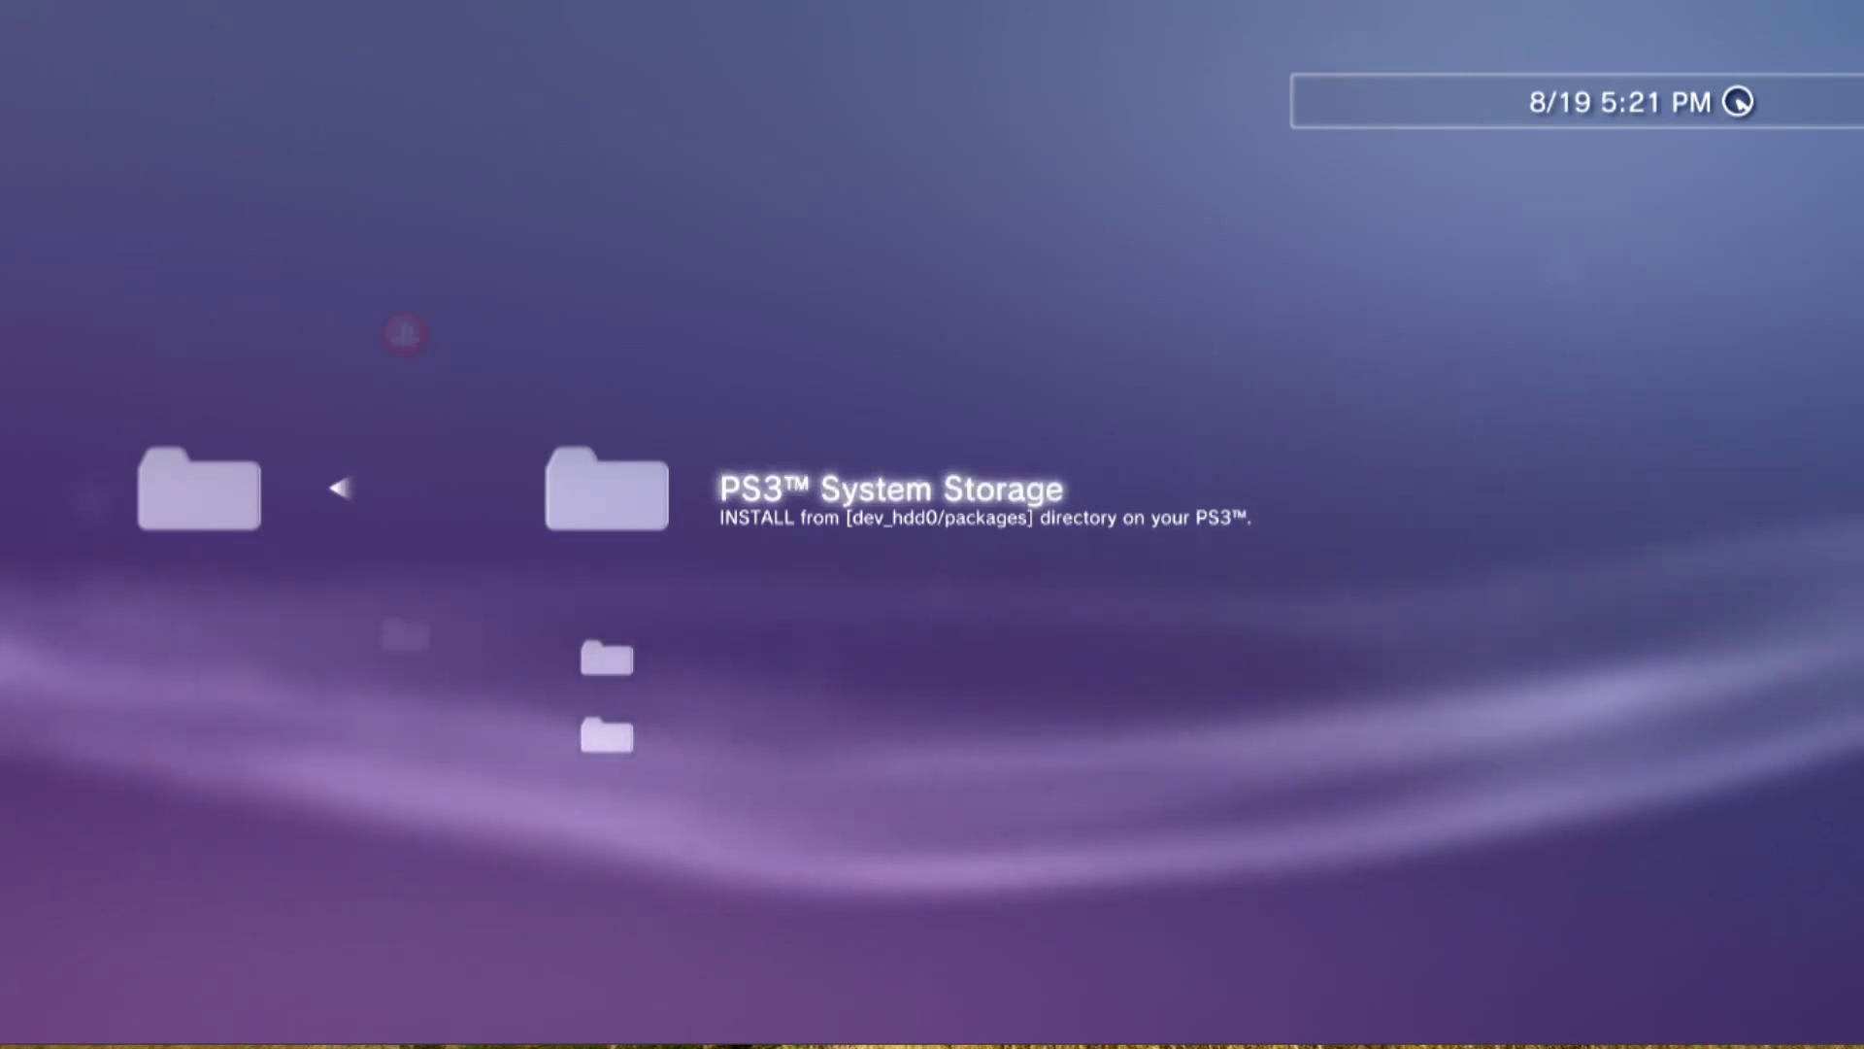
{"action": "key", "text": "Down"}
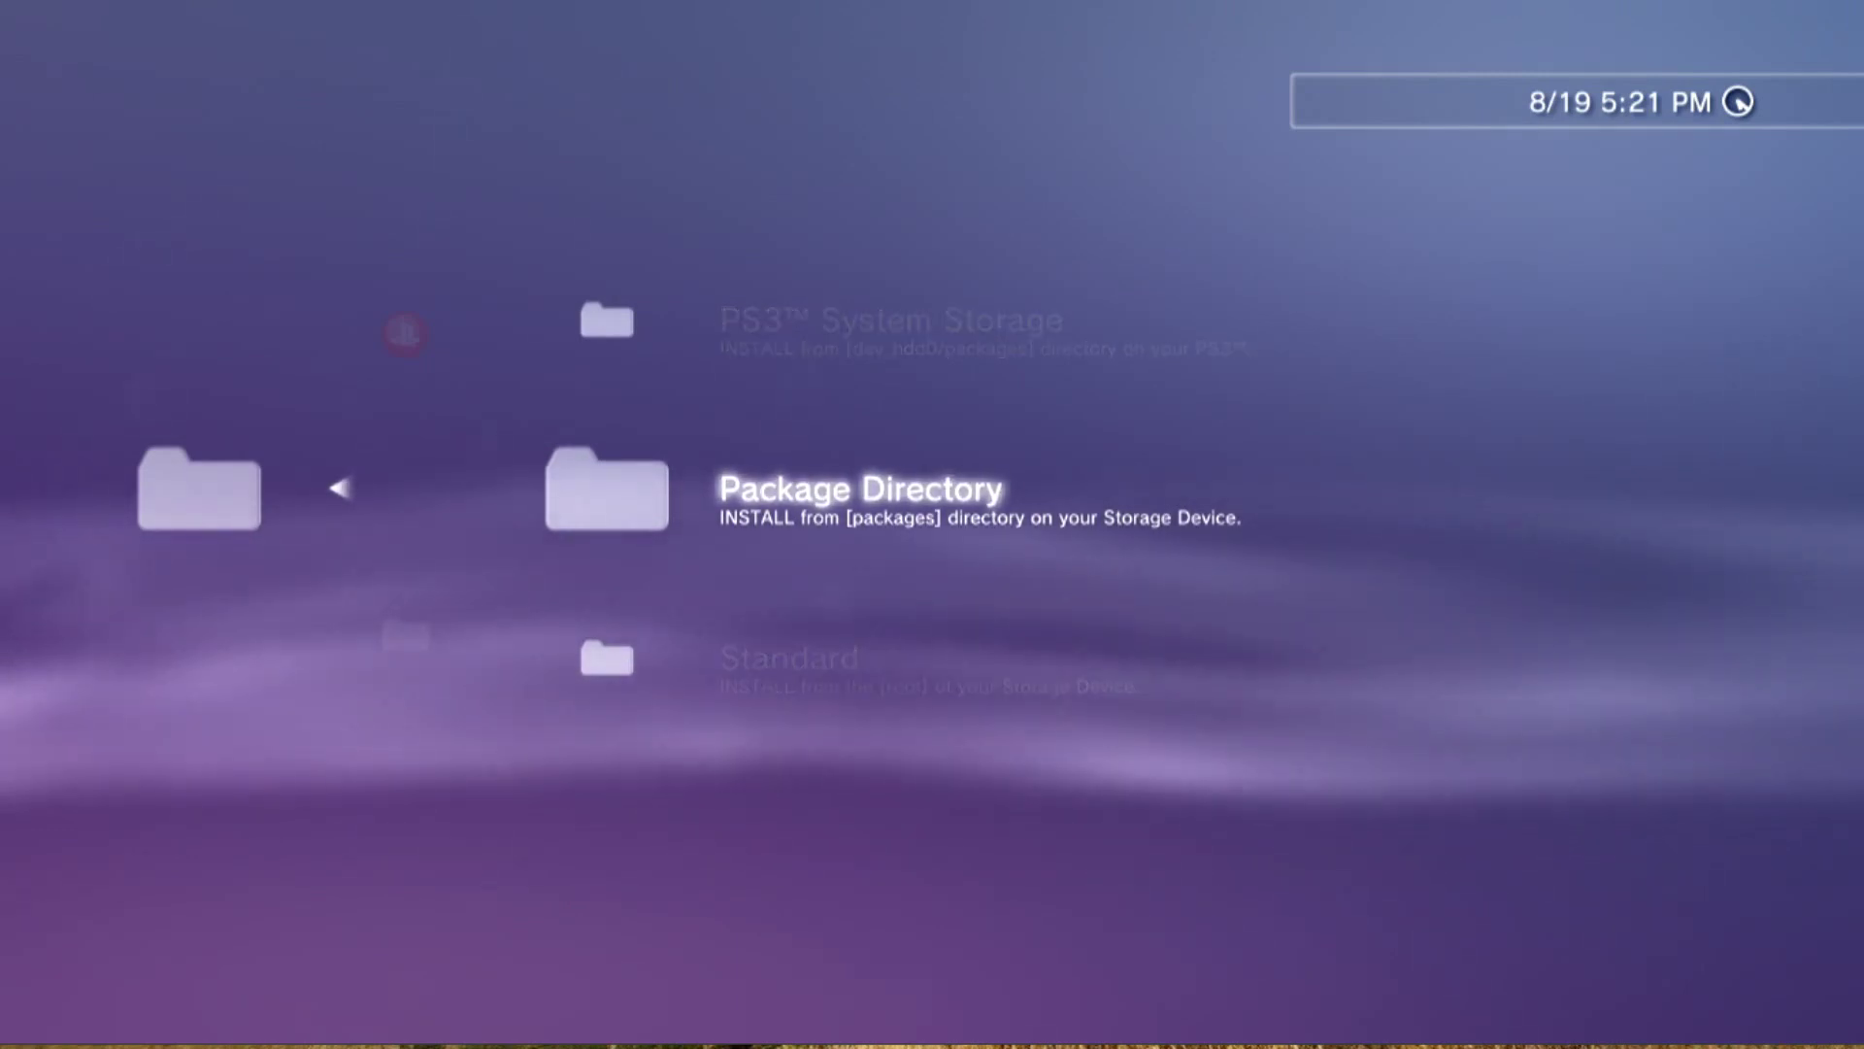
{"action": "key", "text": "Down"}
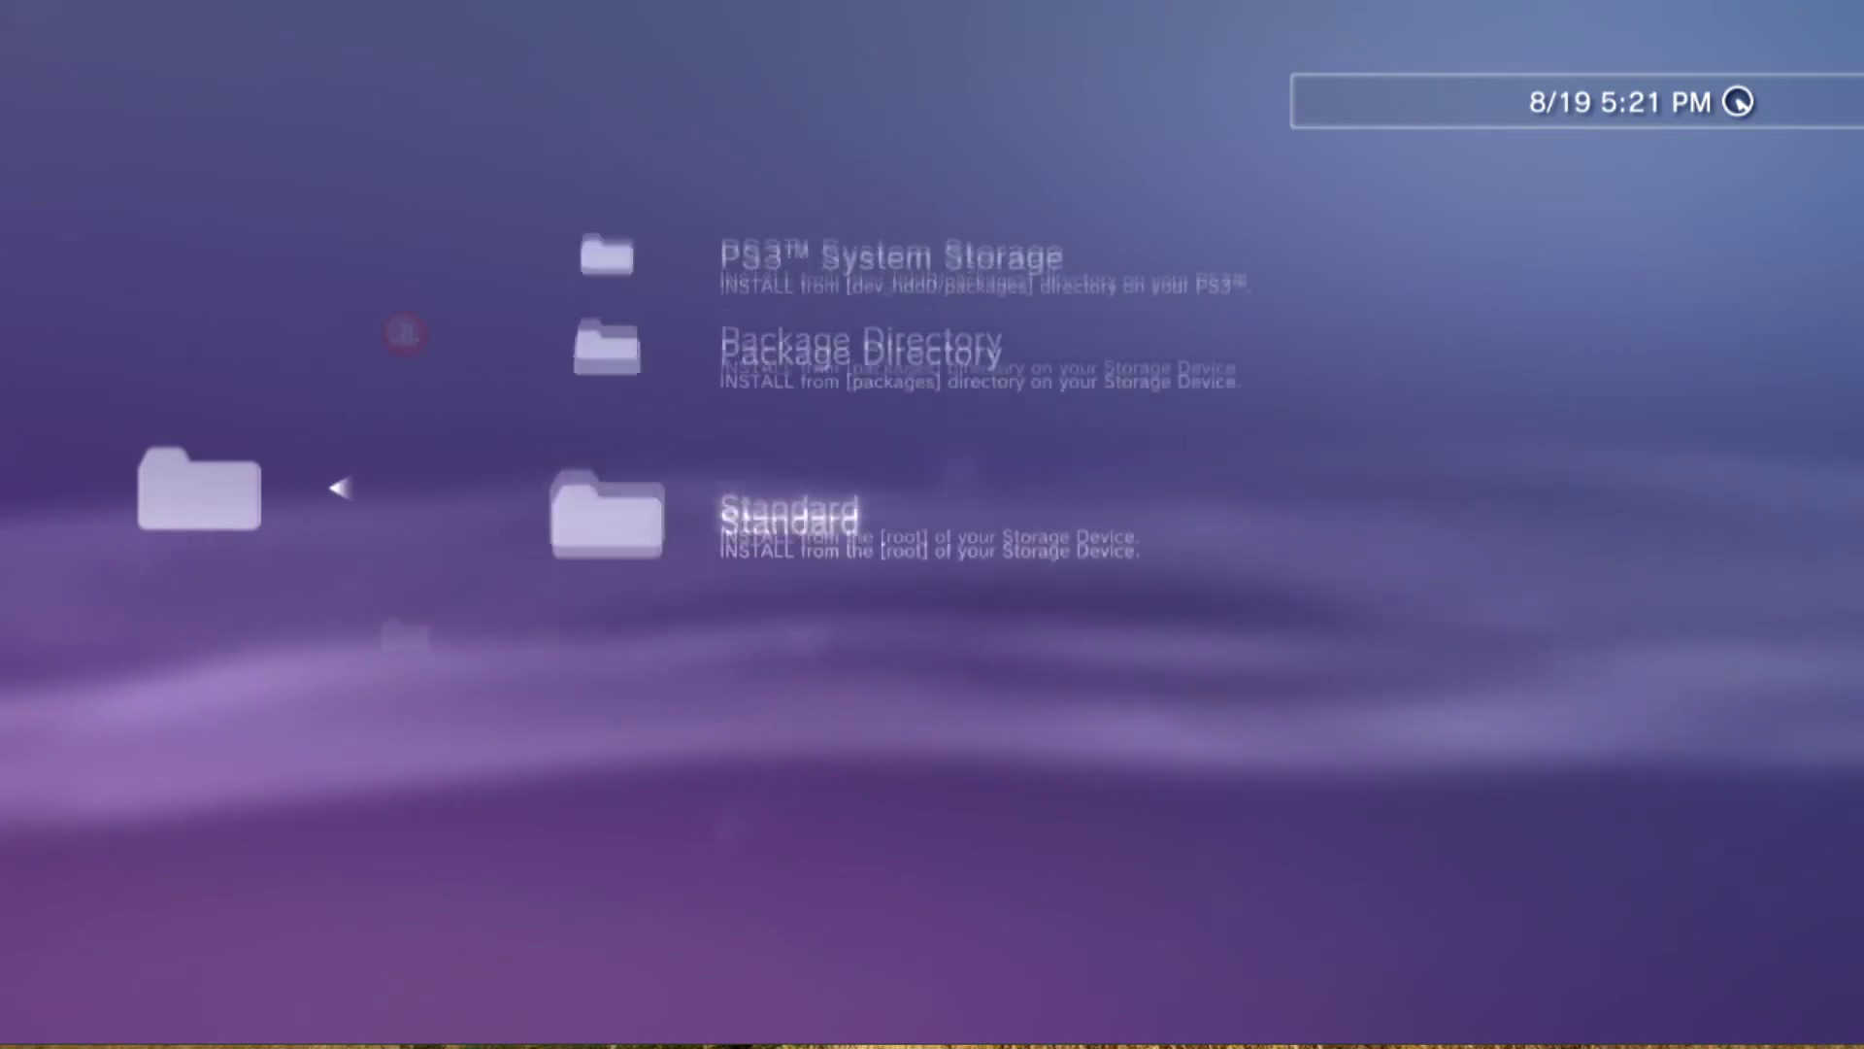
{"action": "key", "text": "Return"}
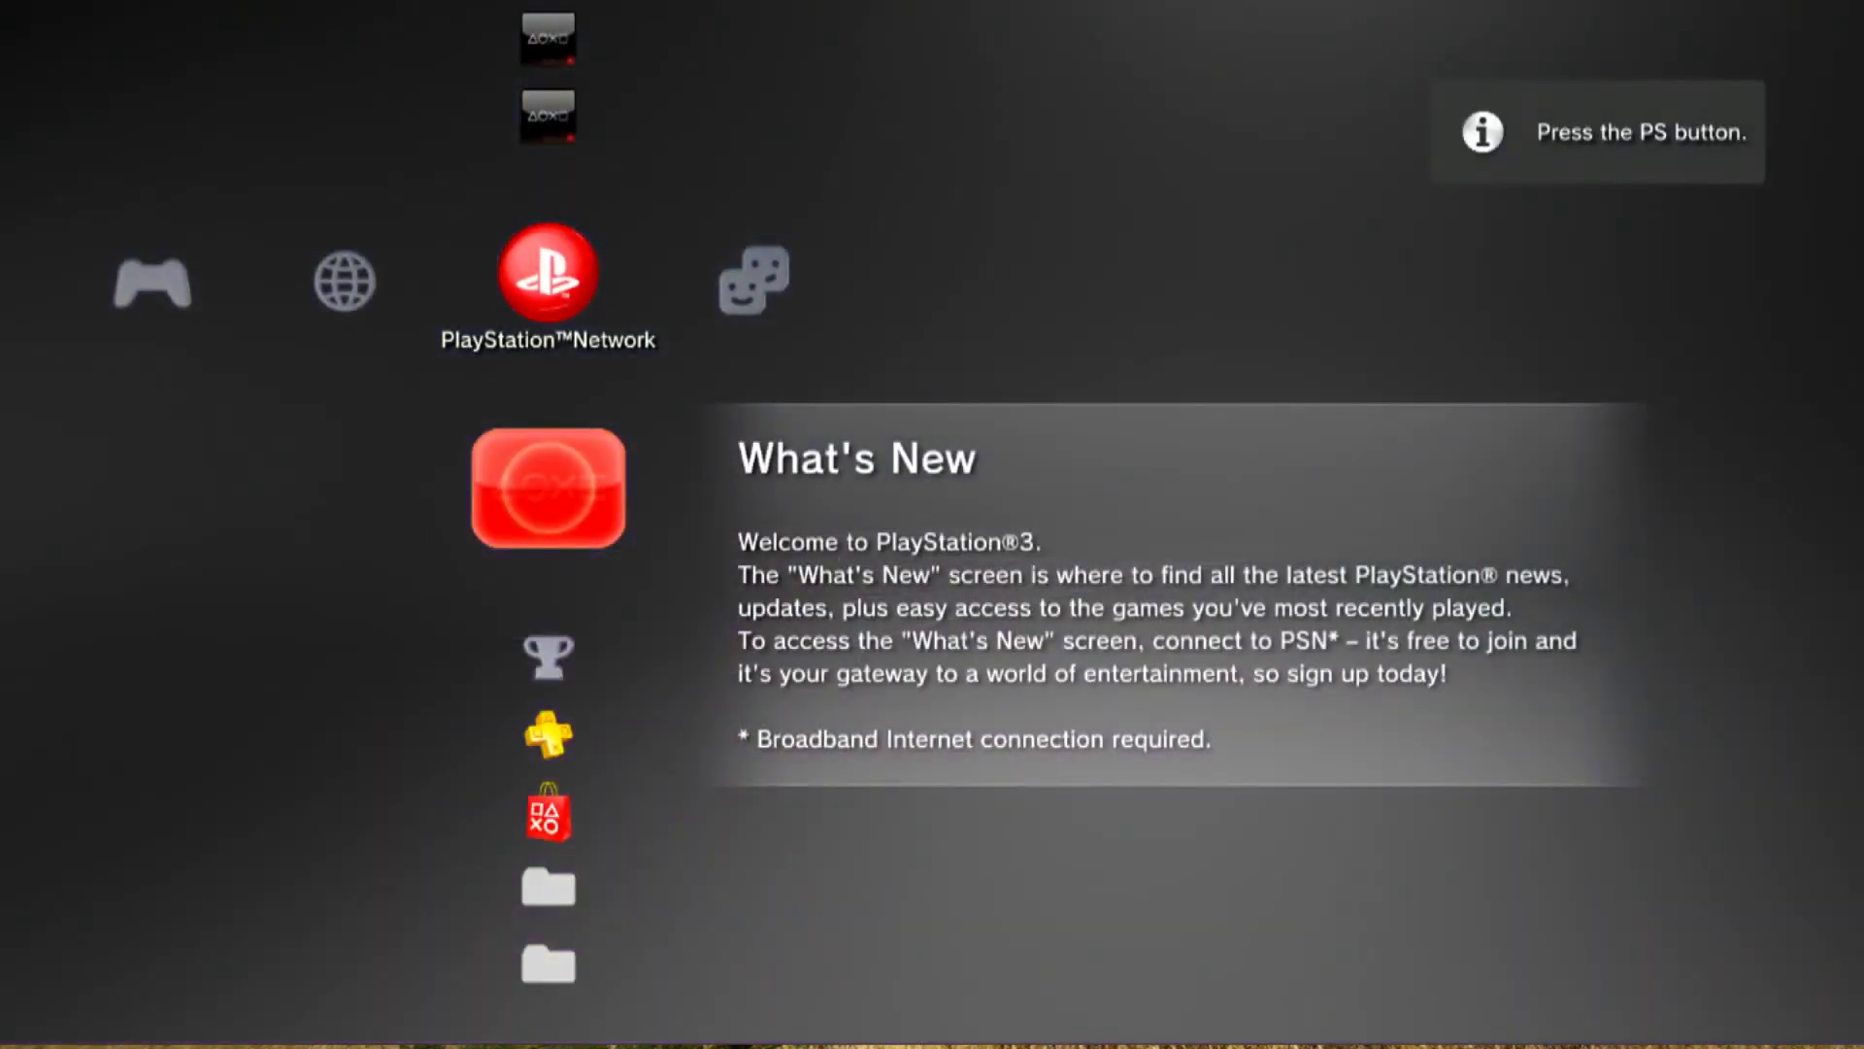
Open My Games in the Game category and check its PLAYSTATION®3 folder for games.
{"action": "key", "text": "Left"}
{"action": "key", "text": "Left"}
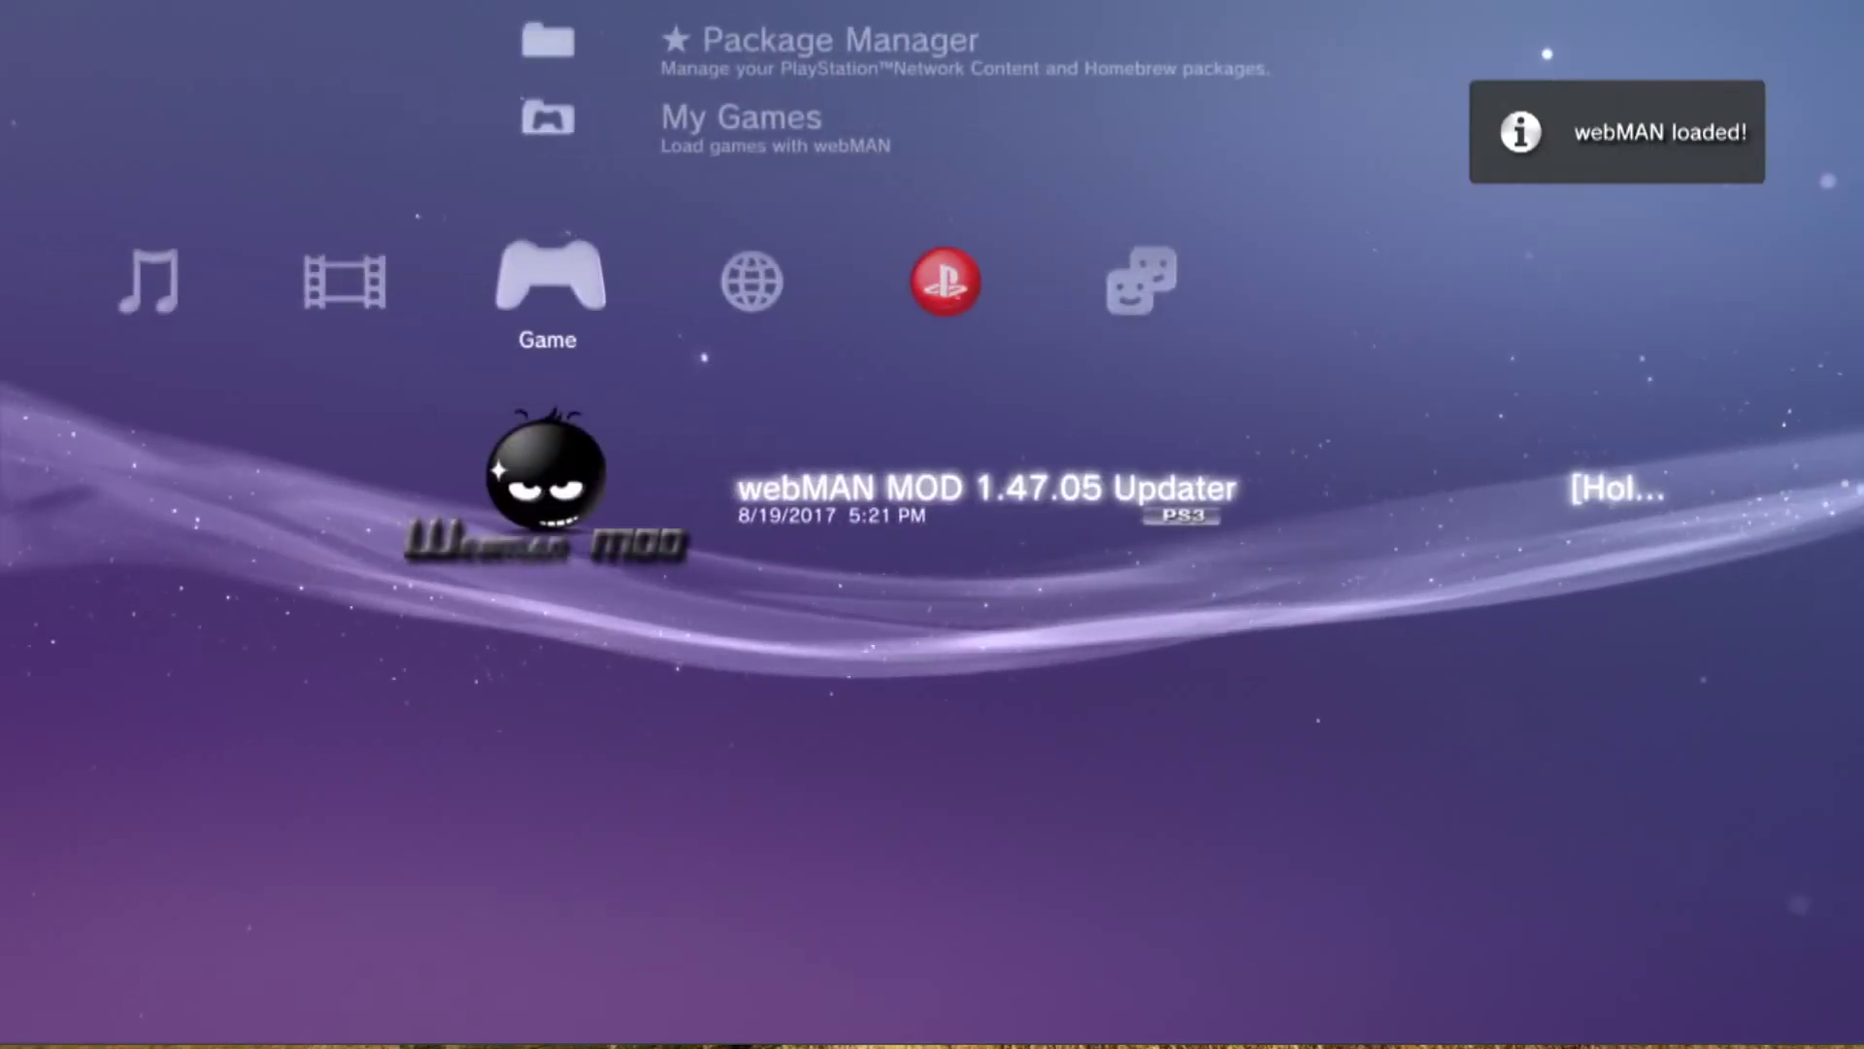
{"action": "key", "text": "Up"}
{"action": "key", "text": "Return"}
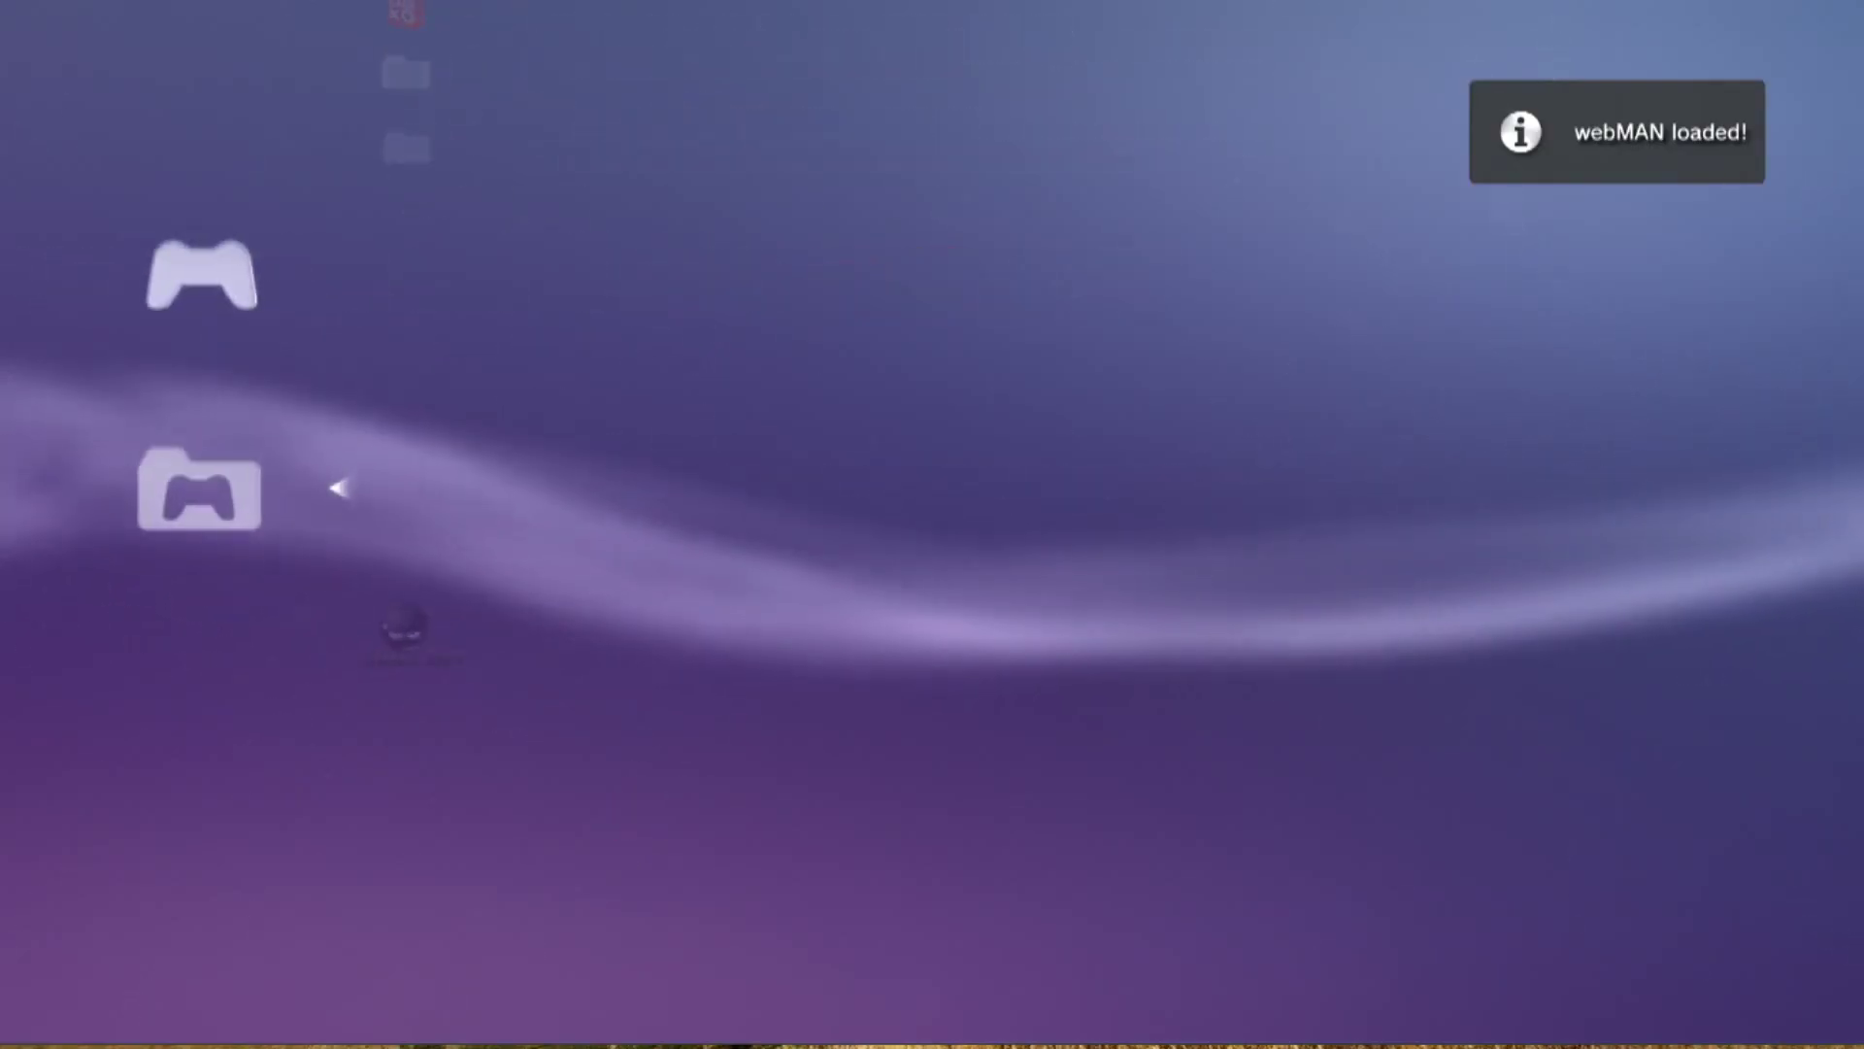
{"action": "key", "text": "Return"}
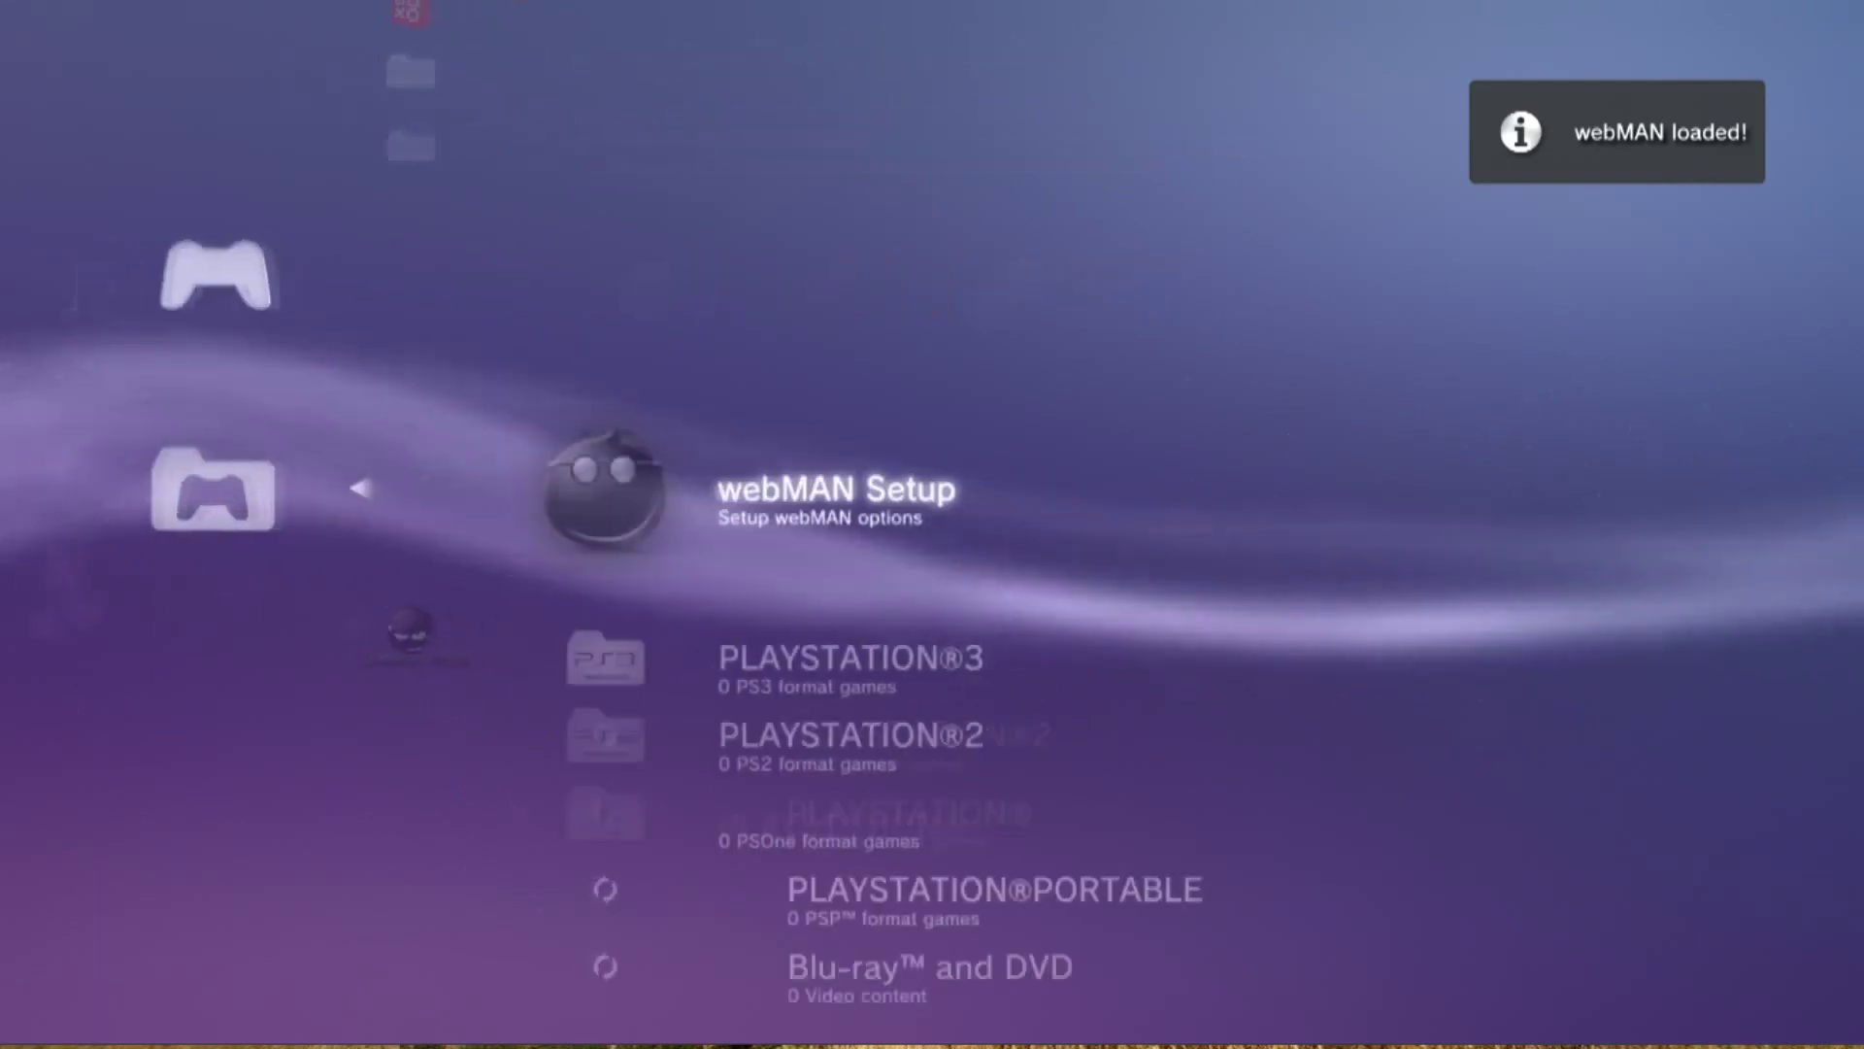
{"action": "key", "text": "Down"}
{"action": "key", "text": "Return"}
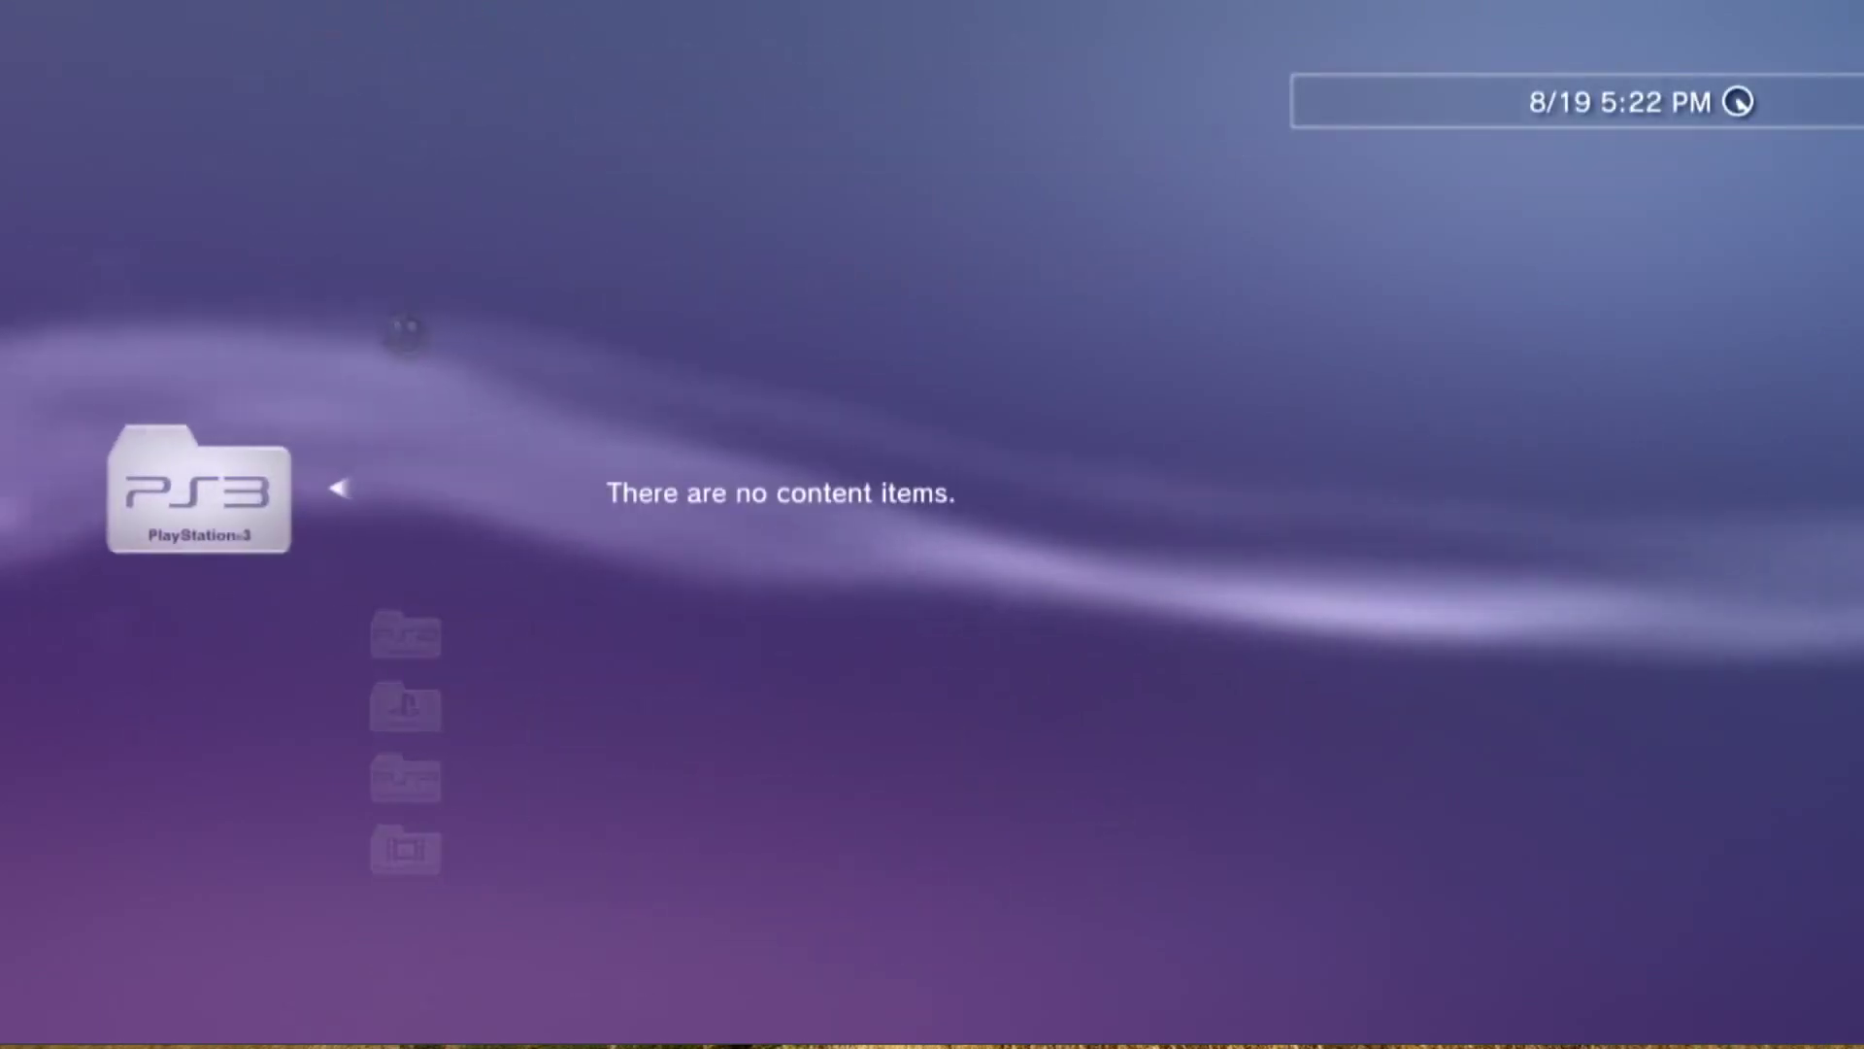
Return to the My Games list and open the webMAN Setup folder.
{"action": "key", "text": "Left"}
{"action": "key", "text": "Up"}
{"action": "key", "text": "Return"}
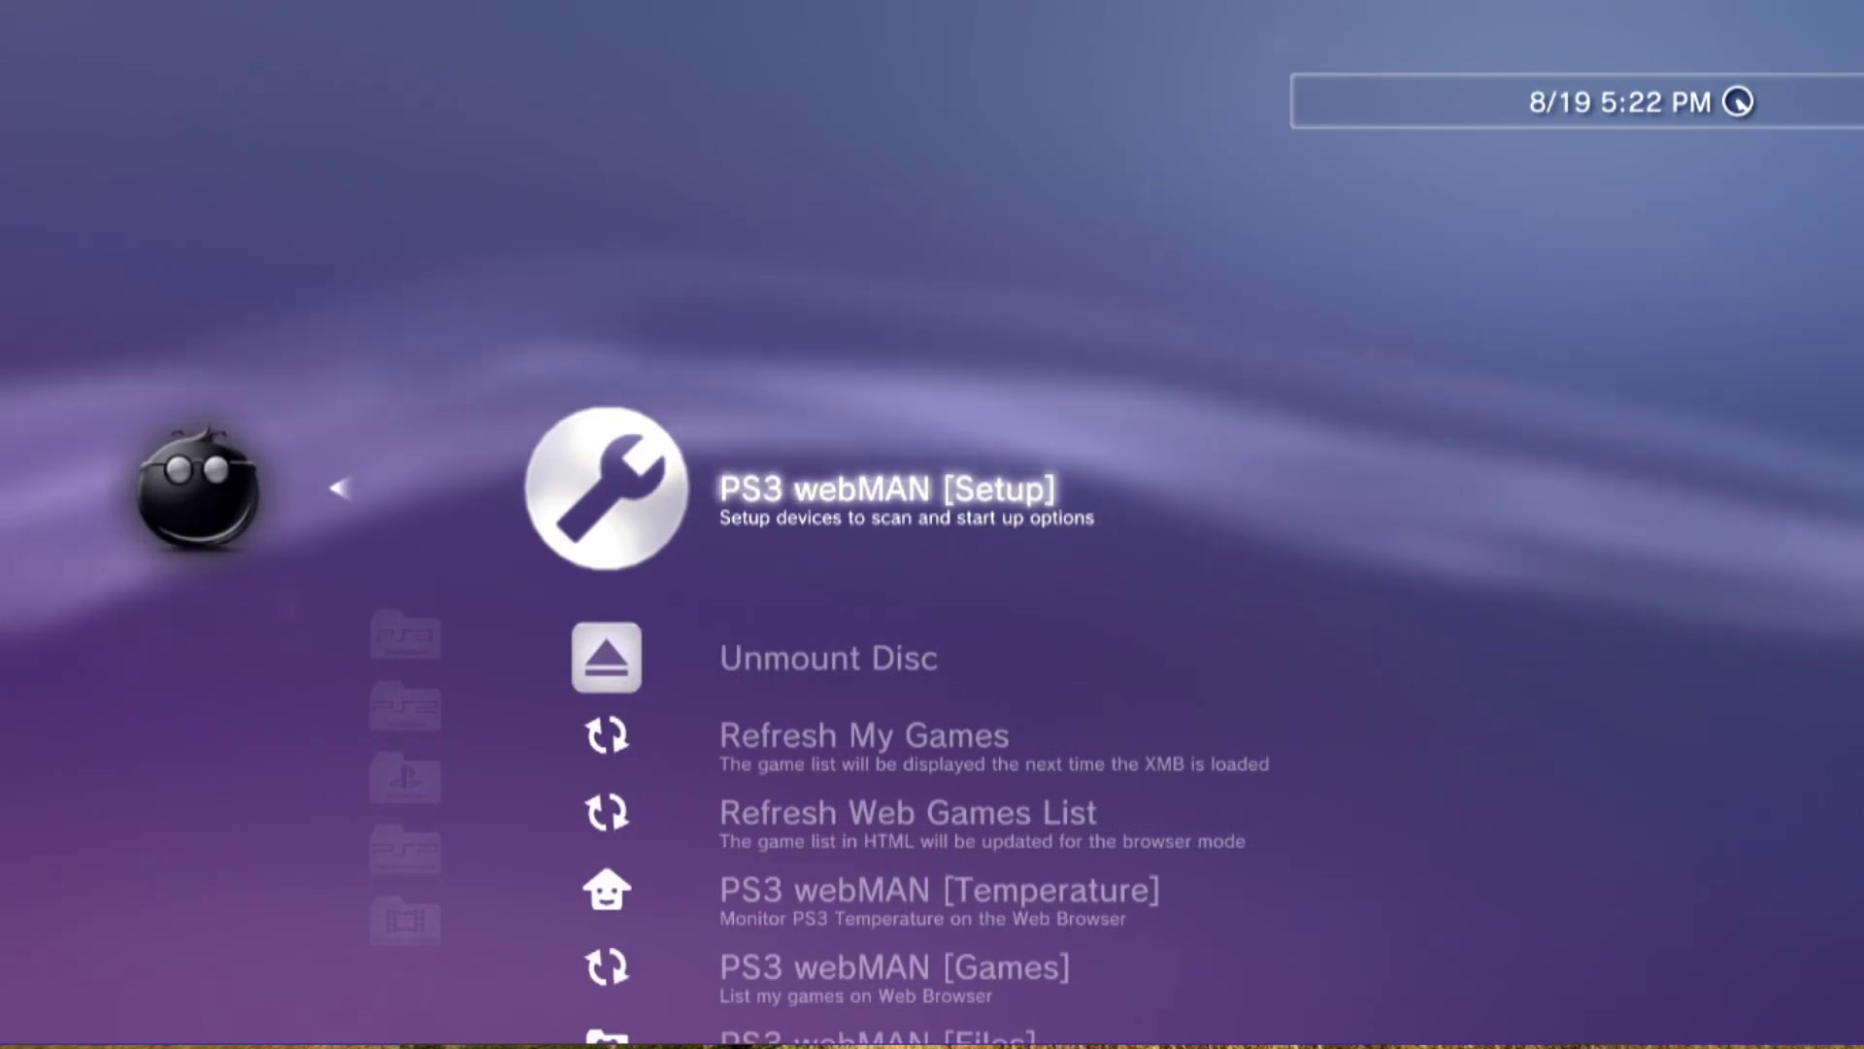
Open PS3 webMAN [Setup] and check the webMAN MOD 1.47.05 Updater entry in the Game category.
{"action": "key", "text": "Return"}
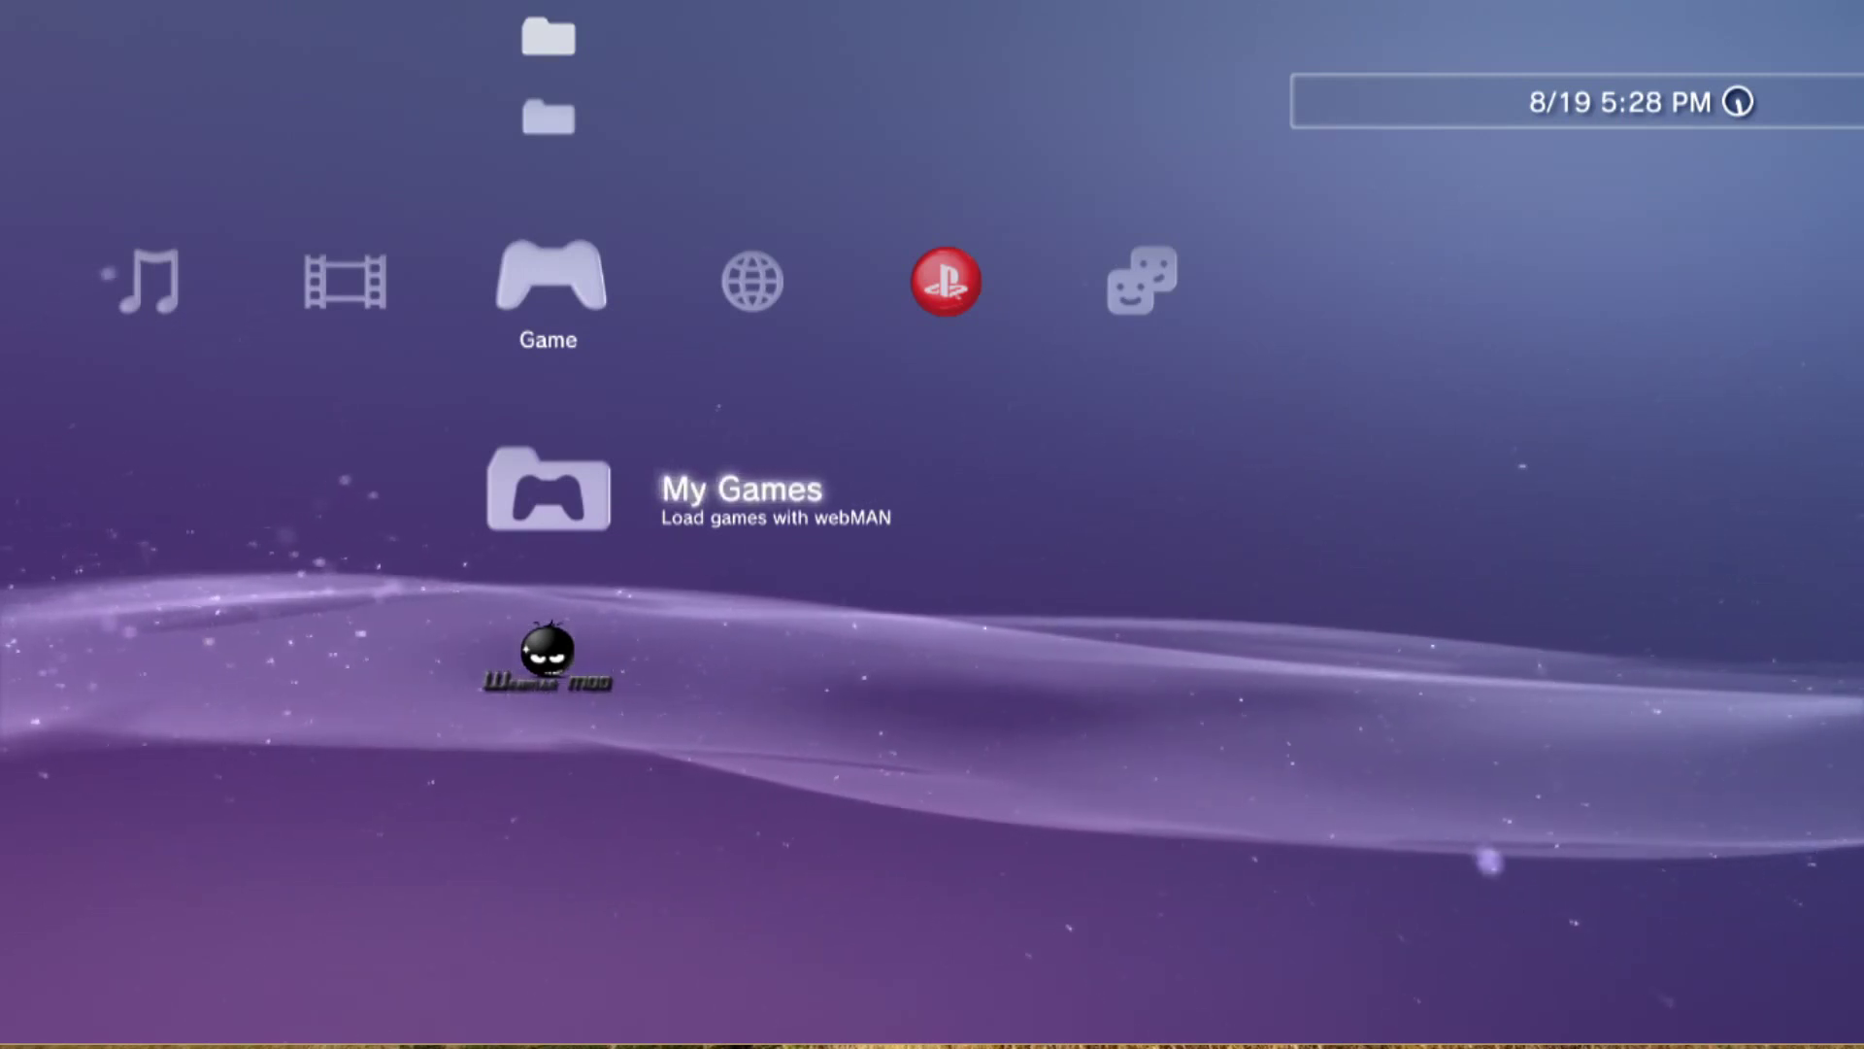
{"action": "key", "text": "Down"}
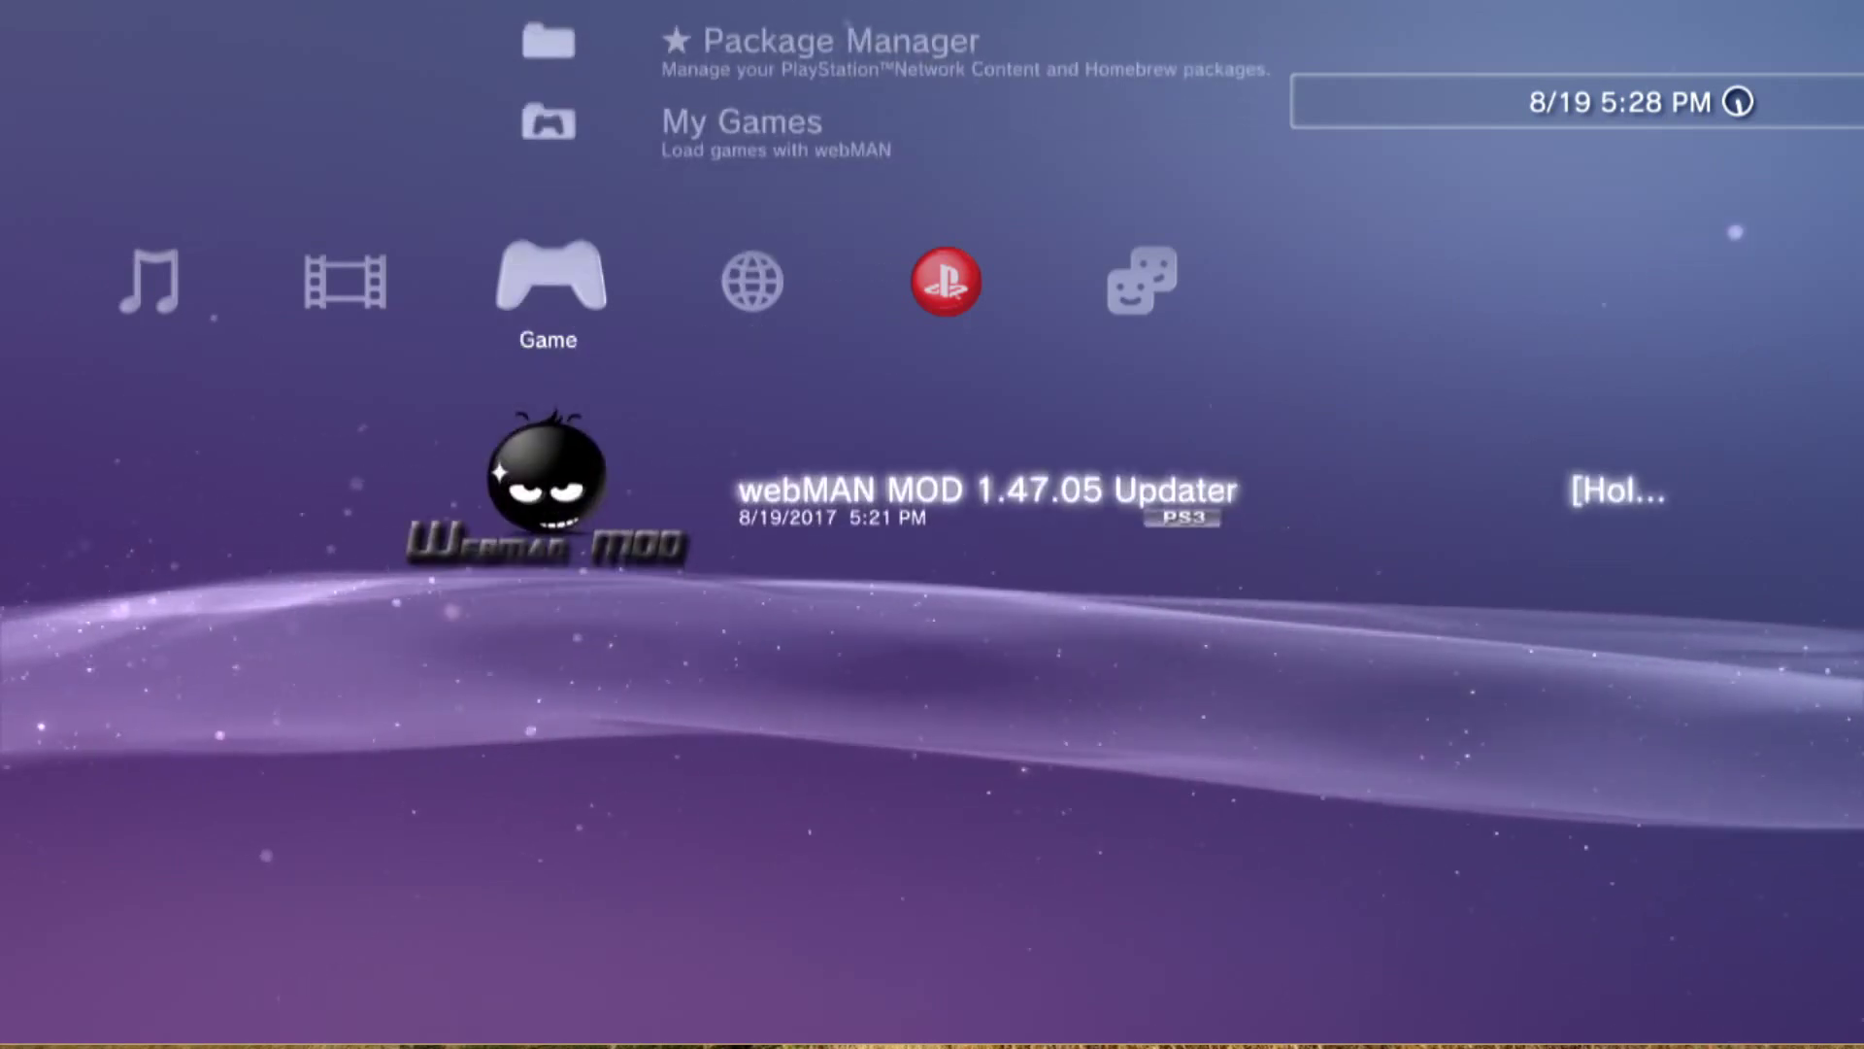
{"action": "key", "text": "Up"}
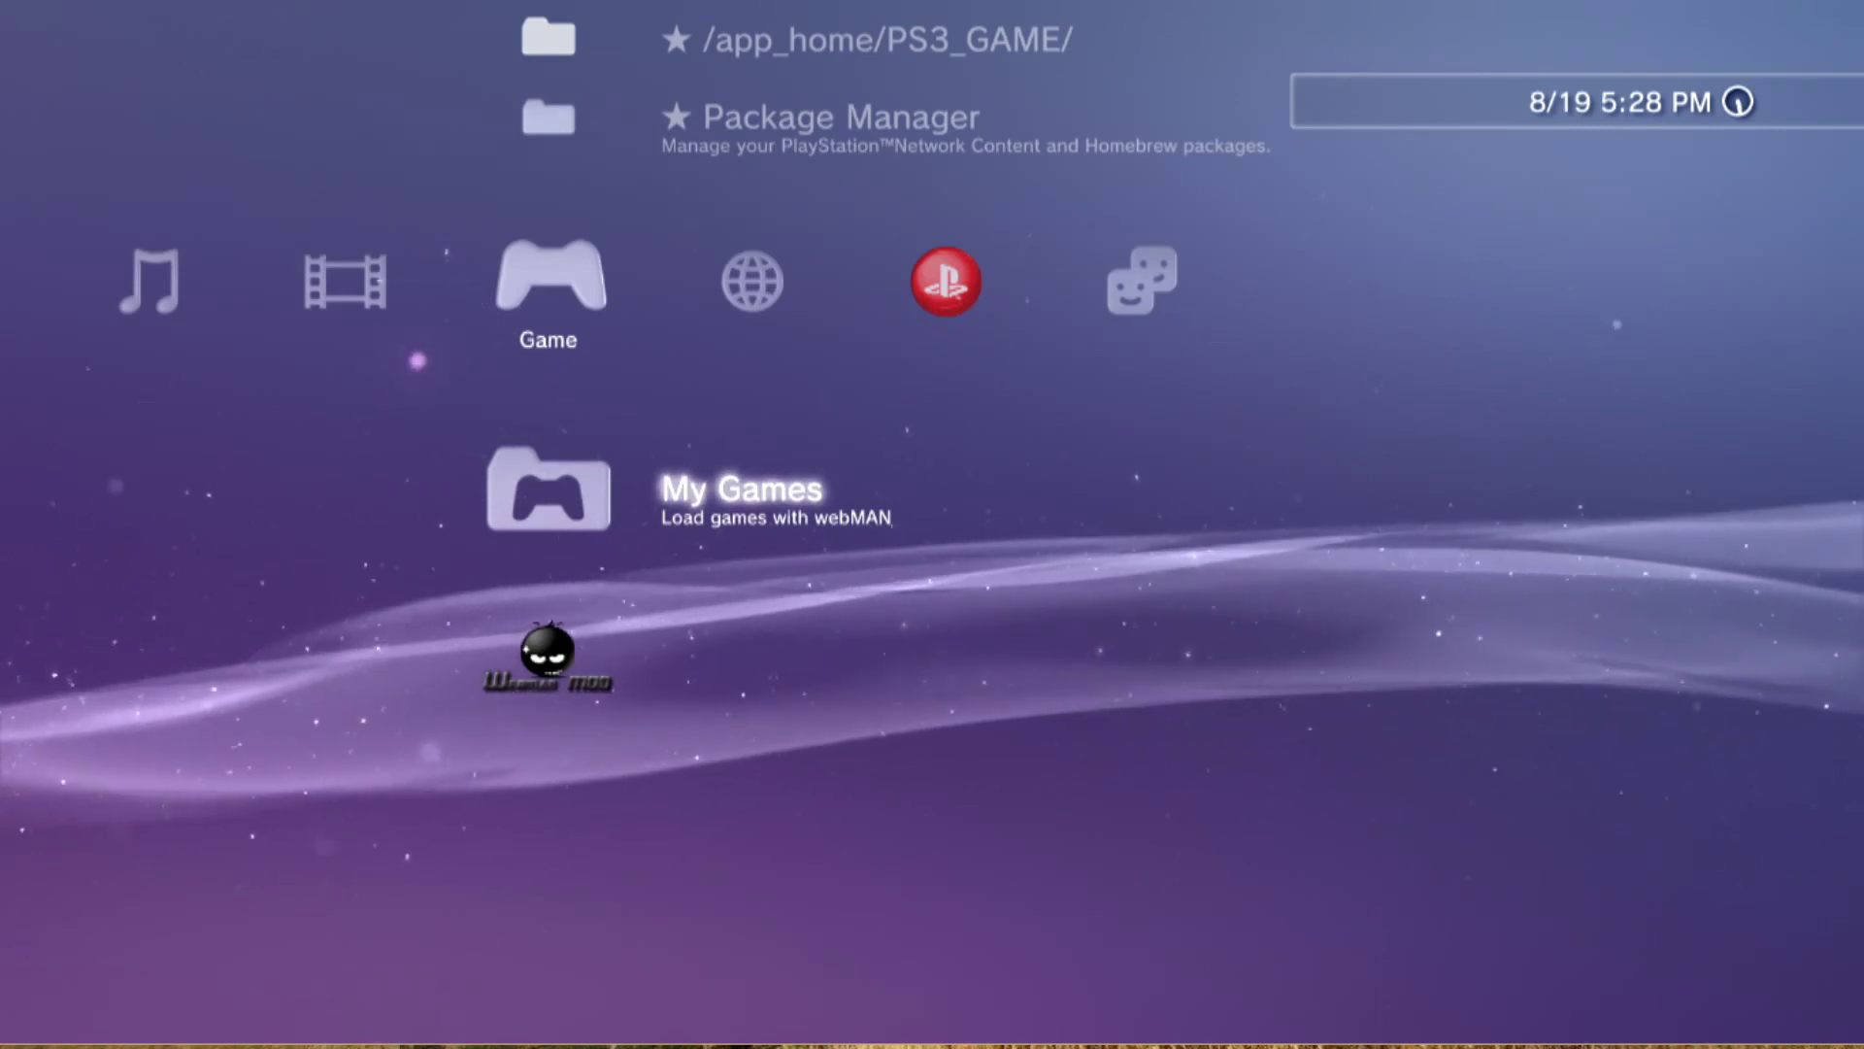
Install the brewology_com.pkg package from the root of the storage device through Package Manager's Standard source.
{"action": "key", "text": "Up"}
{"action": "key", "text": "Return"}
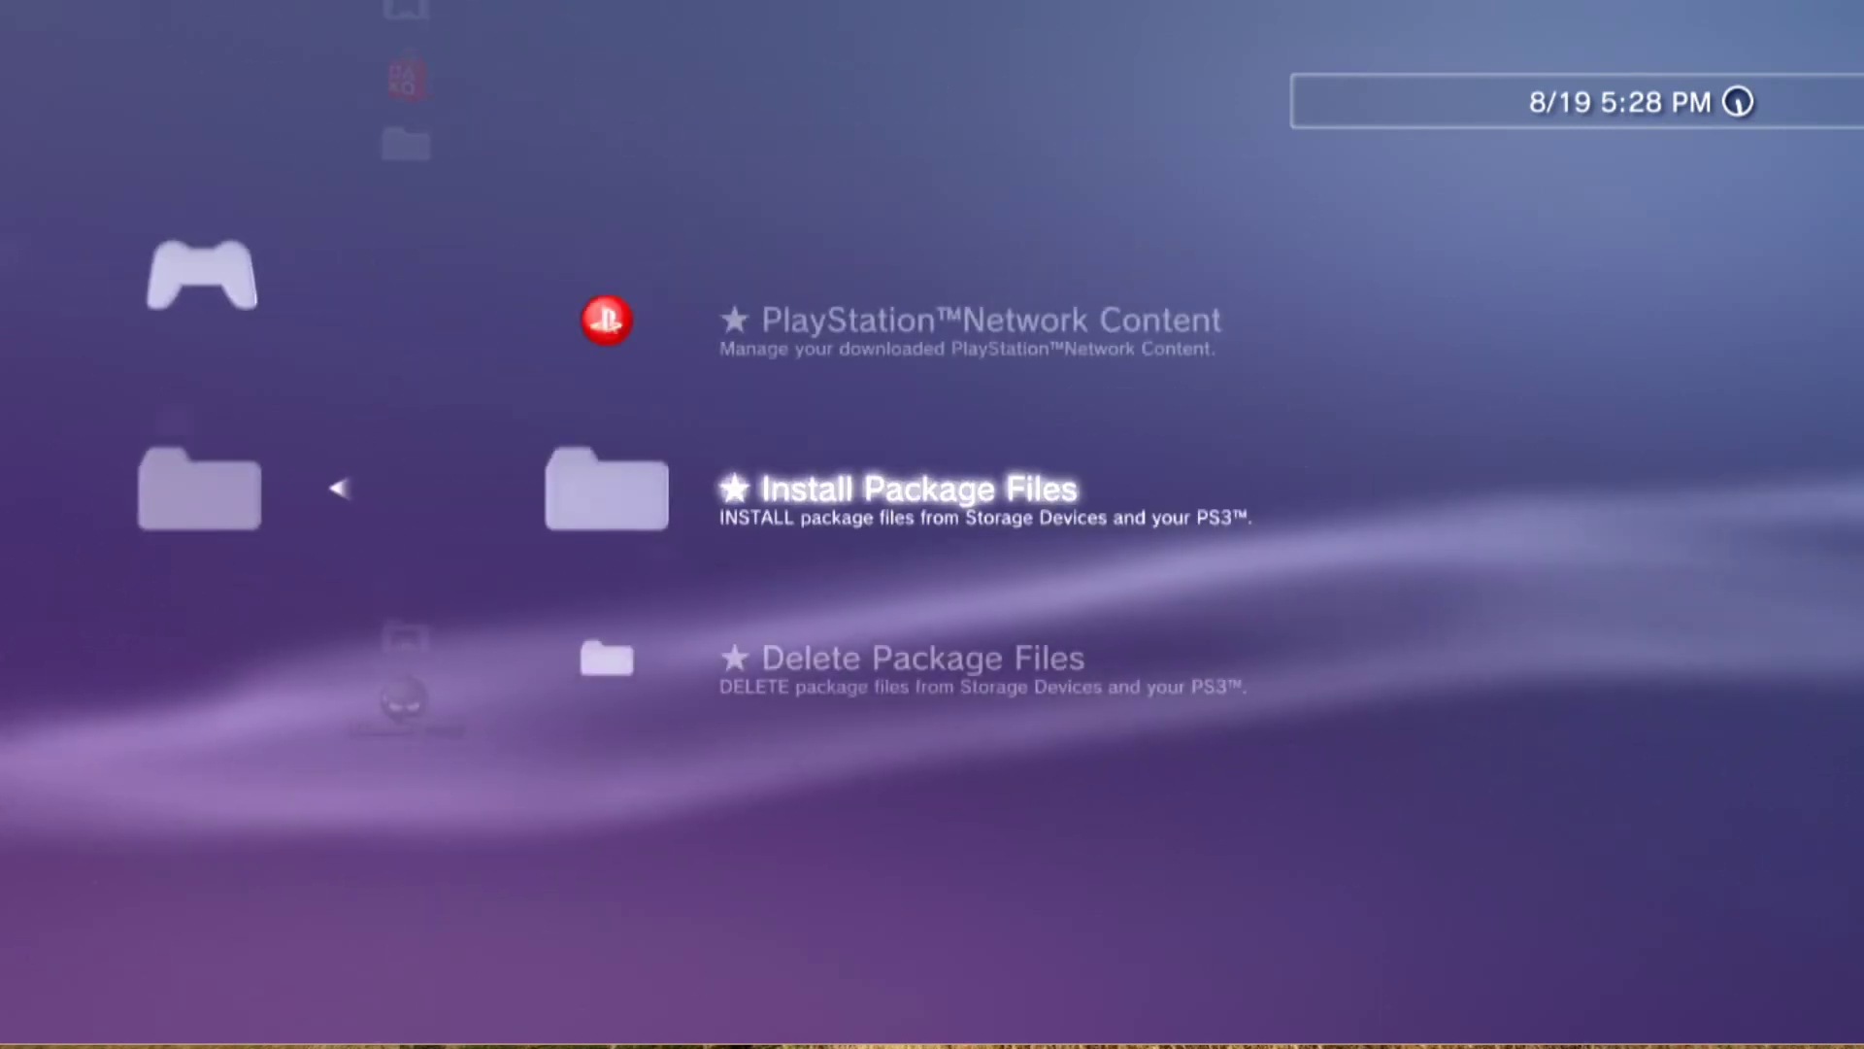
{"action": "key", "text": "Return"}
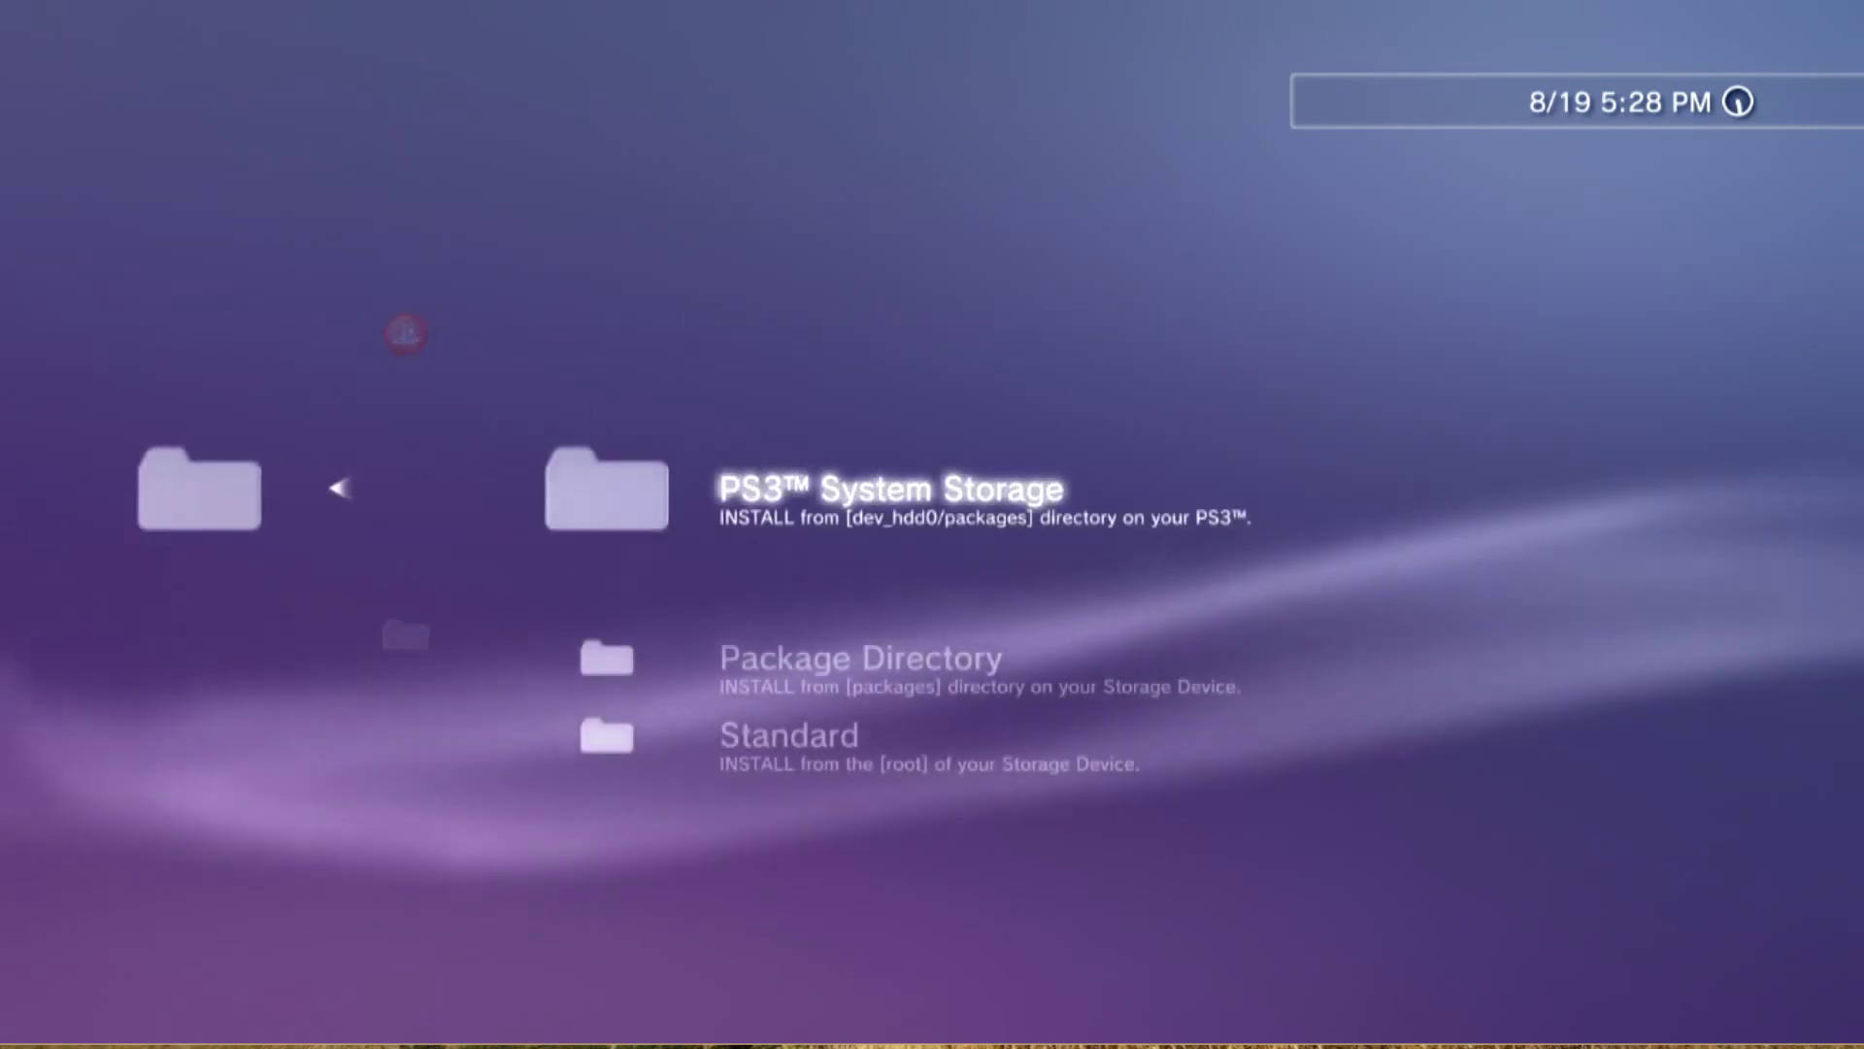
{"action": "key", "text": "Down"}
{"action": "key", "text": "Down"}
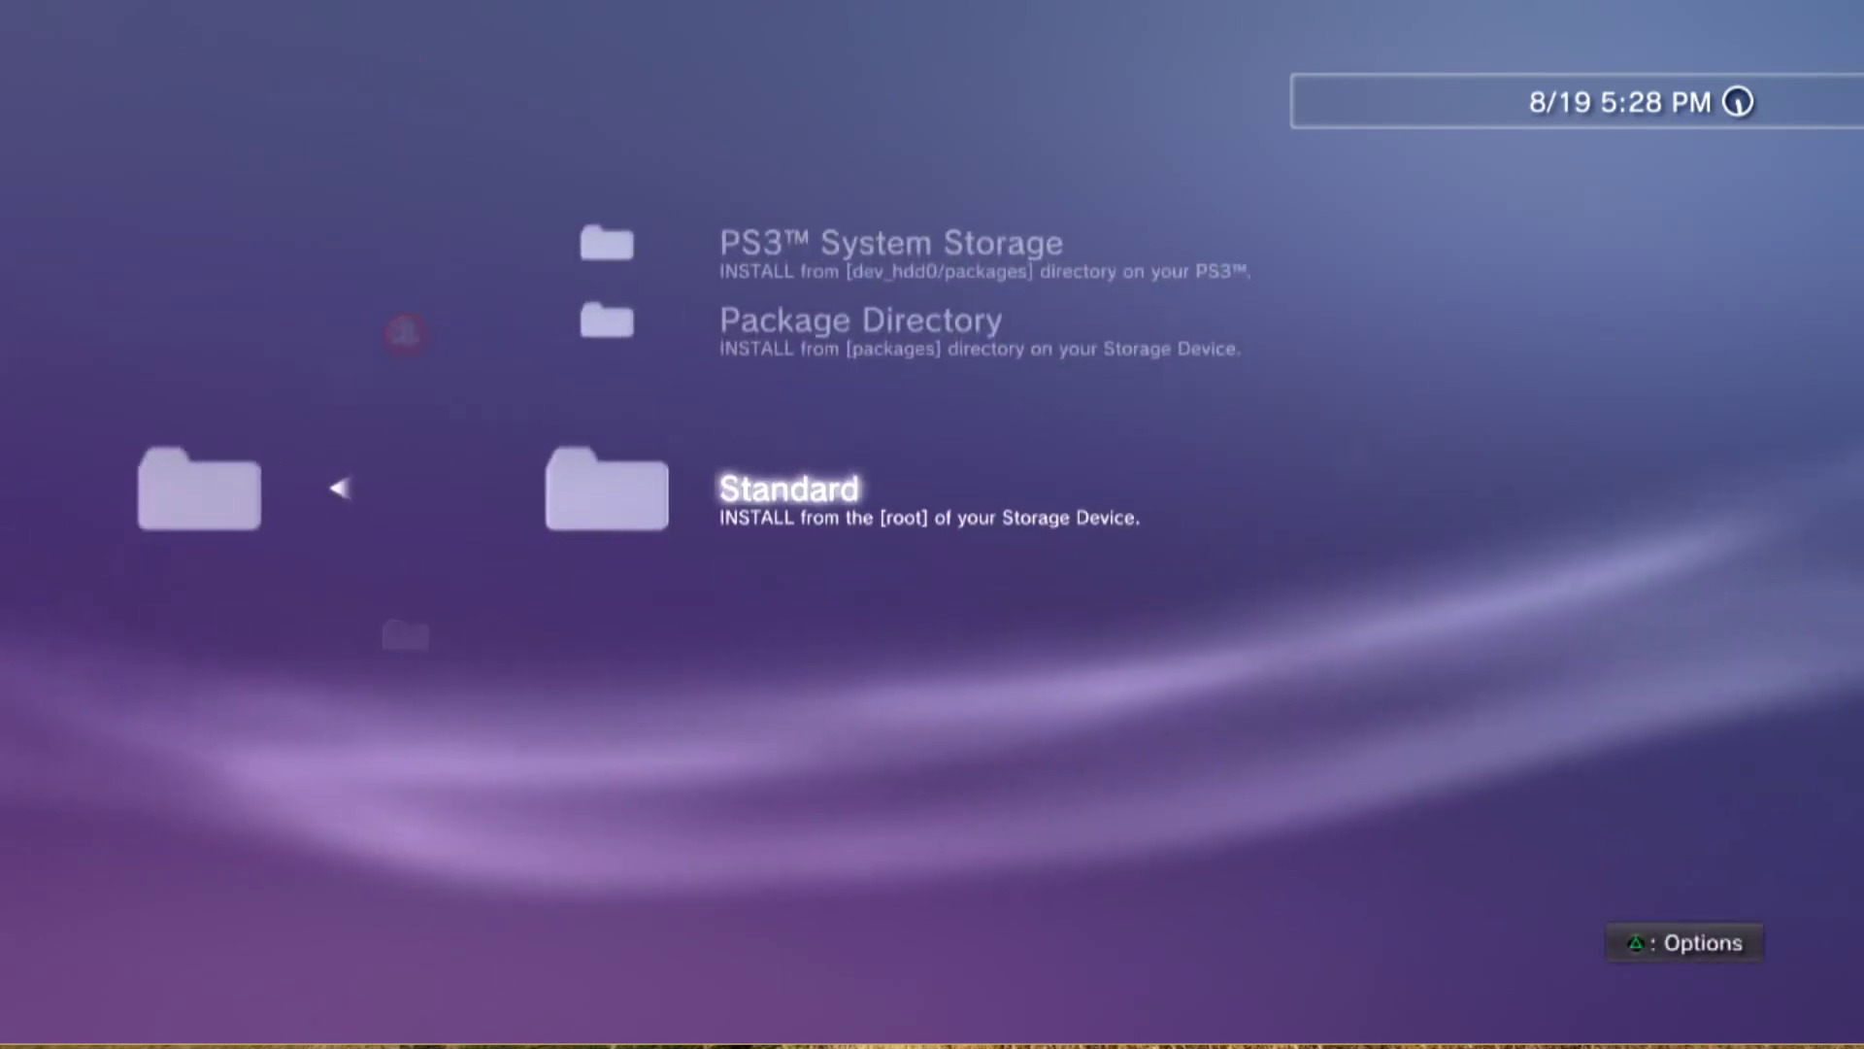
{"action": "key", "text": "Return"}
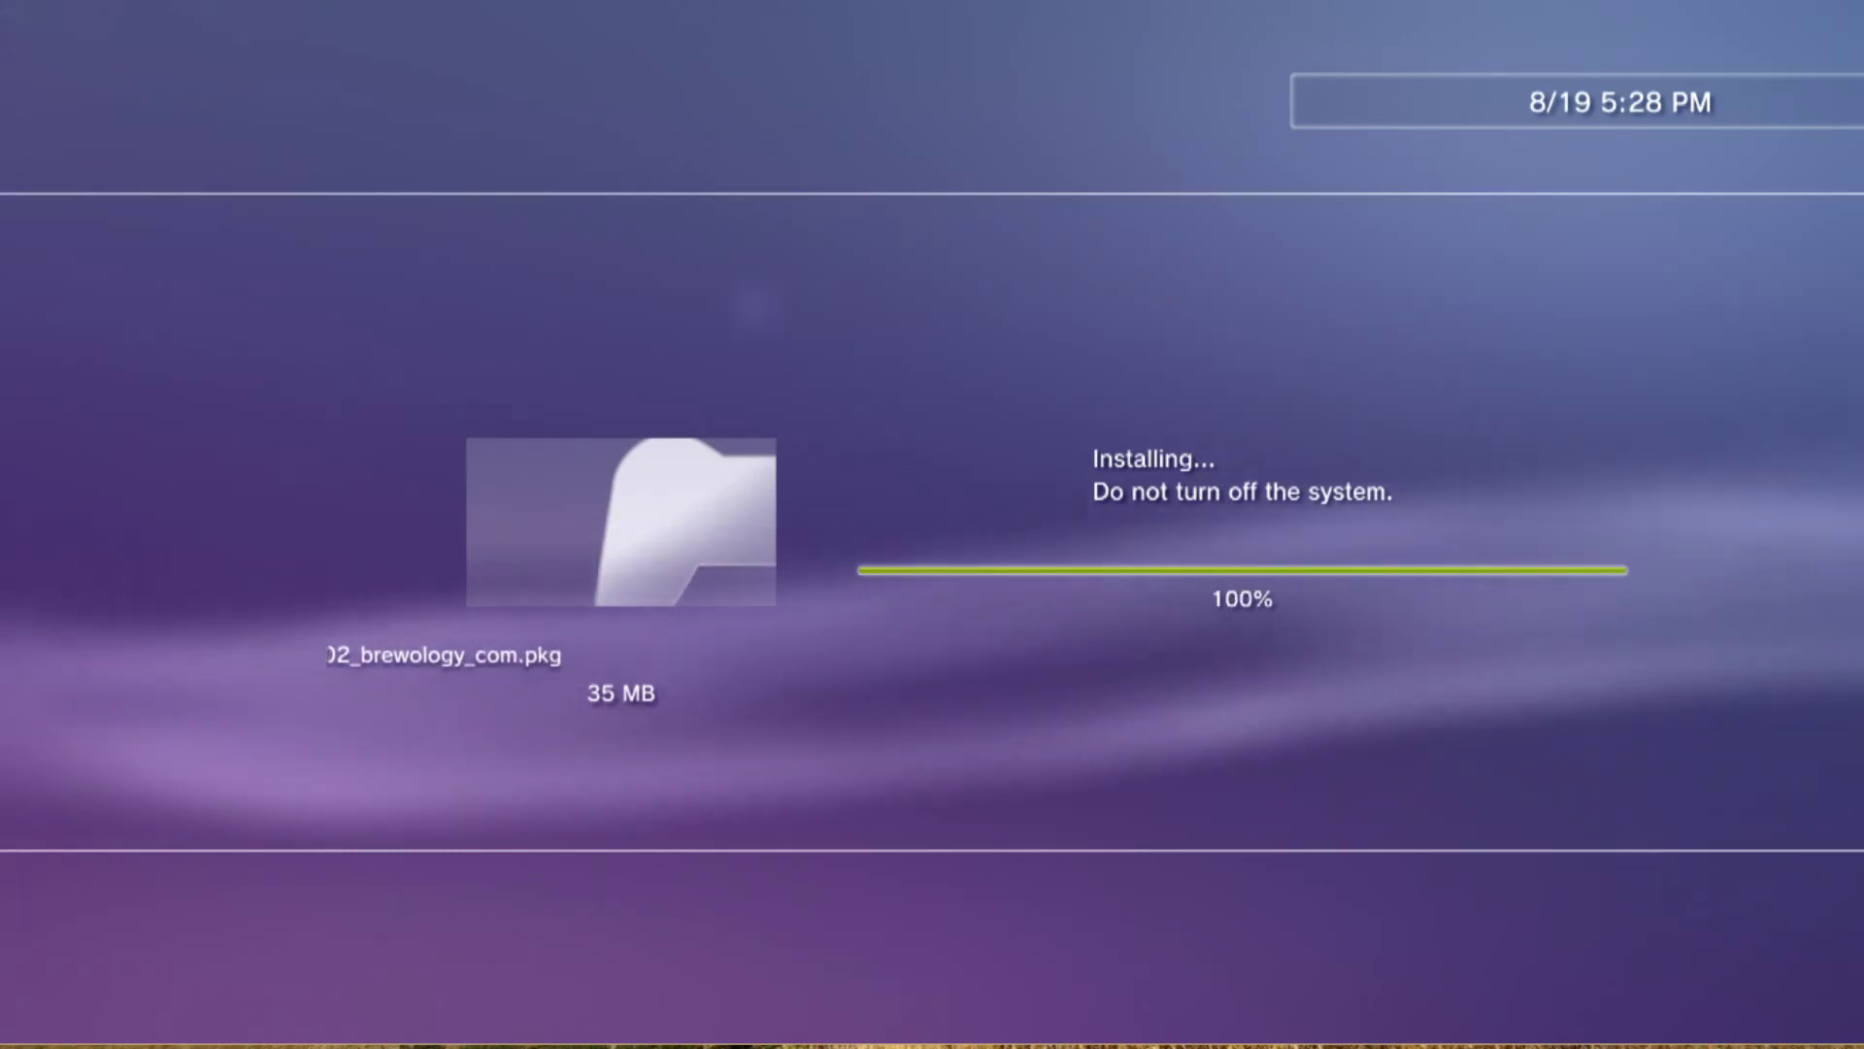
{"action": "key", "text": "Escape"}
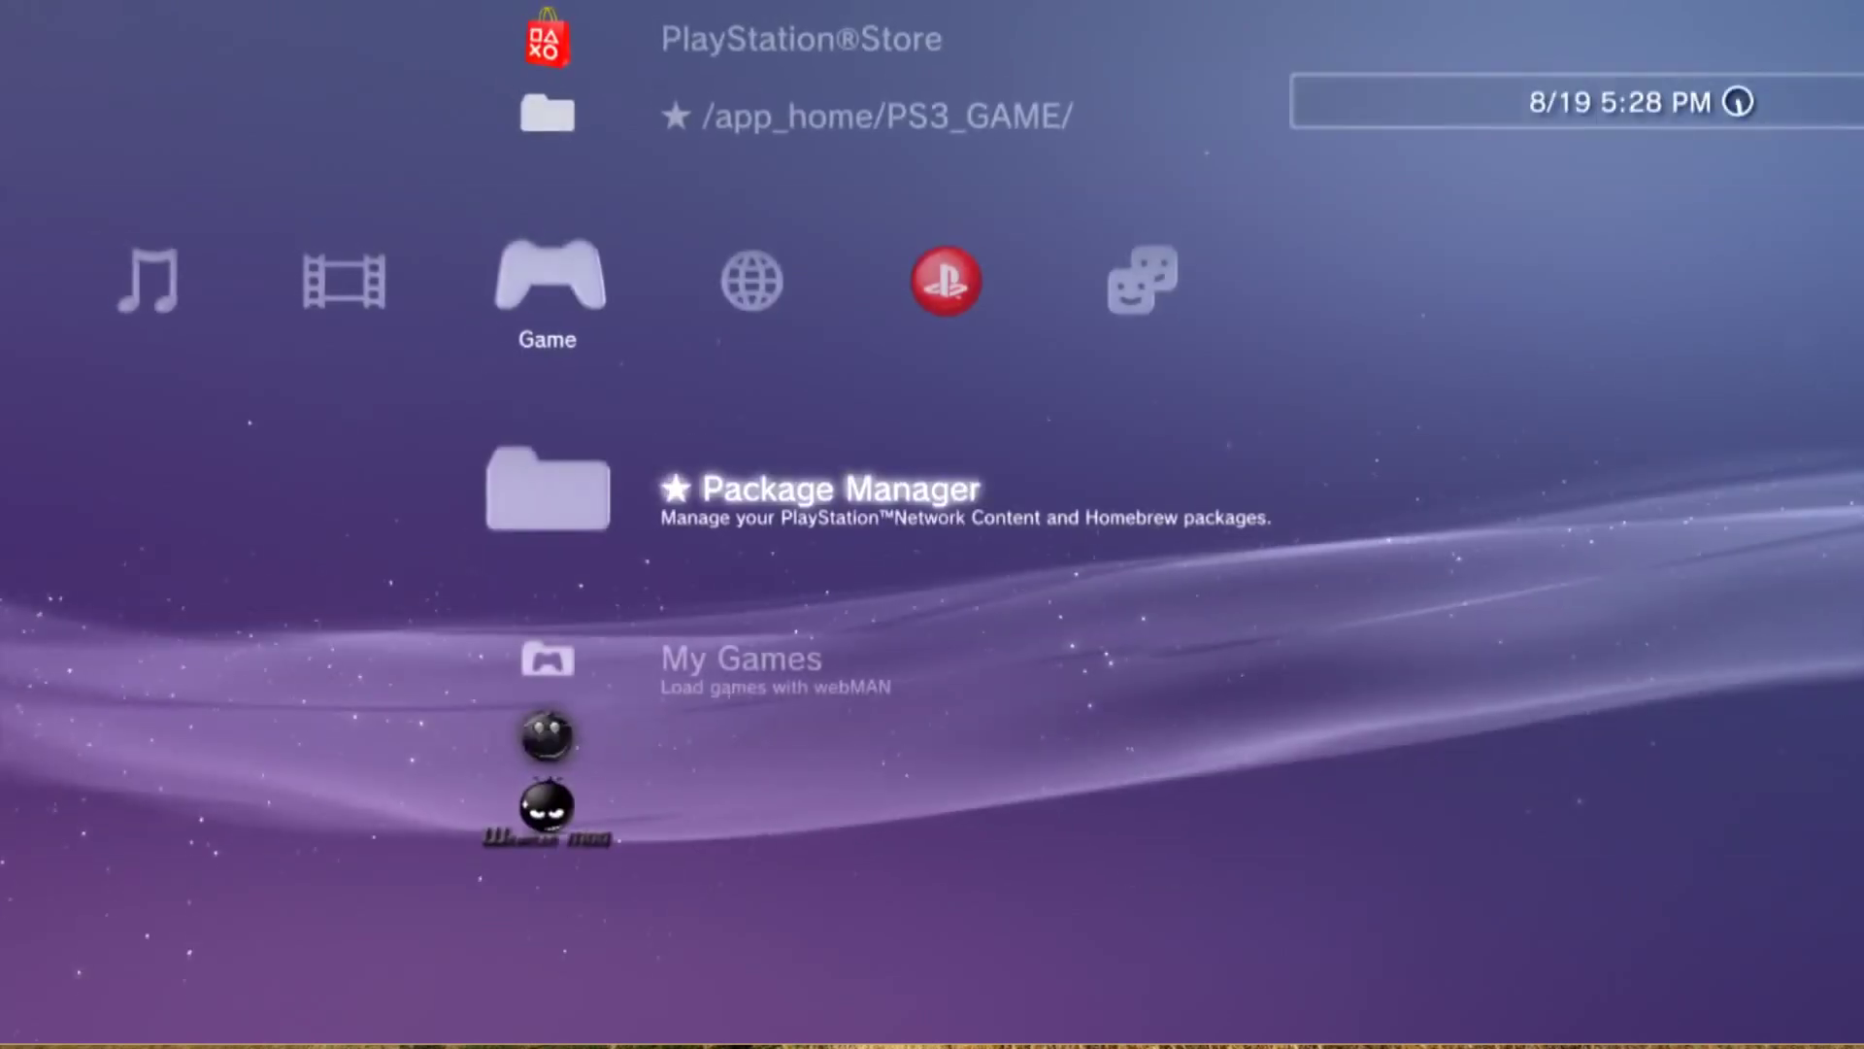
Launch the newly installed mmCM app from the Game category and accept its binding agreement.
{"action": "key", "text": "Down"}
{"action": "key", "text": "Down"}
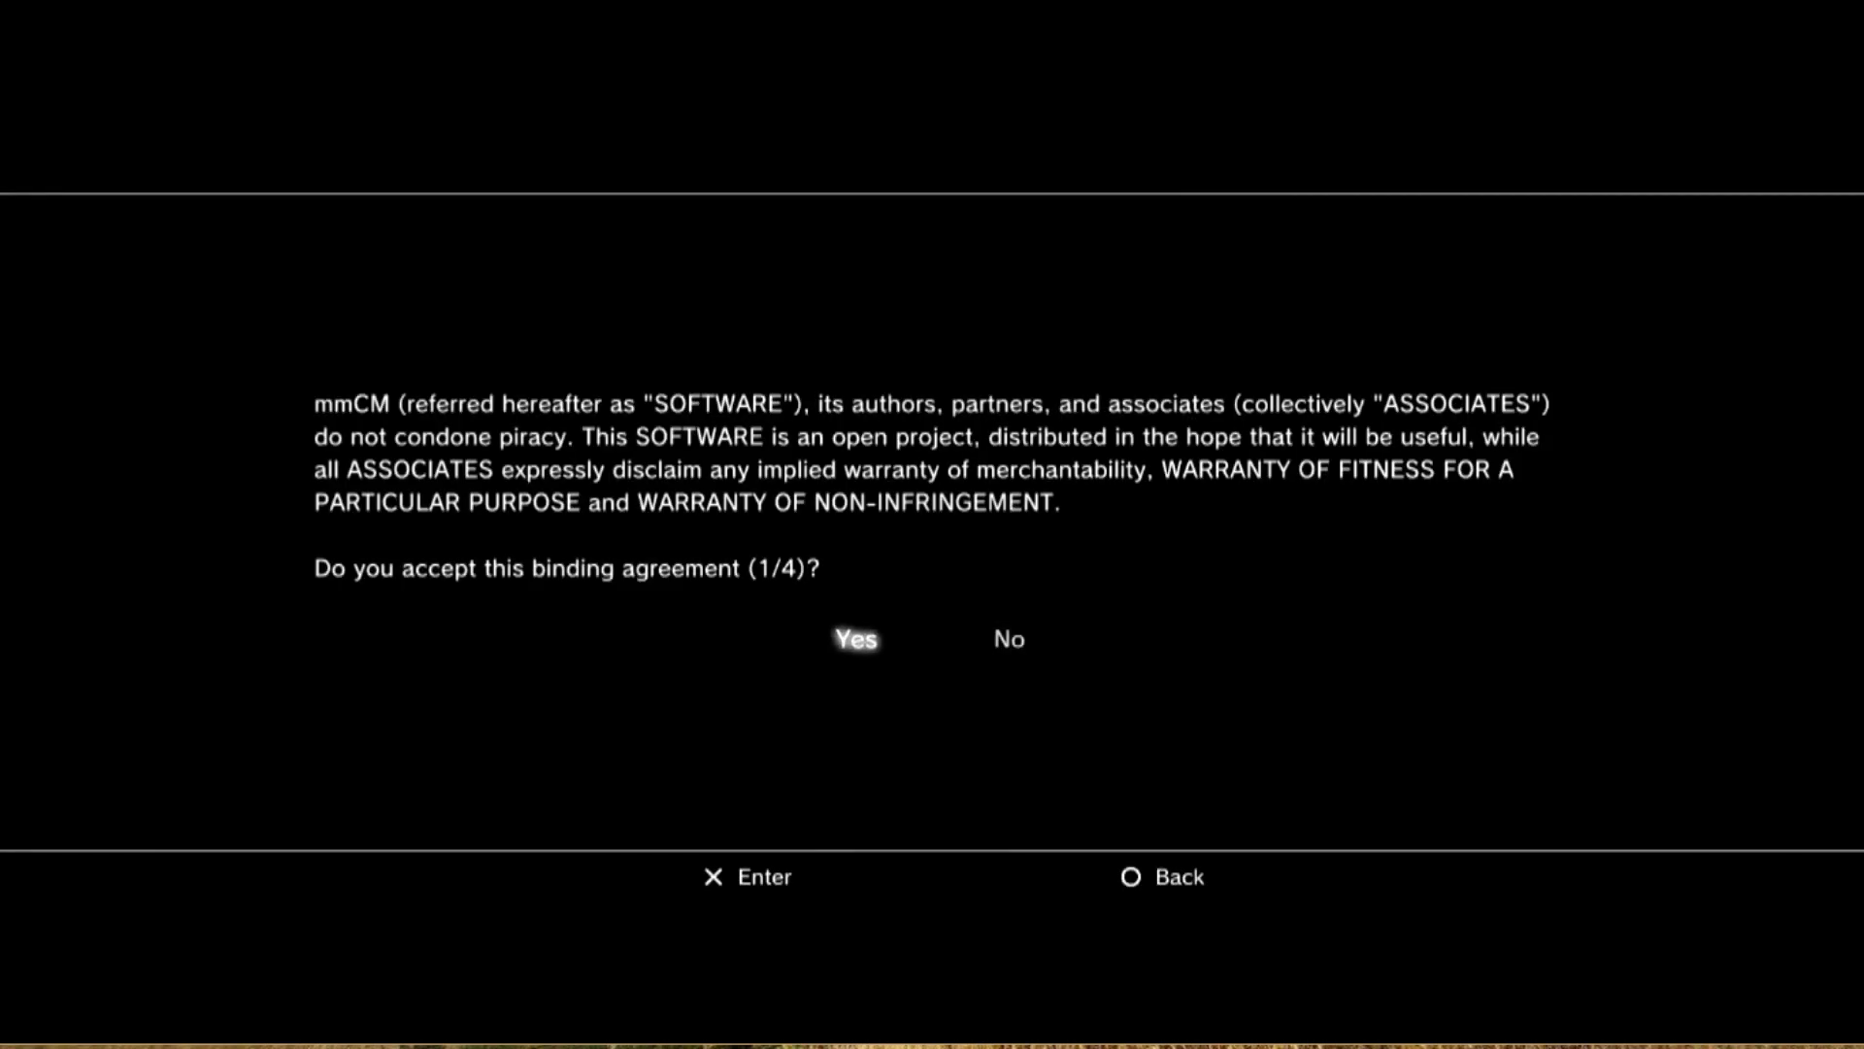
{"action": "key", "text": "Return"}
{"action": "key", "text": "Left"}
{"action": "key", "text": "Return"}
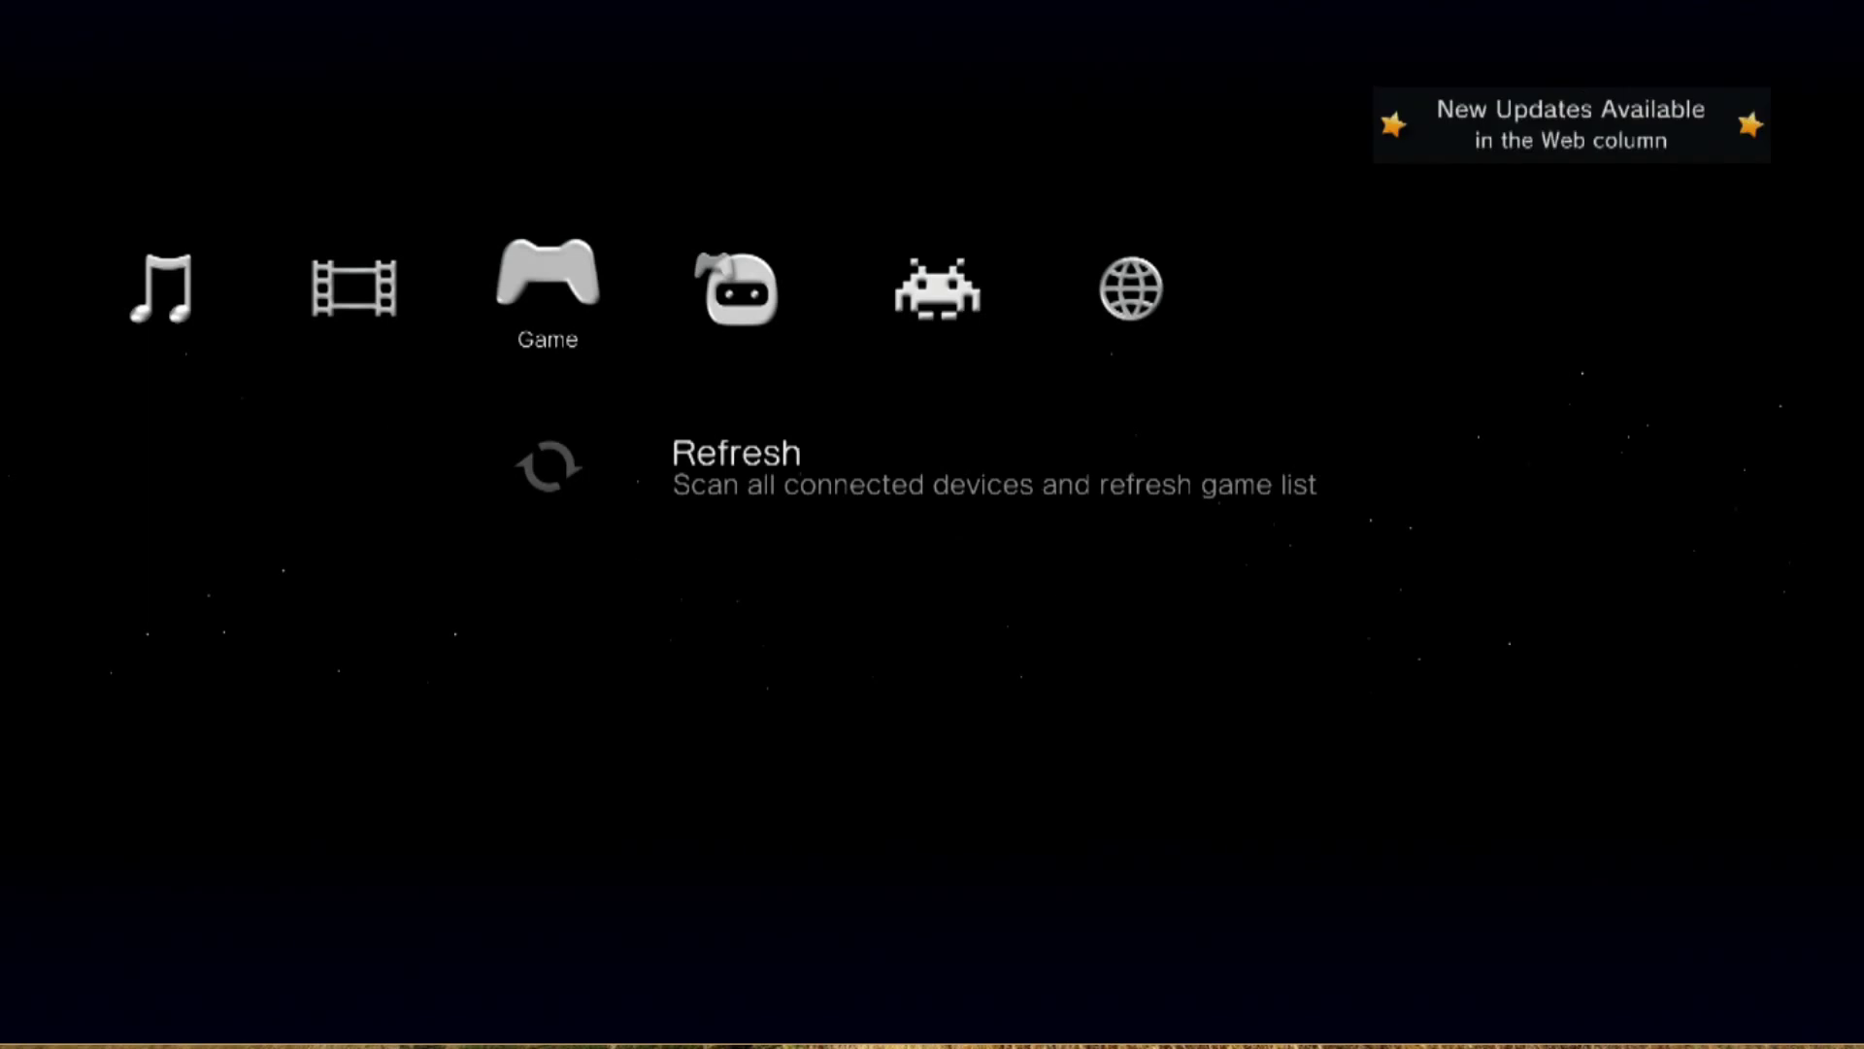
Go from the Game column to the mmCM column with its file manager, refresh and theme entries.
{"action": "key", "text": "Left"}
{"action": "key", "text": "Left"}
{"action": "key", "text": "Left"}
{"action": "key", "text": "Left"}
{"action": "key", "text": "Left"}
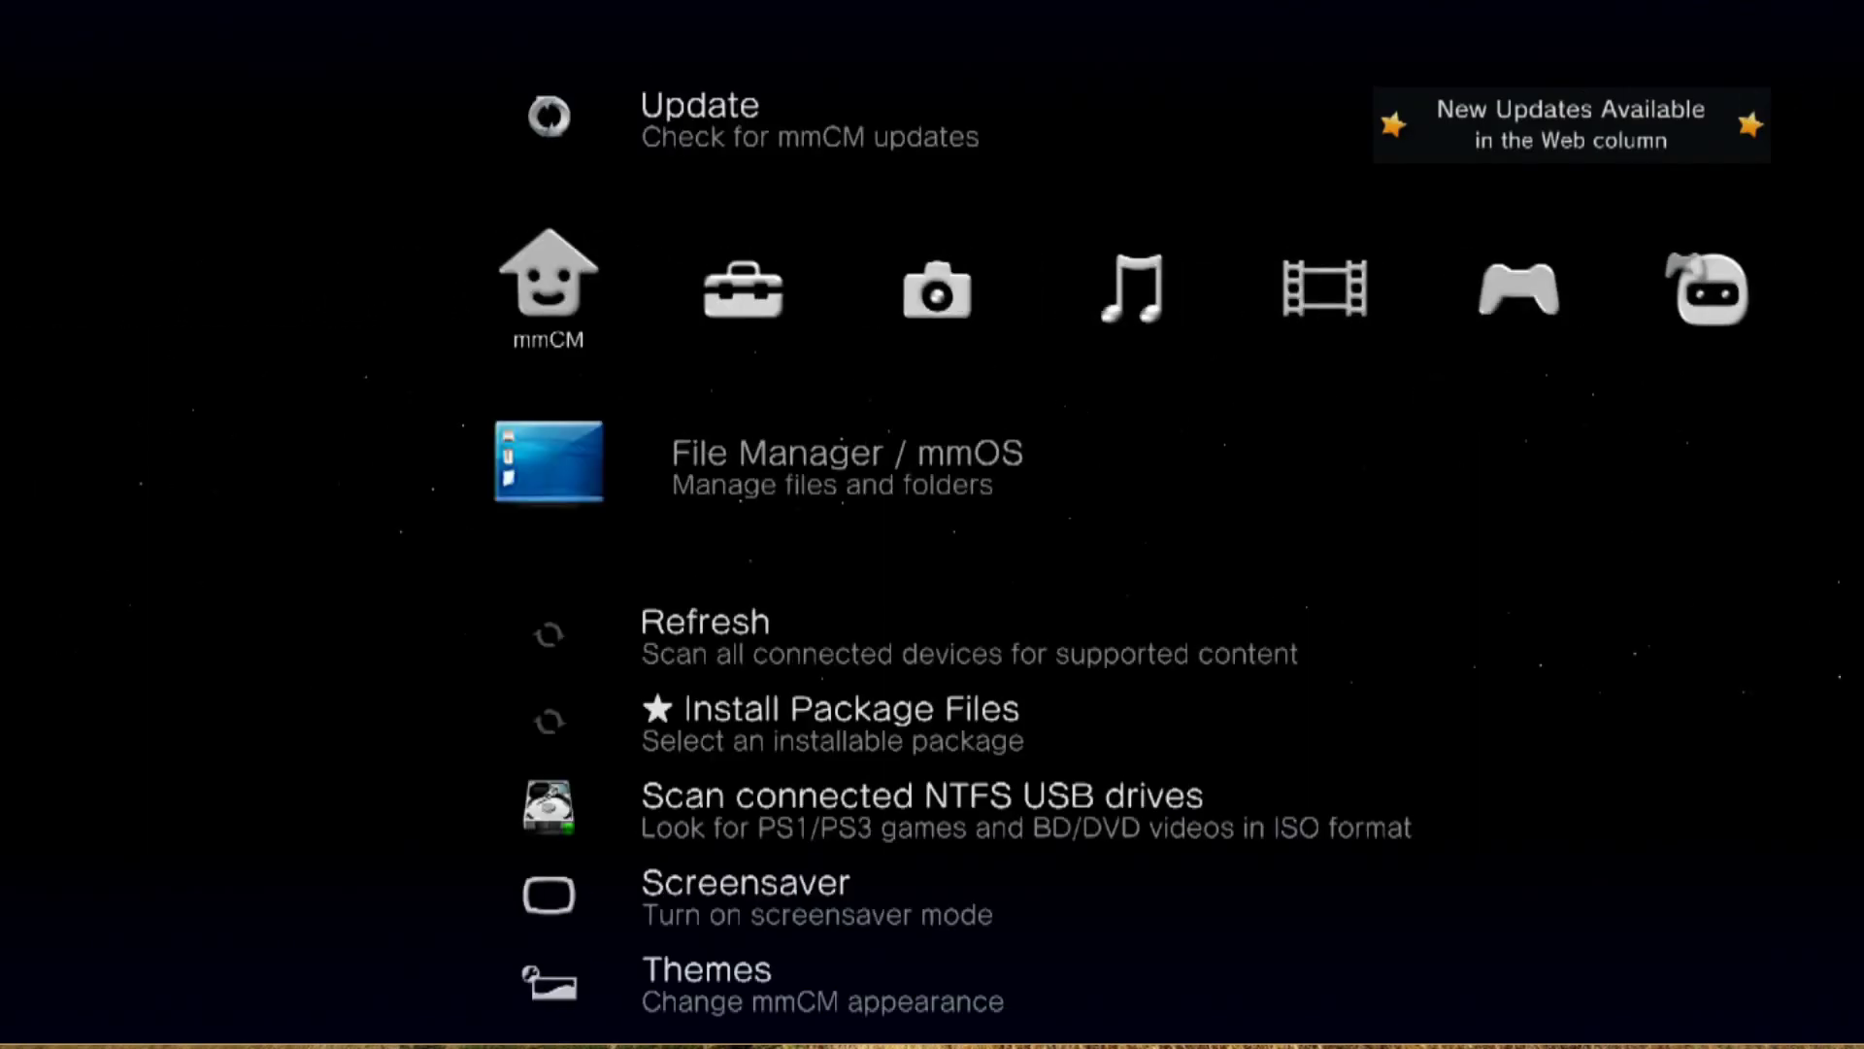
Examine the mmCM Settings column from Download Game Covers to the final entries around Show Temperature Data and Write Access to /dev_flash.
{"action": "key", "text": "Right"}
{"action": "key", "text": "Down"}
{"action": "key", "text": "Down"}
{"action": "key", "text": "Down"}
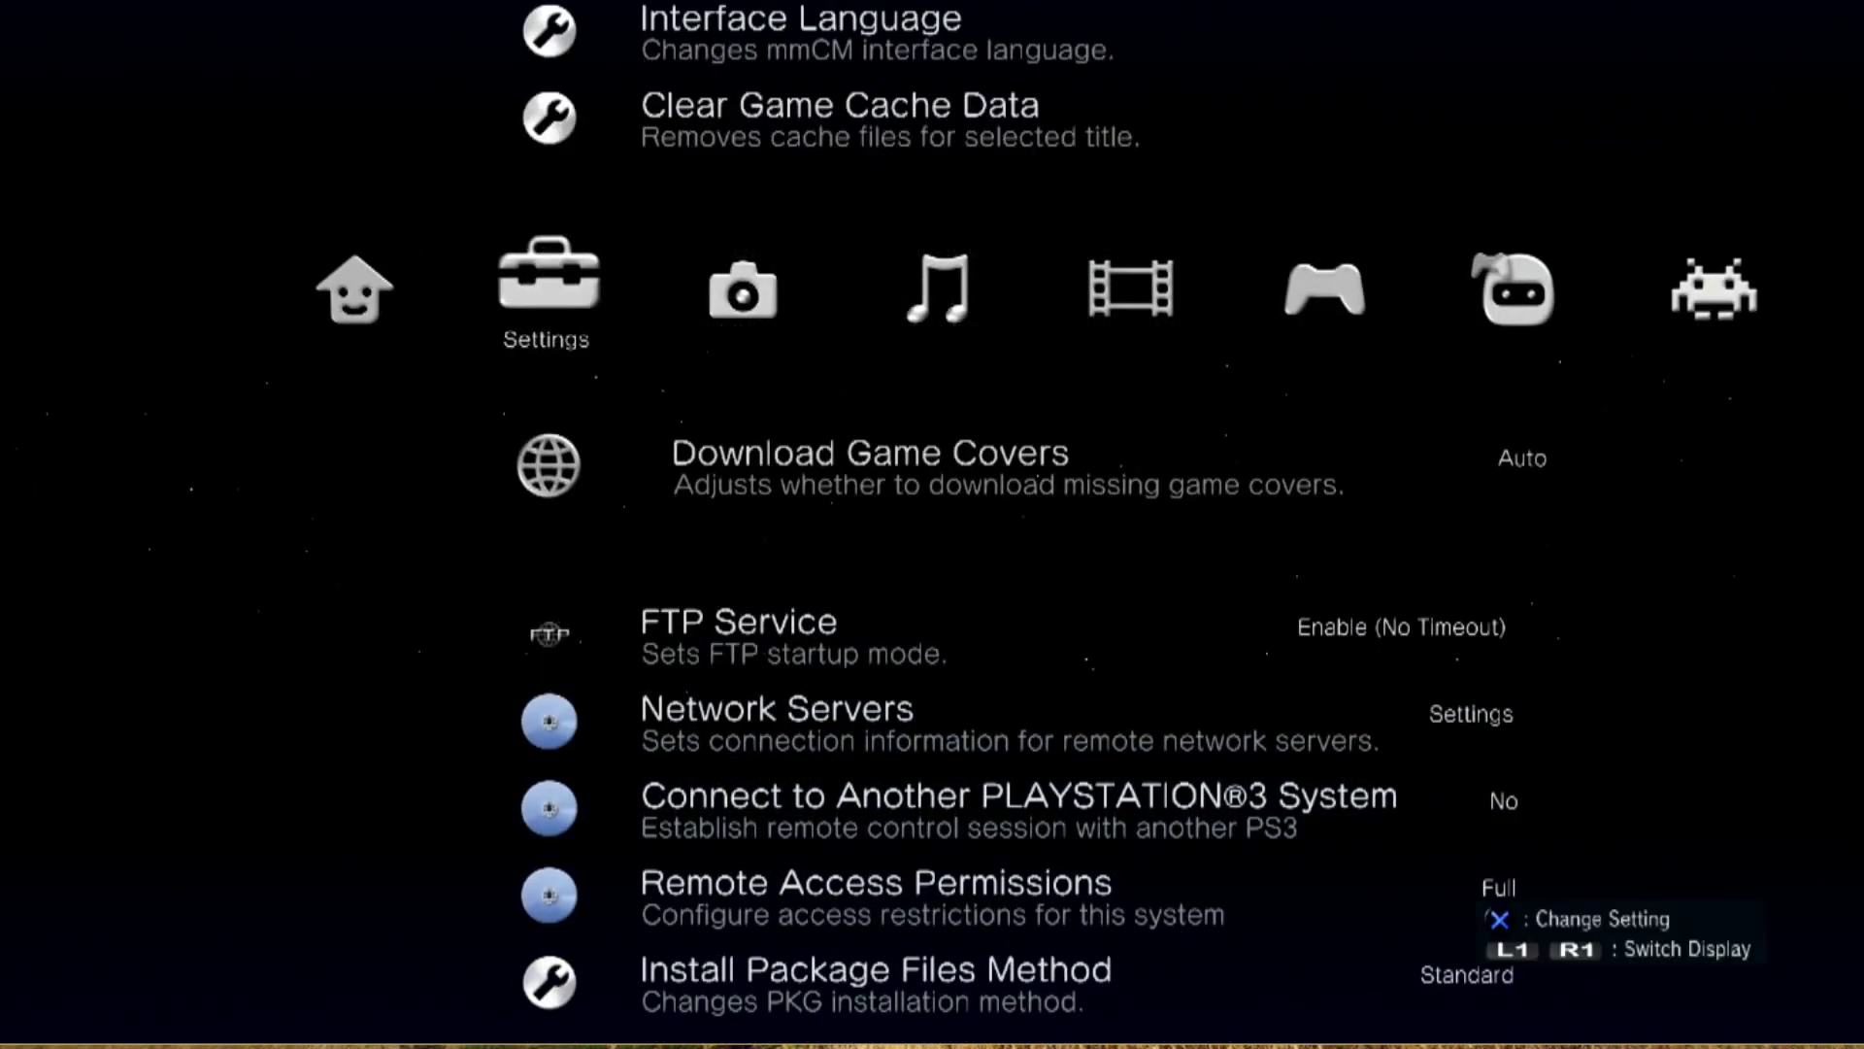
{"action": "key", "text": "Down"}
{"action": "key", "text": "Down"}
{"action": "key", "text": "Down"}
{"action": "key", "text": "Down"}
{"action": "key", "text": "Down"}
{"action": "key", "text": "Down"}
{"action": "key", "text": "Down"}
{"action": "key", "text": "Down"}
{"action": "key", "text": "Down"}
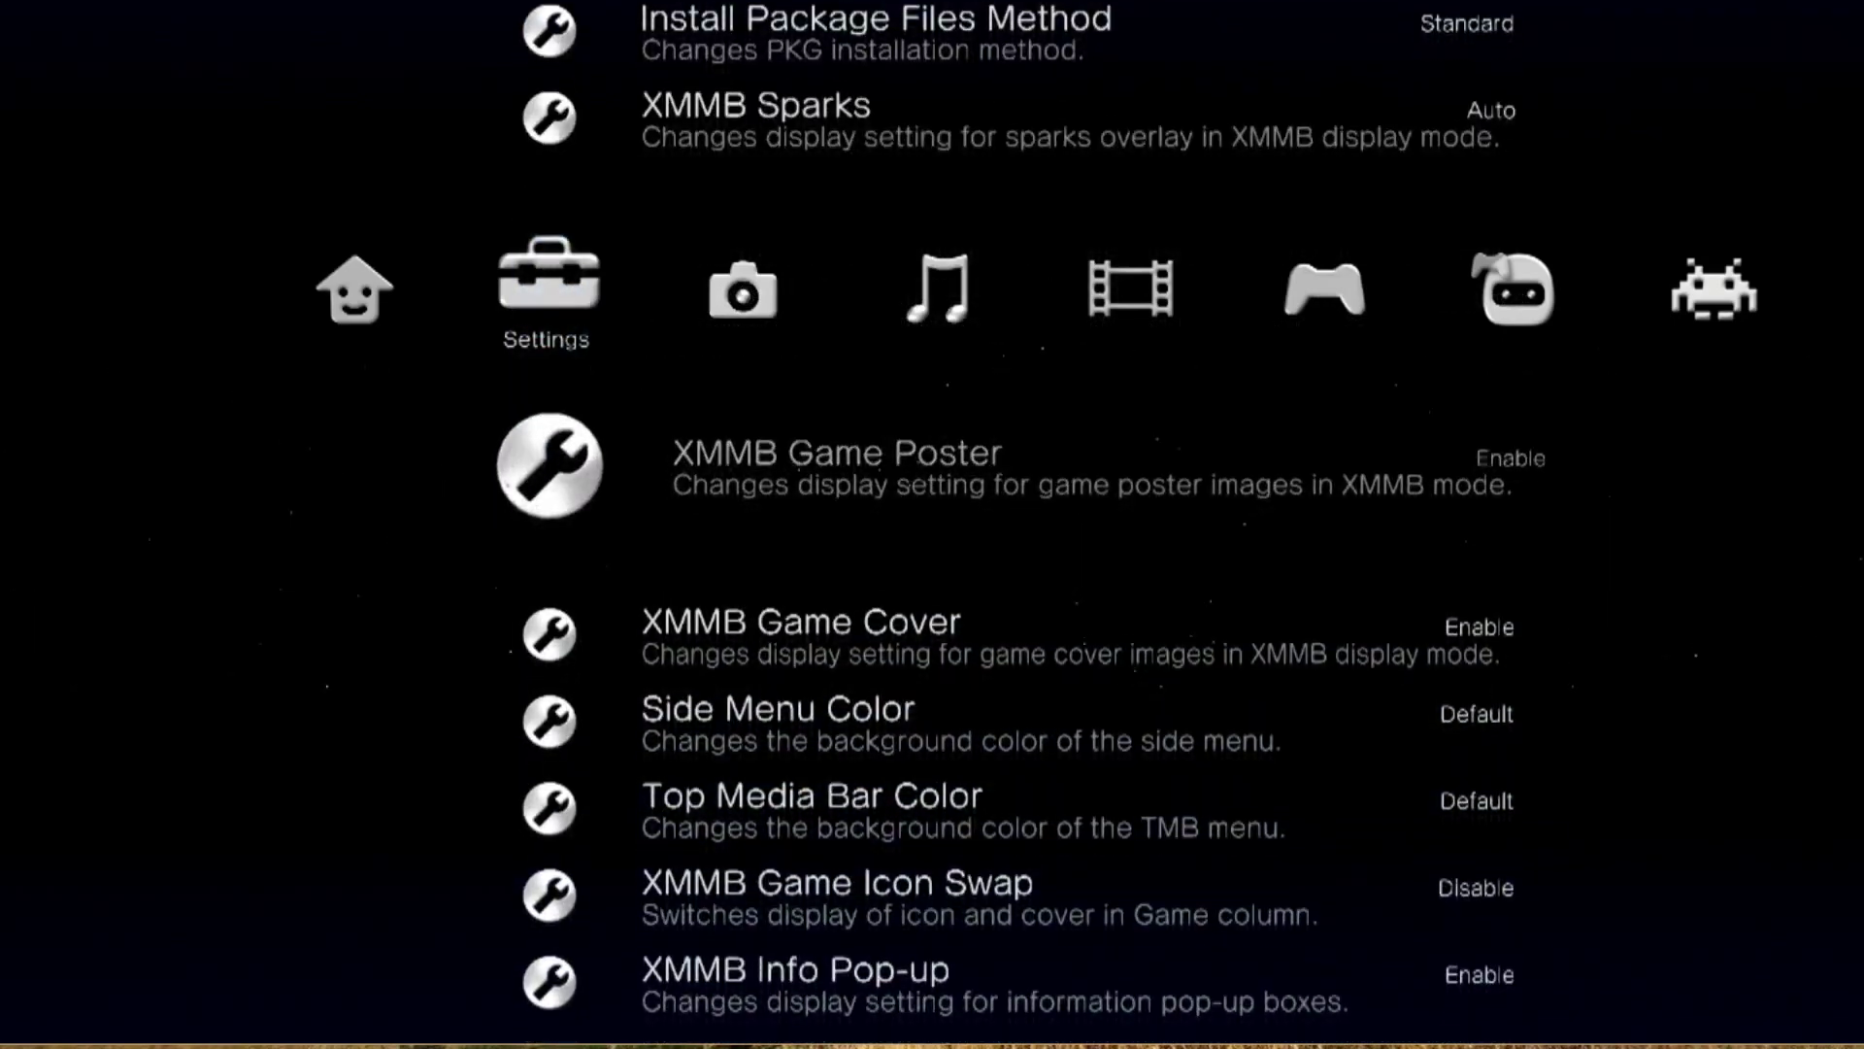
{"action": "key", "text": "Down"}
{"action": "key", "text": "Down"}
{"action": "key", "text": "Down"}
{"action": "key", "text": "Down"}
{"action": "key", "text": "Down"}
{"action": "key", "text": "Down"}
{"action": "key", "text": "Down"}
{"action": "key", "text": "Down"}
{"action": "key", "text": "Down"}
{"action": "key", "text": "Down"}
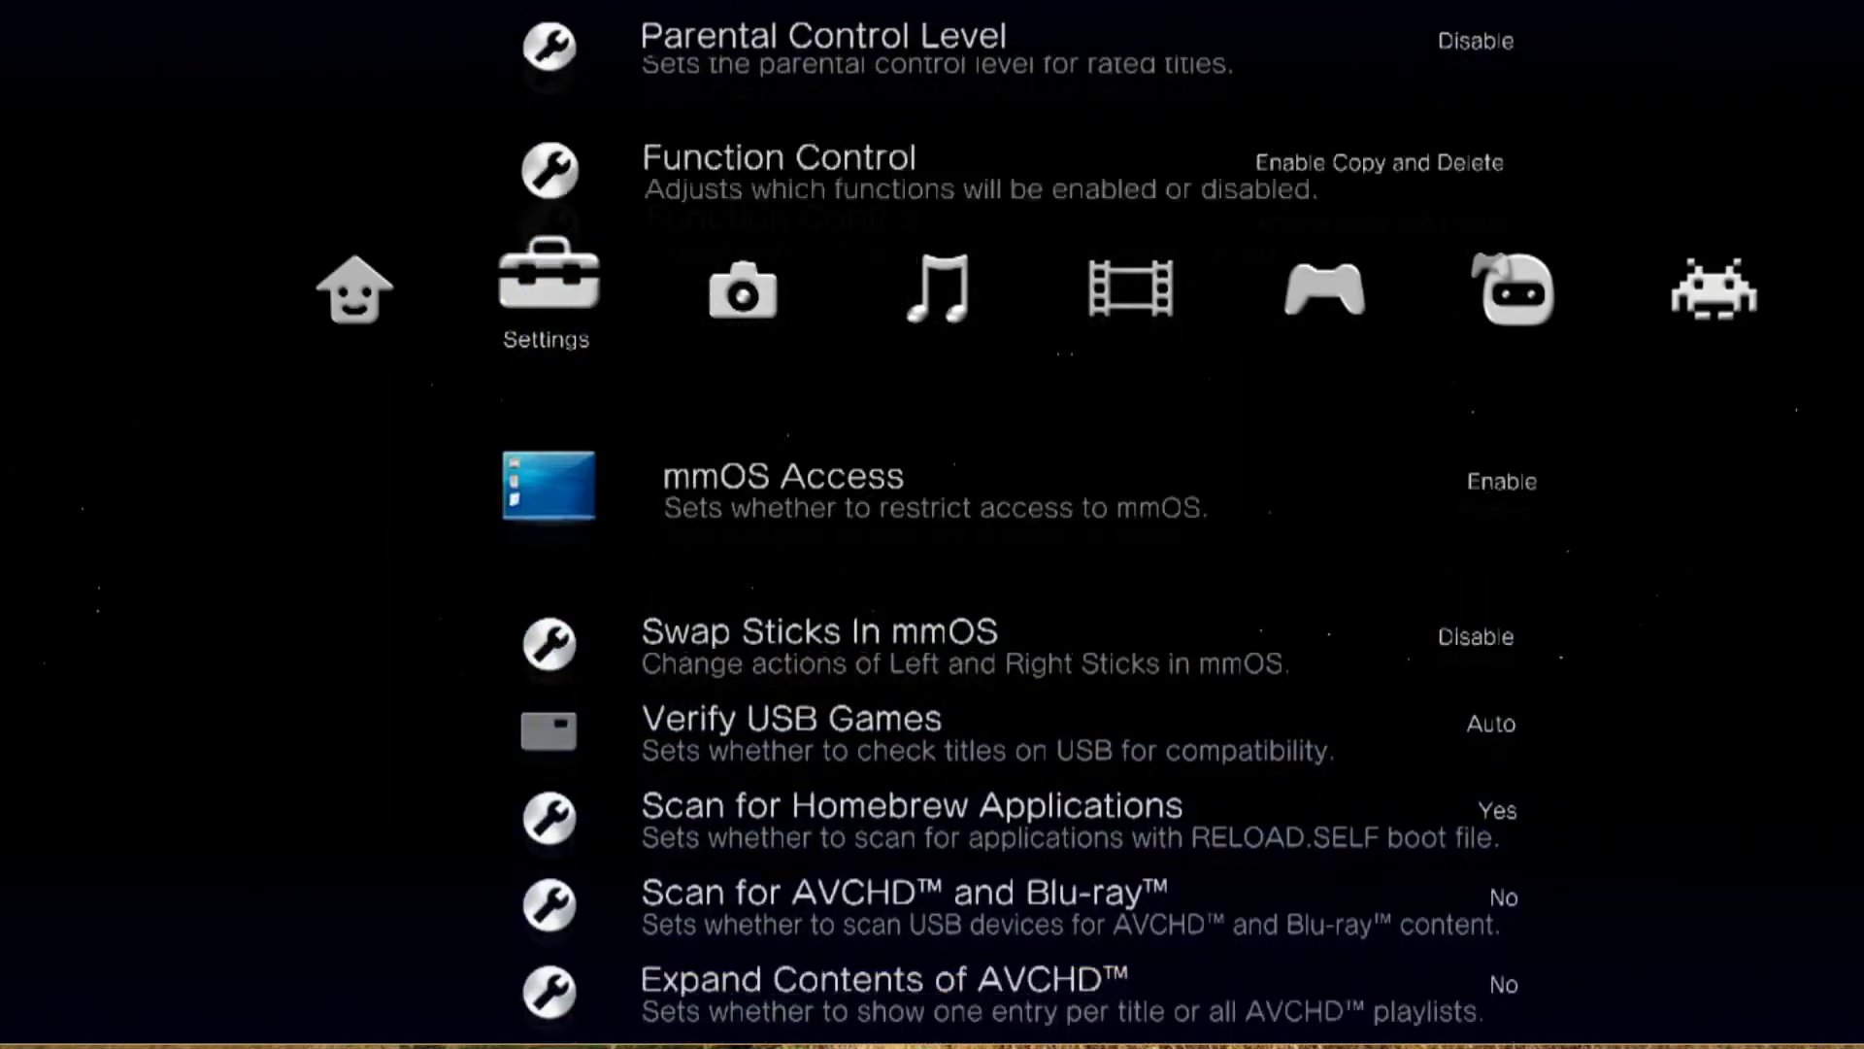
{"action": "key", "text": "Down"}
{"action": "key", "text": "Down"}
{"action": "key", "text": "Down"}
{"action": "key", "text": "Down"}
{"action": "key", "text": "Down"}
{"action": "key", "text": "Down"}
{"action": "key", "text": "Down"}
{"action": "key", "text": "Down"}
{"action": "key", "text": "Down"}
{"action": "key", "text": "Down"}
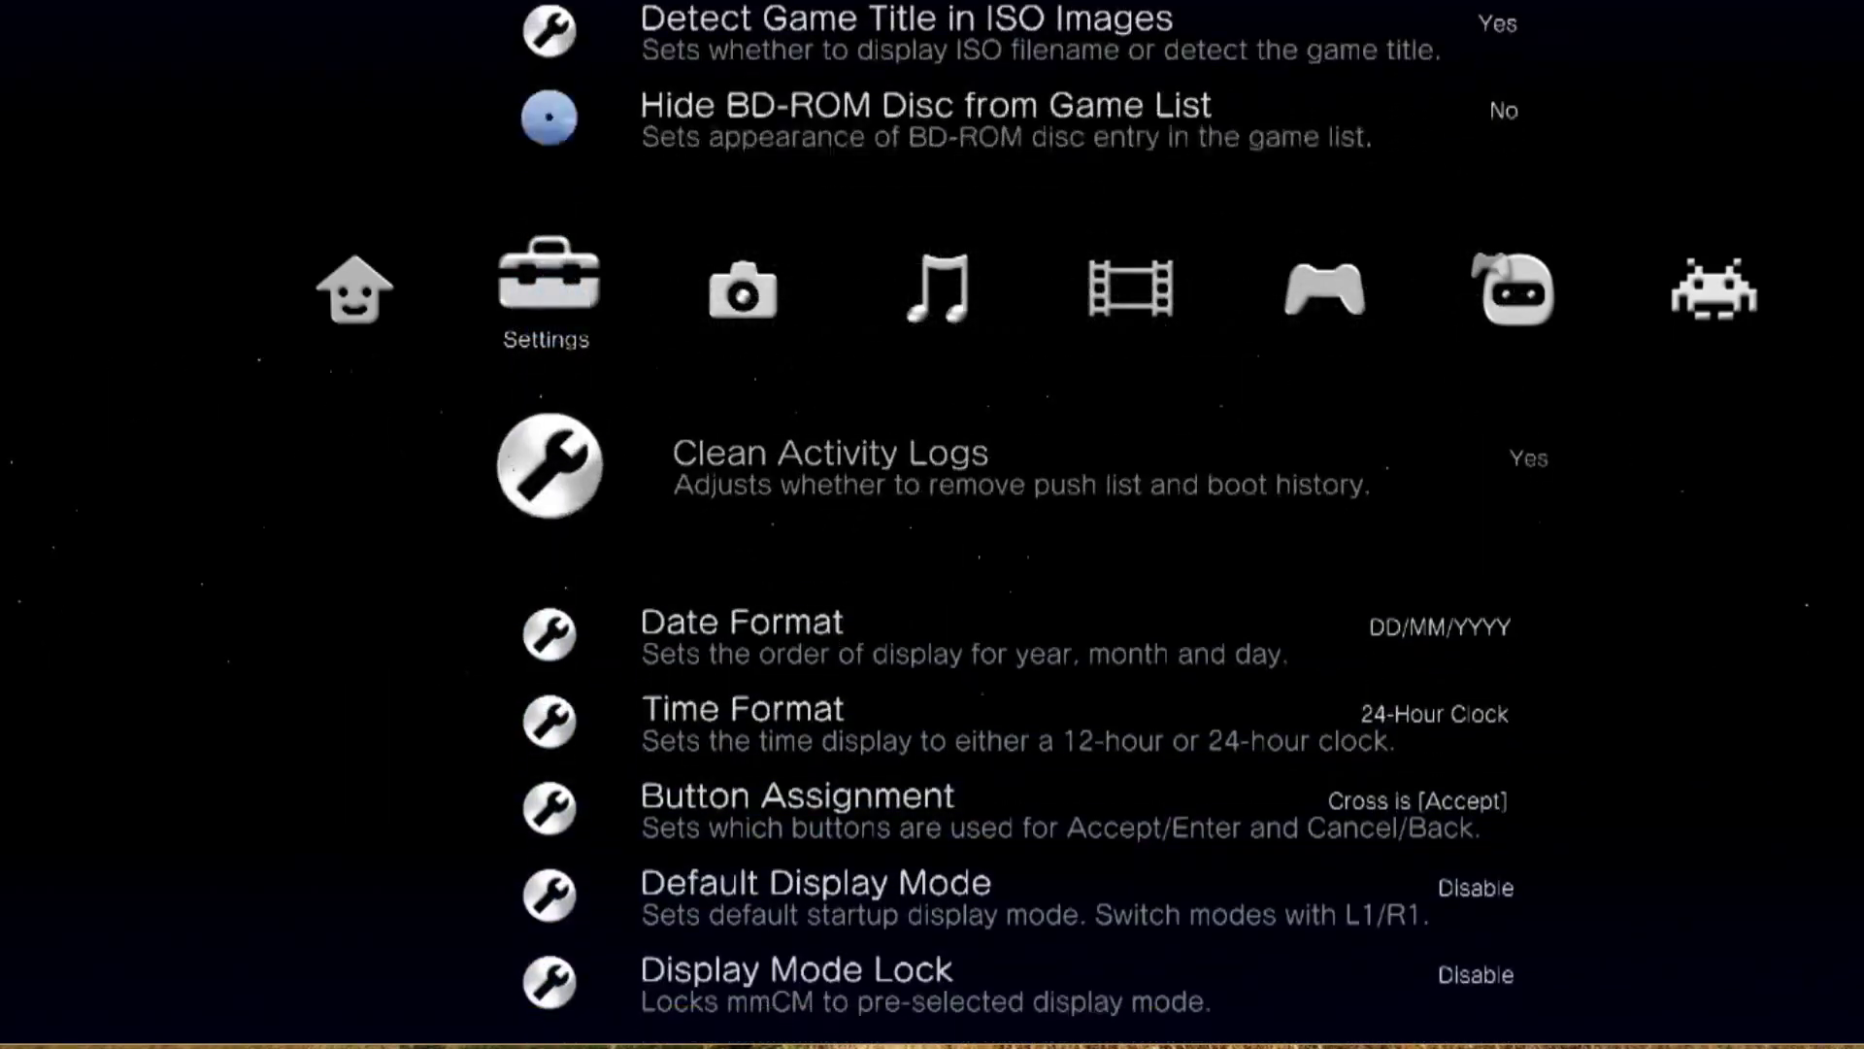
{"action": "key", "text": "Down"}
{"action": "key", "text": "Down"}
{"action": "key", "text": "Down"}
{"action": "key", "text": "Down"}
{"action": "key", "text": "Down"}
{"action": "key", "text": "Down"}
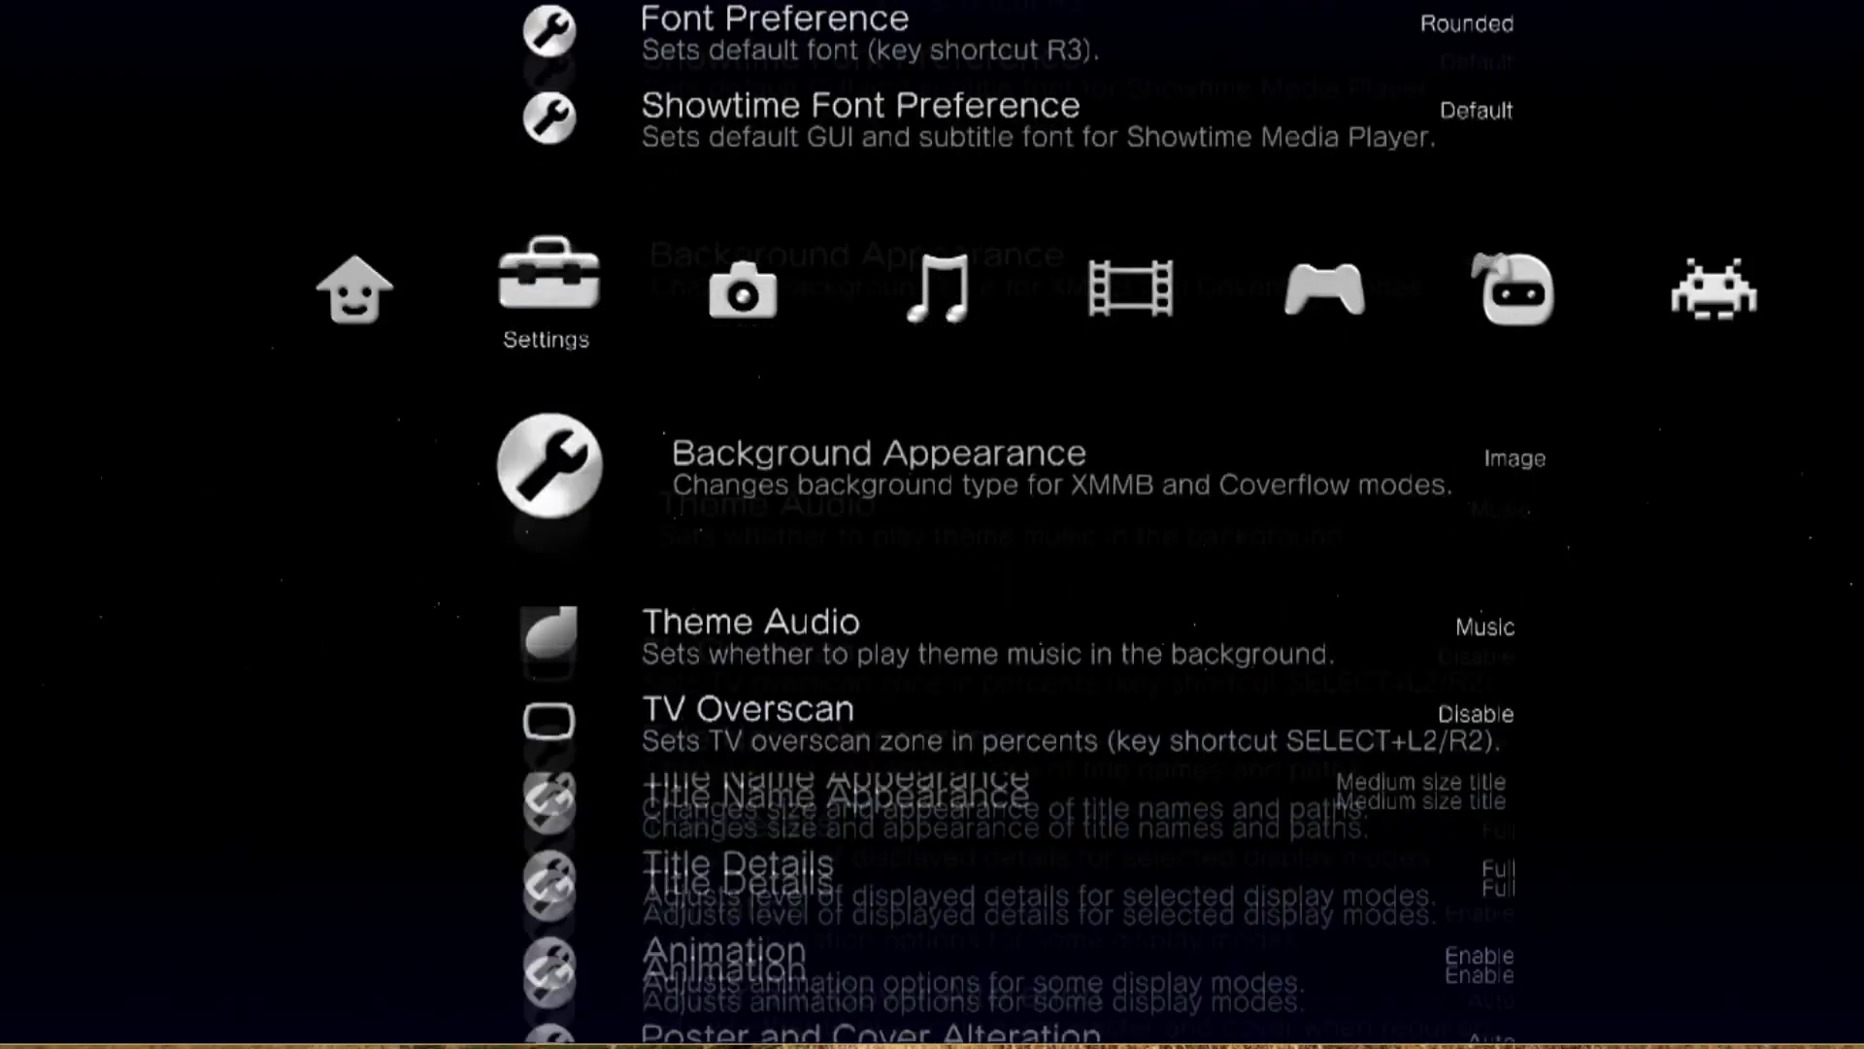
{"action": "key", "text": "Down"}
{"action": "key", "text": "Down"}
{"action": "key", "text": "Down"}
{"action": "key", "text": "Down"}
{"action": "key", "text": "Down"}
{"action": "key", "text": "Down"}
{"action": "key", "text": "Down"}
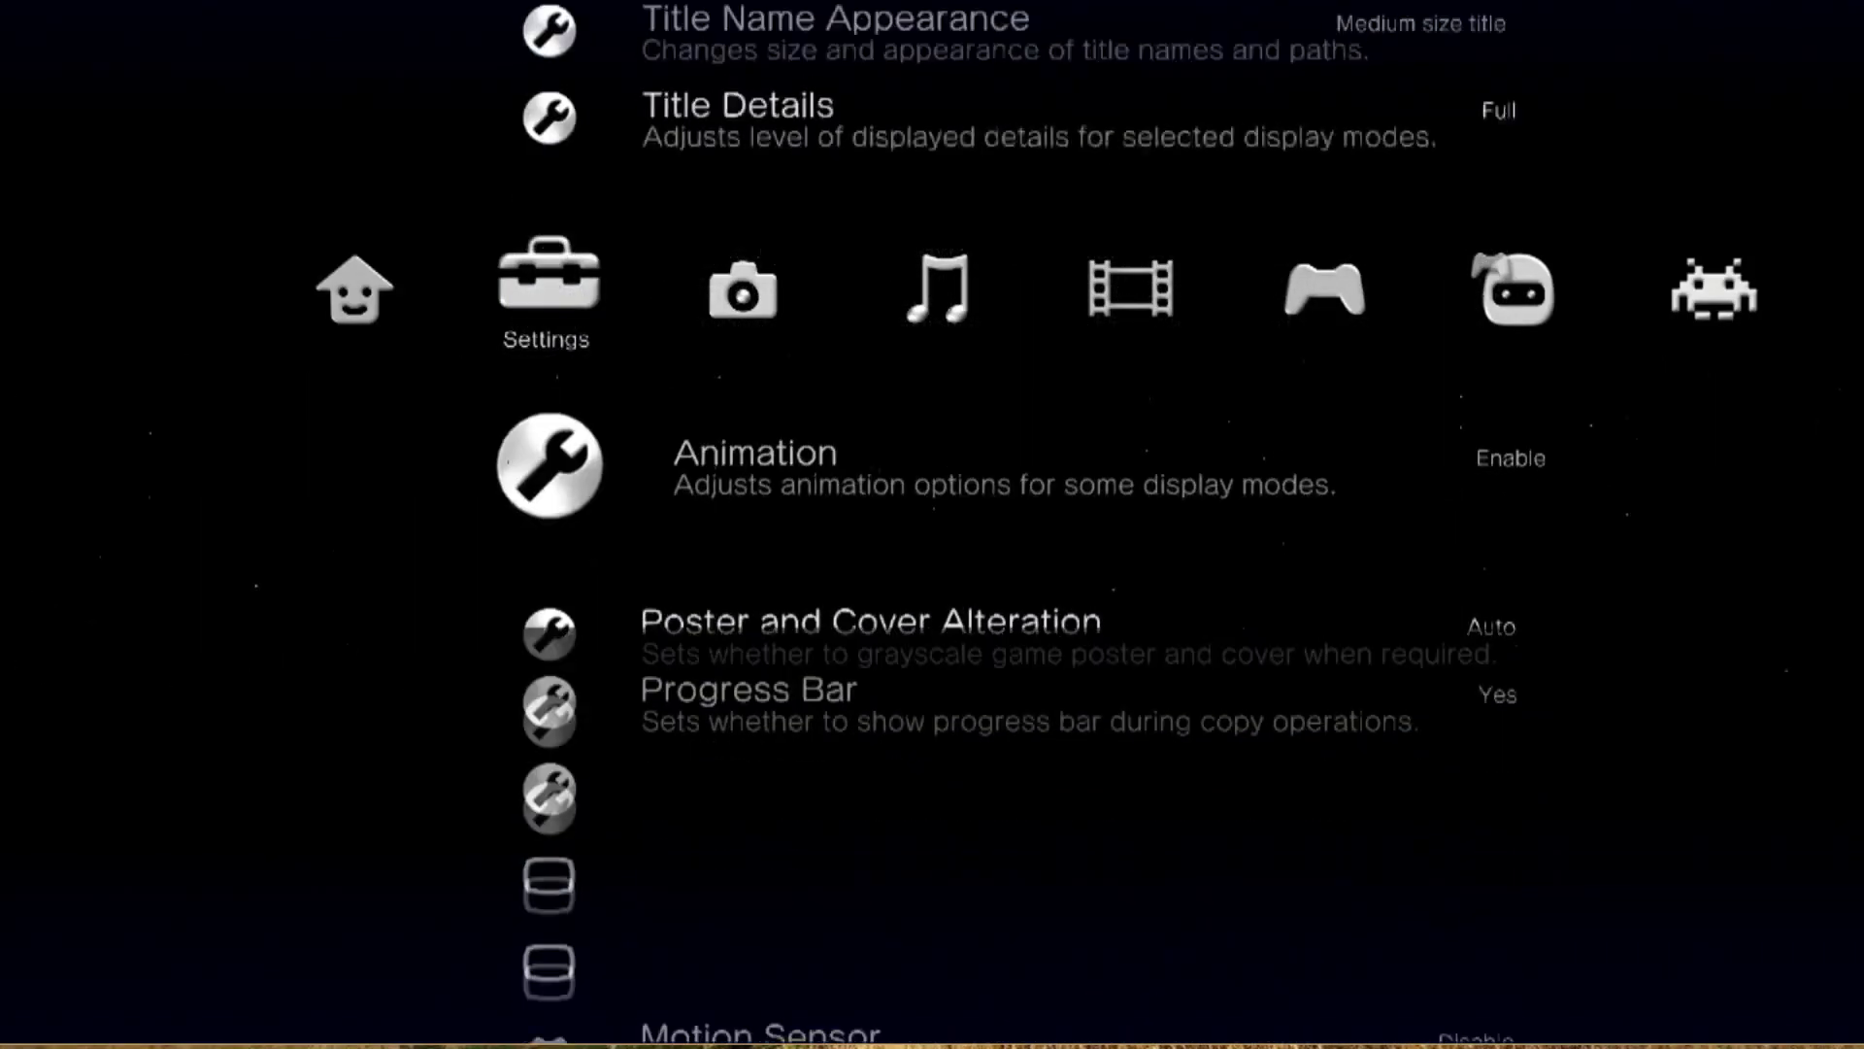
{"action": "key", "text": "Down"}
{"action": "key", "text": "Down"}
{"action": "key", "text": "Down"}
{"action": "key", "text": "Down"}
{"action": "key", "text": "Down"}
{"action": "key", "text": "Down"}
{"action": "key", "text": "Down"}
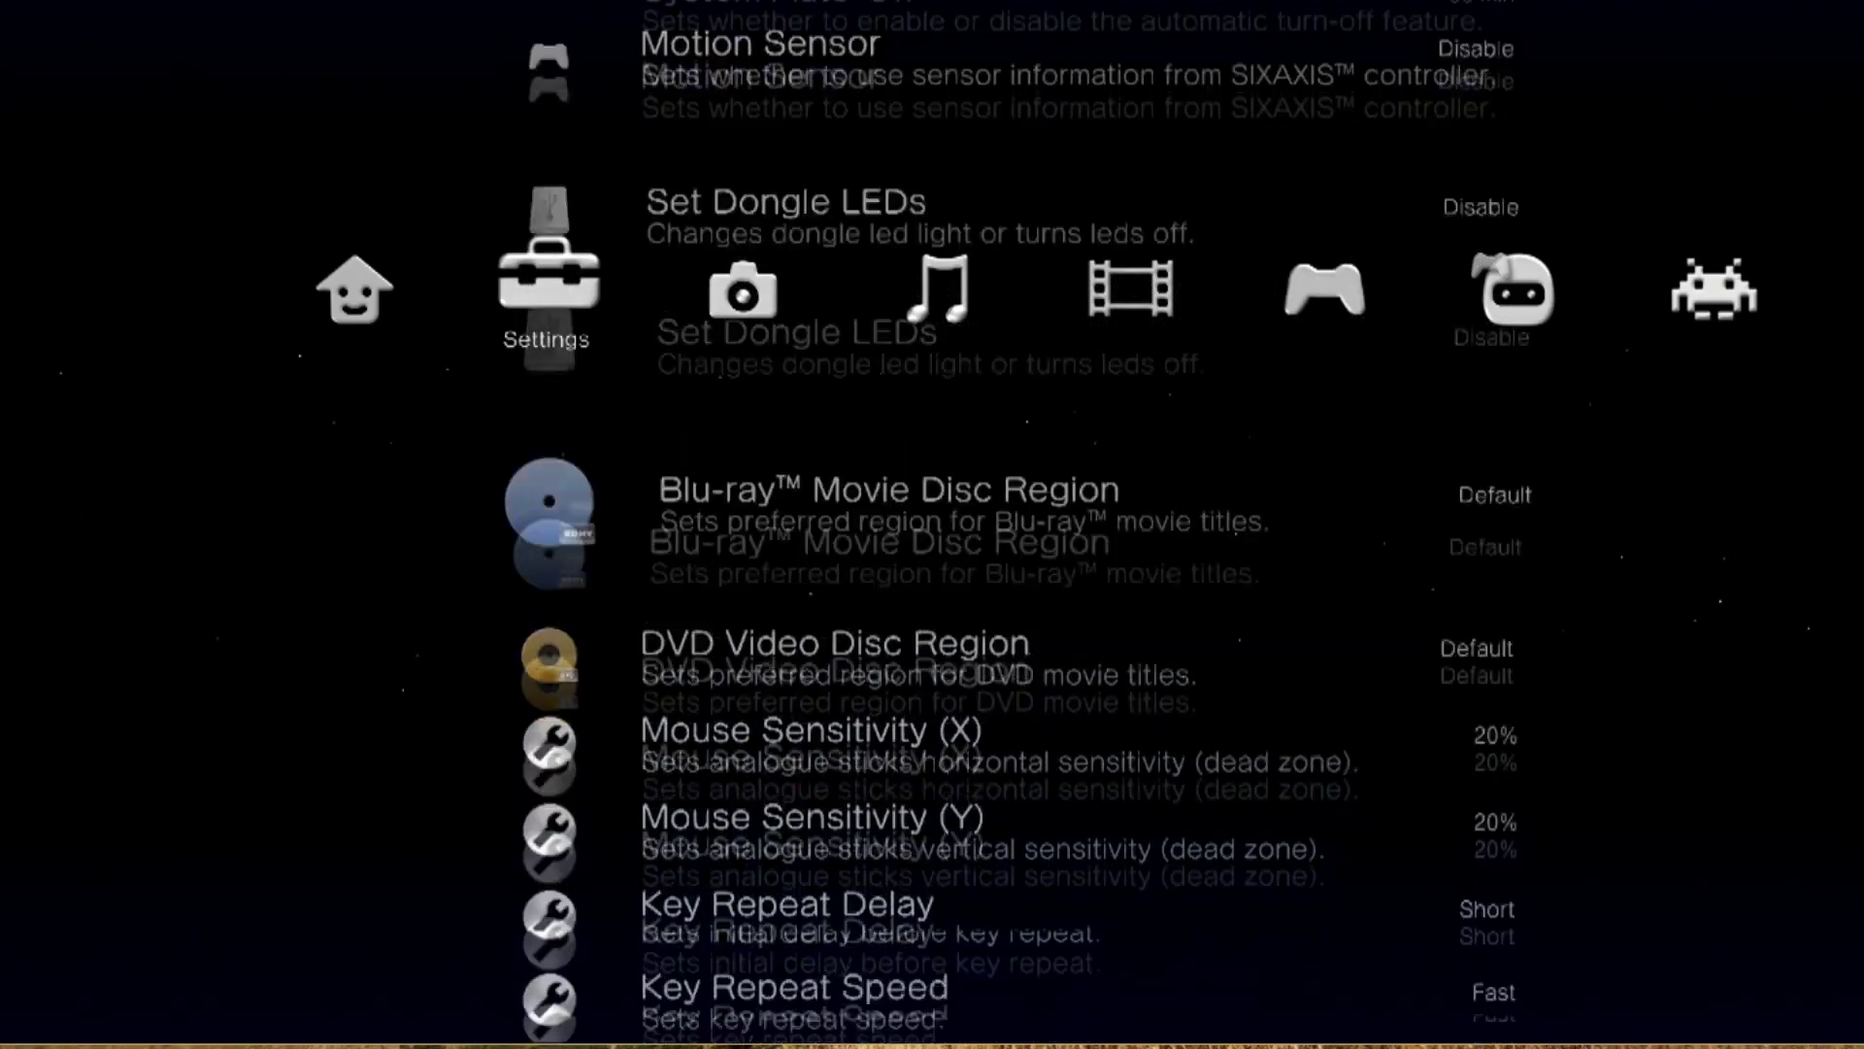
{"action": "key", "text": "Down"}
{"action": "key", "text": "Down"}
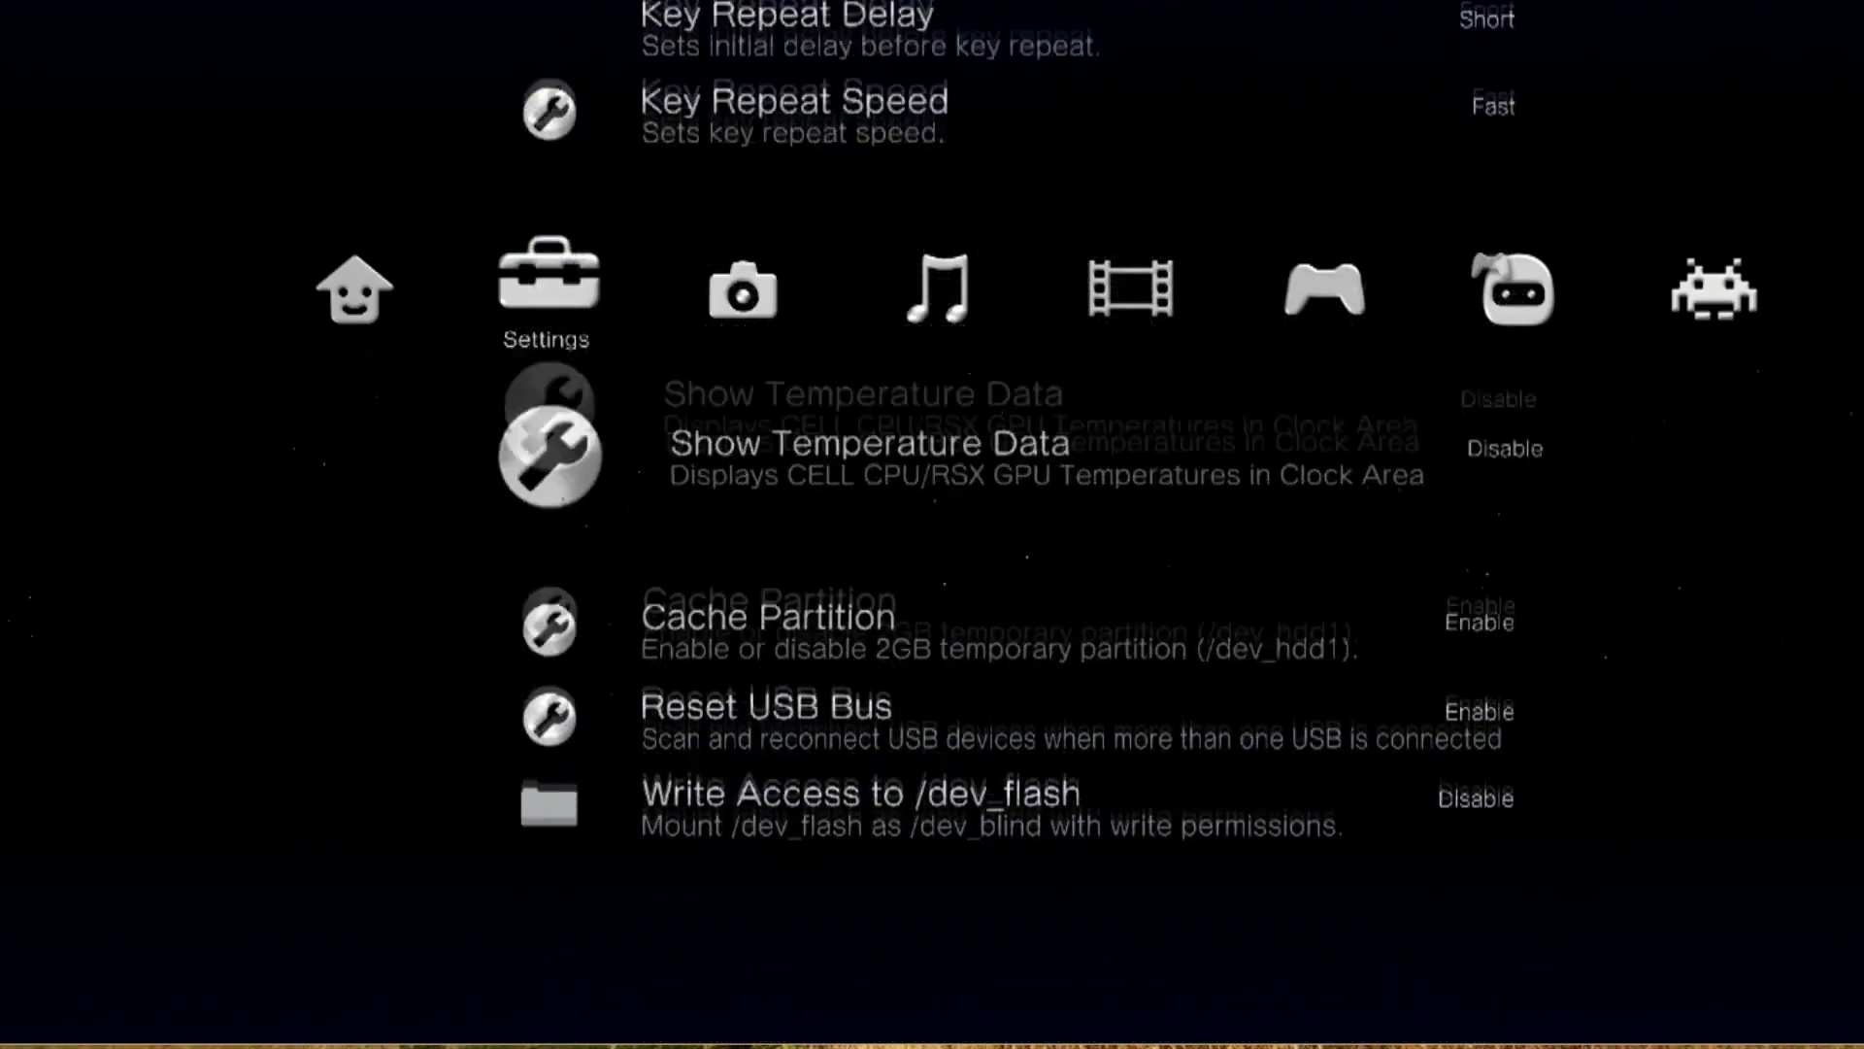
Go back up through the Settings column from Show Temperature Data to its first entries.
{"action": "key", "text": "Left"}
{"action": "key", "text": "Right"}
{"action": "key", "text": "Up"}
{"action": "key", "text": "Up"}
{"action": "key", "text": "Up"}
{"action": "key", "text": "Up"}
{"action": "key", "text": "Up"}
{"action": "key", "text": "Up"}
{"action": "key", "text": "Up"}
{"action": "key", "text": "Up"}
{"action": "key", "text": "Up"}
{"action": "key", "text": "Up"}
{"action": "key", "text": "Up"}
{"action": "key", "text": "Up"}
{"action": "key", "text": "Up"}
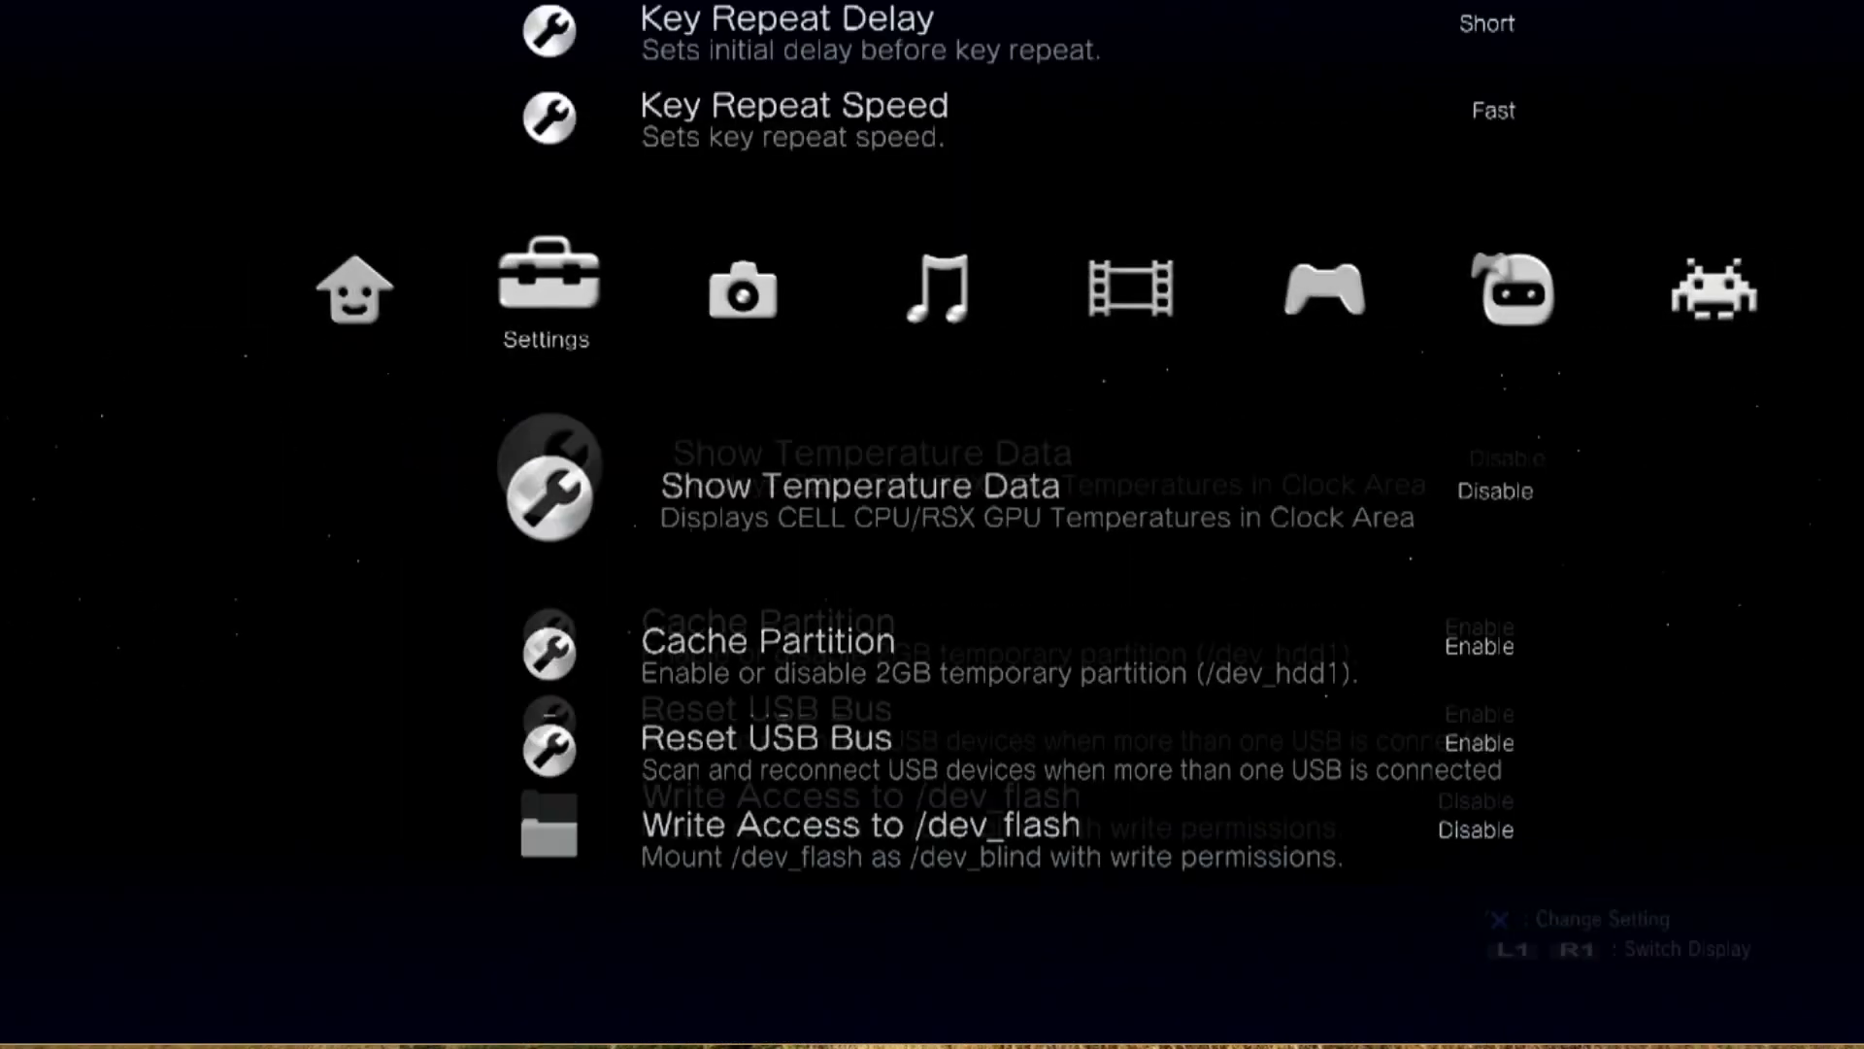
{"action": "key", "text": "Up"}
{"action": "key", "text": "Up"}
{"action": "key", "text": "Up"}
{"action": "key", "text": "Up"}
{"action": "key", "text": "Up"}
{"action": "key", "text": "Up"}
{"action": "key", "text": "Up"}
{"action": "key", "text": "Up"}
{"action": "key", "text": "Up"}
{"action": "key", "text": "Up"}
{"action": "key", "text": "Up"}
{"action": "key", "text": "Up"}
{"action": "key", "text": "Up"}
{"action": "key", "text": "Up"}
{"action": "key", "text": "Up"}
{"action": "key", "text": "Up"}
{"action": "key", "text": "Up"}
{"action": "key", "text": "Up"}
{"action": "key", "text": "Up"}
{"action": "key", "text": "Up"}
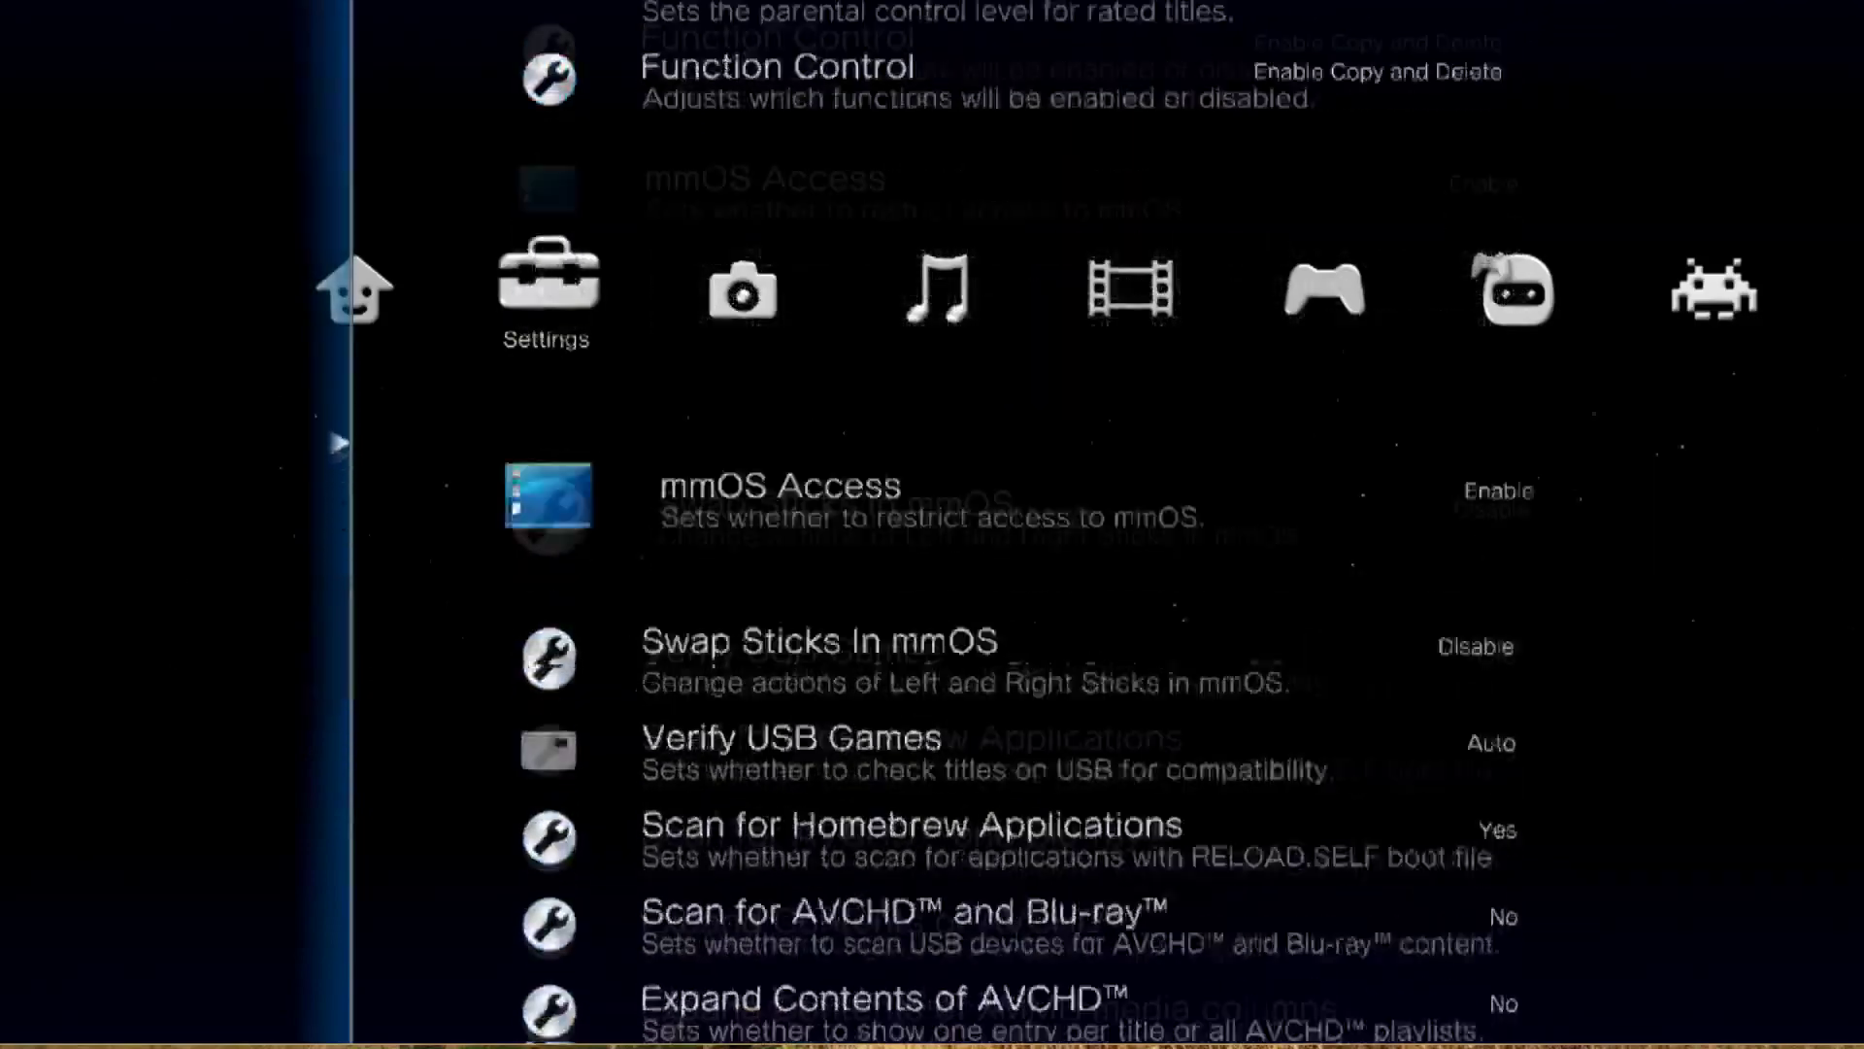
Review the Settings column again from Clear Game Cache Data down to Background Appearance.
{"action": "key", "text": "Down"}
{"action": "key", "text": "Down"}
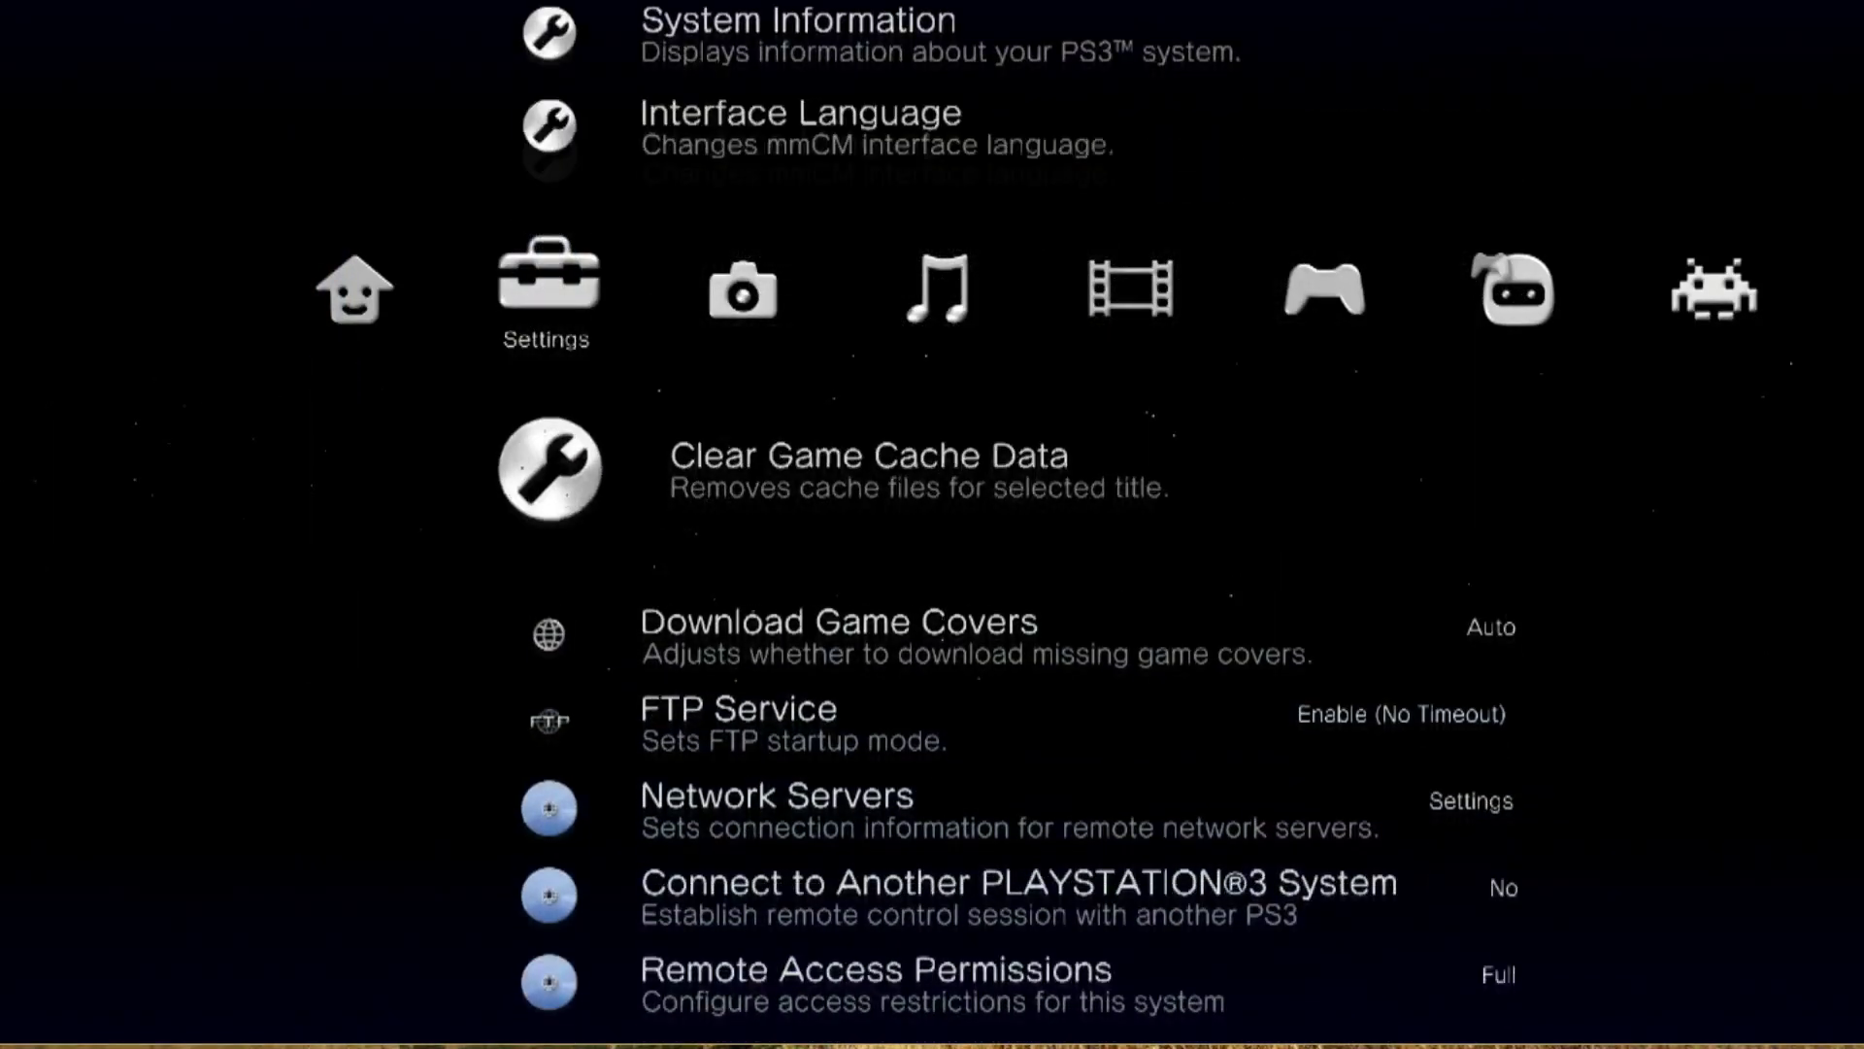
{"action": "key", "text": "Down"}
{"action": "key", "text": "Down"}
{"action": "key", "text": "Down"}
{"action": "key", "text": "Down"}
{"action": "key", "text": "Down"}
{"action": "key", "text": "Down"}
{"action": "key", "text": "Down"}
{"action": "key", "text": "Down"}
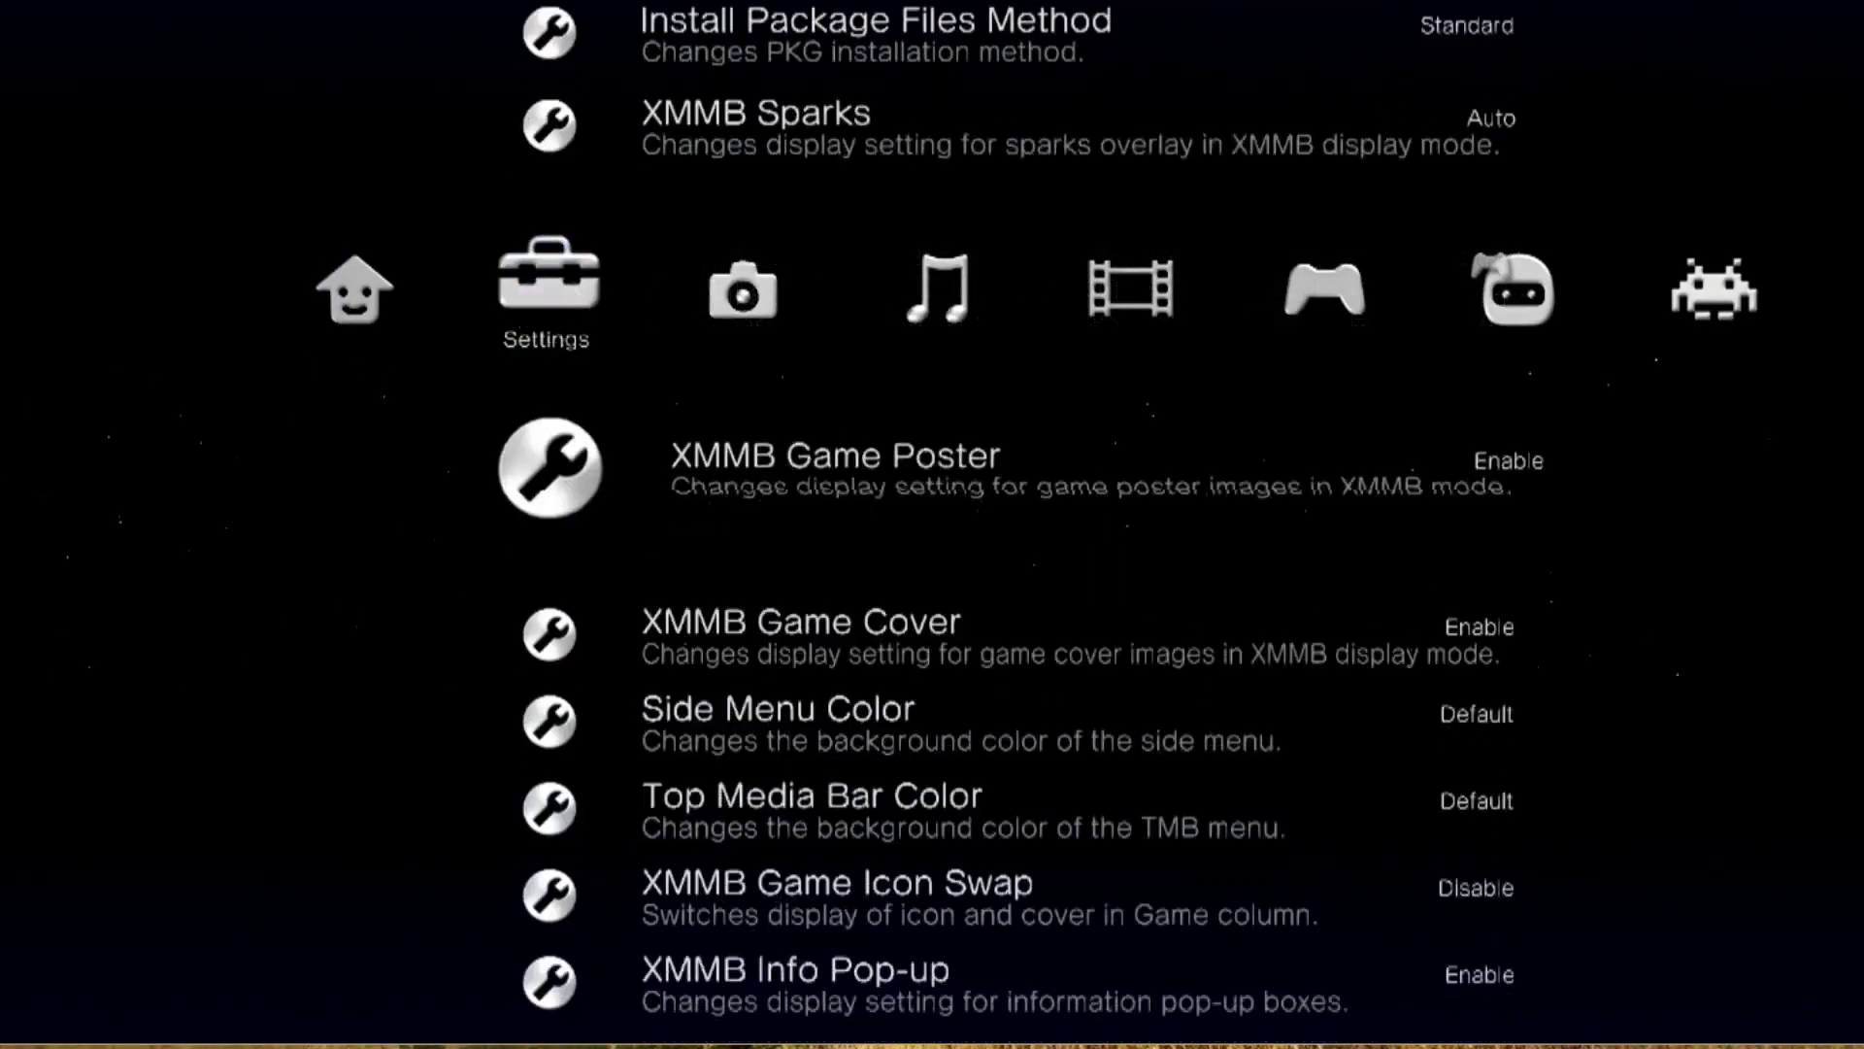
{"action": "key", "text": "Down"}
{"action": "key", "text": "Down"}
{"action": "key", "text": "Down"}
{"action": "key", "text": "Down"}
{"action": "key", "text": "Down"}
{"action": "key", "text": "Down"}
{"action": "key", "text": "Down"}
{"action": "key", "text": "Down"}
{"action": "key", "text": "Down"}
{"action": "key", "text": "Down"}
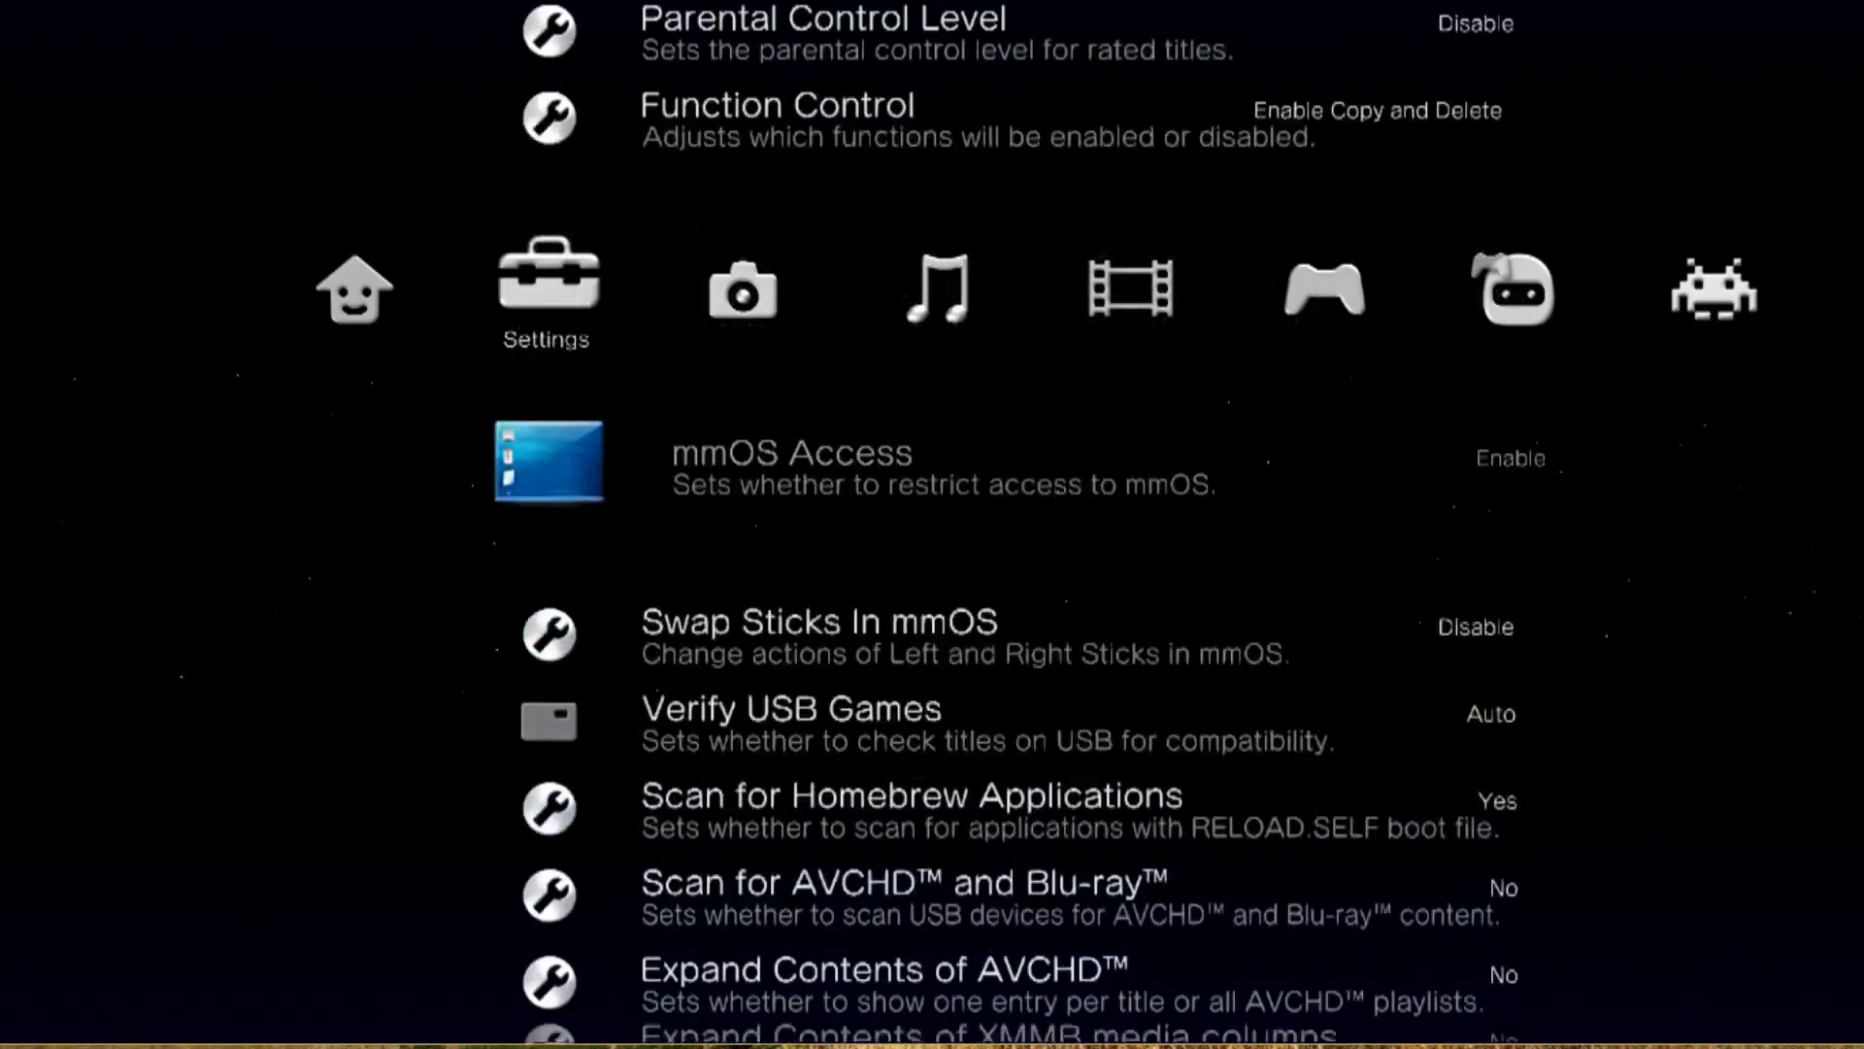
{"action": "key", "text": "Down"}
{"action": "key", "text": "Down"}
{"action": "key", "text": "Down"}
{"action": "key", "text": "Down"}
{"action": "key", "text": "Down"}
{"action": "key", "text": "Down"}
{"action": "key", "text": "Down"}
{"action": "key", "text": "Down"}
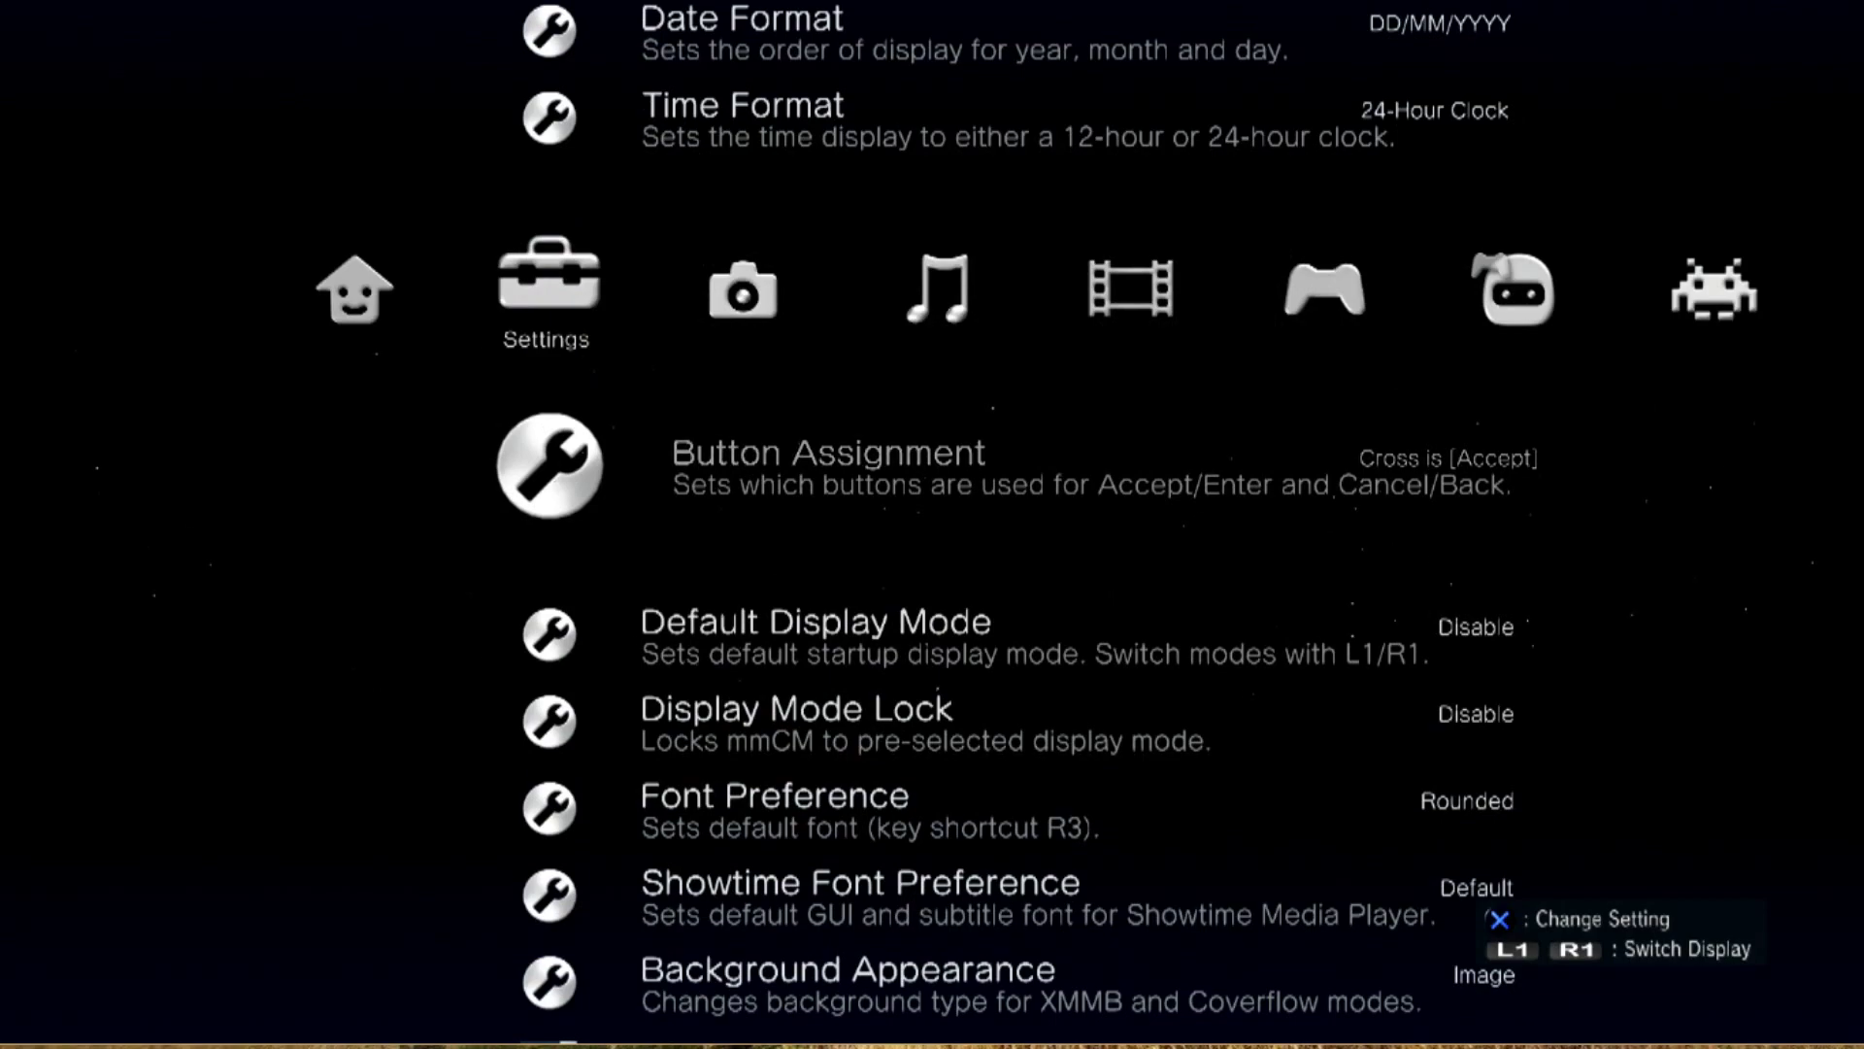
{"action": "key", "text": "Down"}
{"action": "key", "text": "Down"}
{"action": "key", "text": "Down"}
{"action": "key", "text": "Down"}
{"action": "key", "text": "Down"}
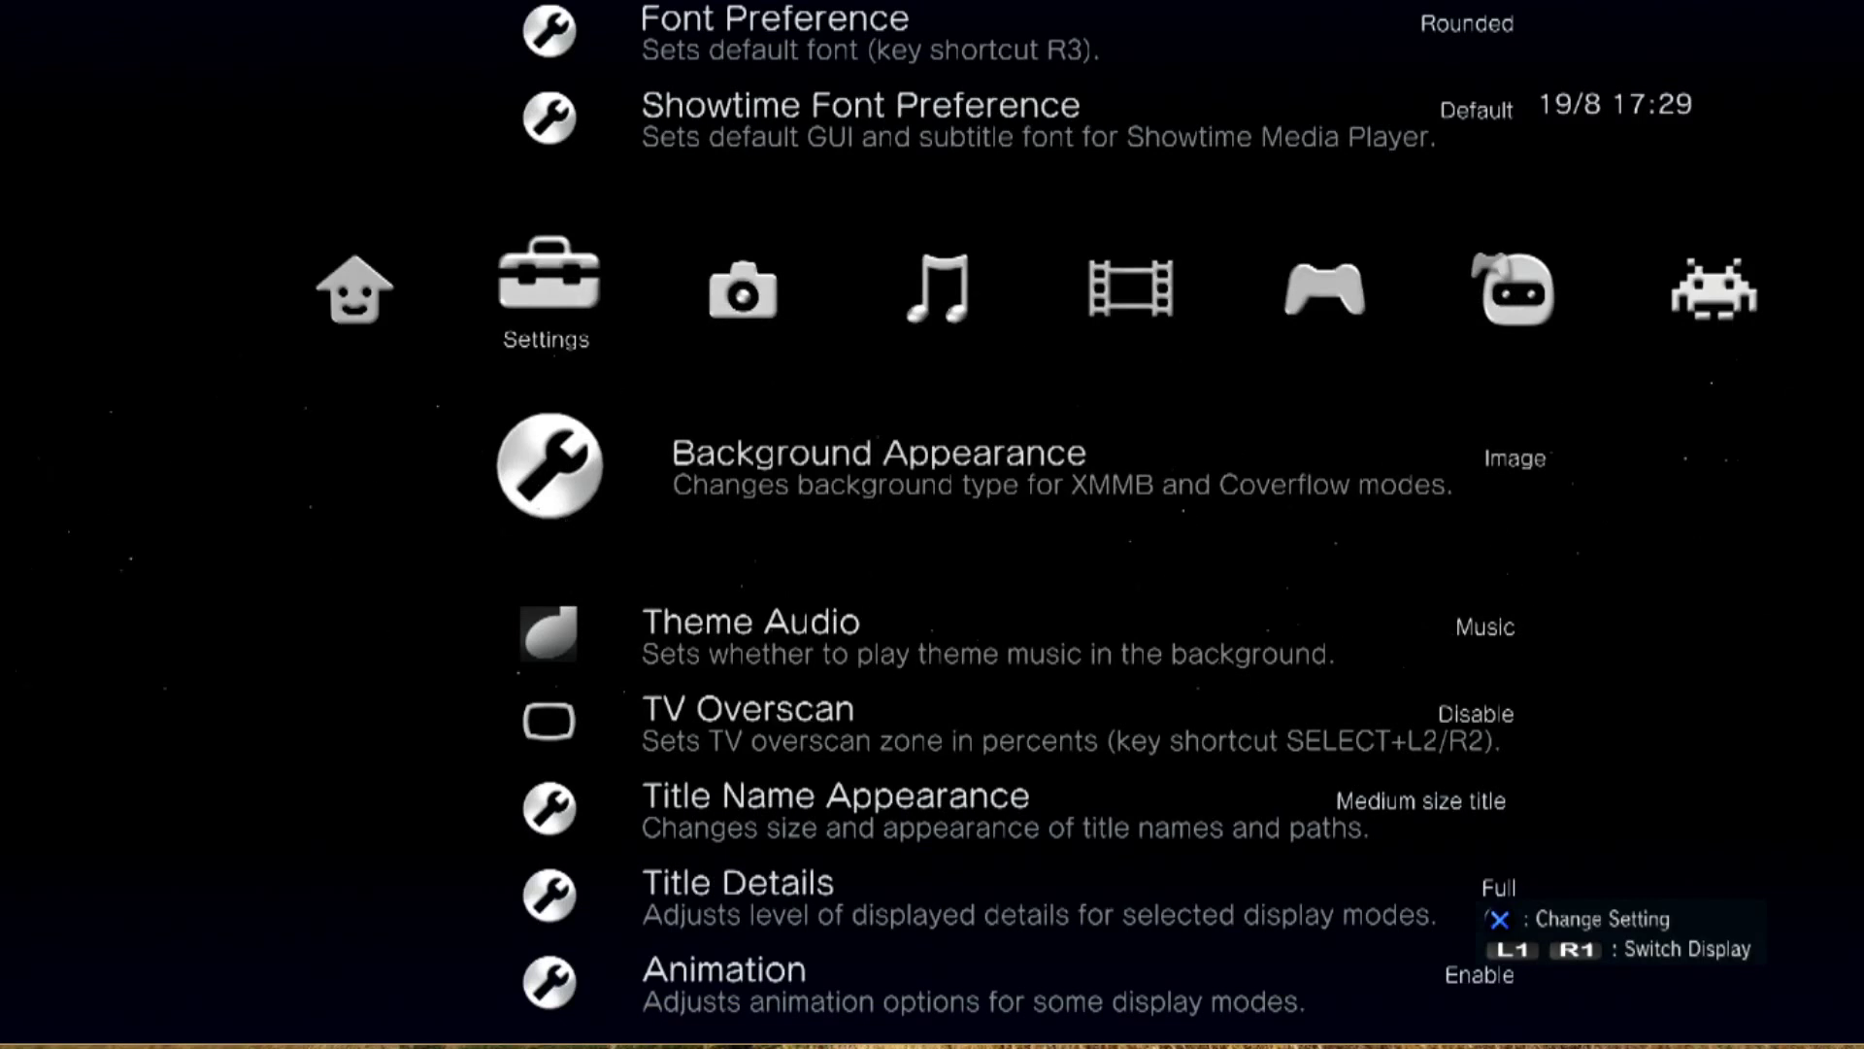
Set Theme Audio to Disable in Settings.
{"action": "key", "text": "Down"}
{"action": "key", "text": "Return"}
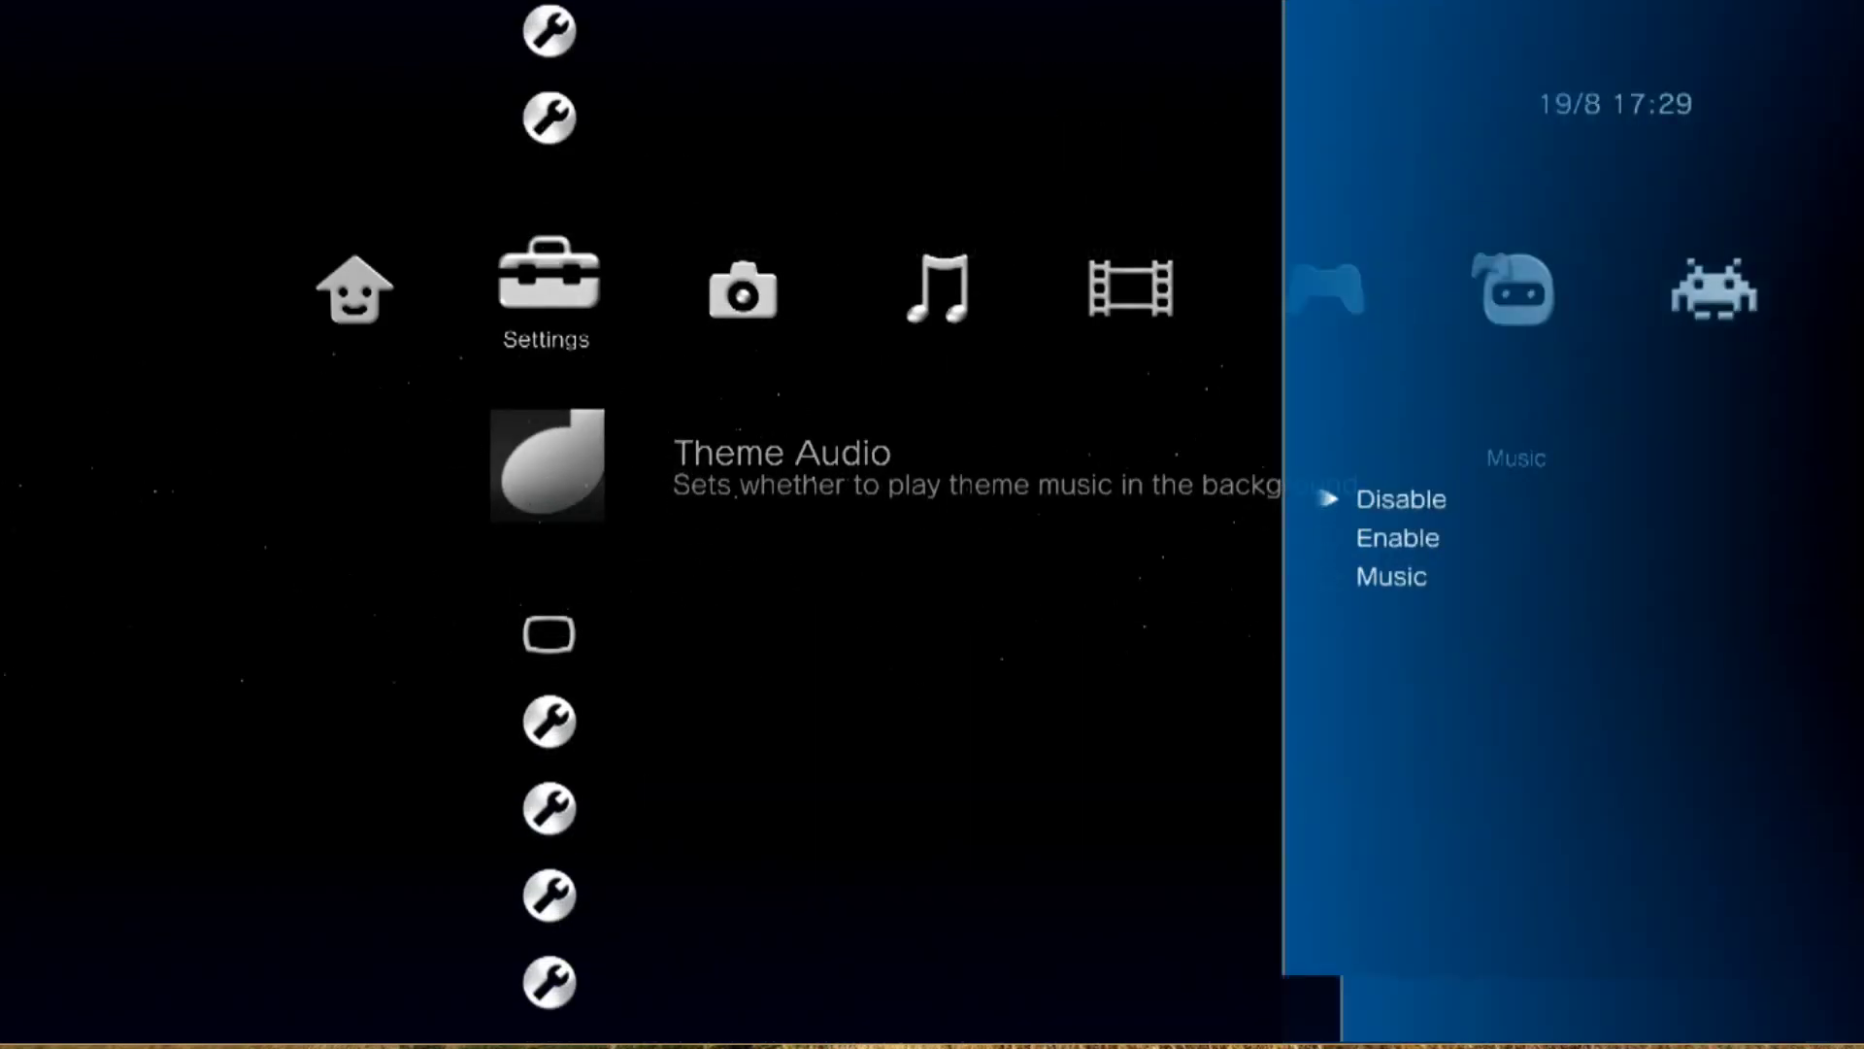
{"action": "key", "text": "Return"}
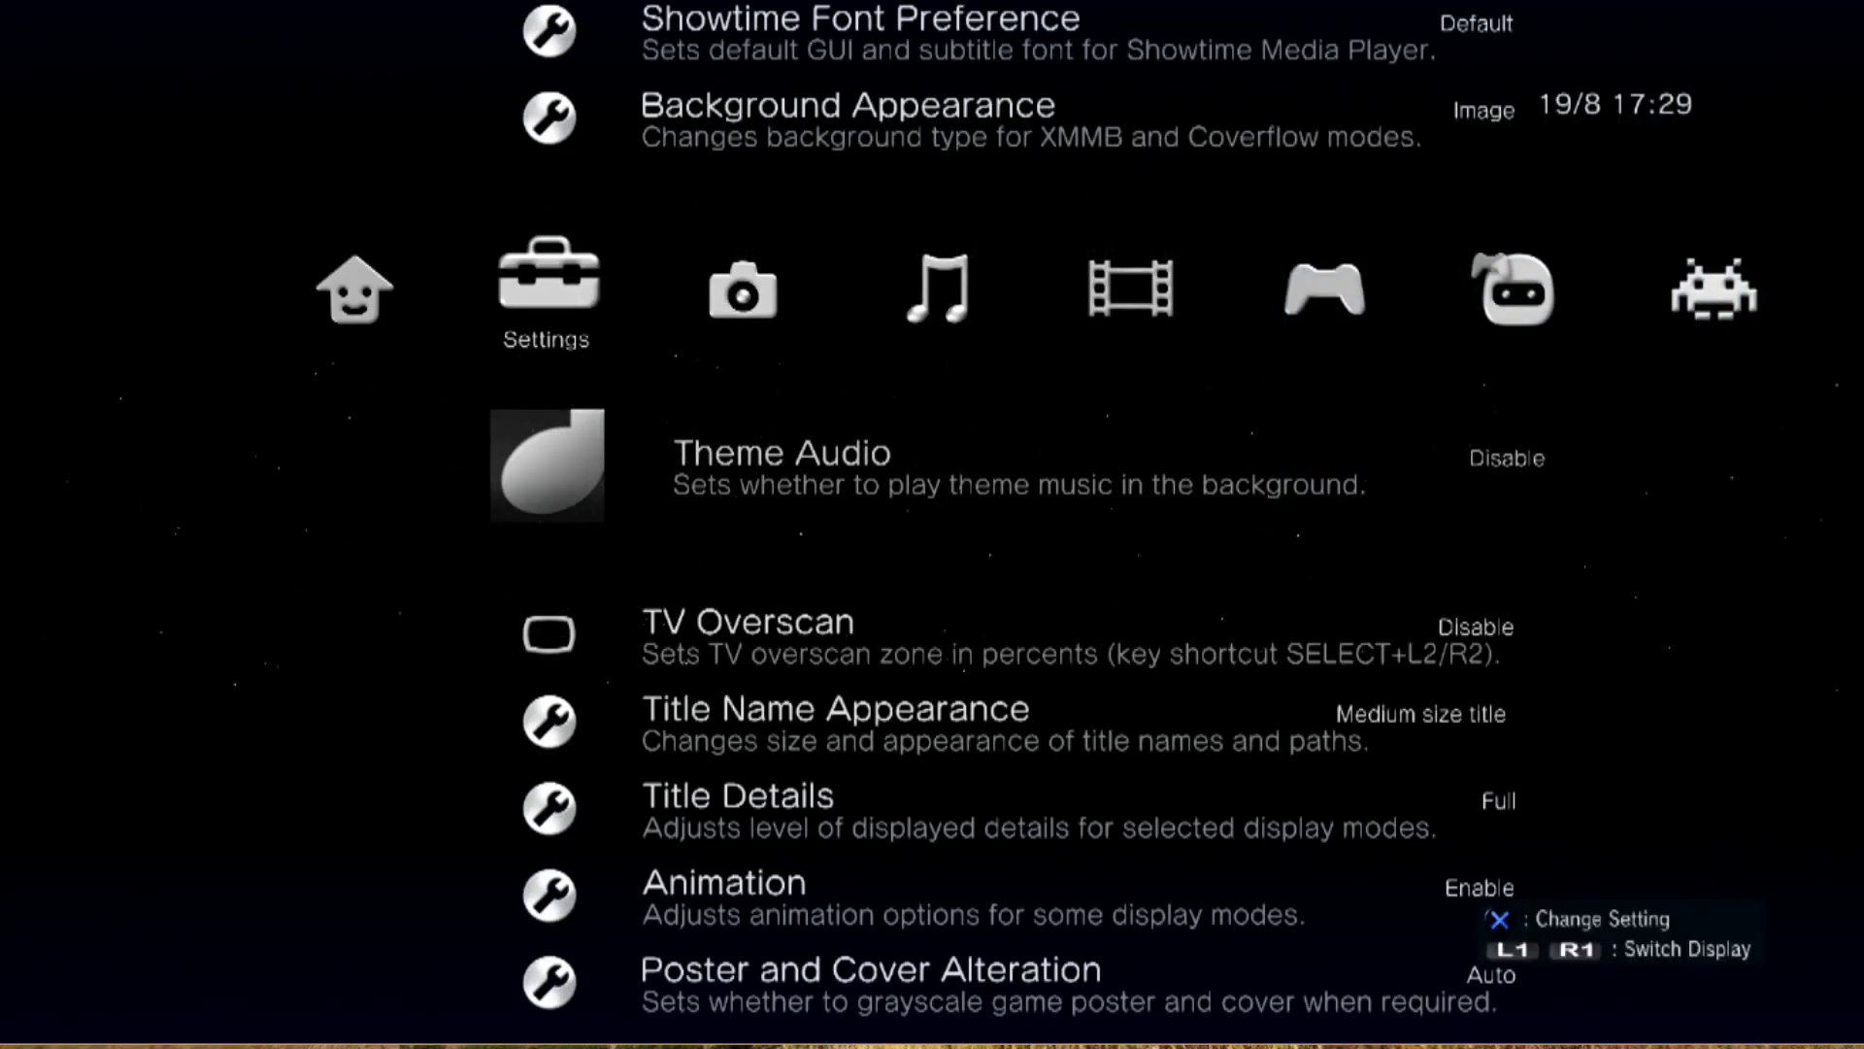
Check the options down to Title Name Appearance and set Theme Audio to Enable.
{"action": "key", "text": "Down"}
{"action": "key", "text": "Down"}
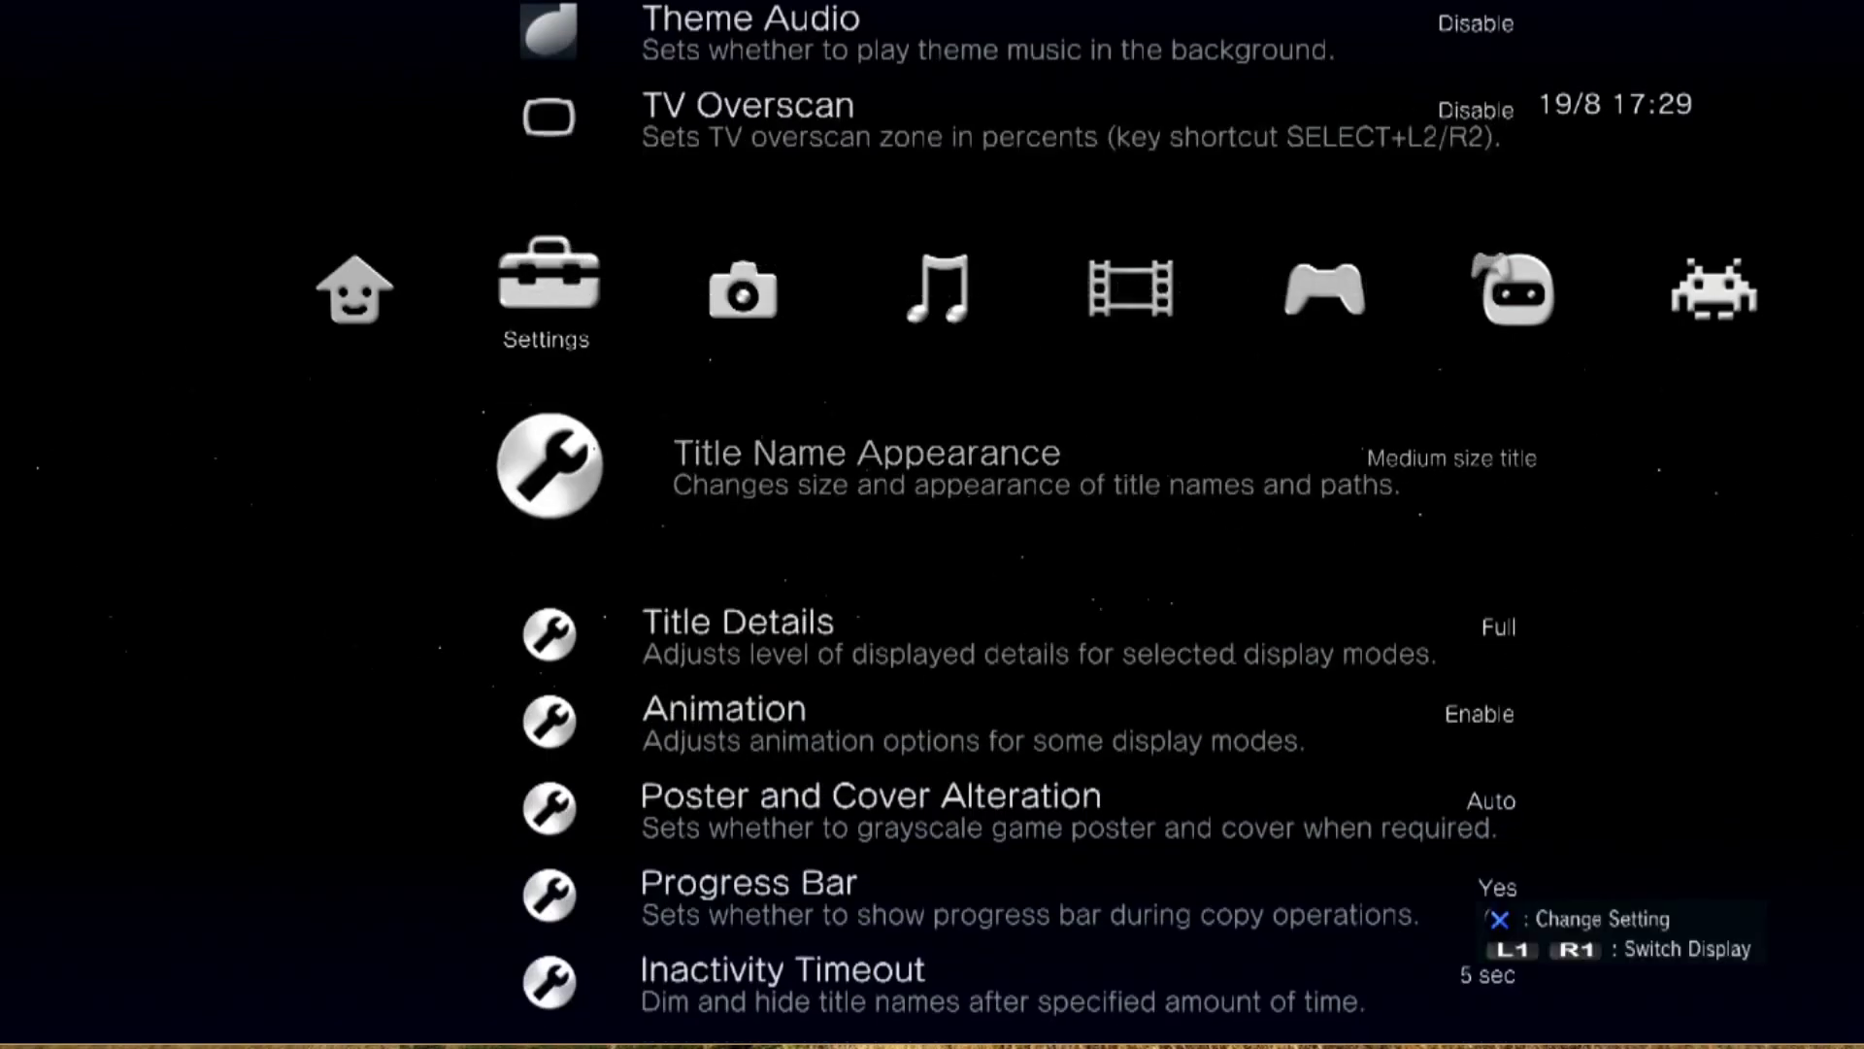
{"action": "key", "text": "Left"}
{"action": "key", "text": "Right"}
{"action": "key", "text": "Up"}
{"action": "key", "text": "Up"}
{"action": "key", "text": "Return"}
{"action": "key", "text": "Down"}
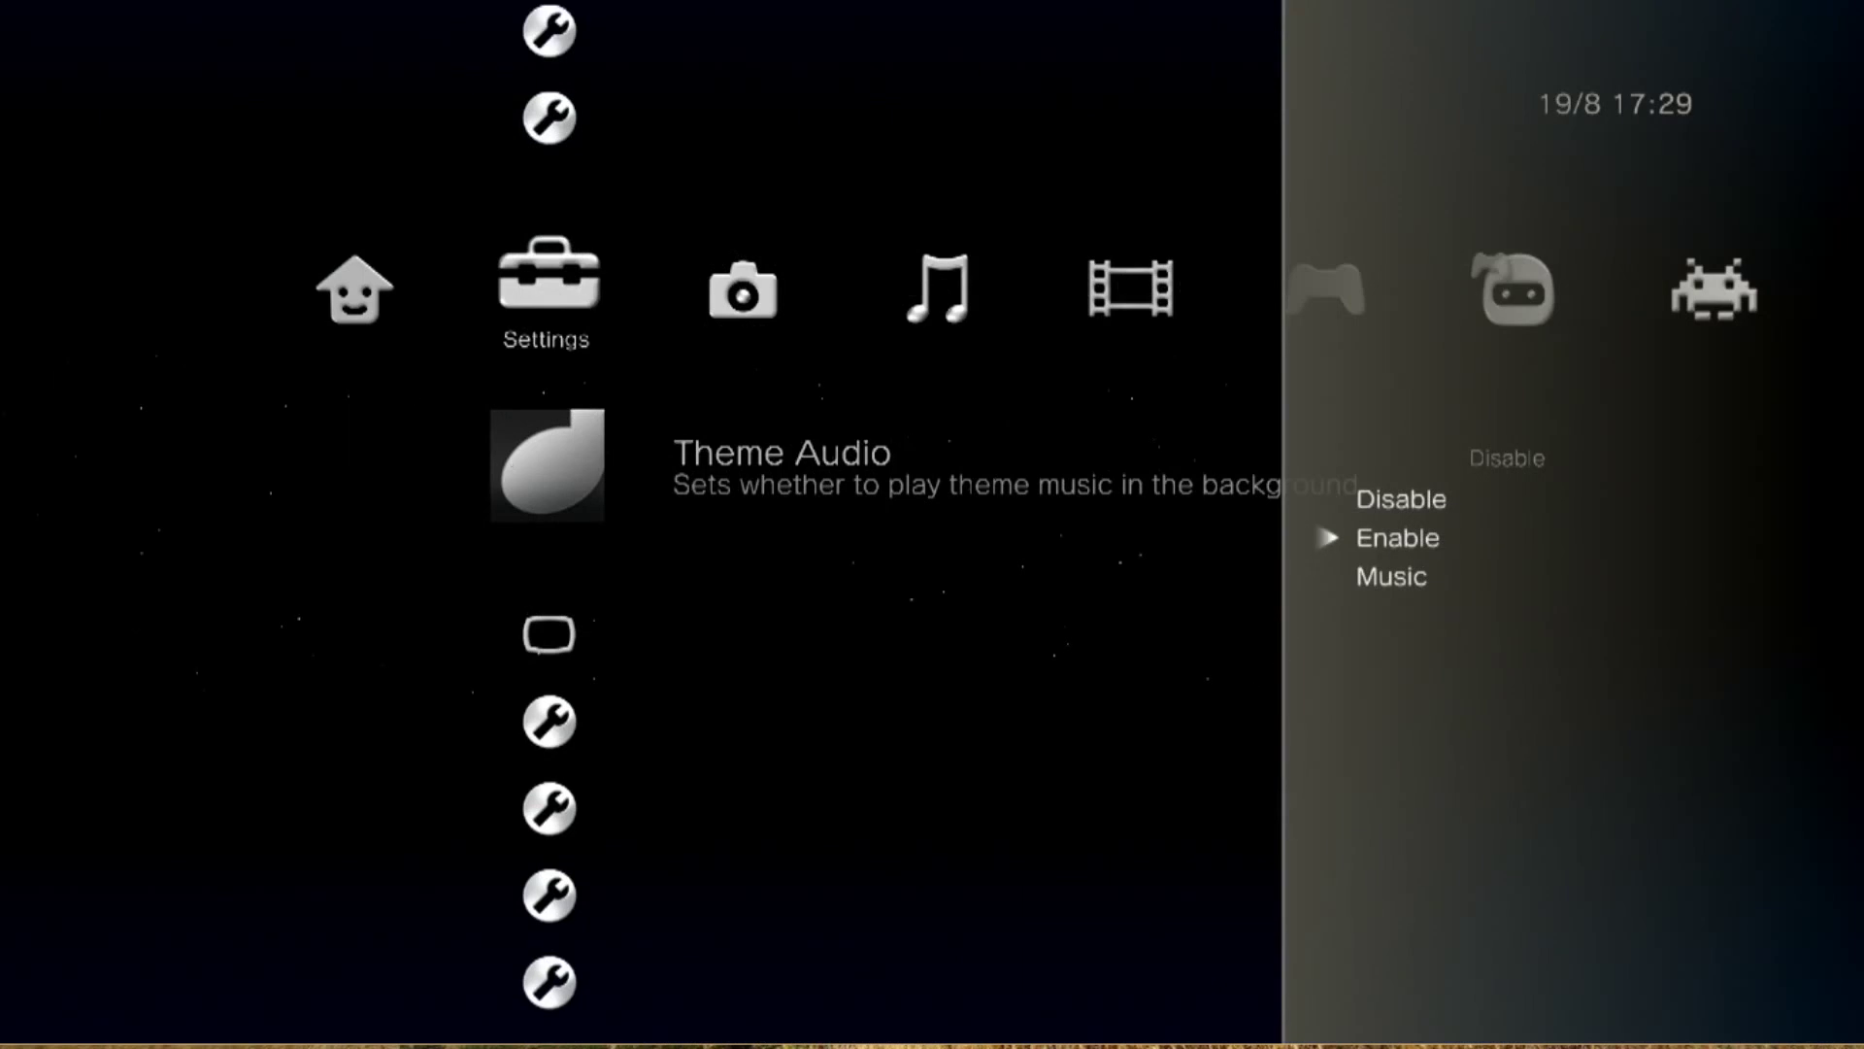
{"action": "key", "text": "Return"}
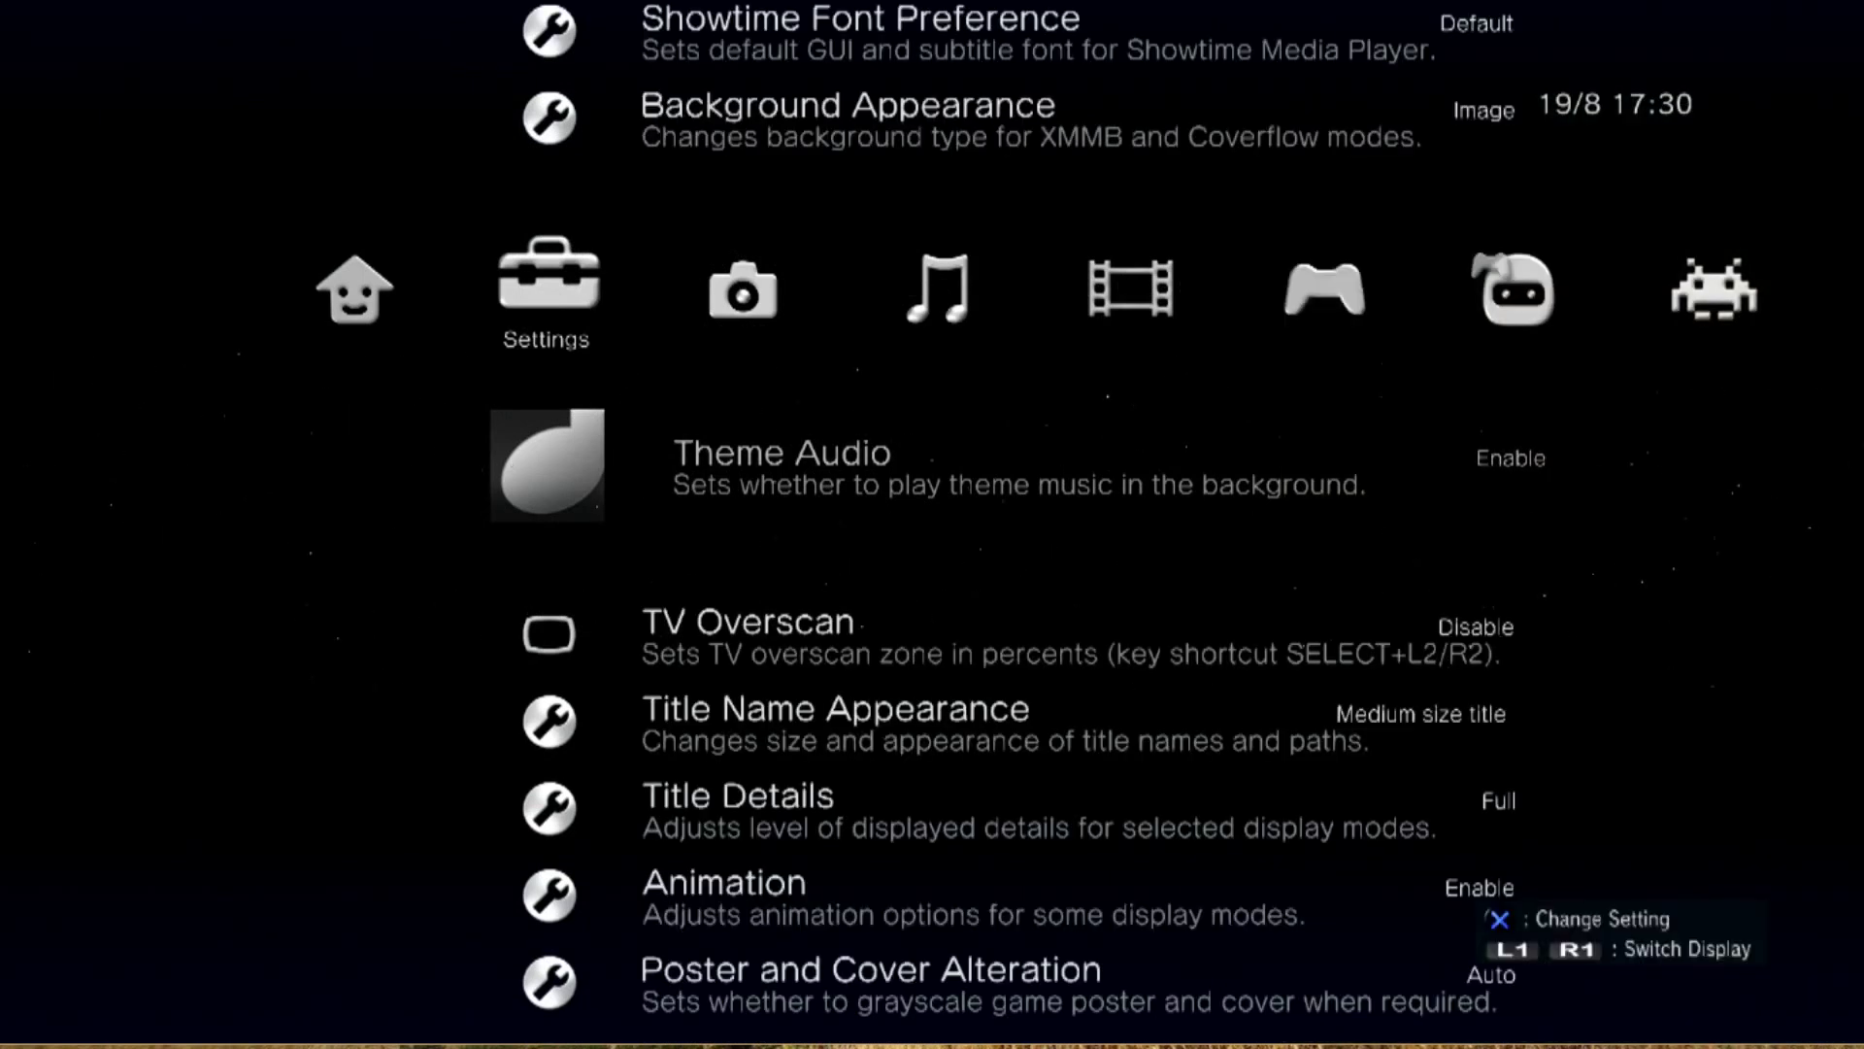
Reopen the Theme Audio options, confirm a choice and go to the mmCM column.
{"action": "key", "text": "Return"}
{"action": "key", "text": "Return"}
{"action": "key", "text": "Left"}
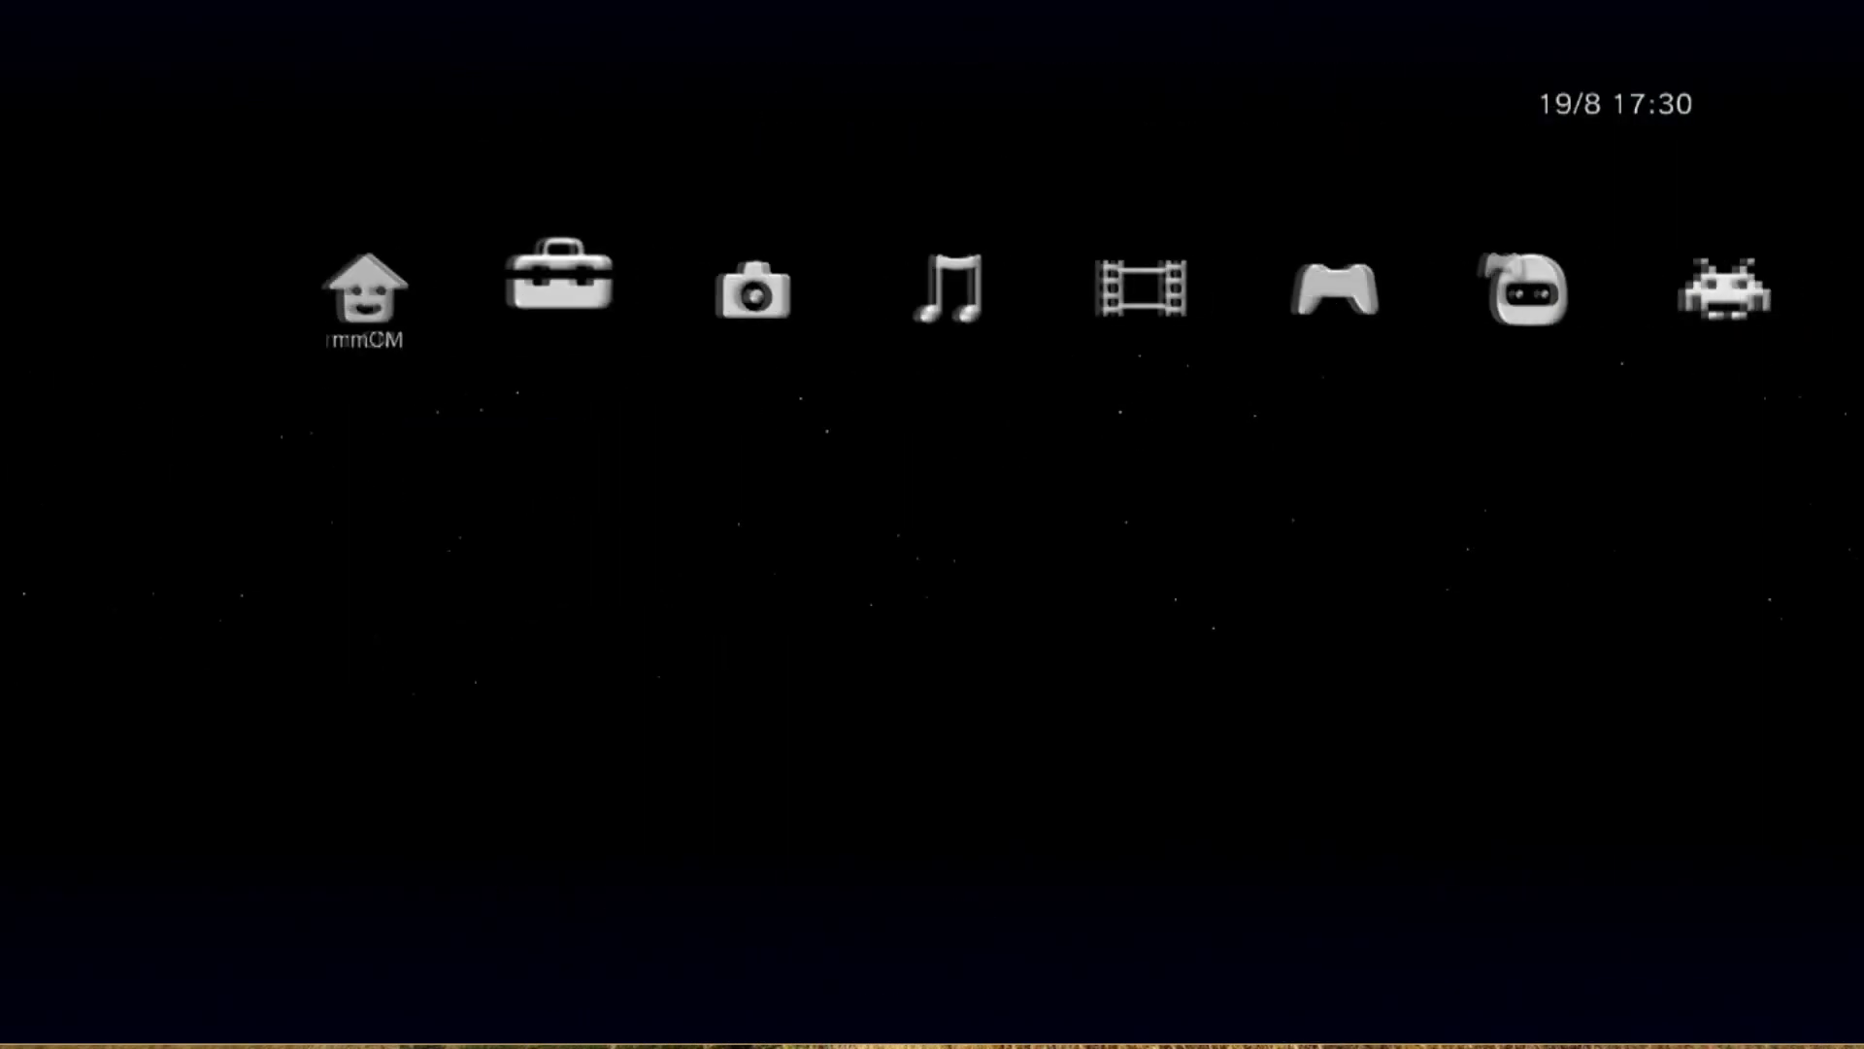
Go to the Game column and select the Skyrim disc.
{"action": "key", "text": "Right"}
{"action": "key", "text": "Right"}
{"action": "key", "text": "Right"}
{"action": "key", "text": "Right"}
{"action": "key", "text": "Right"}
{"action": "key", "text": "Right"}
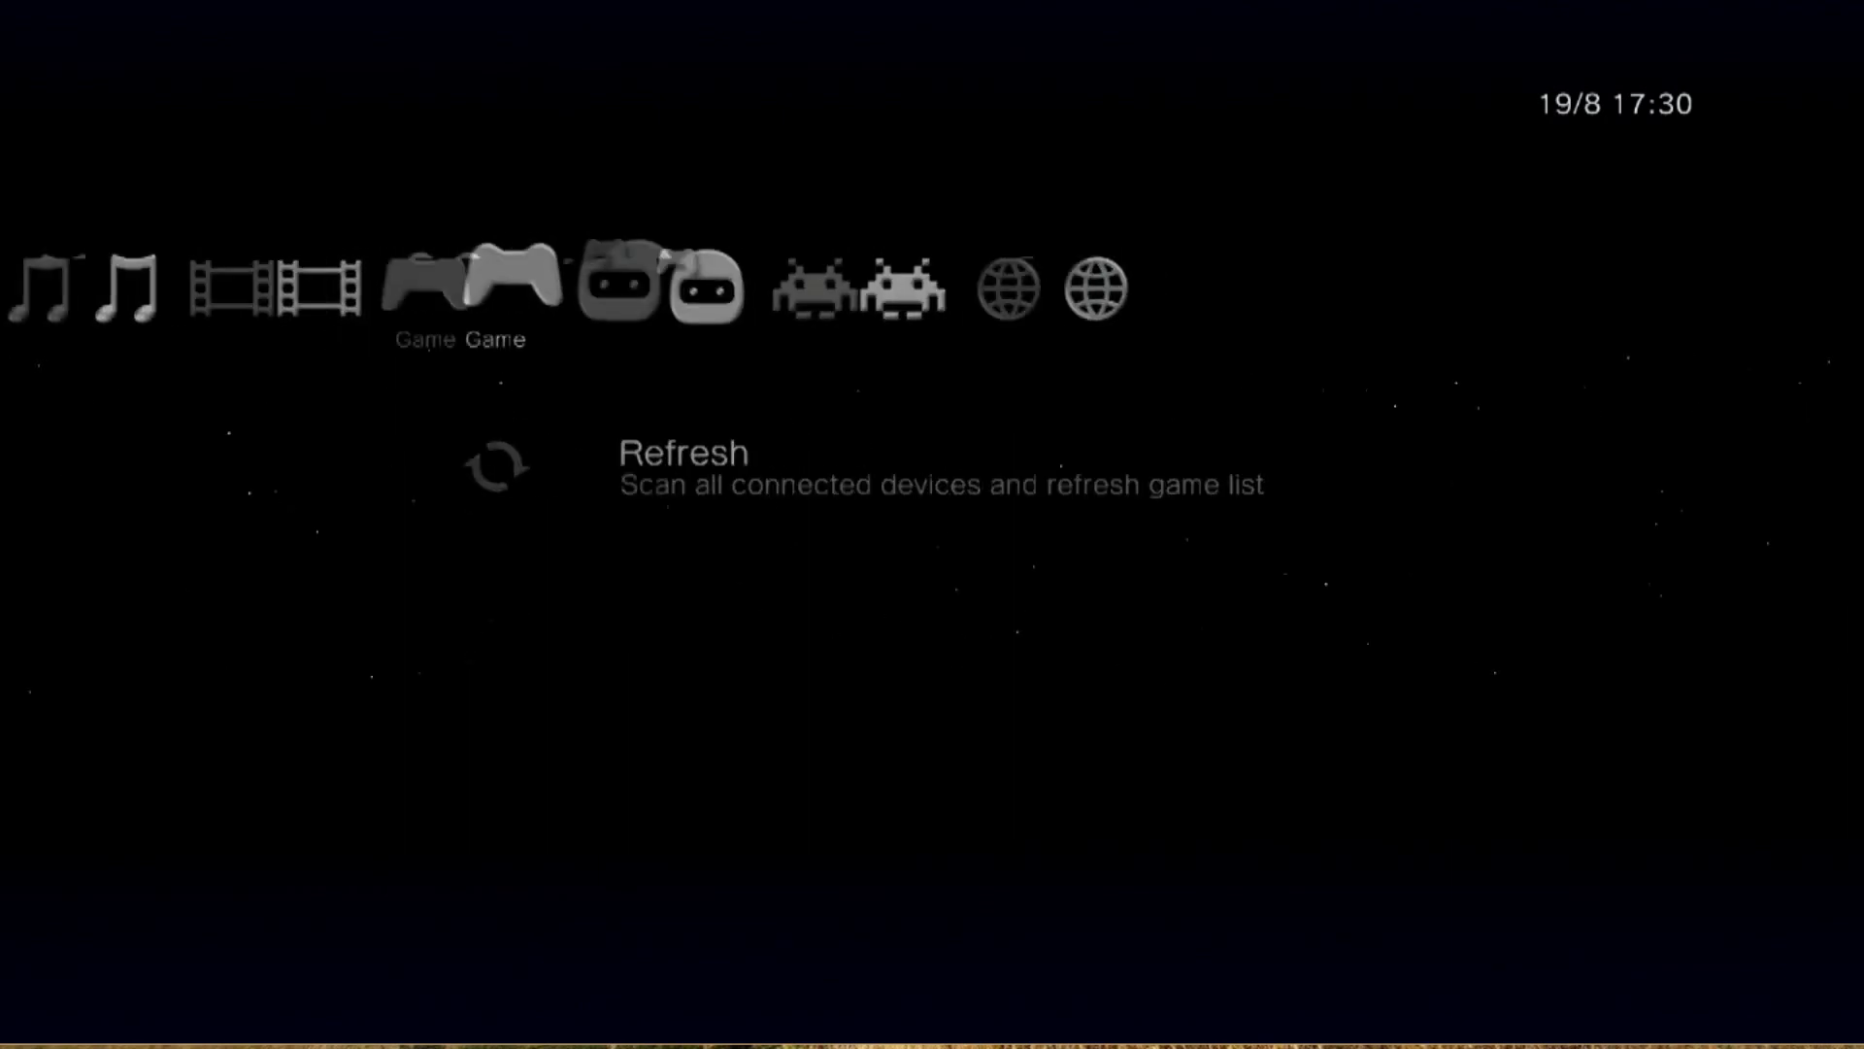
{"action": "key", "text": "Right"}
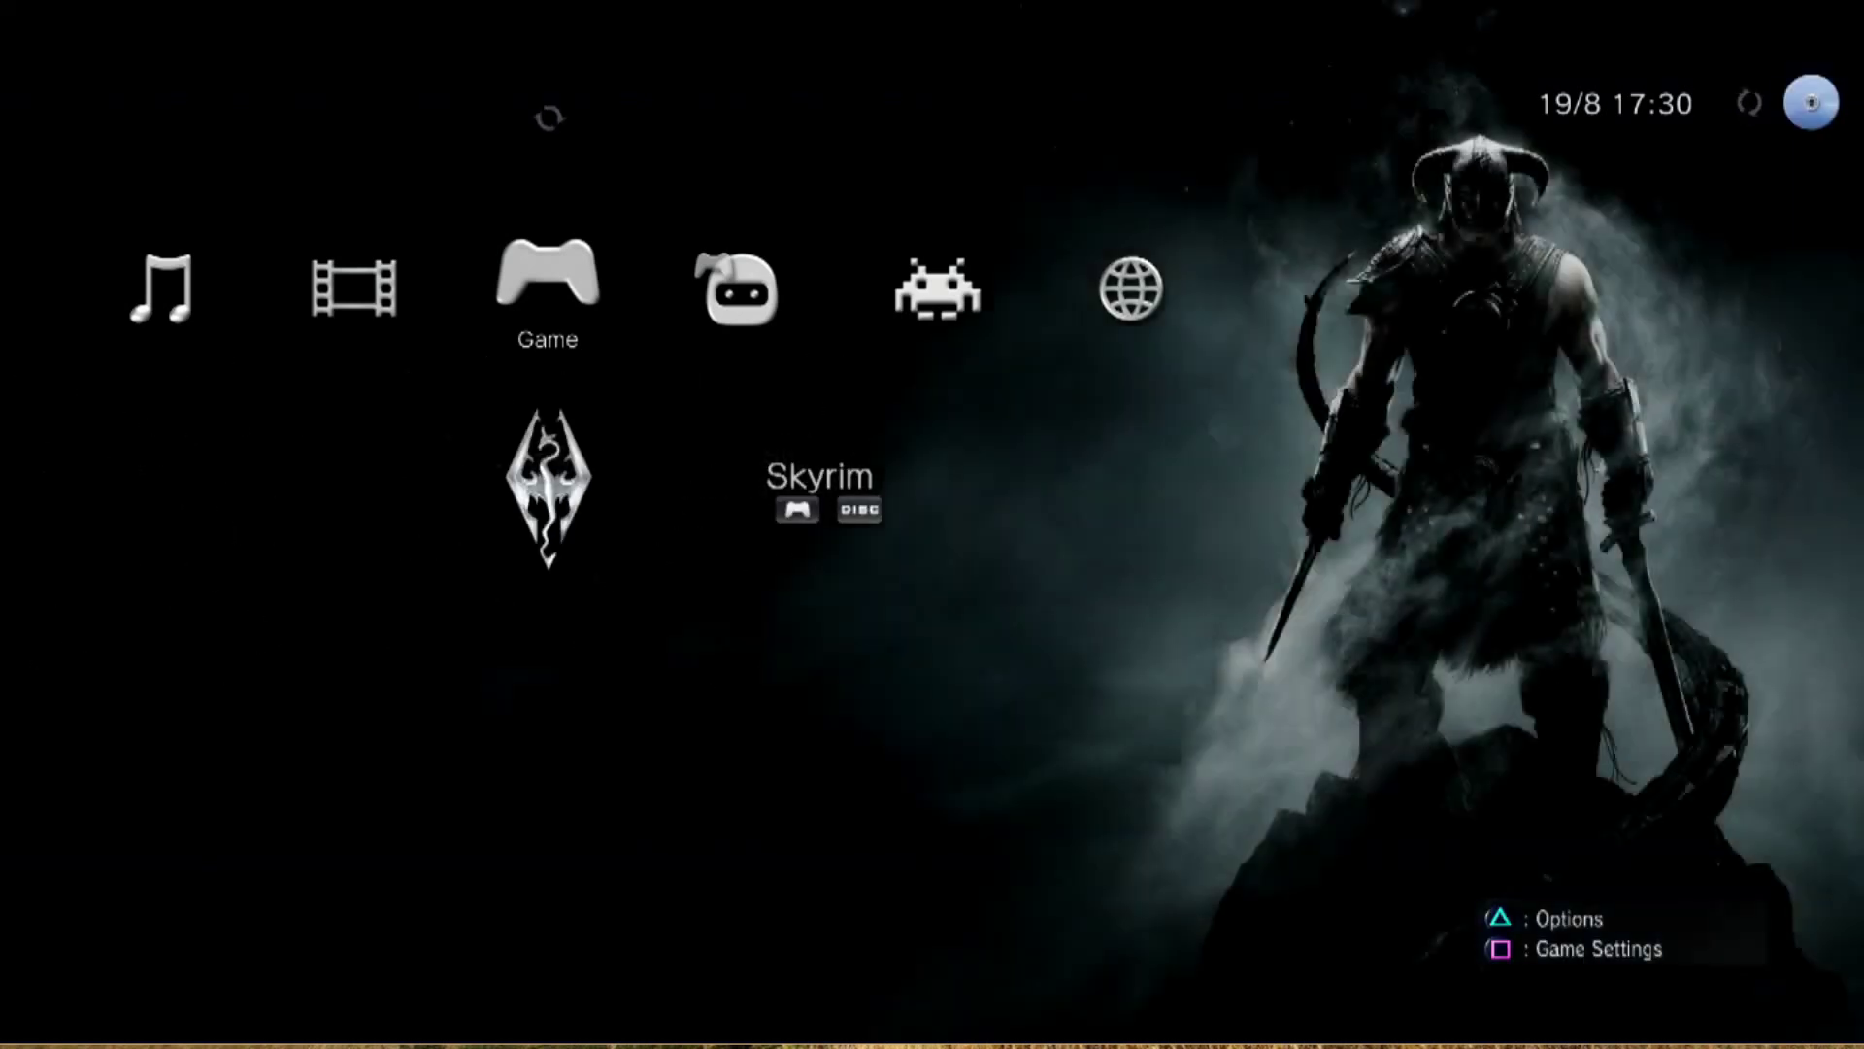
{"action": "key", "text": "Up"}
{"action": "key", "text": "Down"}
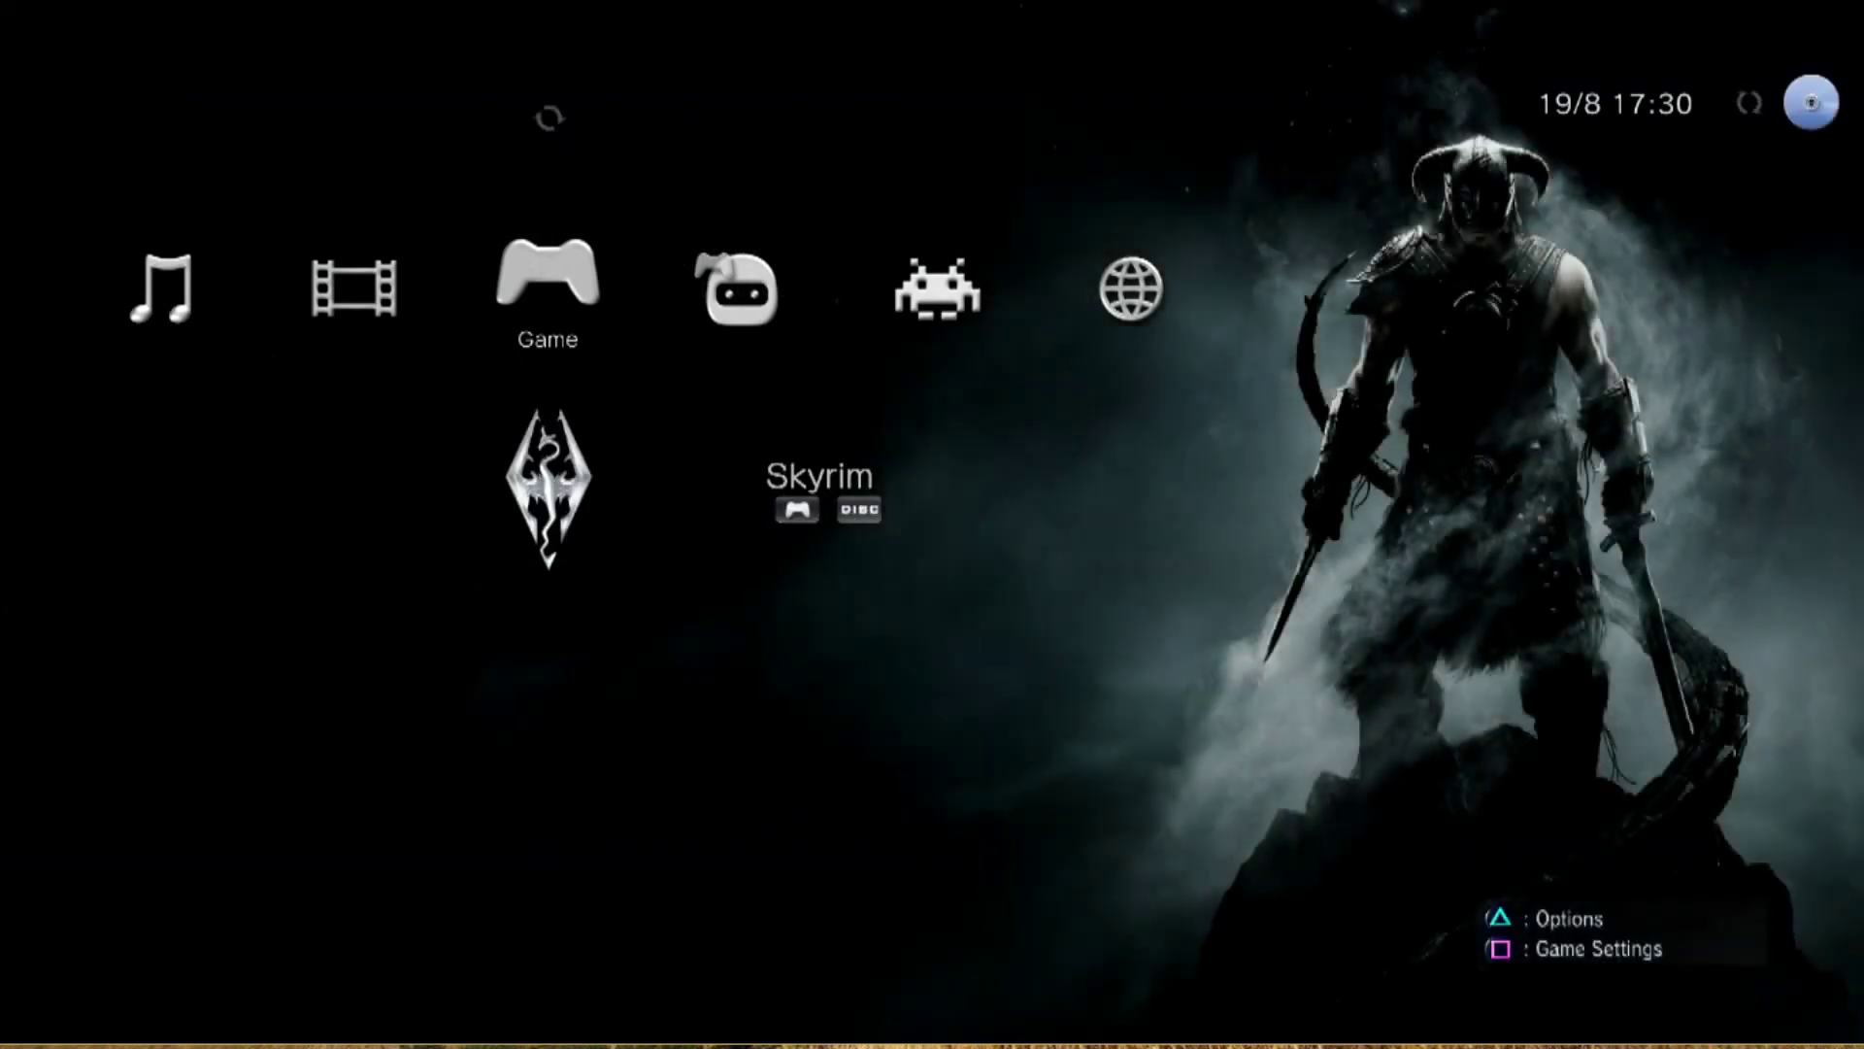
Open the Skyrim disc's options, look through the available actions and highlight Copy.
{"action": "key", "text": "v"}
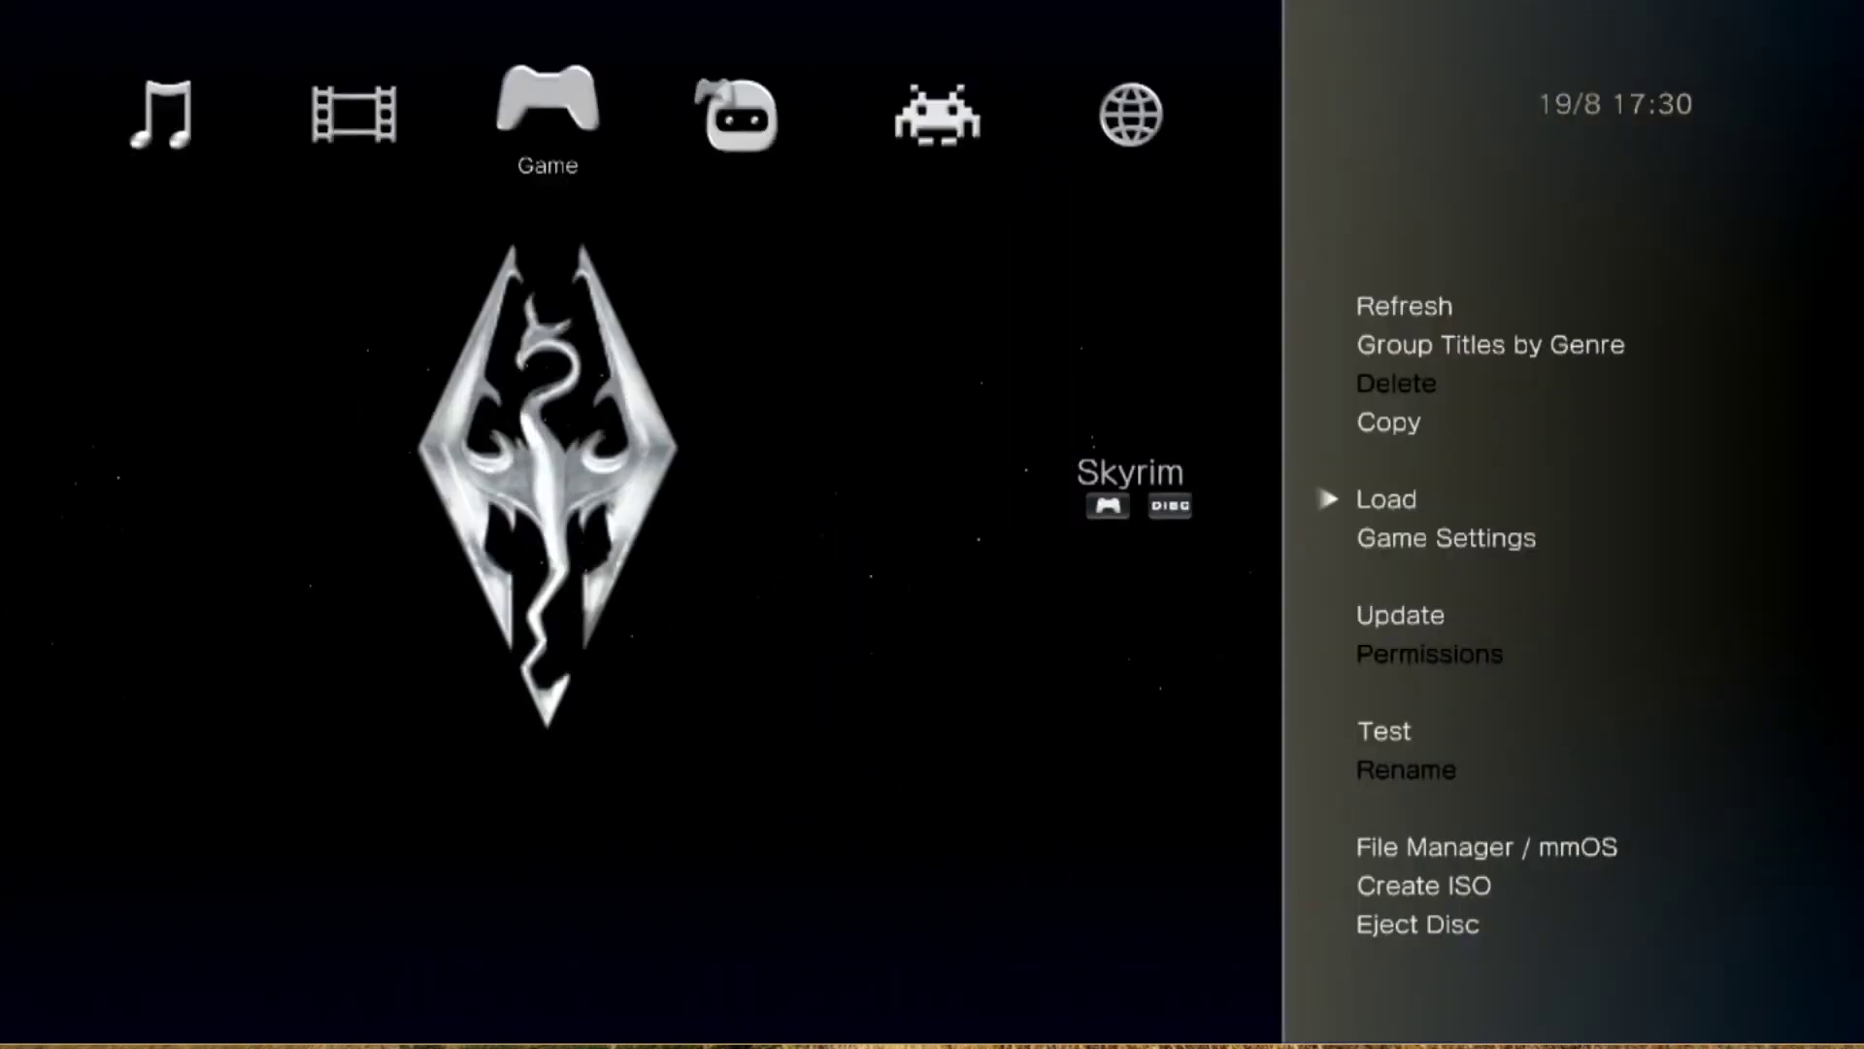
{"action": "key", "text": "Up"}
{"action": "key", "text": "Up"}
{"action": "key", "text": "Up"}
{"action": "key", "text": "Up"}
{"action": "key", "text": "Up"}
{"action": "key", "text": "Up"}
{"action": "key", "text": "Down"}
{"action": "key", "text": "Up"}
{"action": "key", "text": "Up"}
{"action": "key", "text": "Up"}
{"action": "key", "text": "Up"}
{"action": "key", "text": "Up"}
{"action": "key", "text": "Up"}
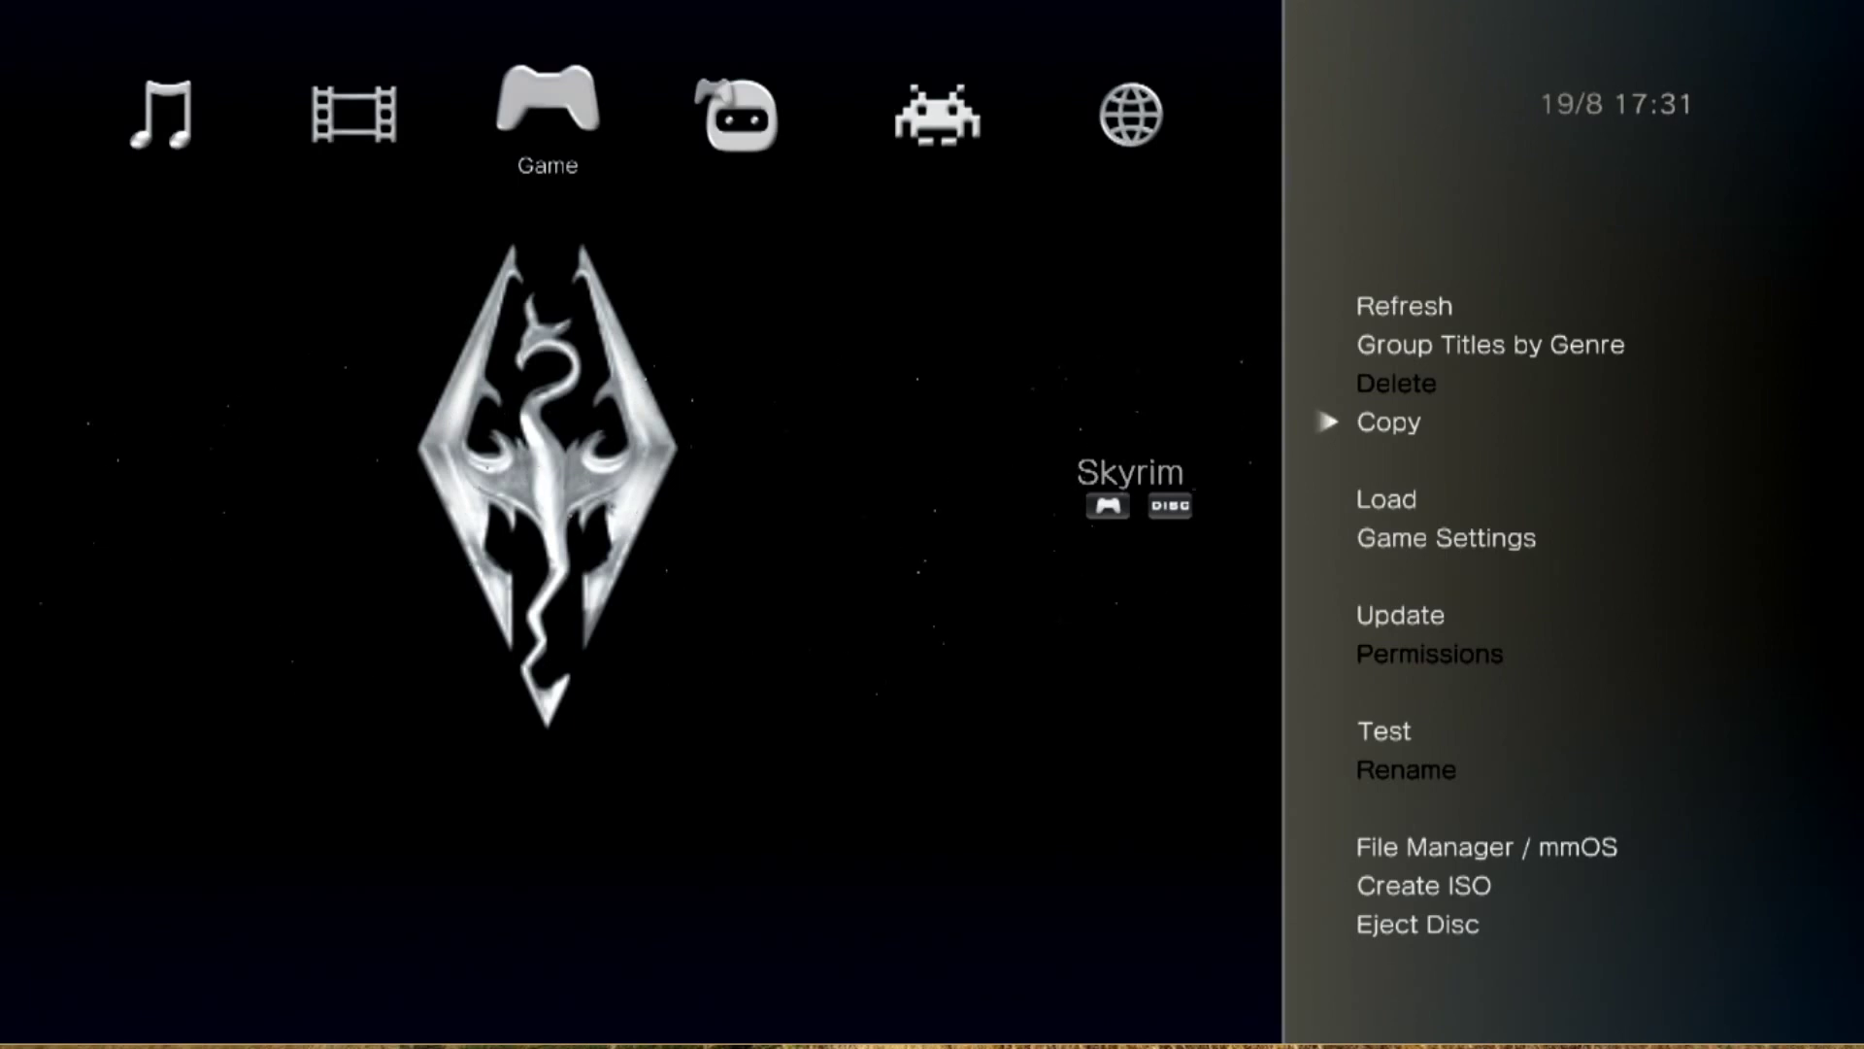
Copy the Skyrim disc to PS3 HDD (/dev_hdd0) after comparing it with the USB#0 (Cruzer Glide) destination.
{"action": "key", "text": "Return"}
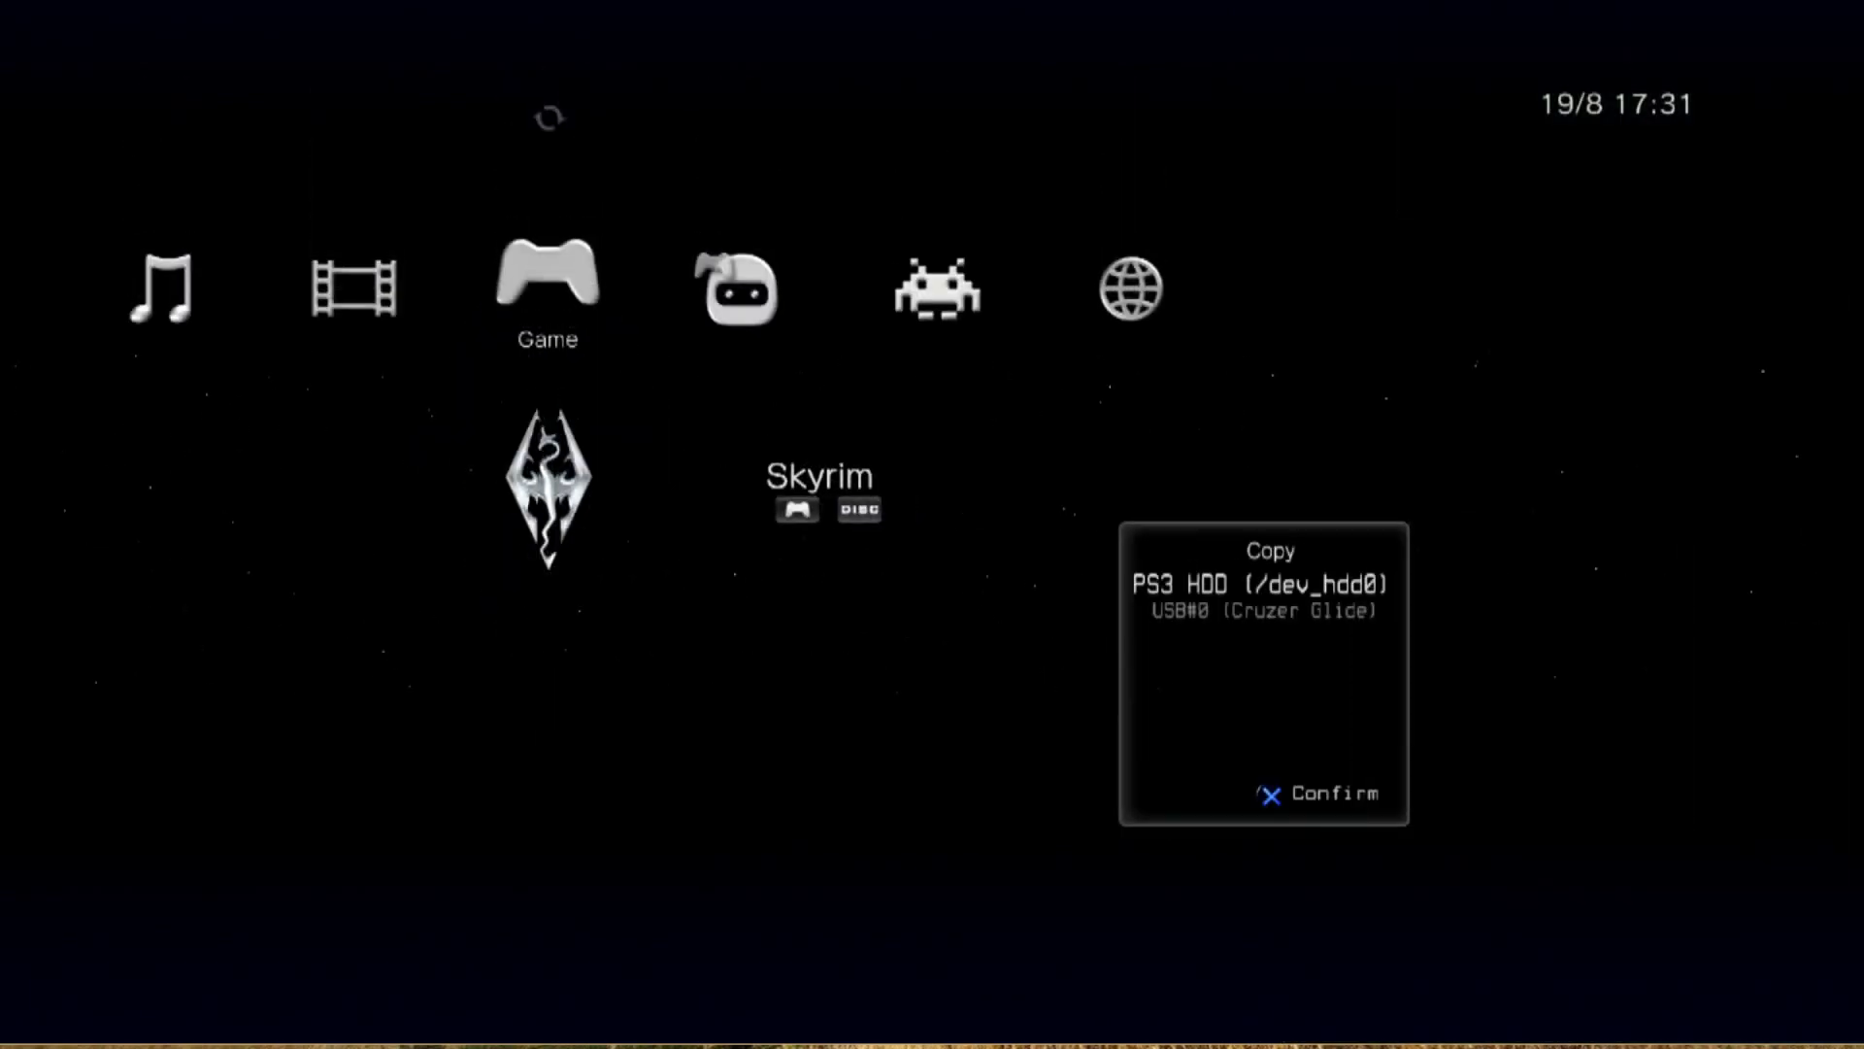
{"action": "key", "text": "Down"}
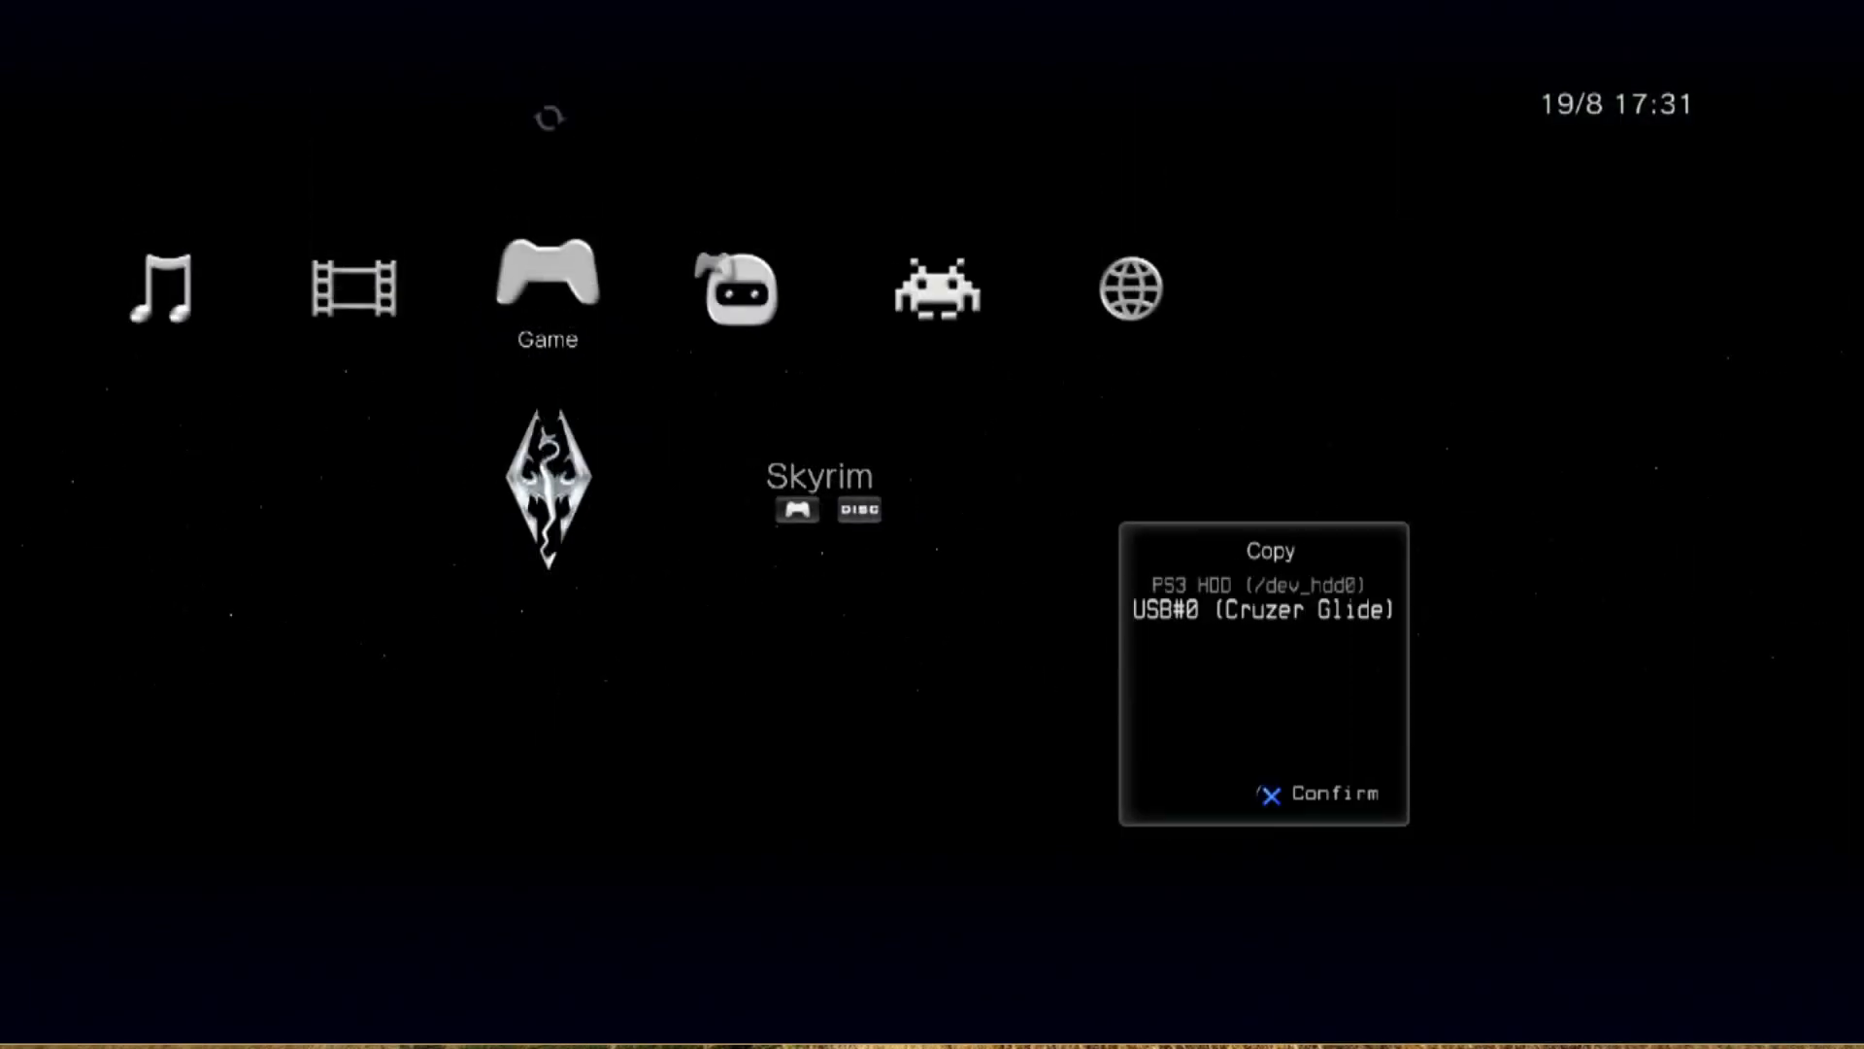
{"action": "key", "text": "Up"}
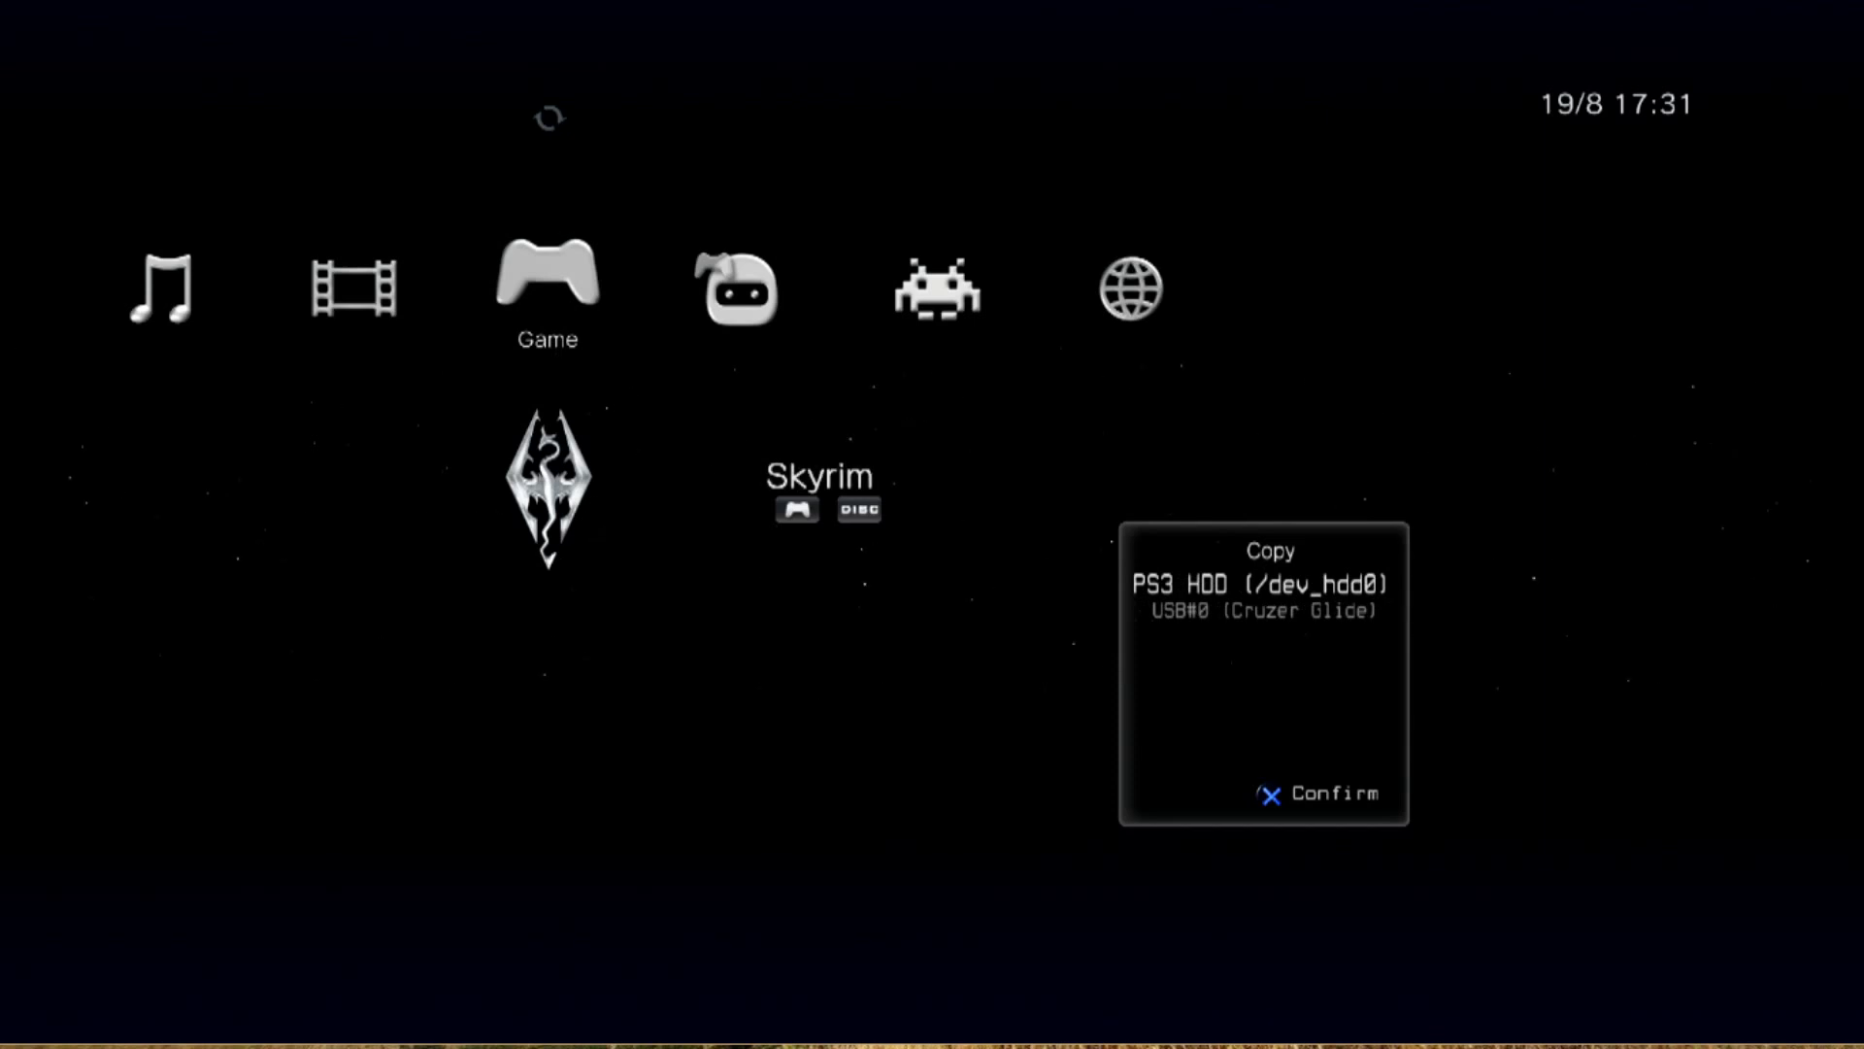
{"action": "key", "text": "Down"}
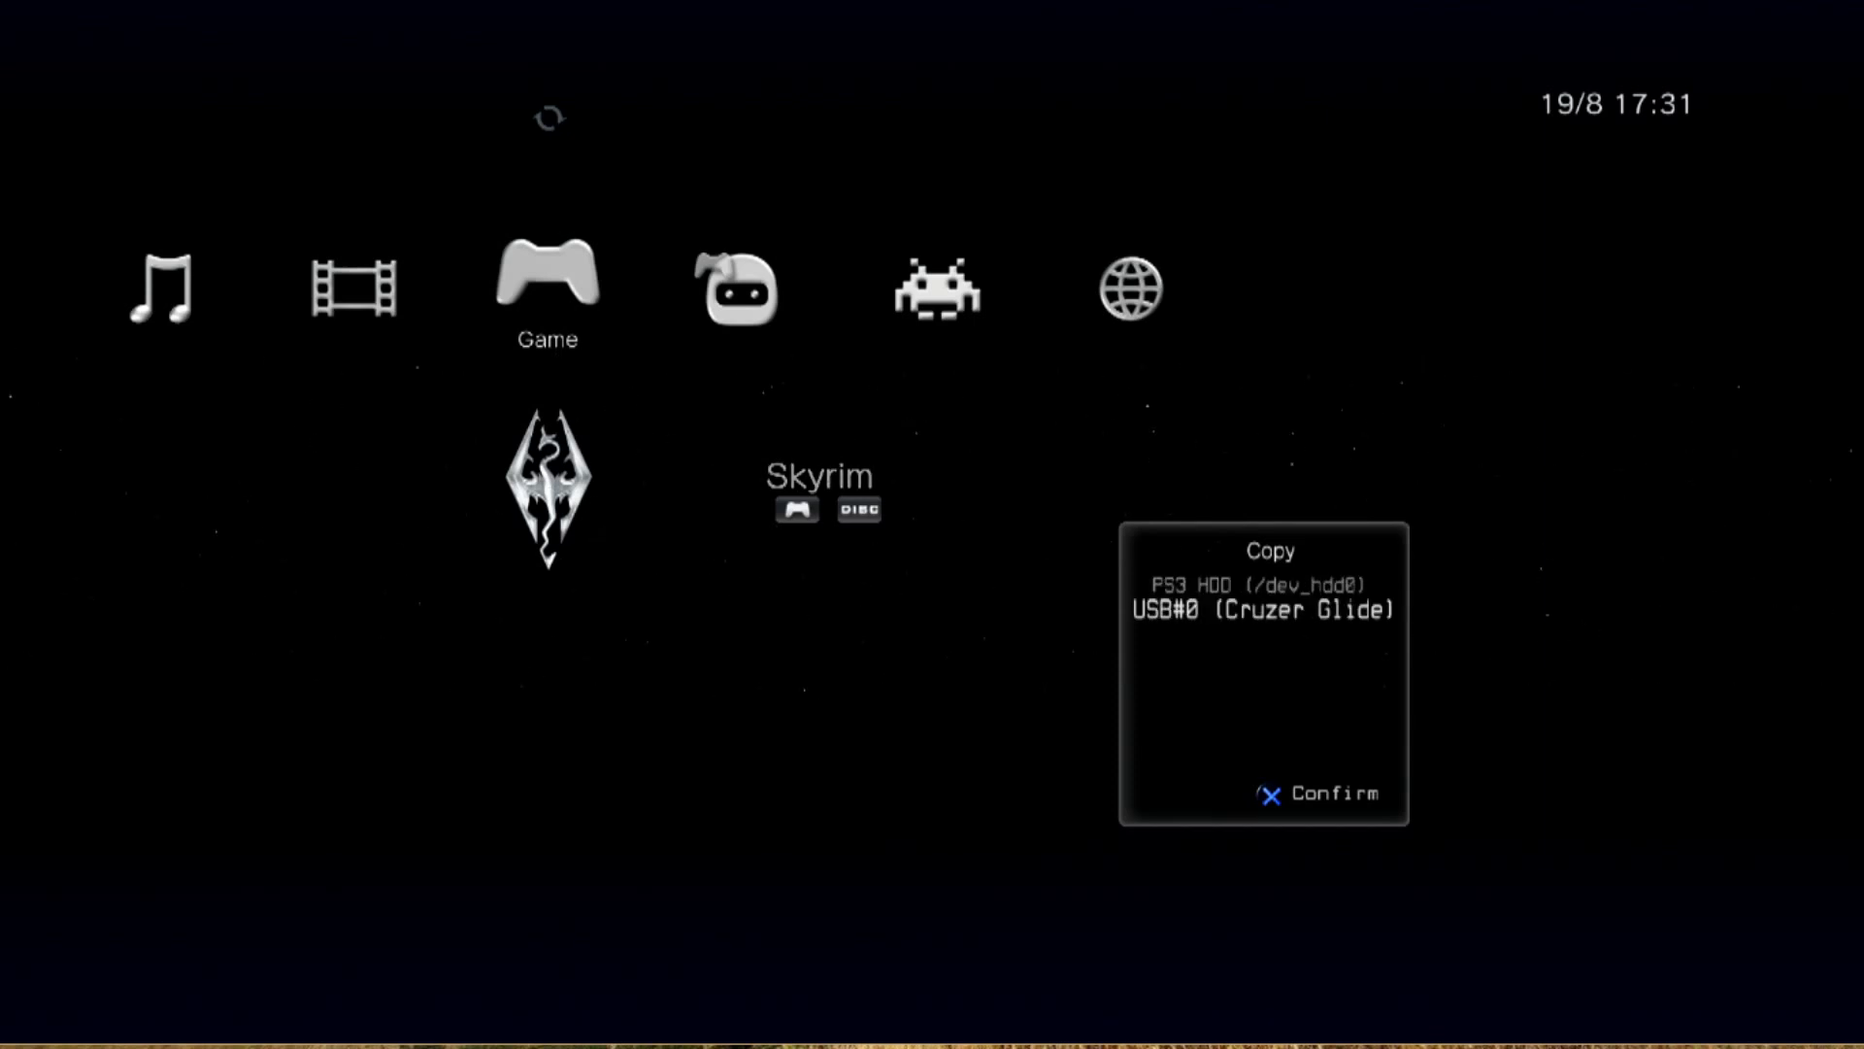
{"action": "key", "text": "Up"}
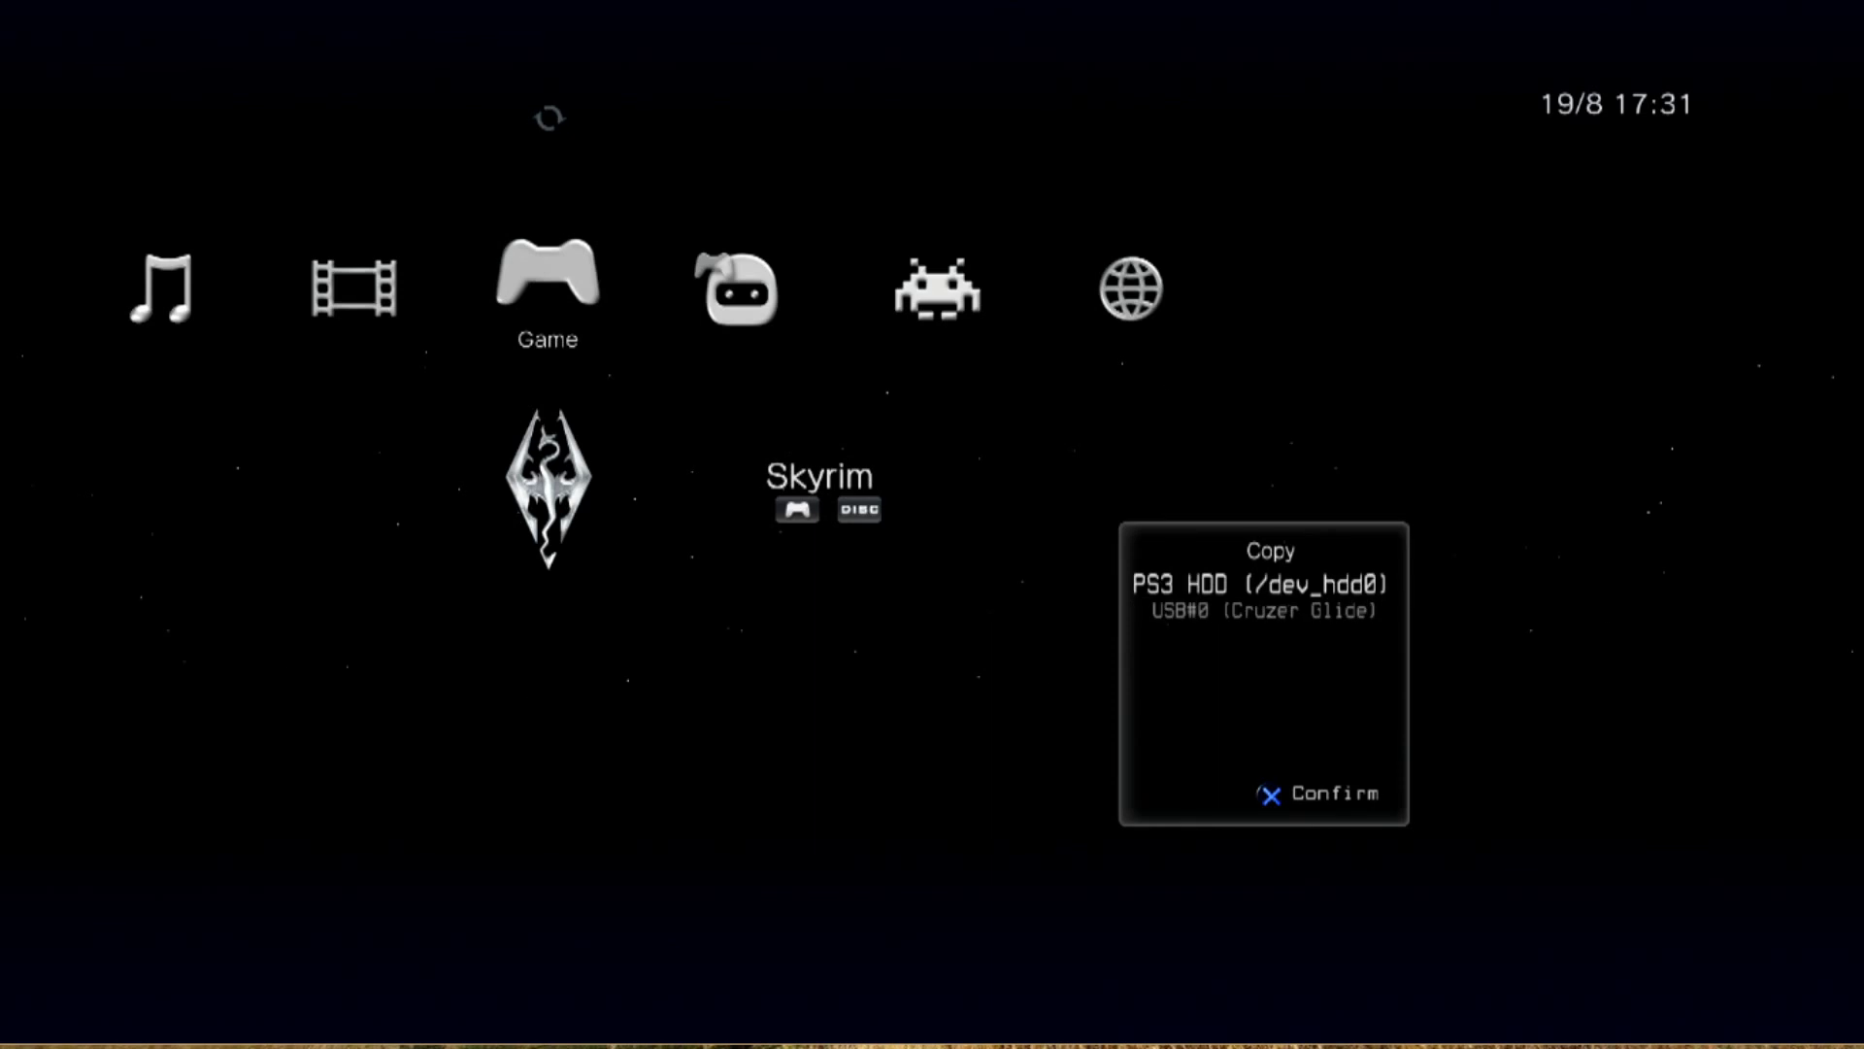
{"action": "key", "text": "Return"}
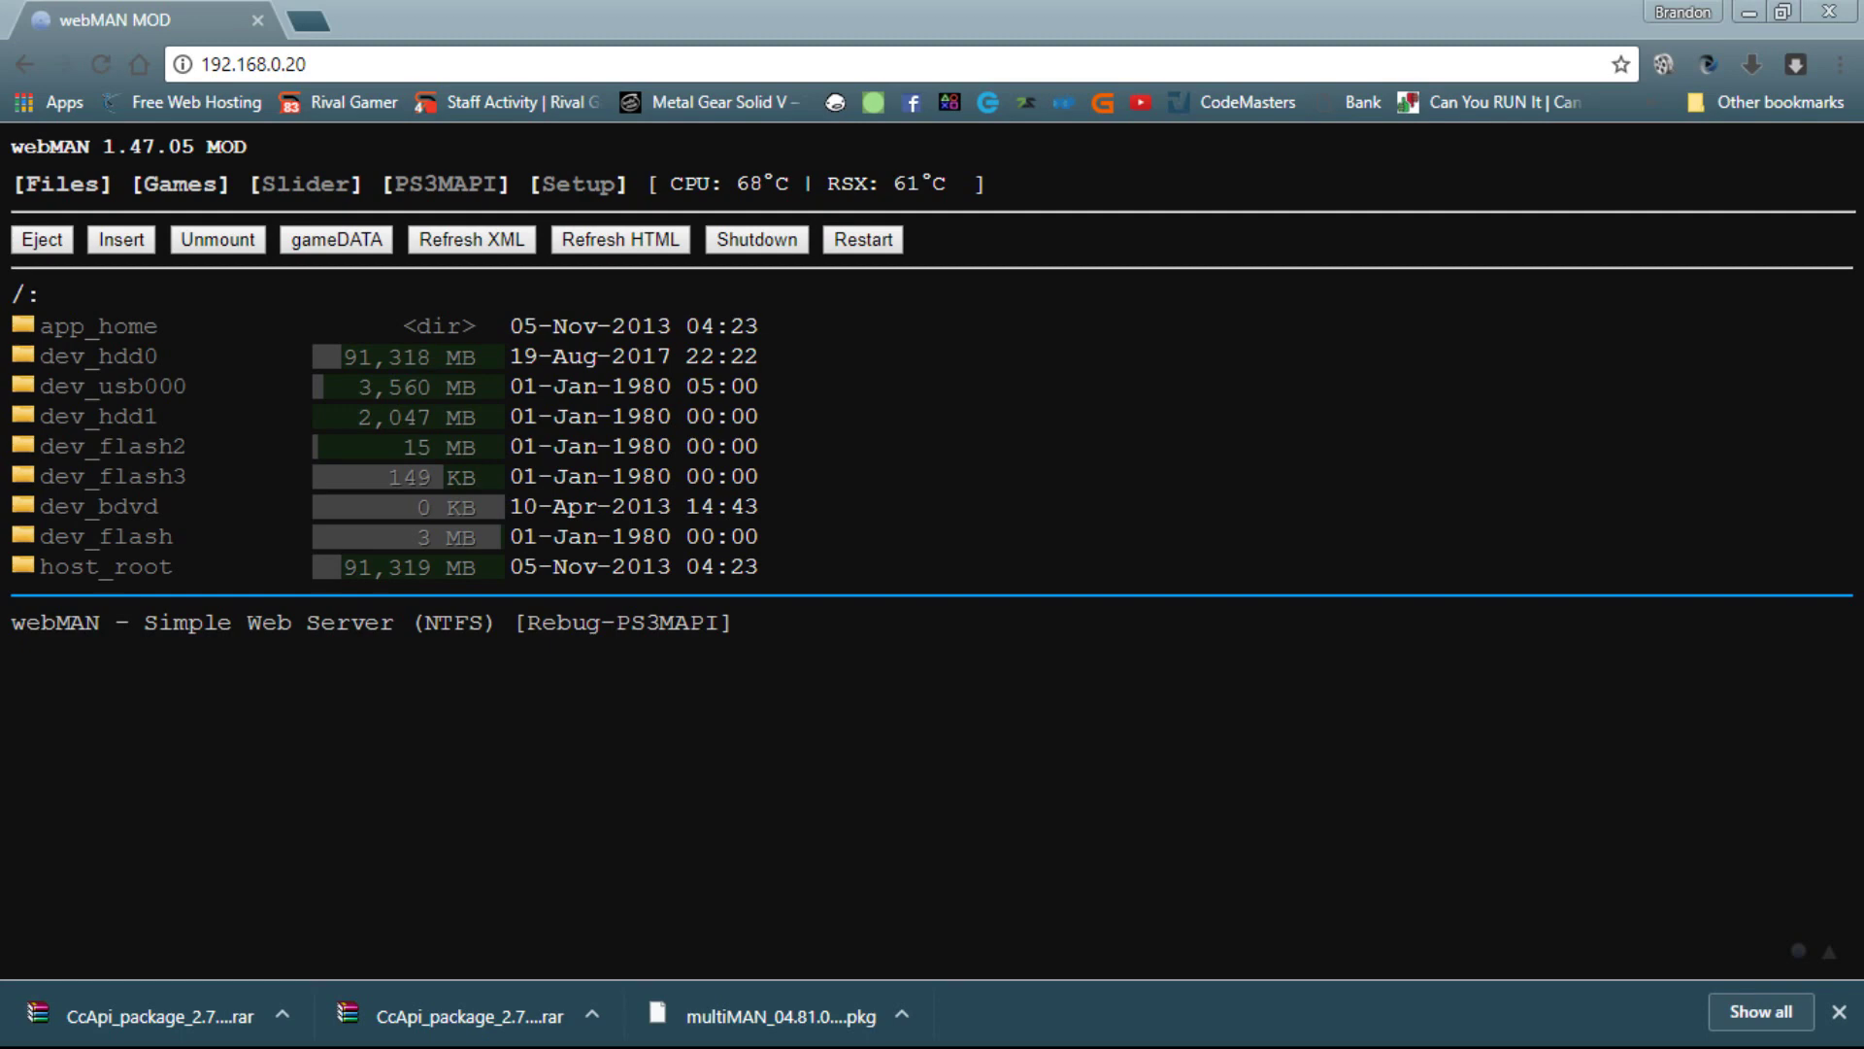
Switch to the webMAN MOD page in Chrome, dismiss the downloads bar and highlight the console's IP address.
{"action": "left_click", "coordinate": [1838, 1011]}
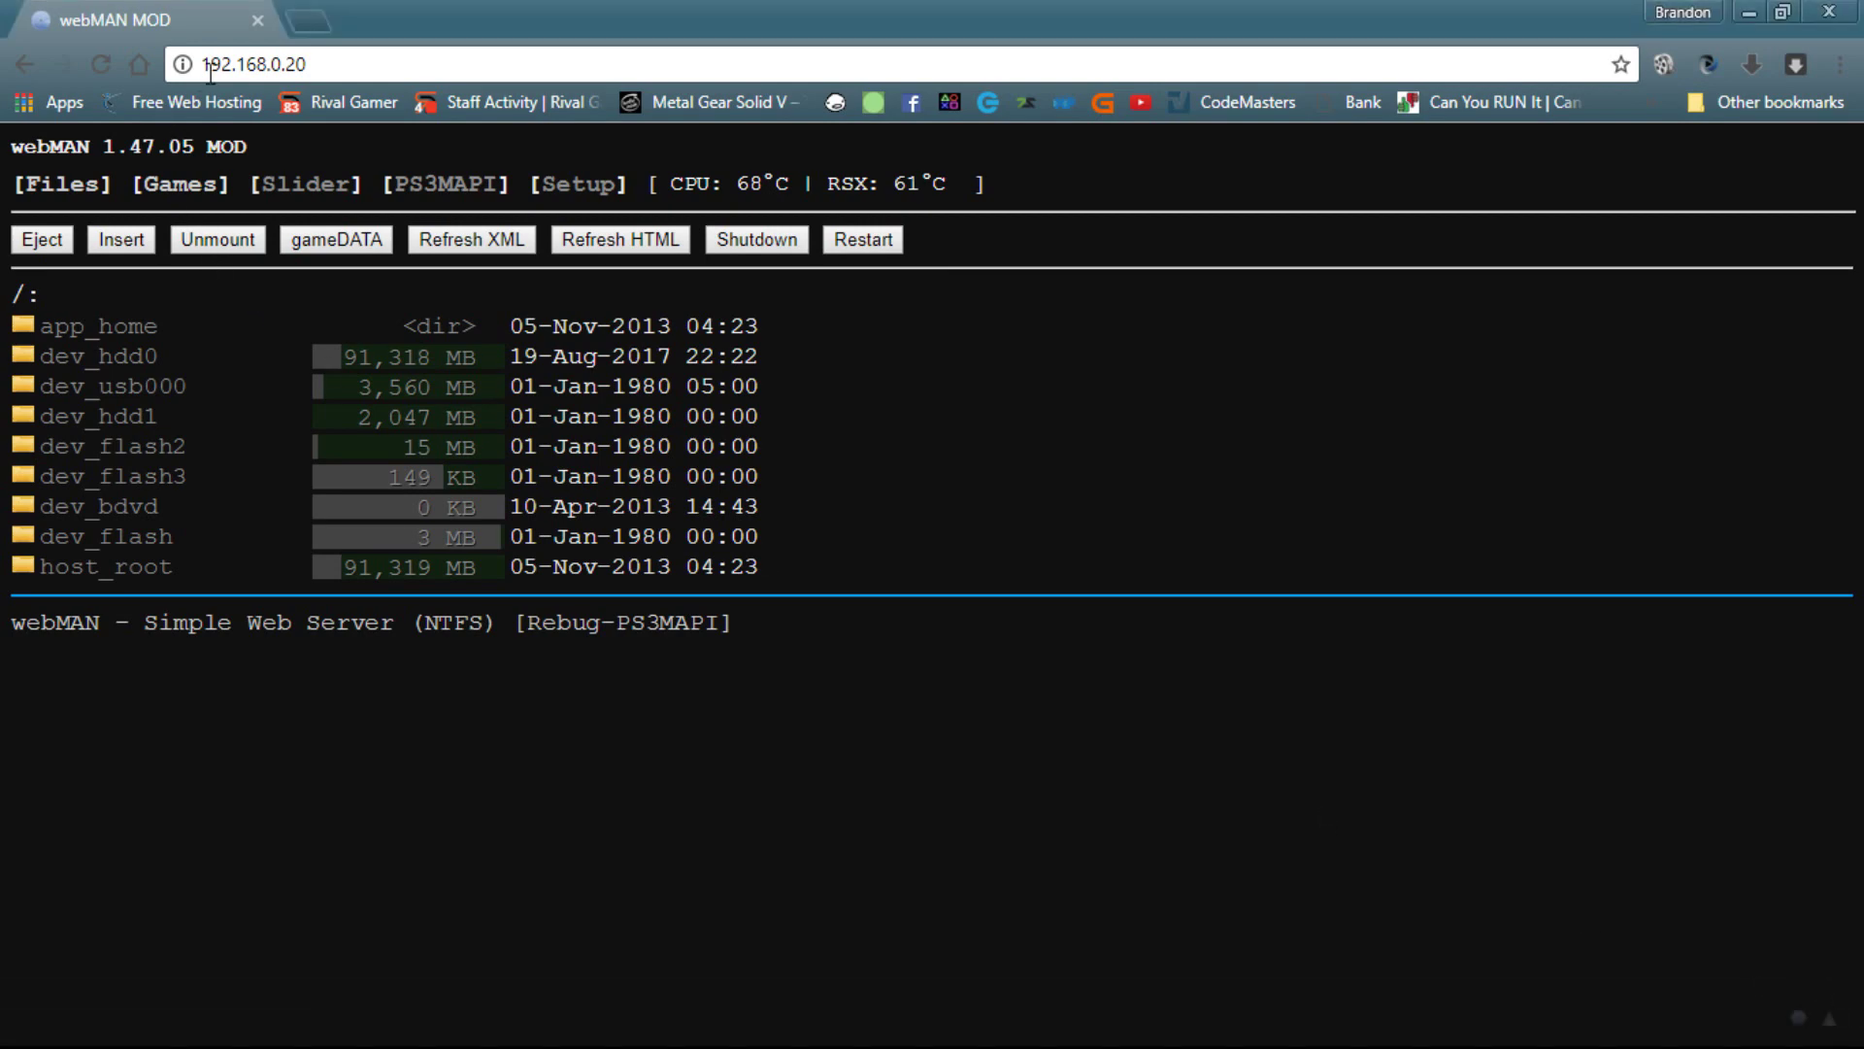
{"action": "left_click_drag", "start_coordinate": [212, 64], "coordinate": [477, 65]}
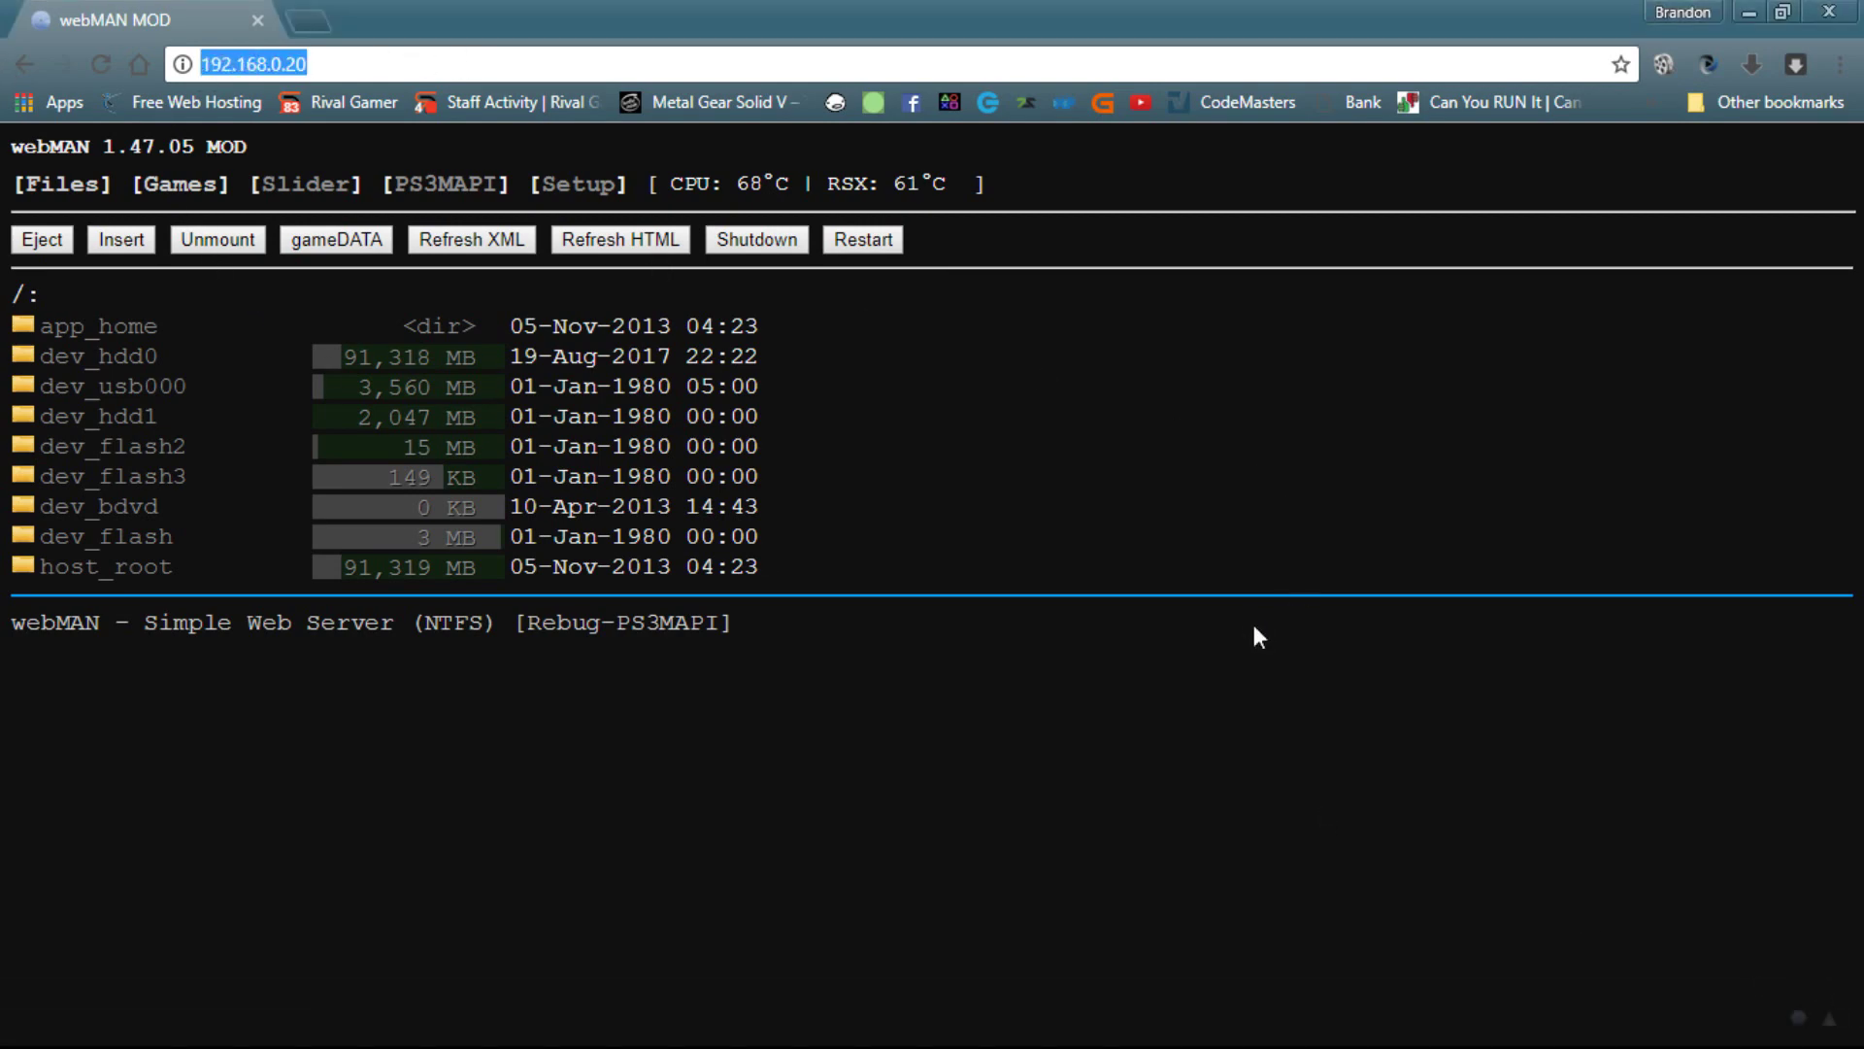
{"action": "left_click", "coordinate": [1248, 579]}
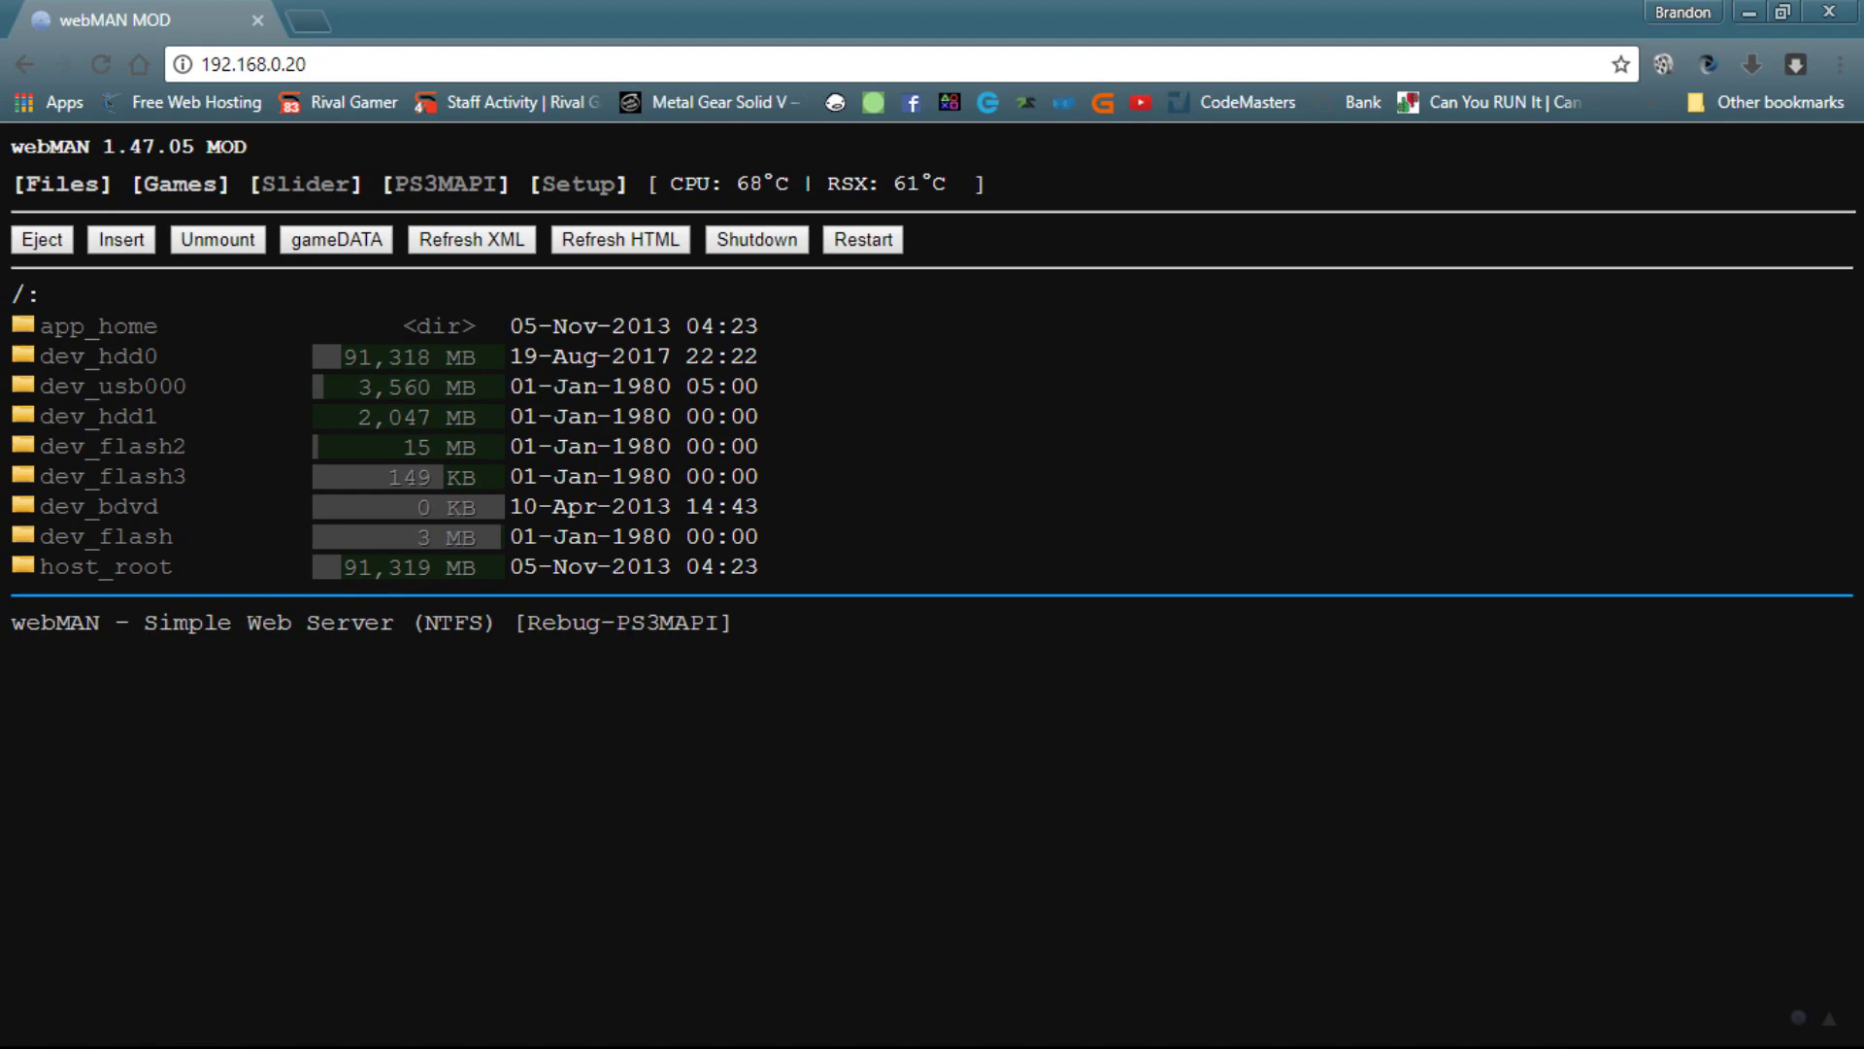
Browse to /dev_hdd0/GAMES and check which actions are available for the Skyrim folder.
{"action": "left_click", "coordinate": [96, 363]}
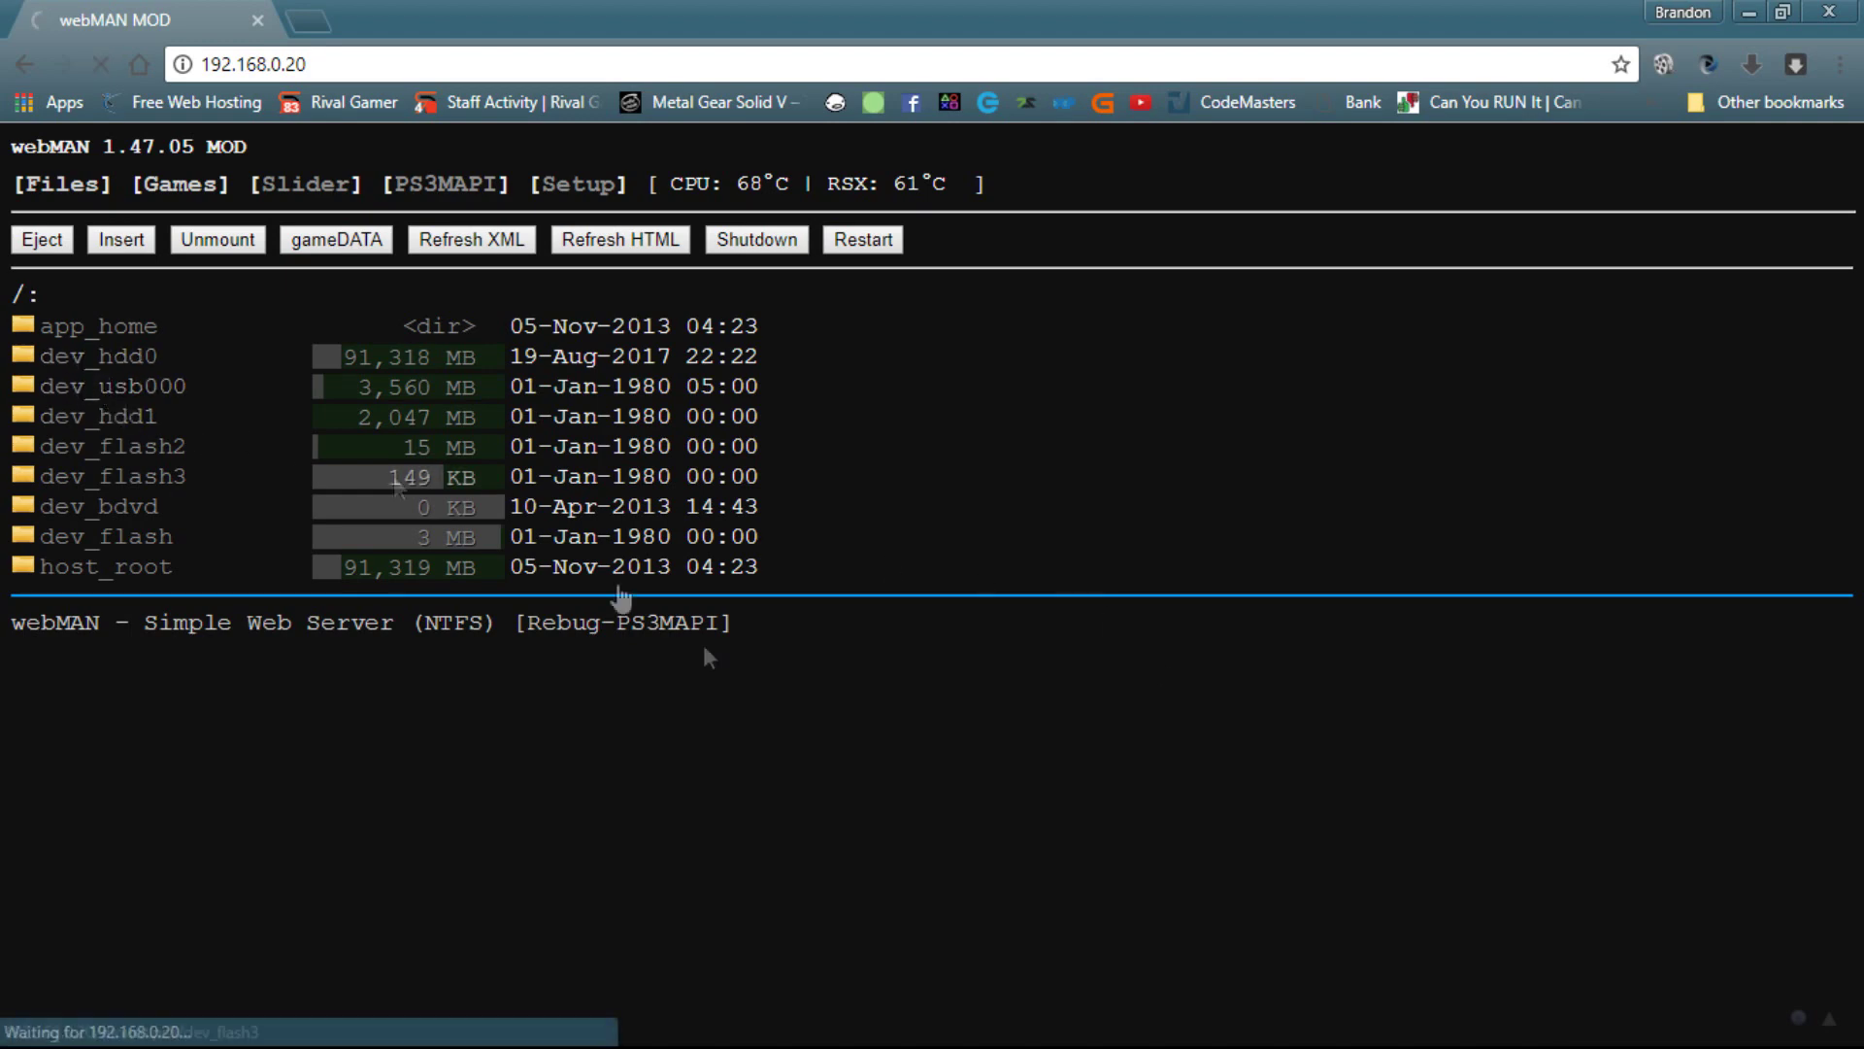
{"action": "scroll", "coordinate": [278, 542], "scroll_direction": "down", "scroll_amount": 1}
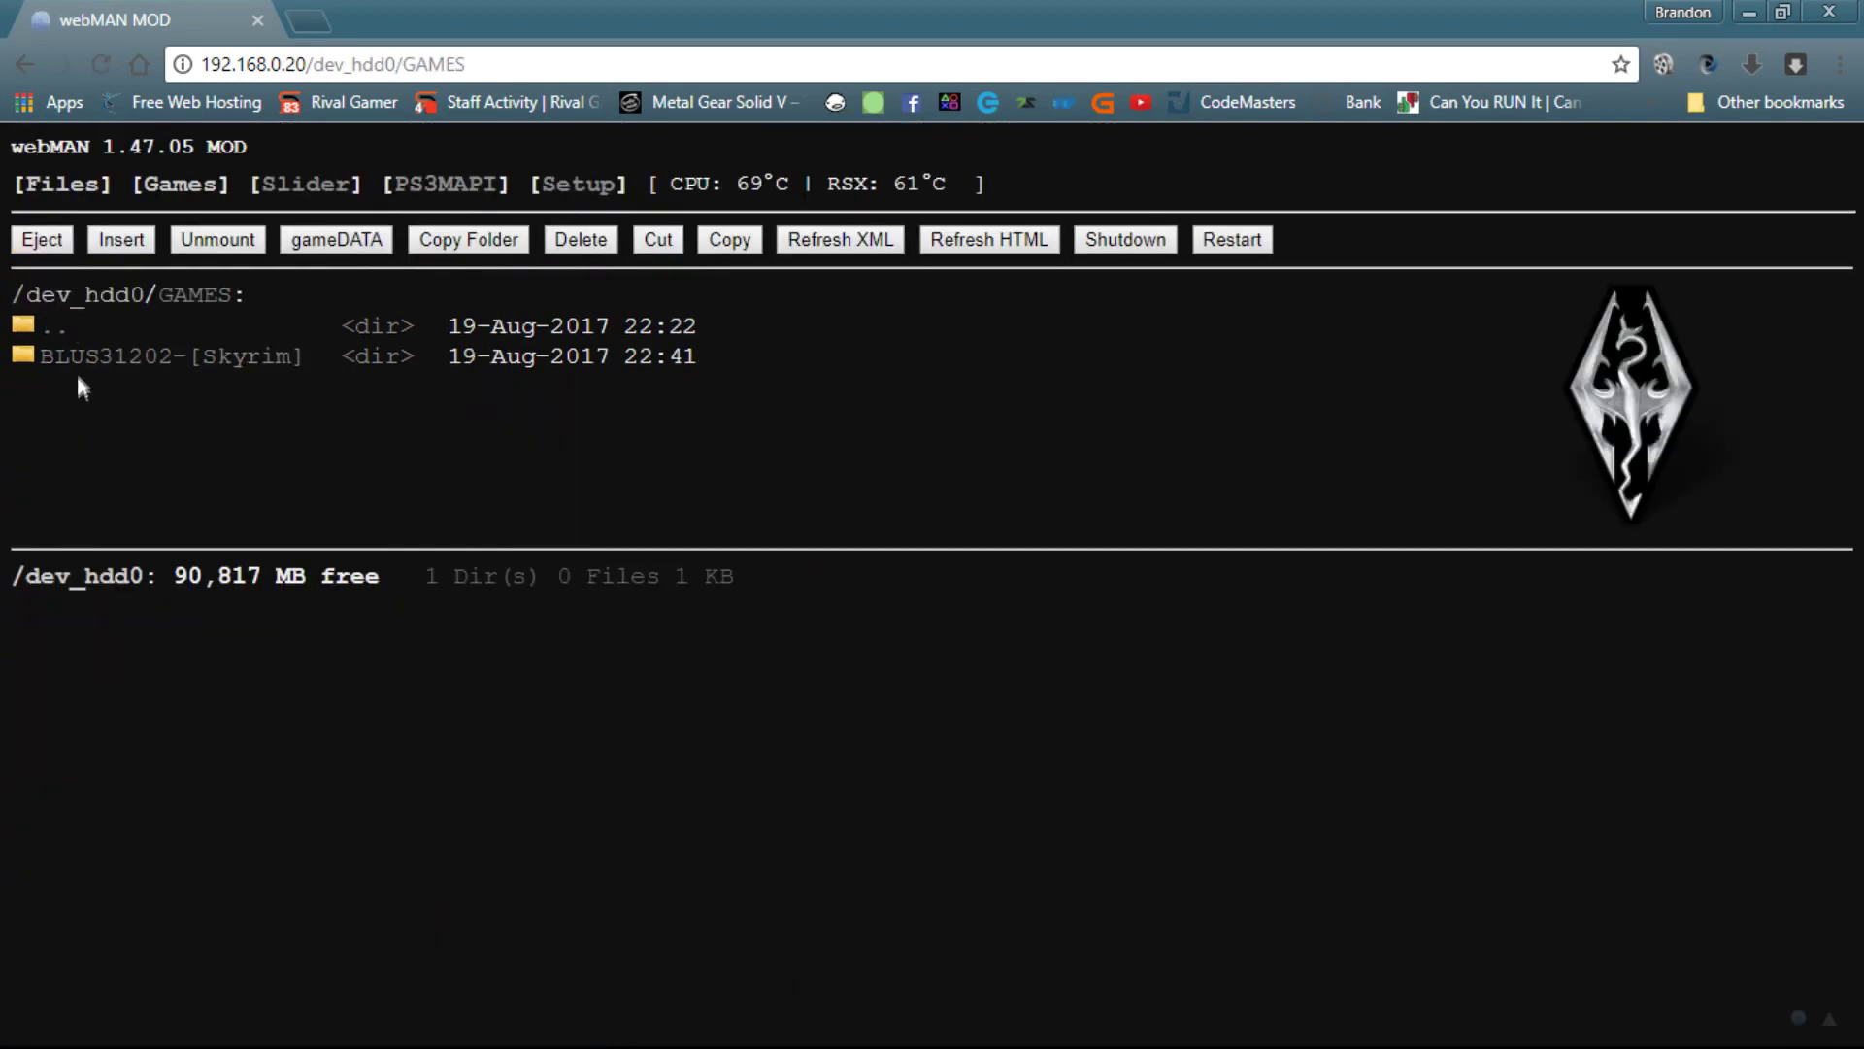
{"action": "right_click", "coordinate": [92, 362]}
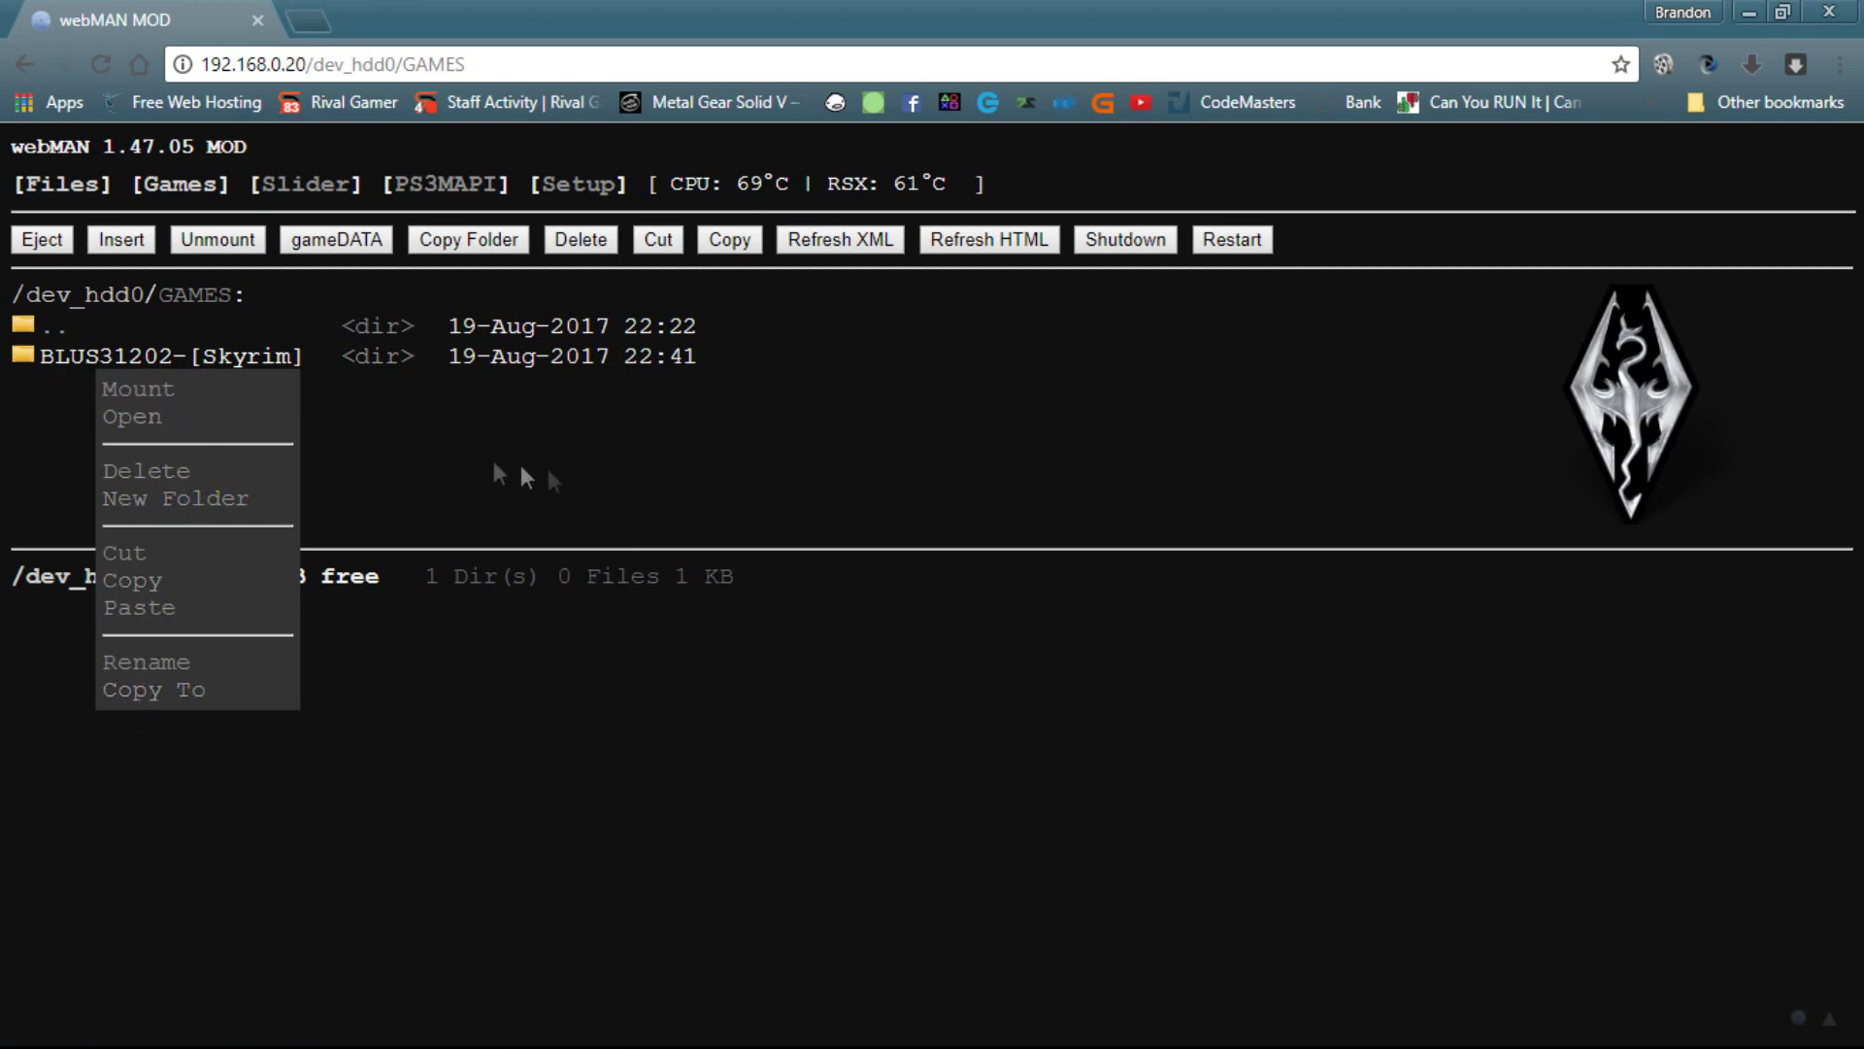
{"action": "left_click", "coordinate": [620, 487]}
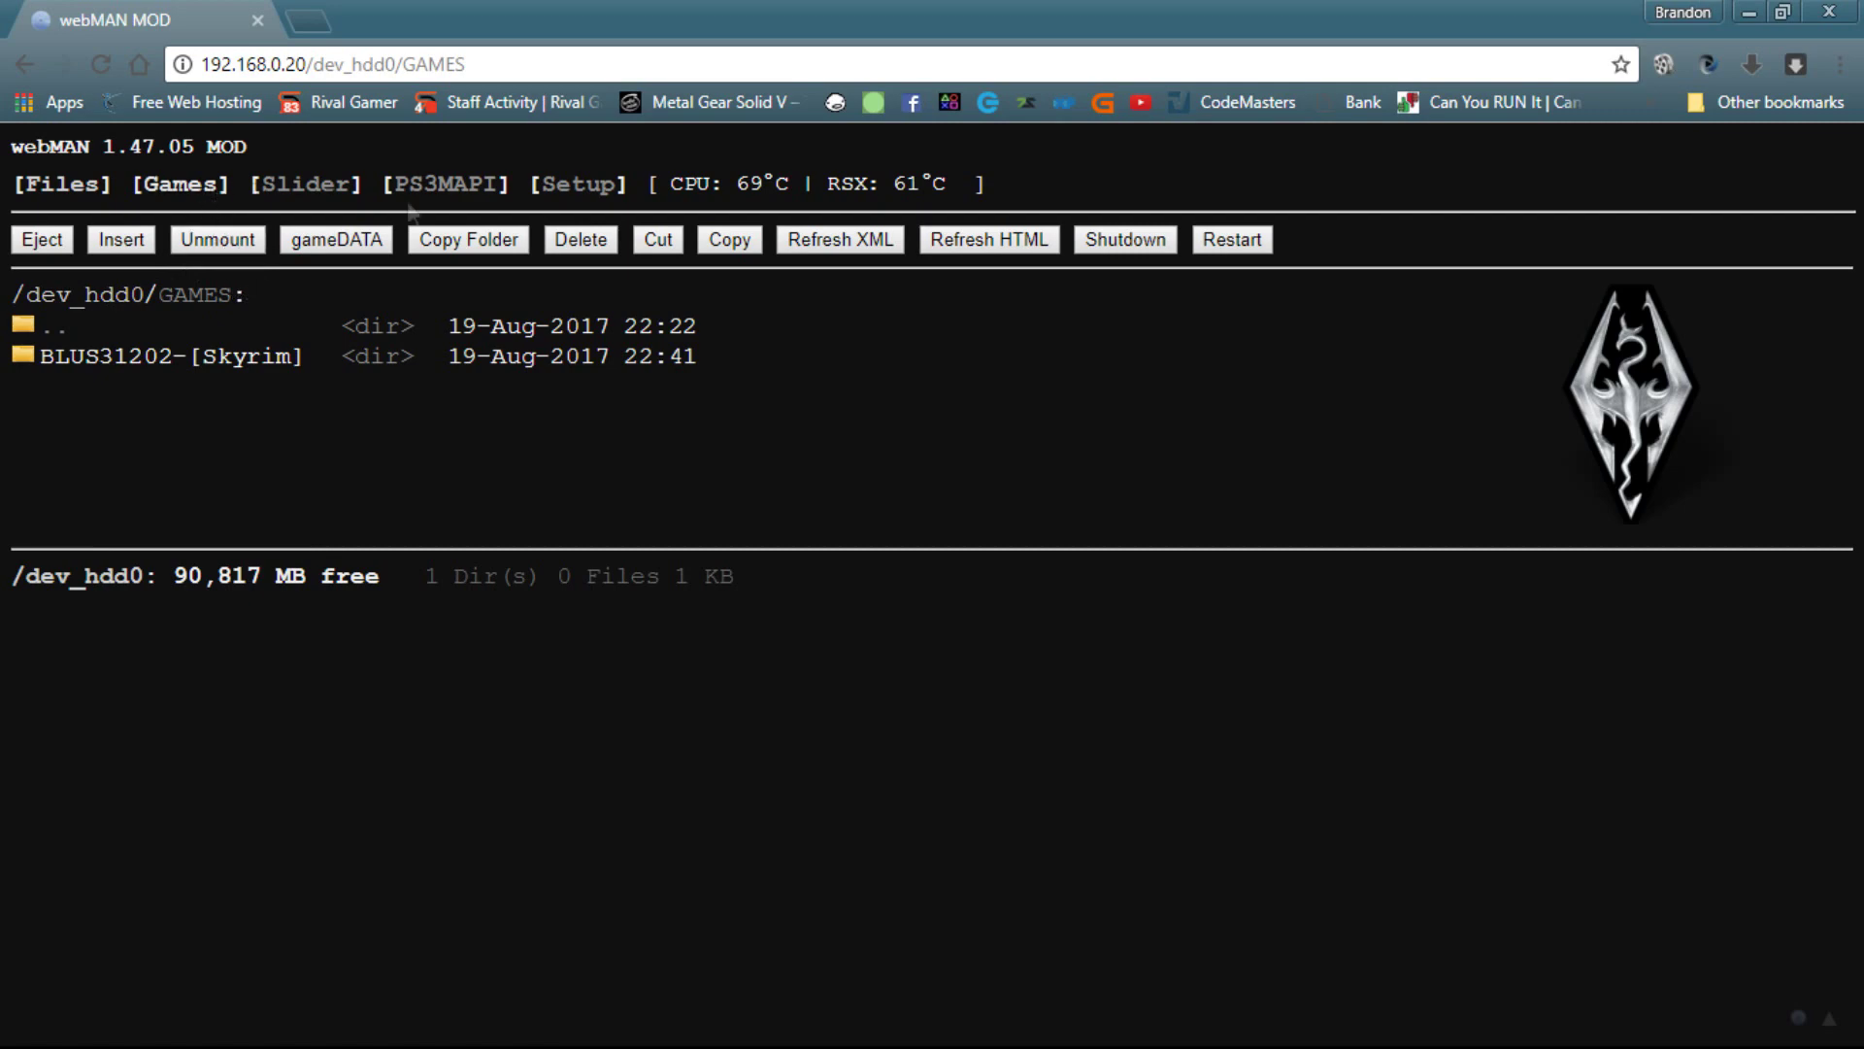
View the Games and Slider pages and open the CPU and RSX temperature page.
{"action": "left_click", "coordinate": [155, 185]}
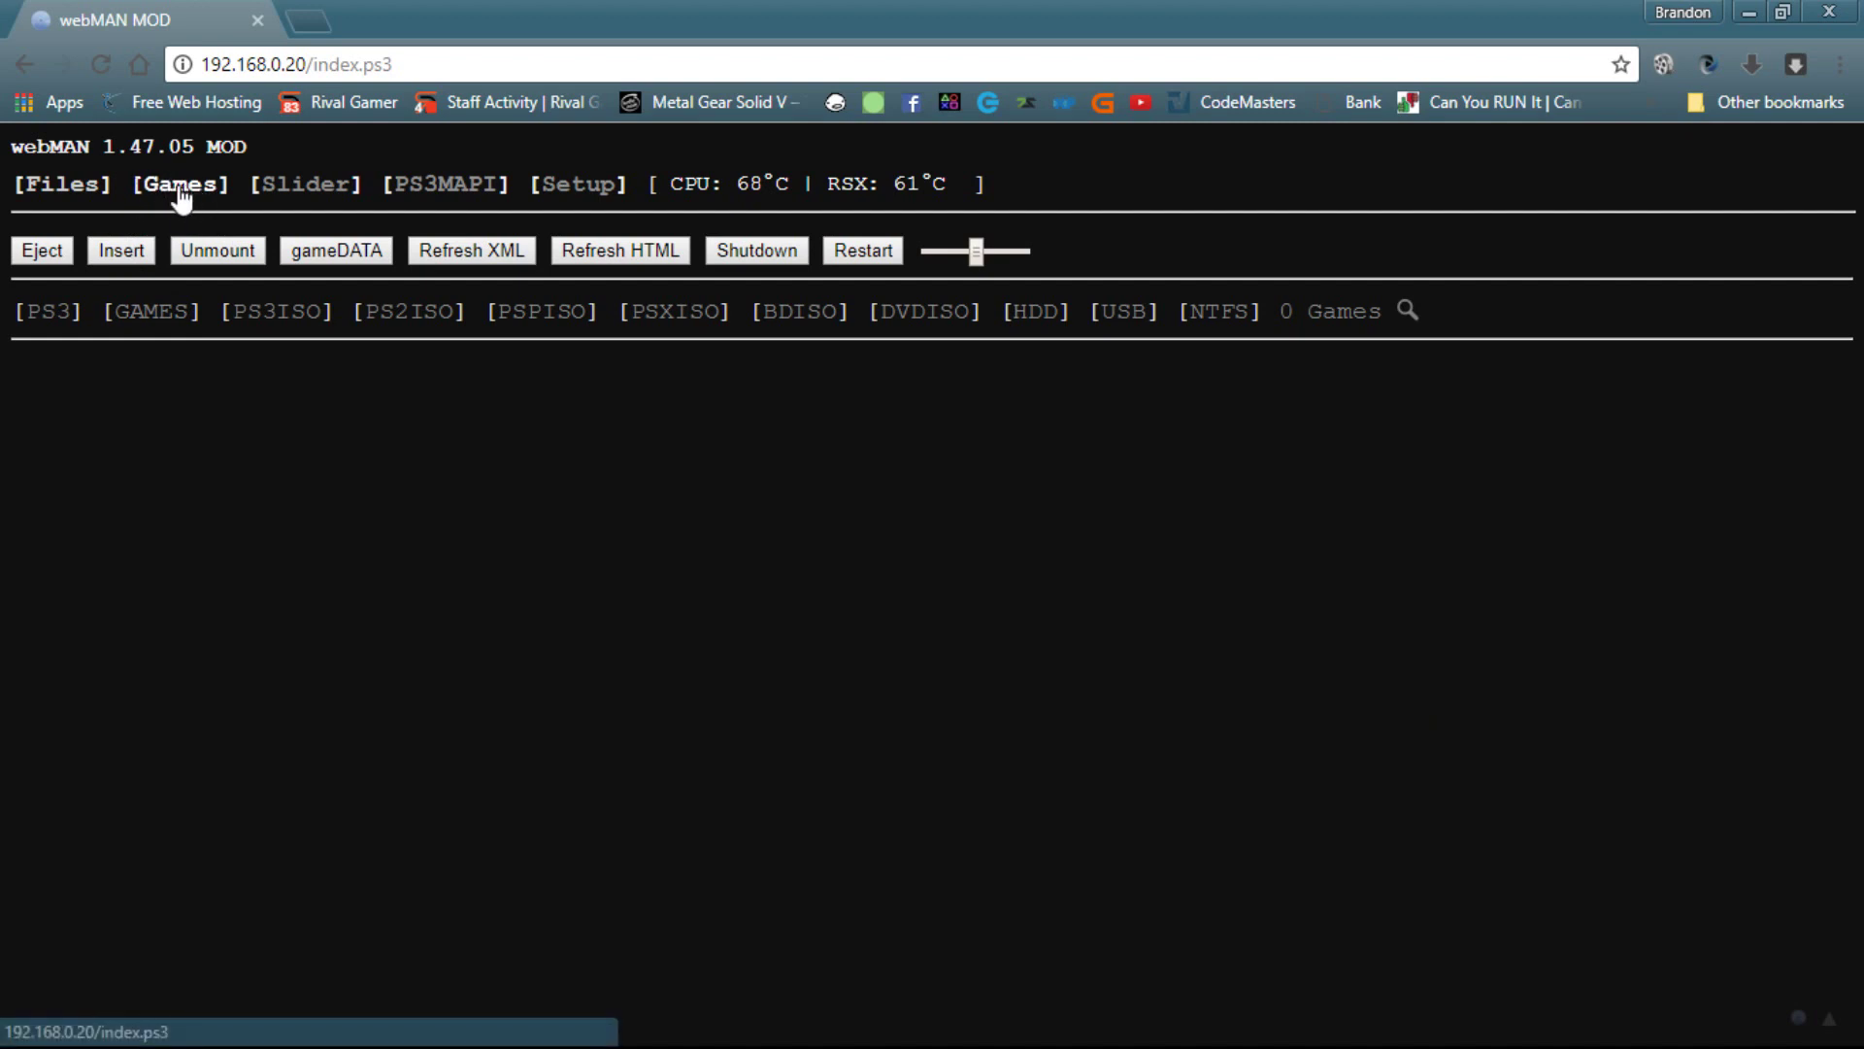
{"action": "left_click", "coordinate": [324, 207]}
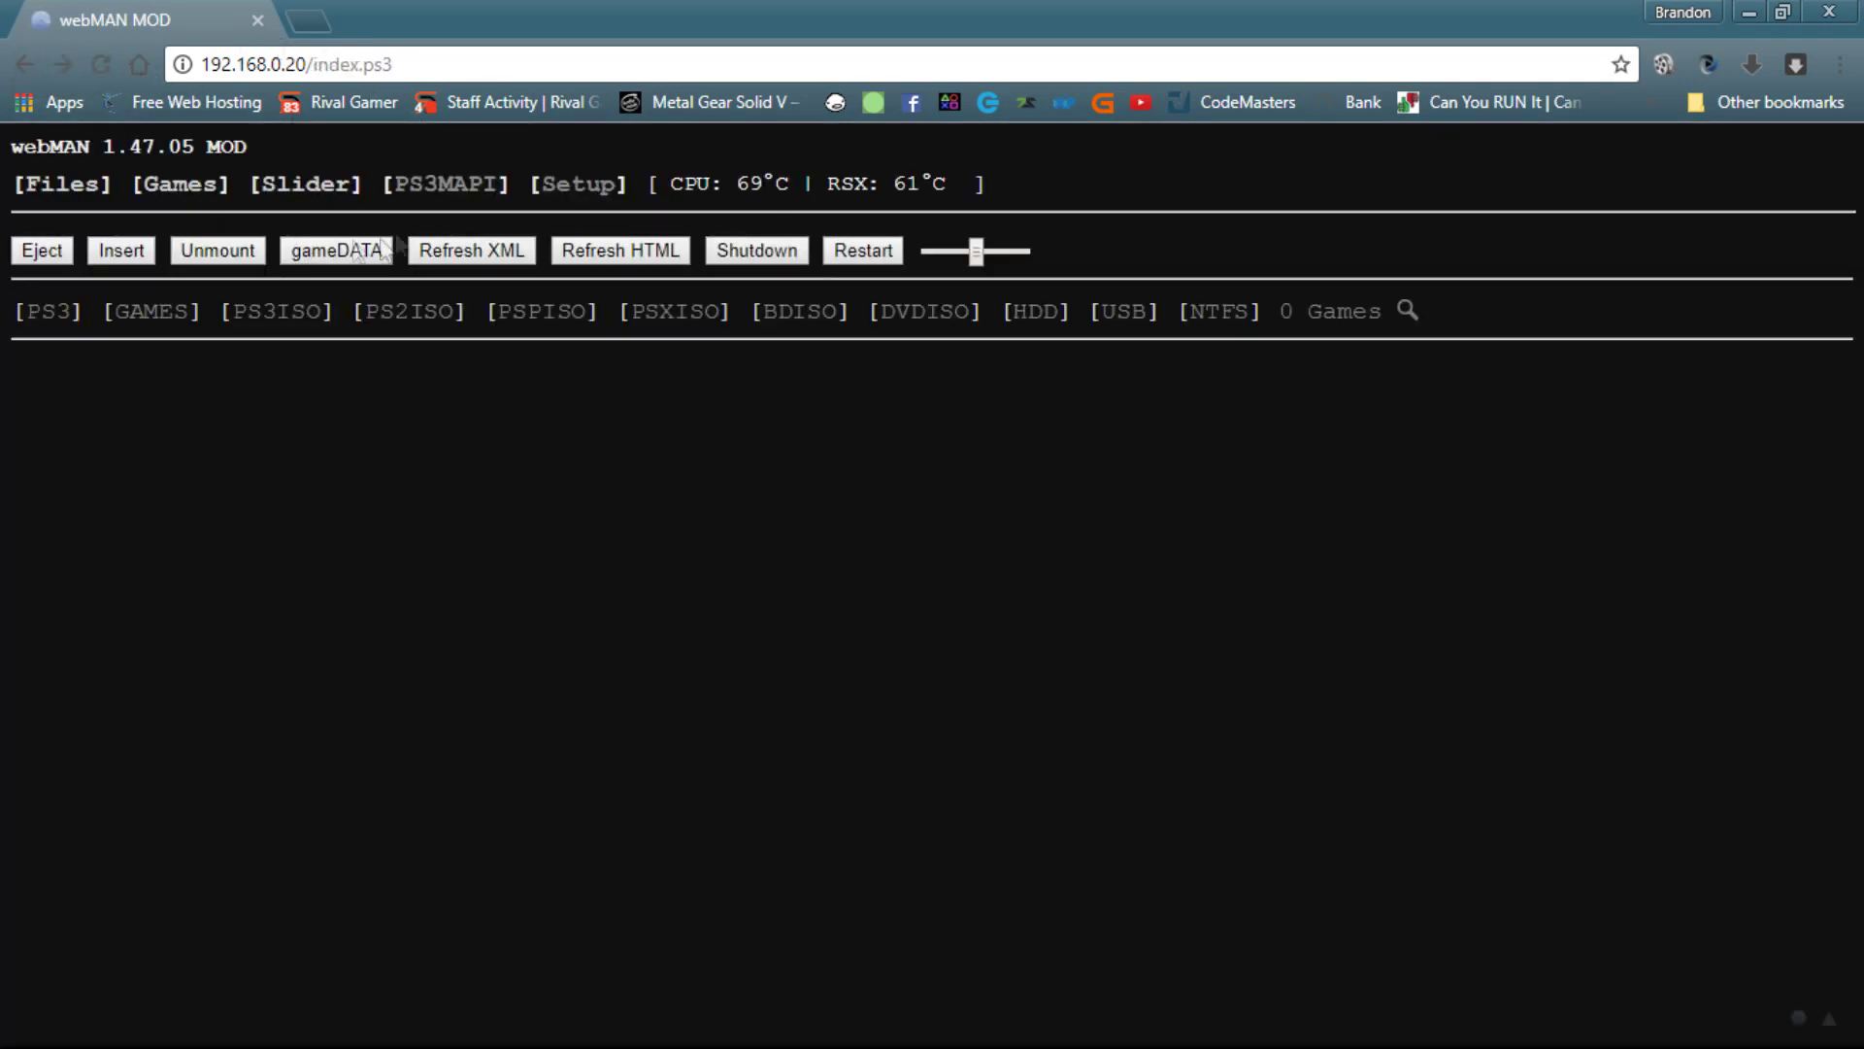
{"action": "left_click", "coordinate": [749, 195]}
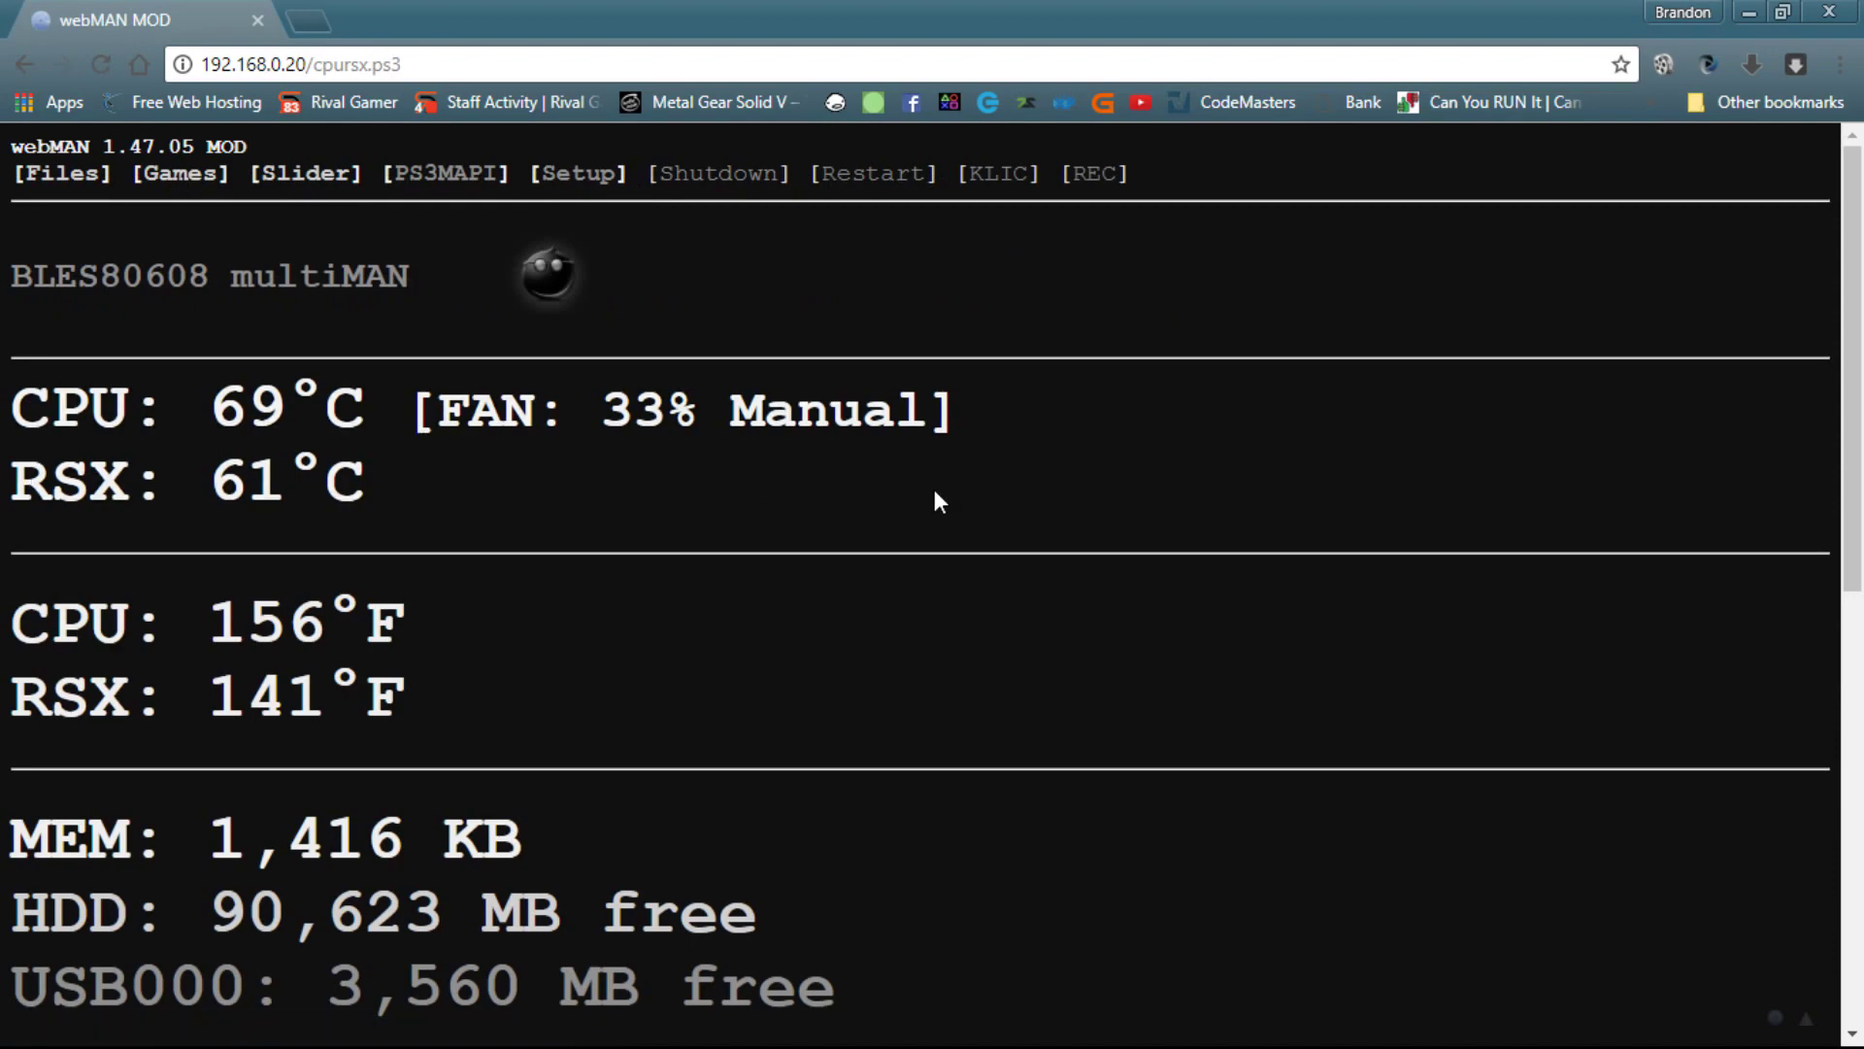
Examine the temperatures, free storage, fan speed, uptime and firmware details, briefly viewing the status page in full screen.
{"action": "scroll", "coordinate": [934, 500], "scroll_direction": "down", "scroll_amount": 3}
{"action": "scroll", "coordinate": [865, 749], "scroll_direction": "down", "scroll_amount": 2}
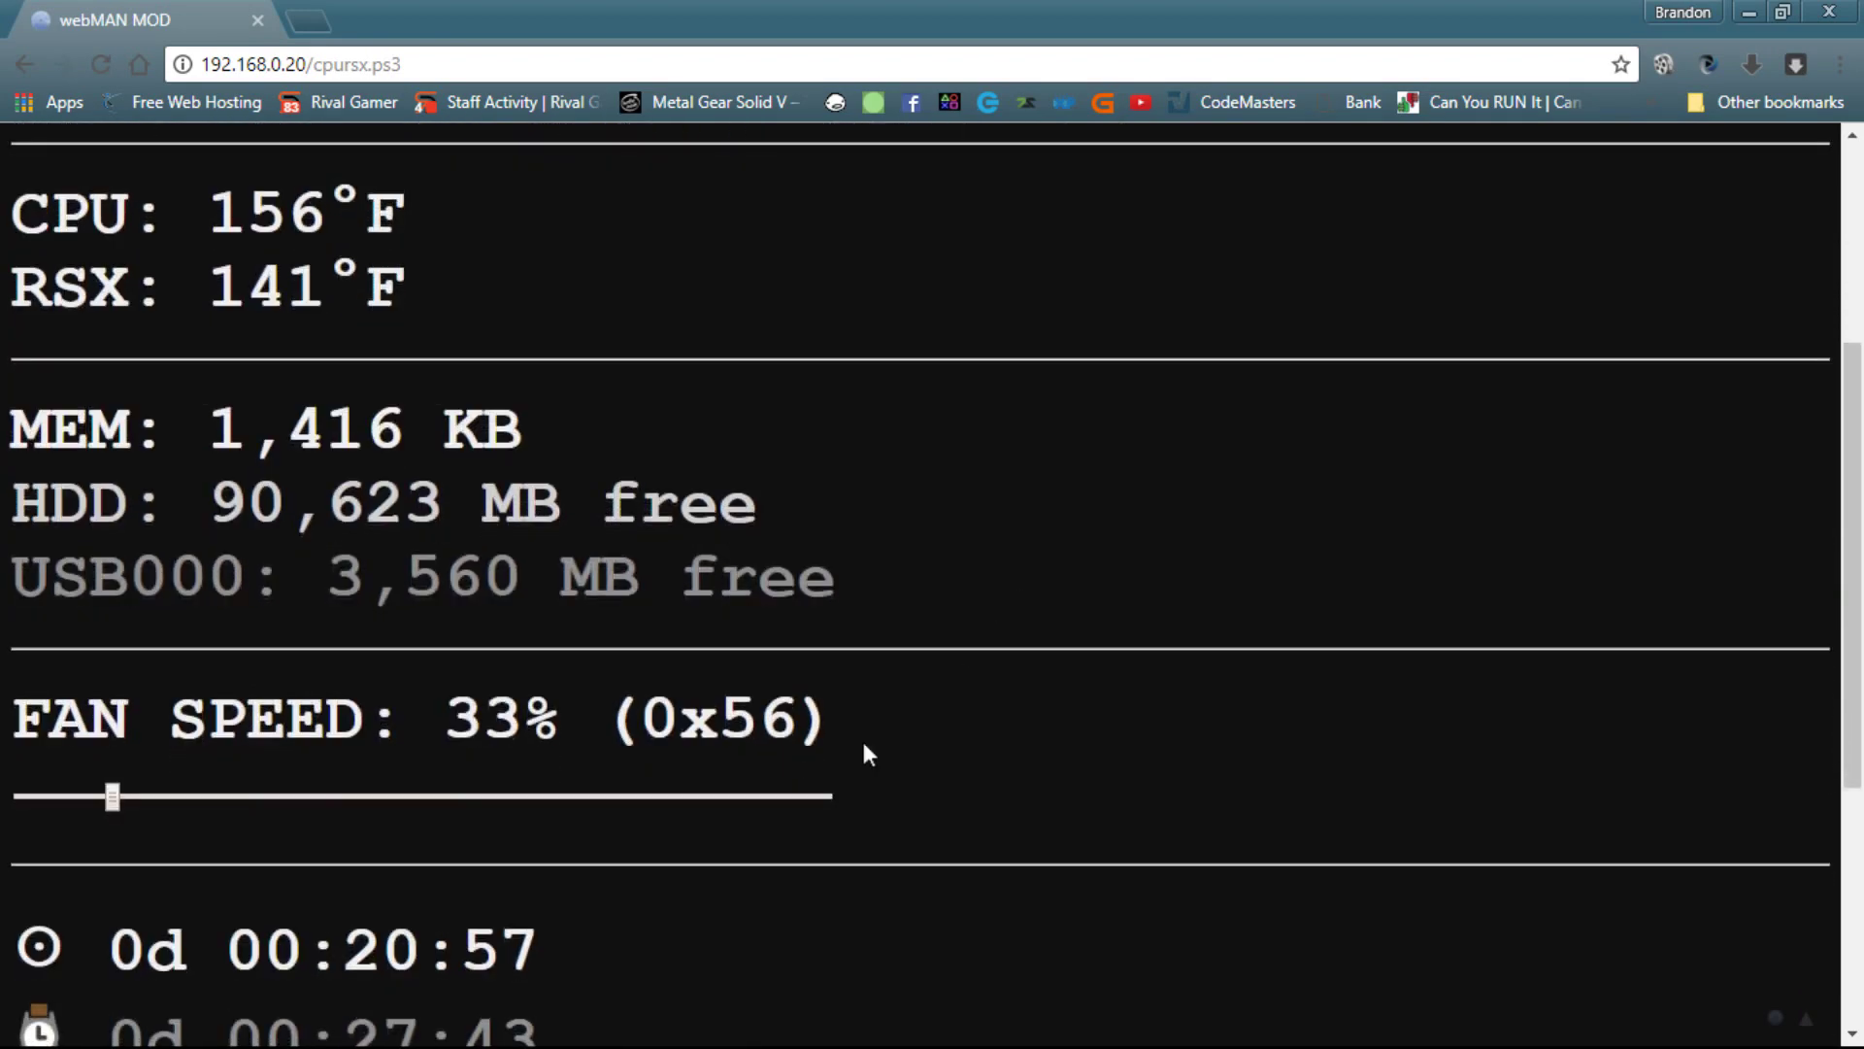
{"action": "scroll", "coordinate": [740, 680], "scroll_direction": "down", "scroll_amount": 2}
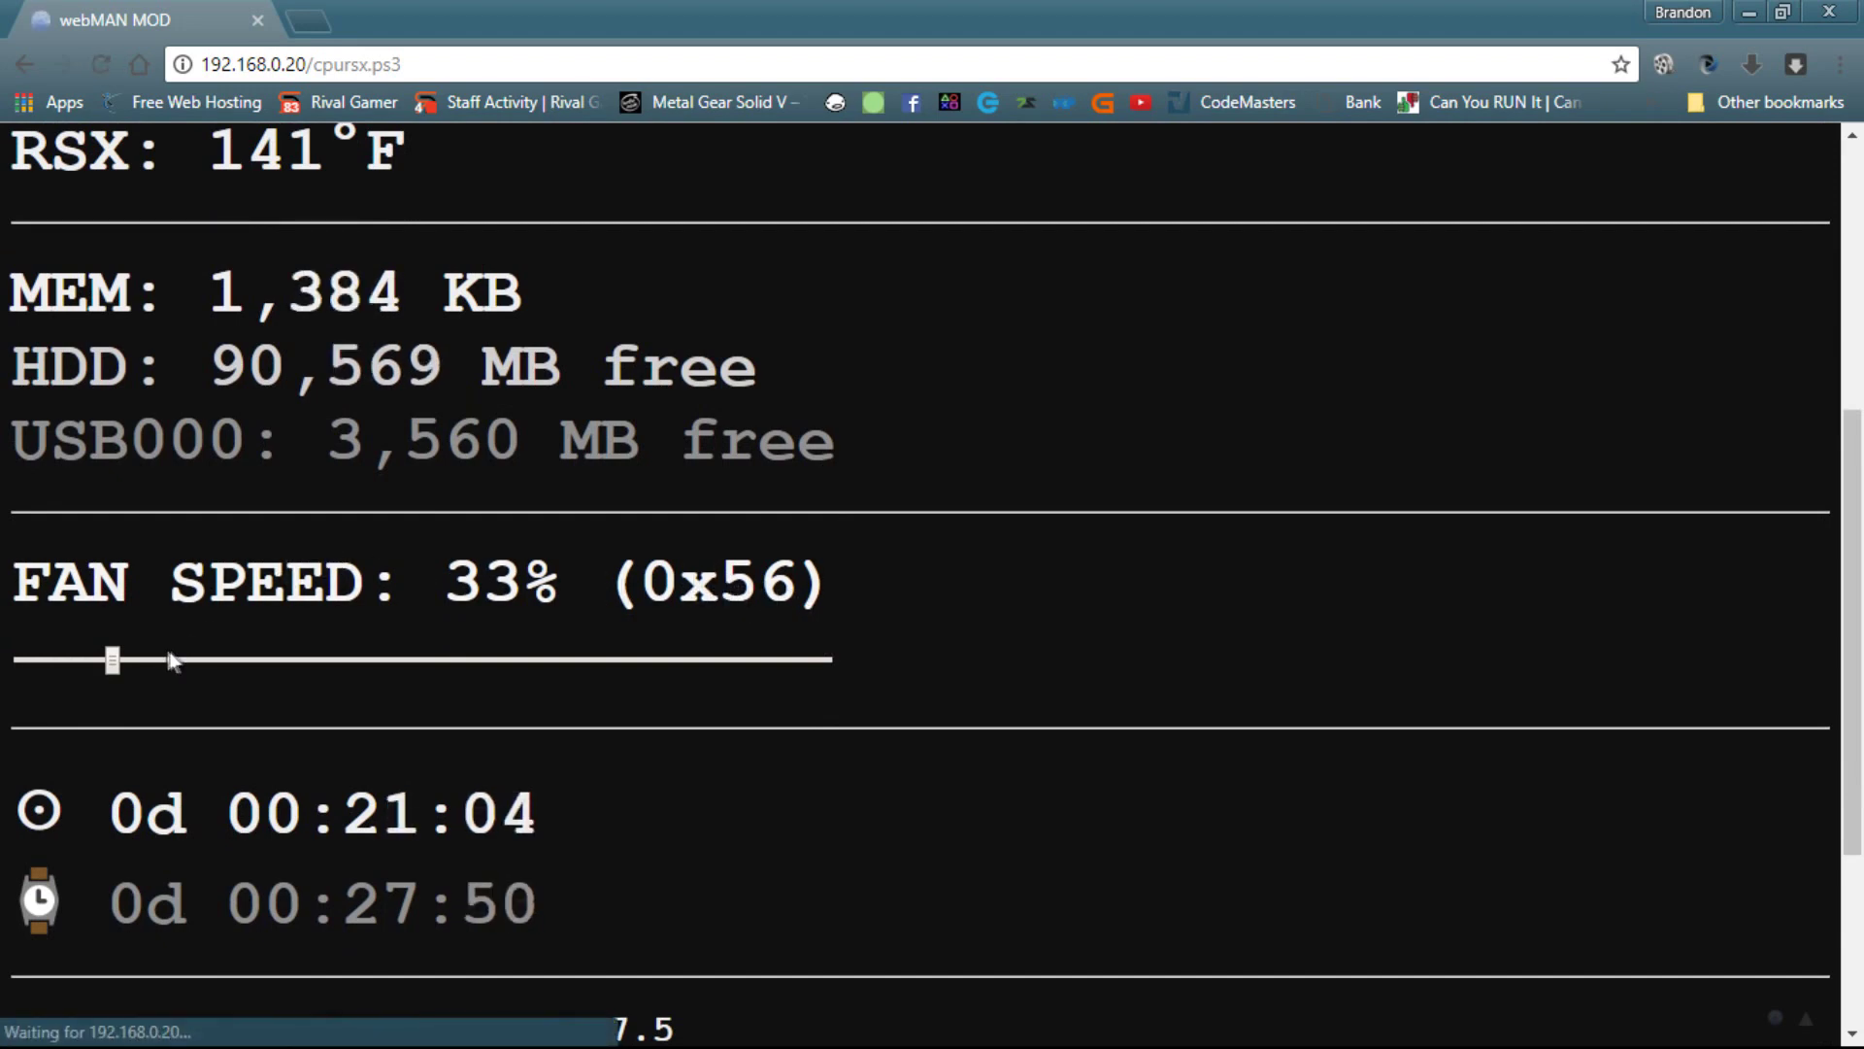
{"action": "scroll", "coordinate": [113, 668], "scroll_direction": "down", "scroll_amount": 1}
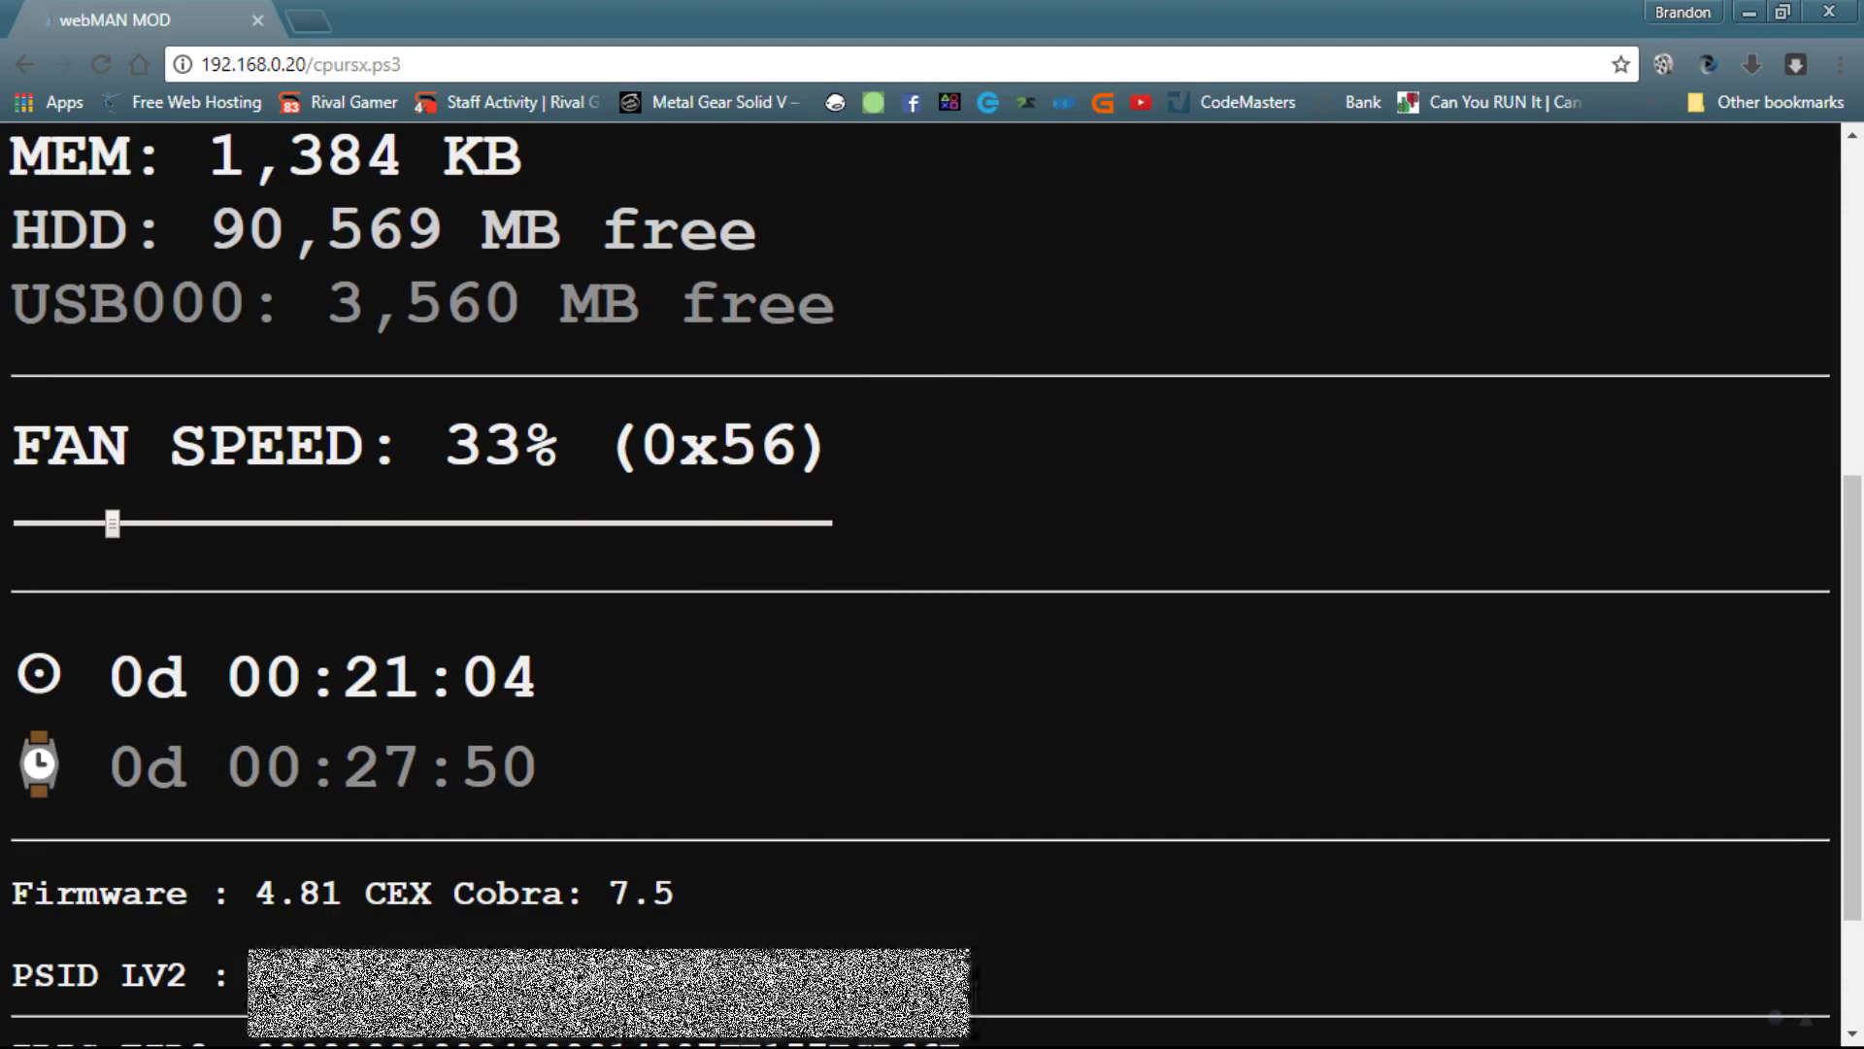
{"action": "scroll", "coordinate": [1157, 490], "scroll_direction": "down", "scroll_amount": 1}
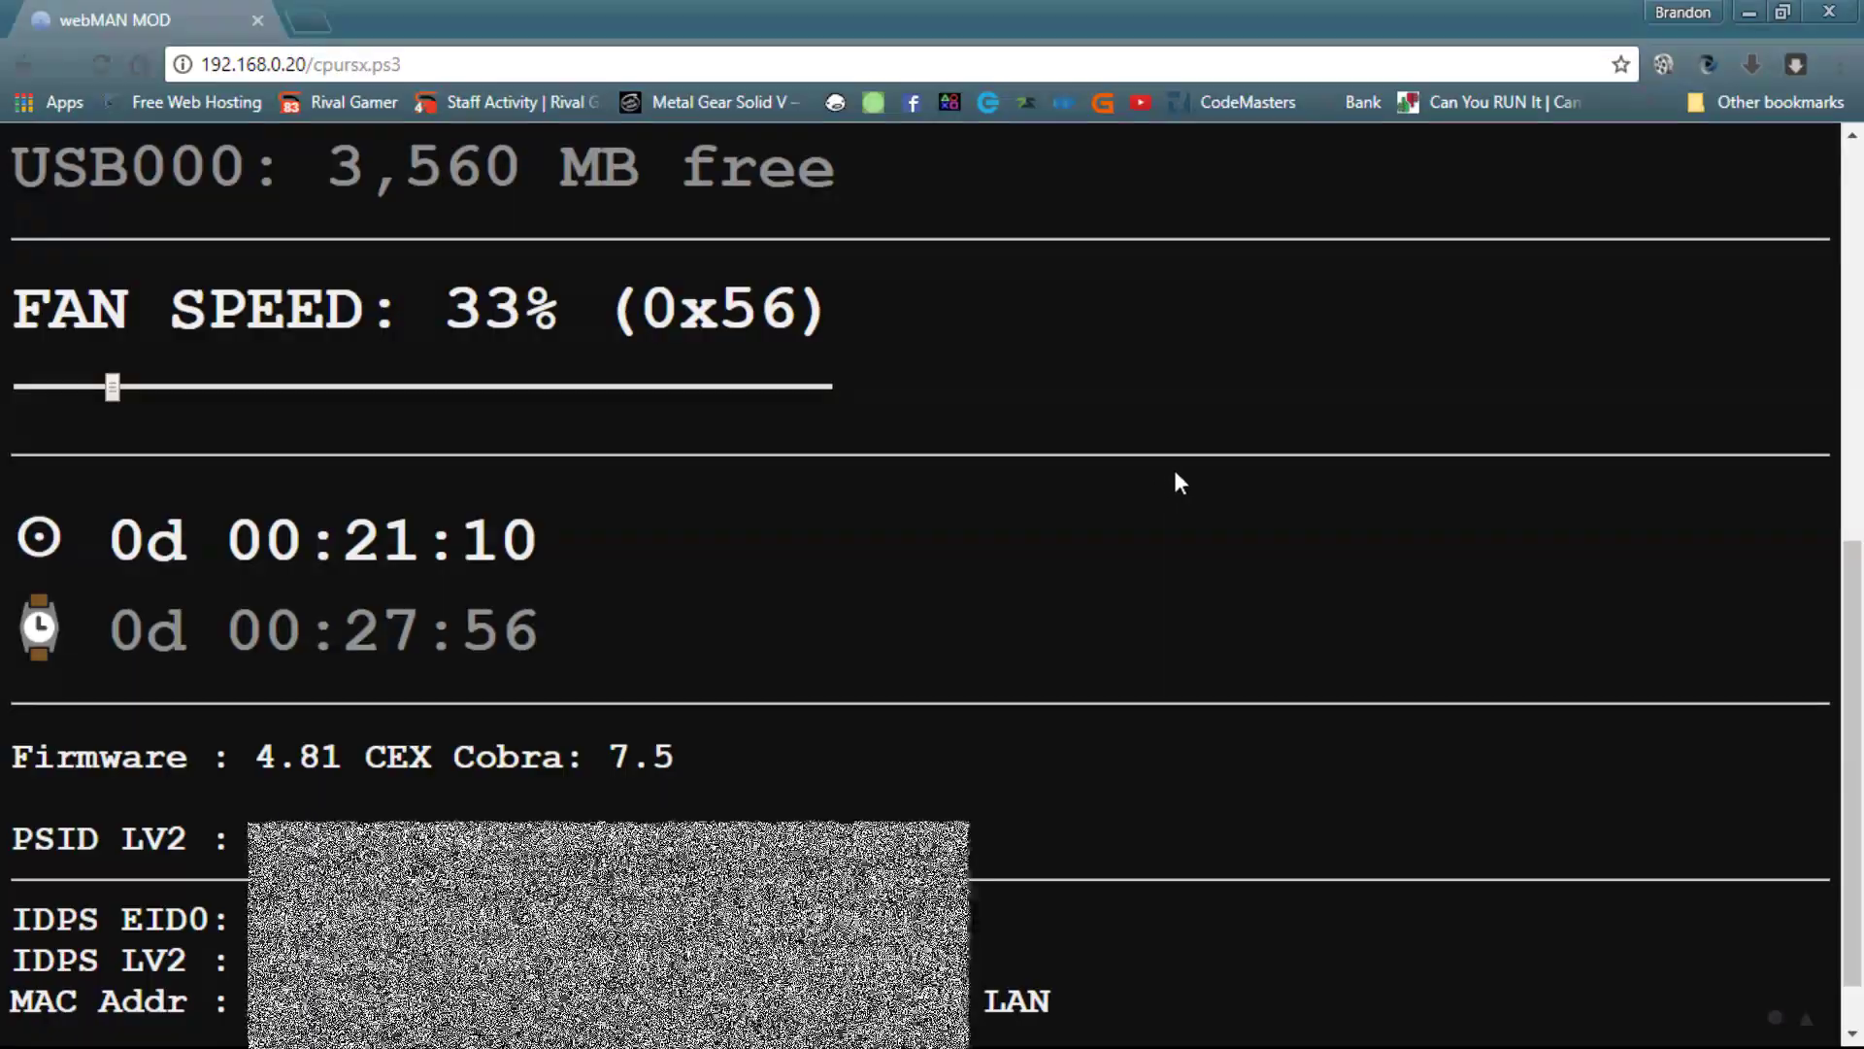
{"action": "scroll", "coordinate": [1359, 594], "scroll_direction": "up", "scroll_amount": 1}
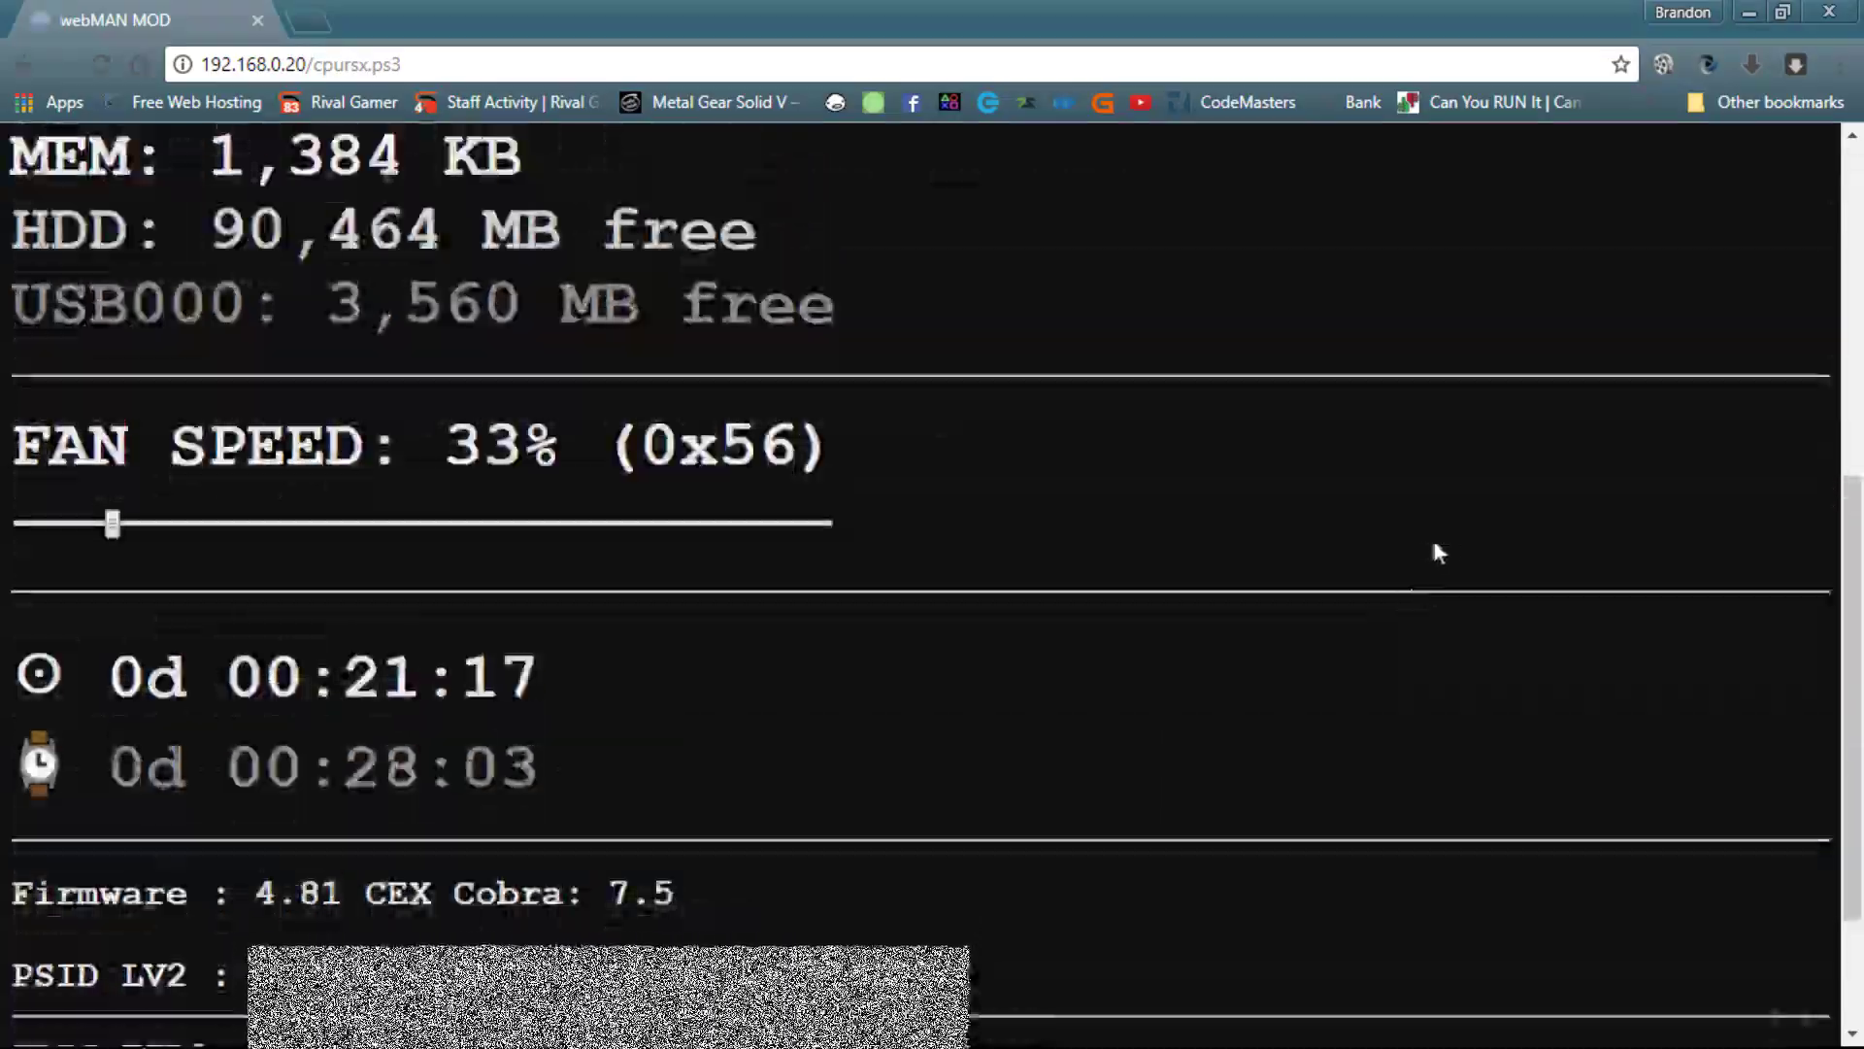
{"action": "scroll", "coordinate": [1440, 515], "scroll_direction": "down", "scroll_amount": 1}
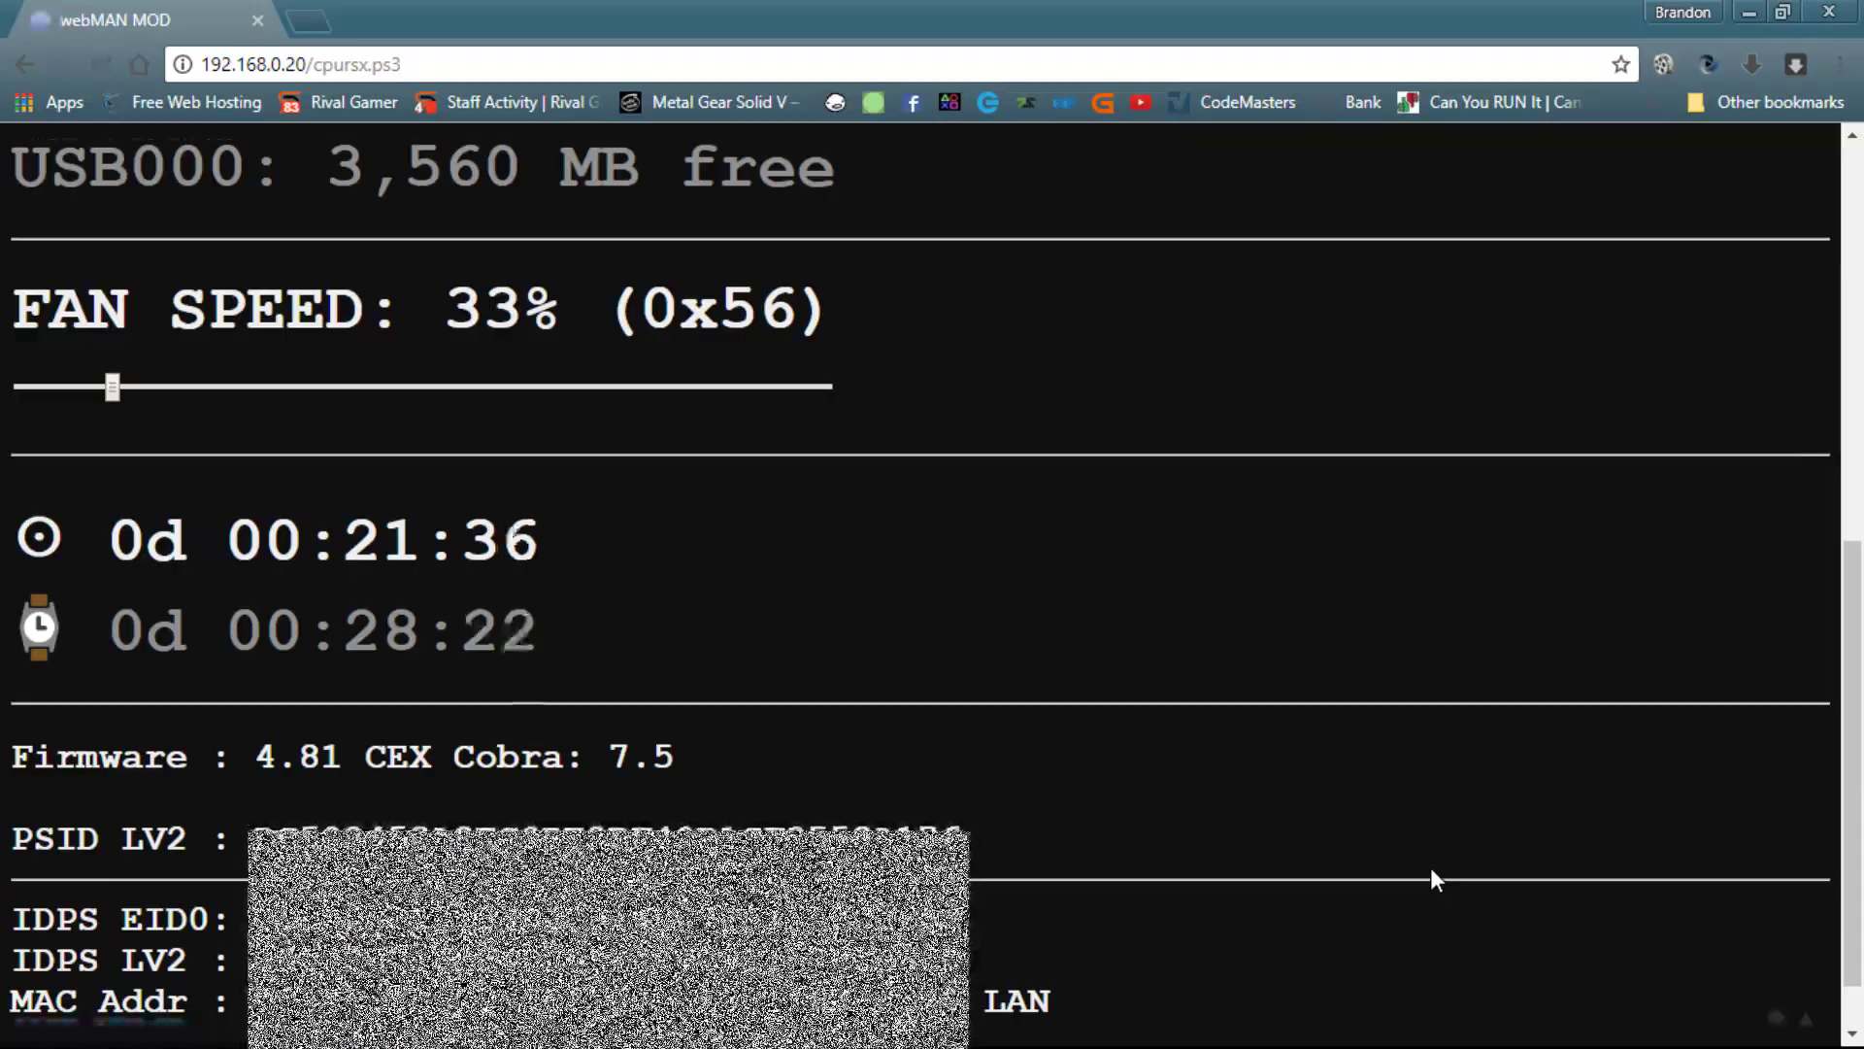
{"action": "scroll", "coordinate": [1433, 874], "scroll_direction": "up", "scroll_amount": 3}
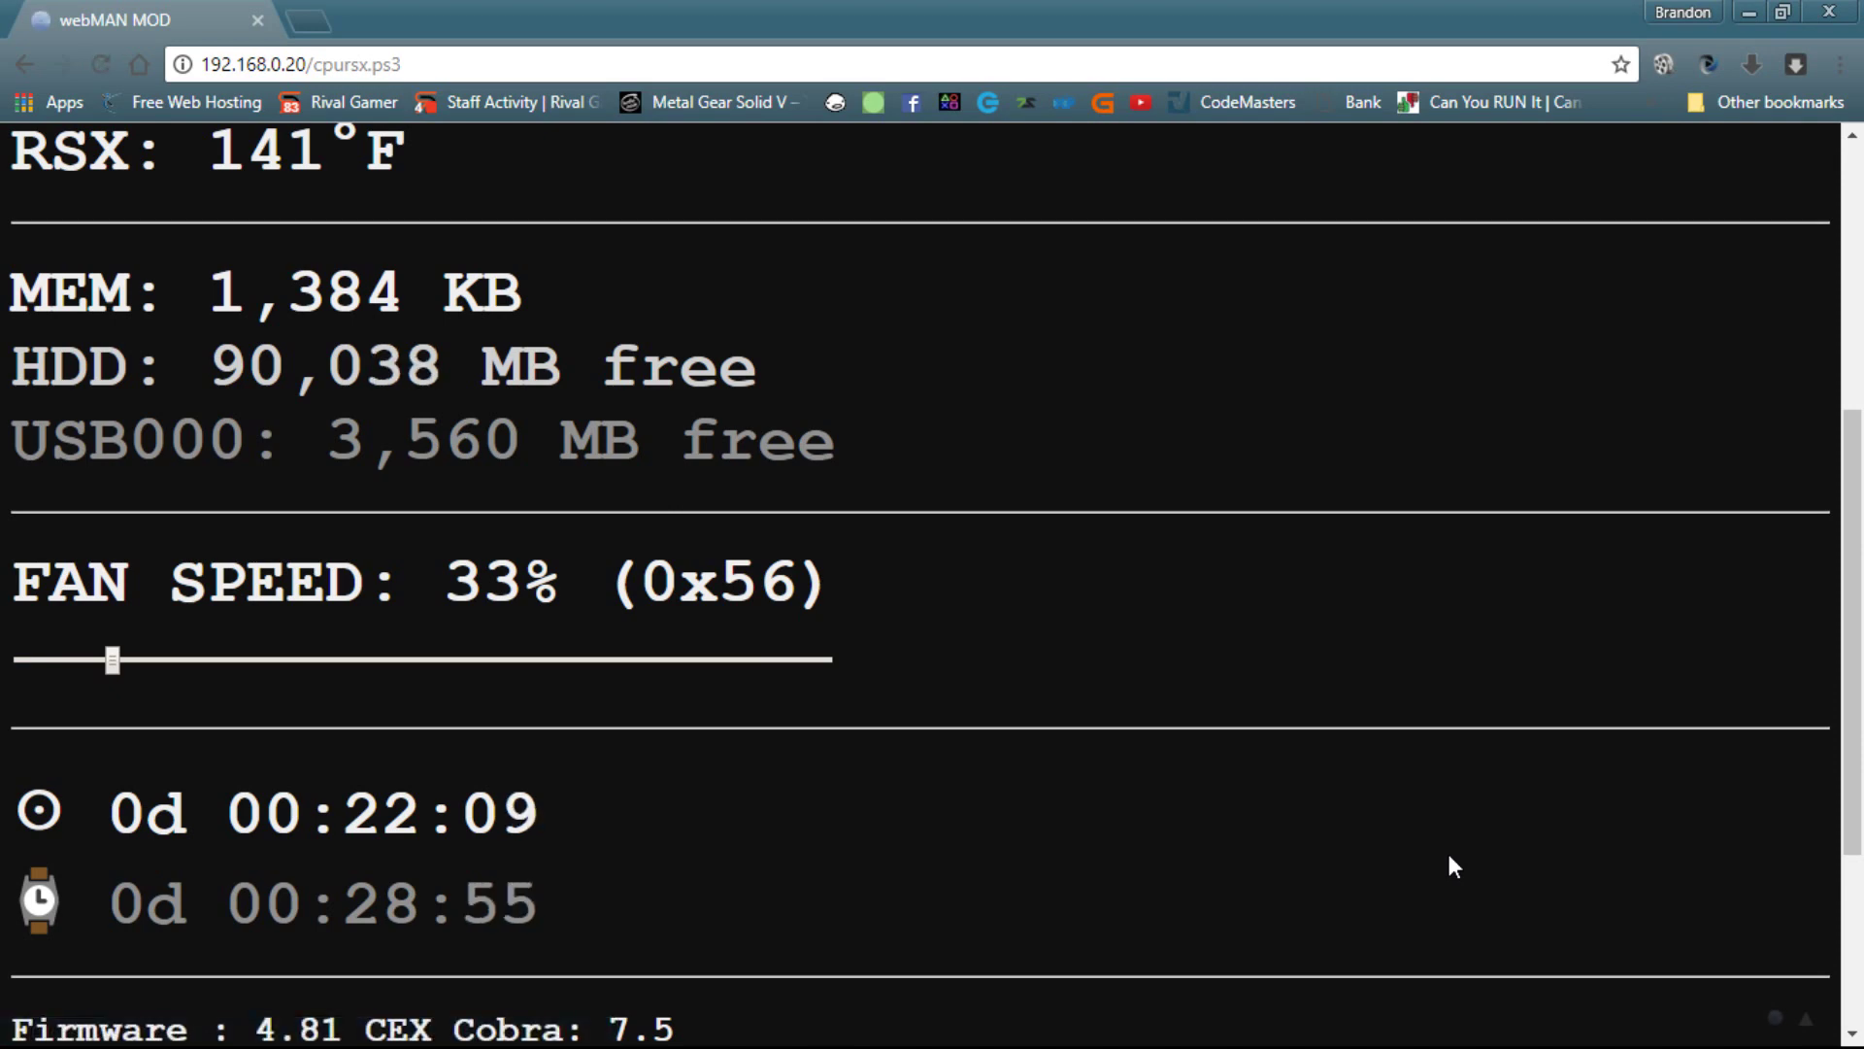
{"action": "key", "text": "F11"}
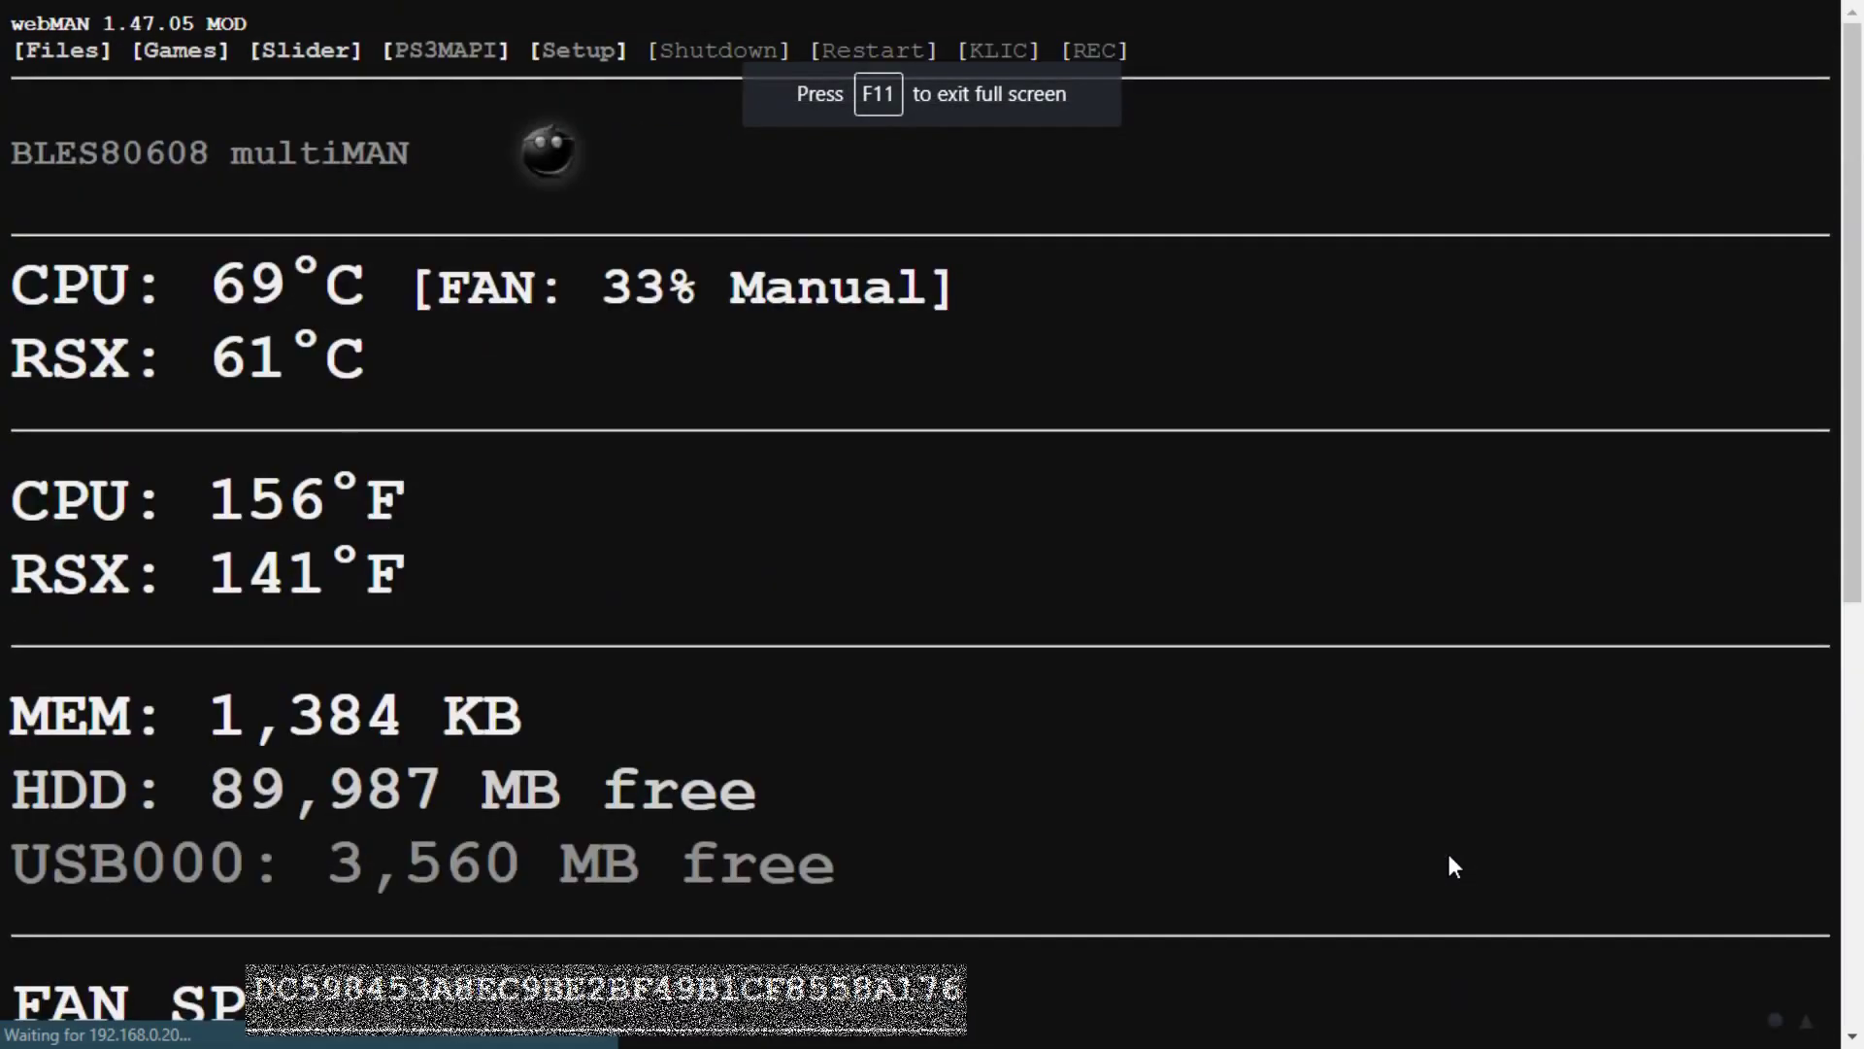
{"action": "key", "text": "F11"}
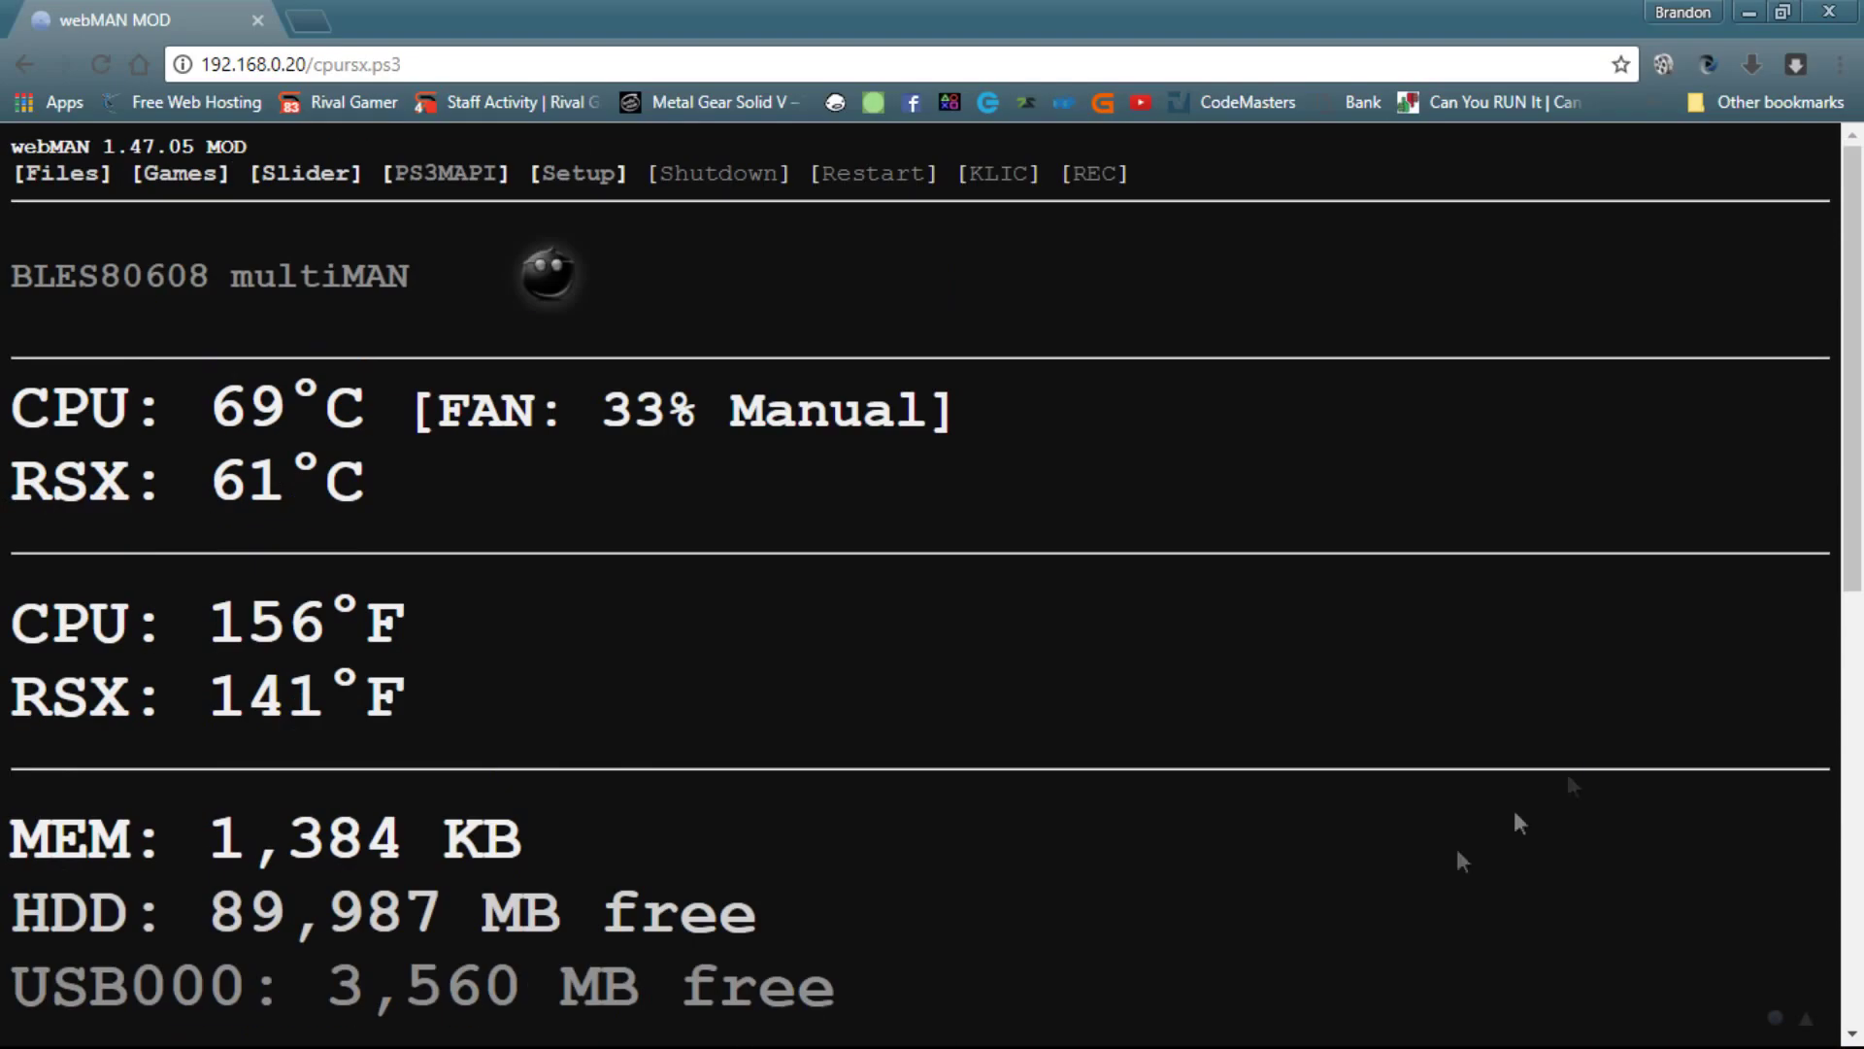
Review the fan control and webMAN MOD options on the Setup page.
{"action": "left_click", "coordinate": [1098, 174]}
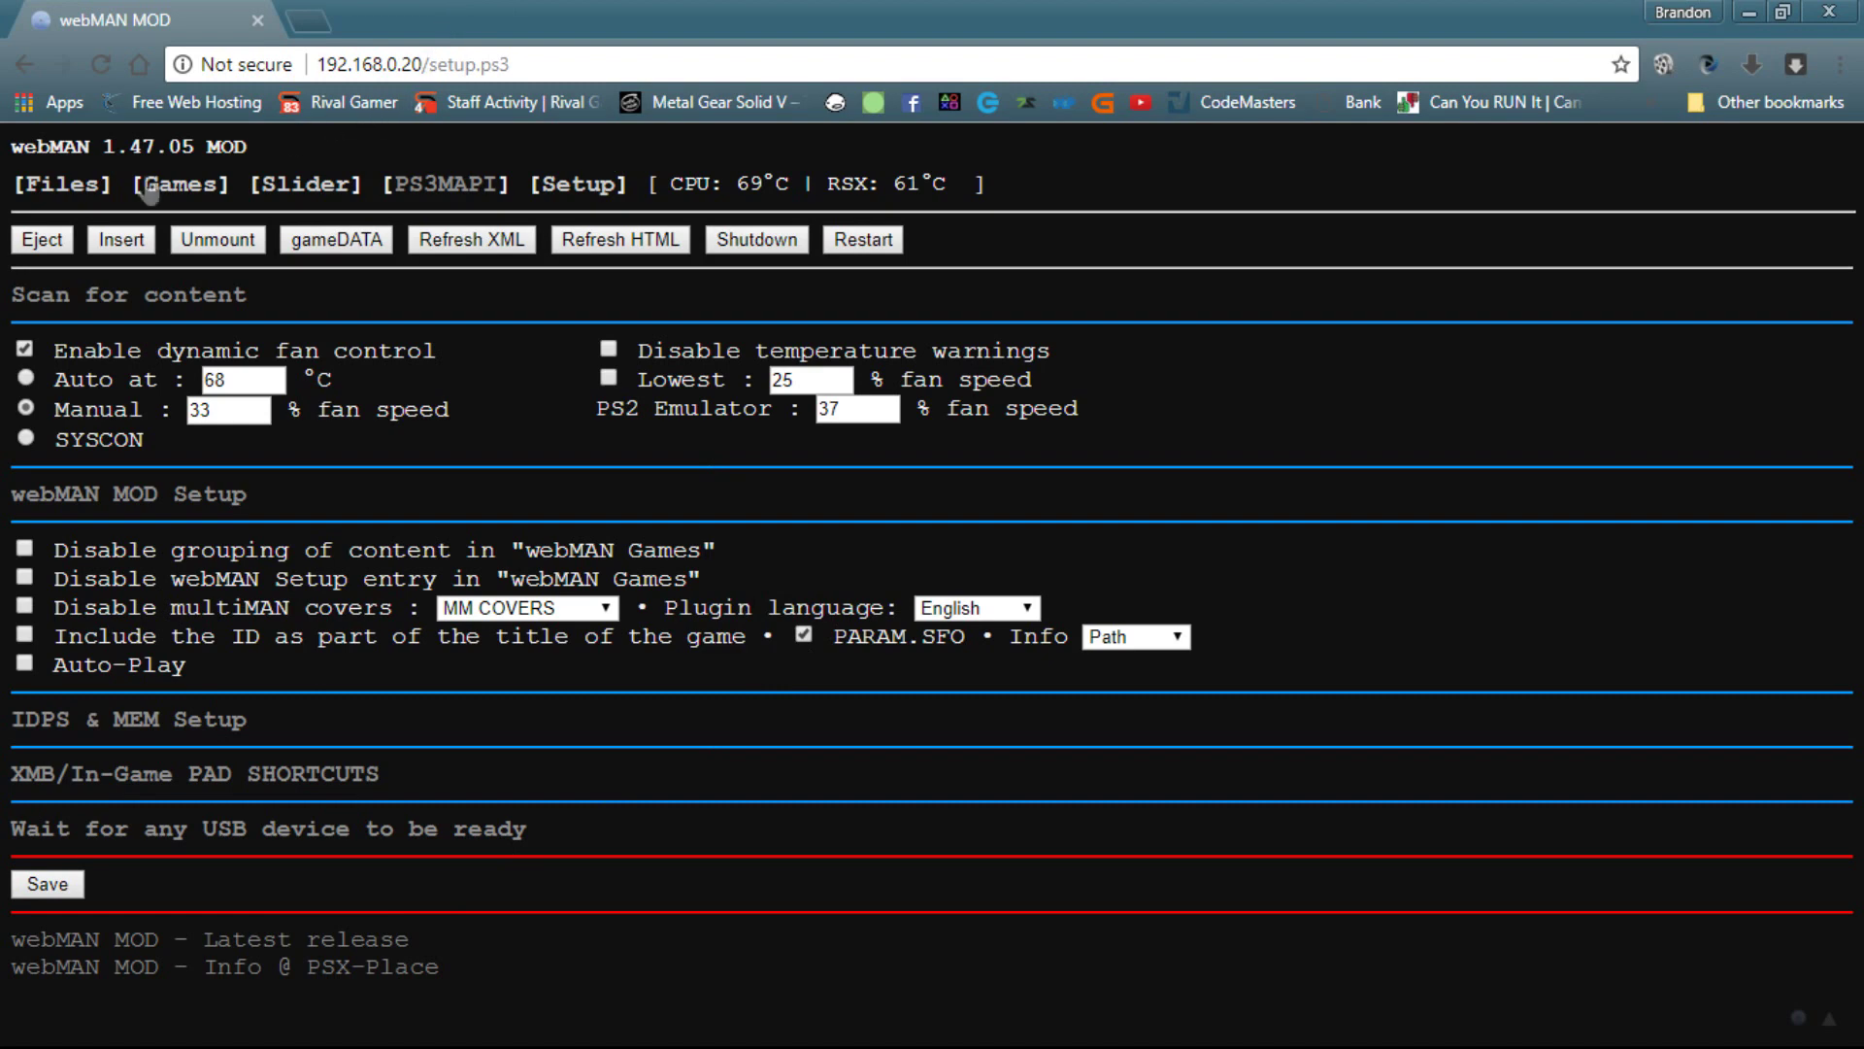
{"action": "left_click", "coordinate": [86, 187]}
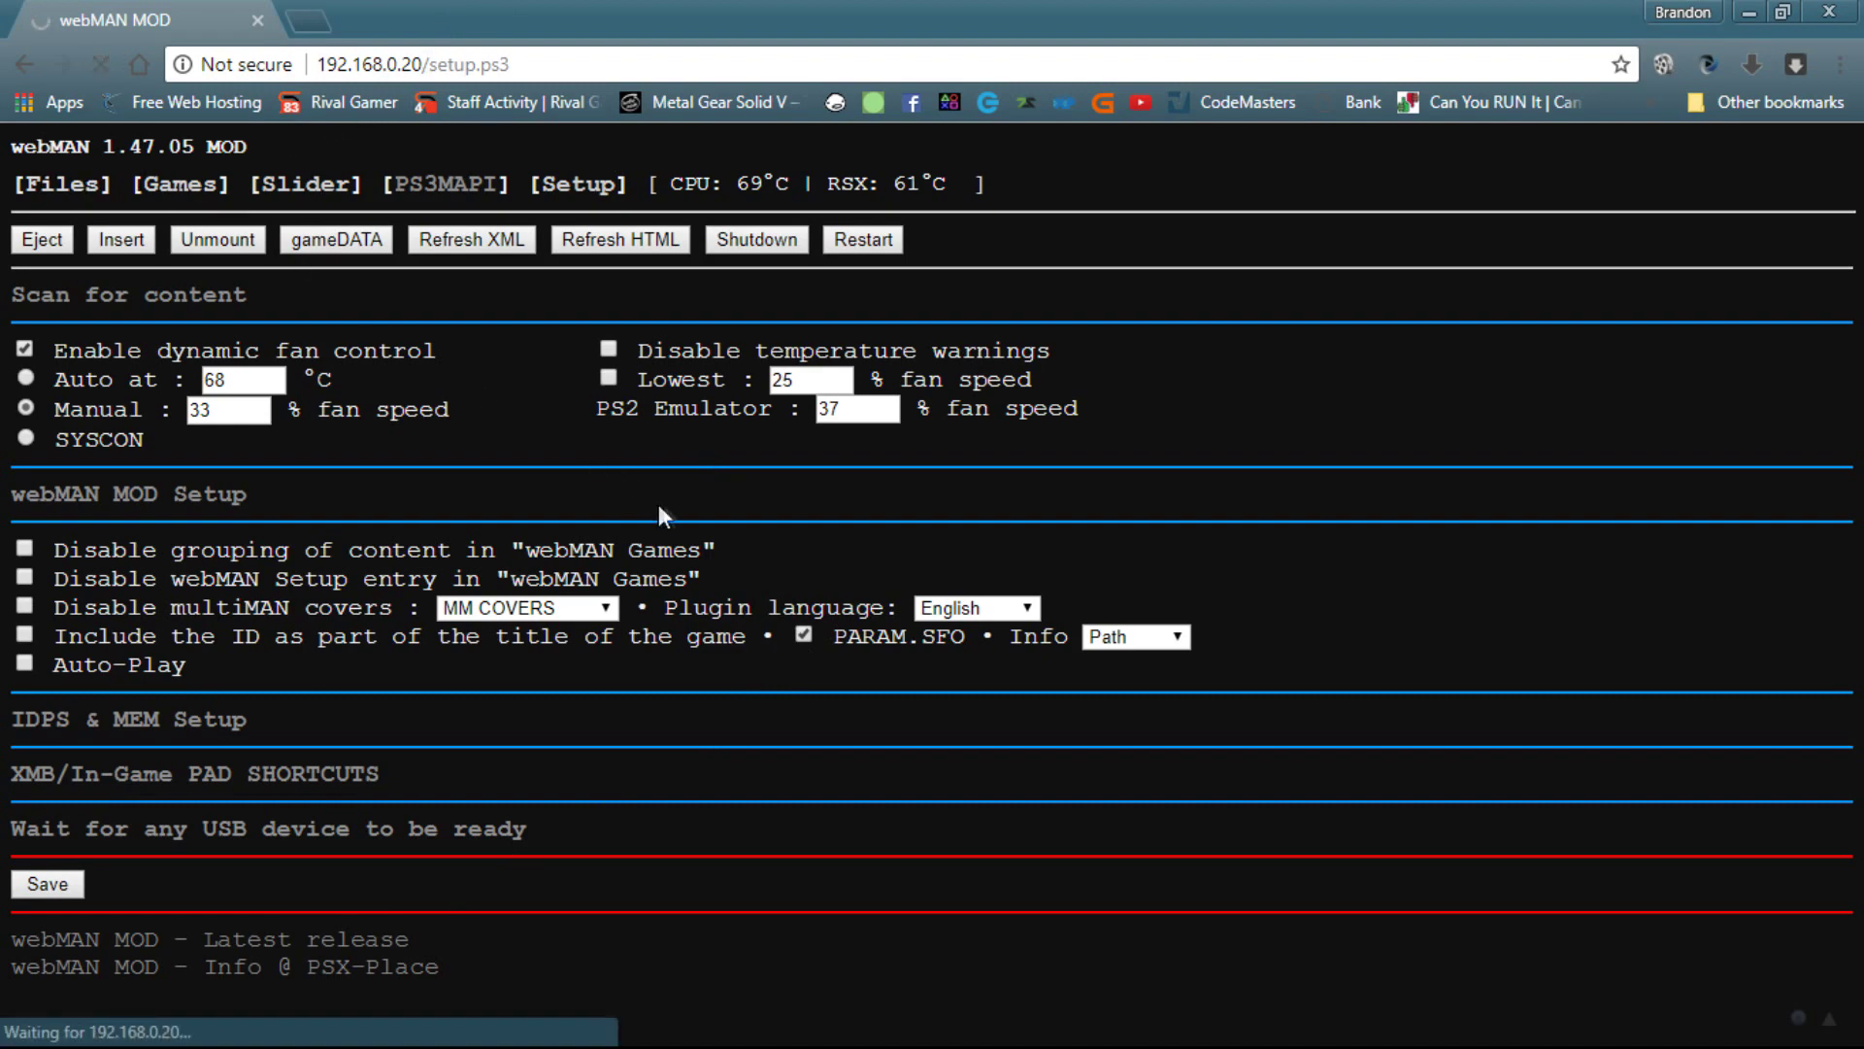
Open the PS3MAPI page and send the console the notification "Hello From RivalGamer :D".
{"action": "left_click", "coordinate": [454, 187]}
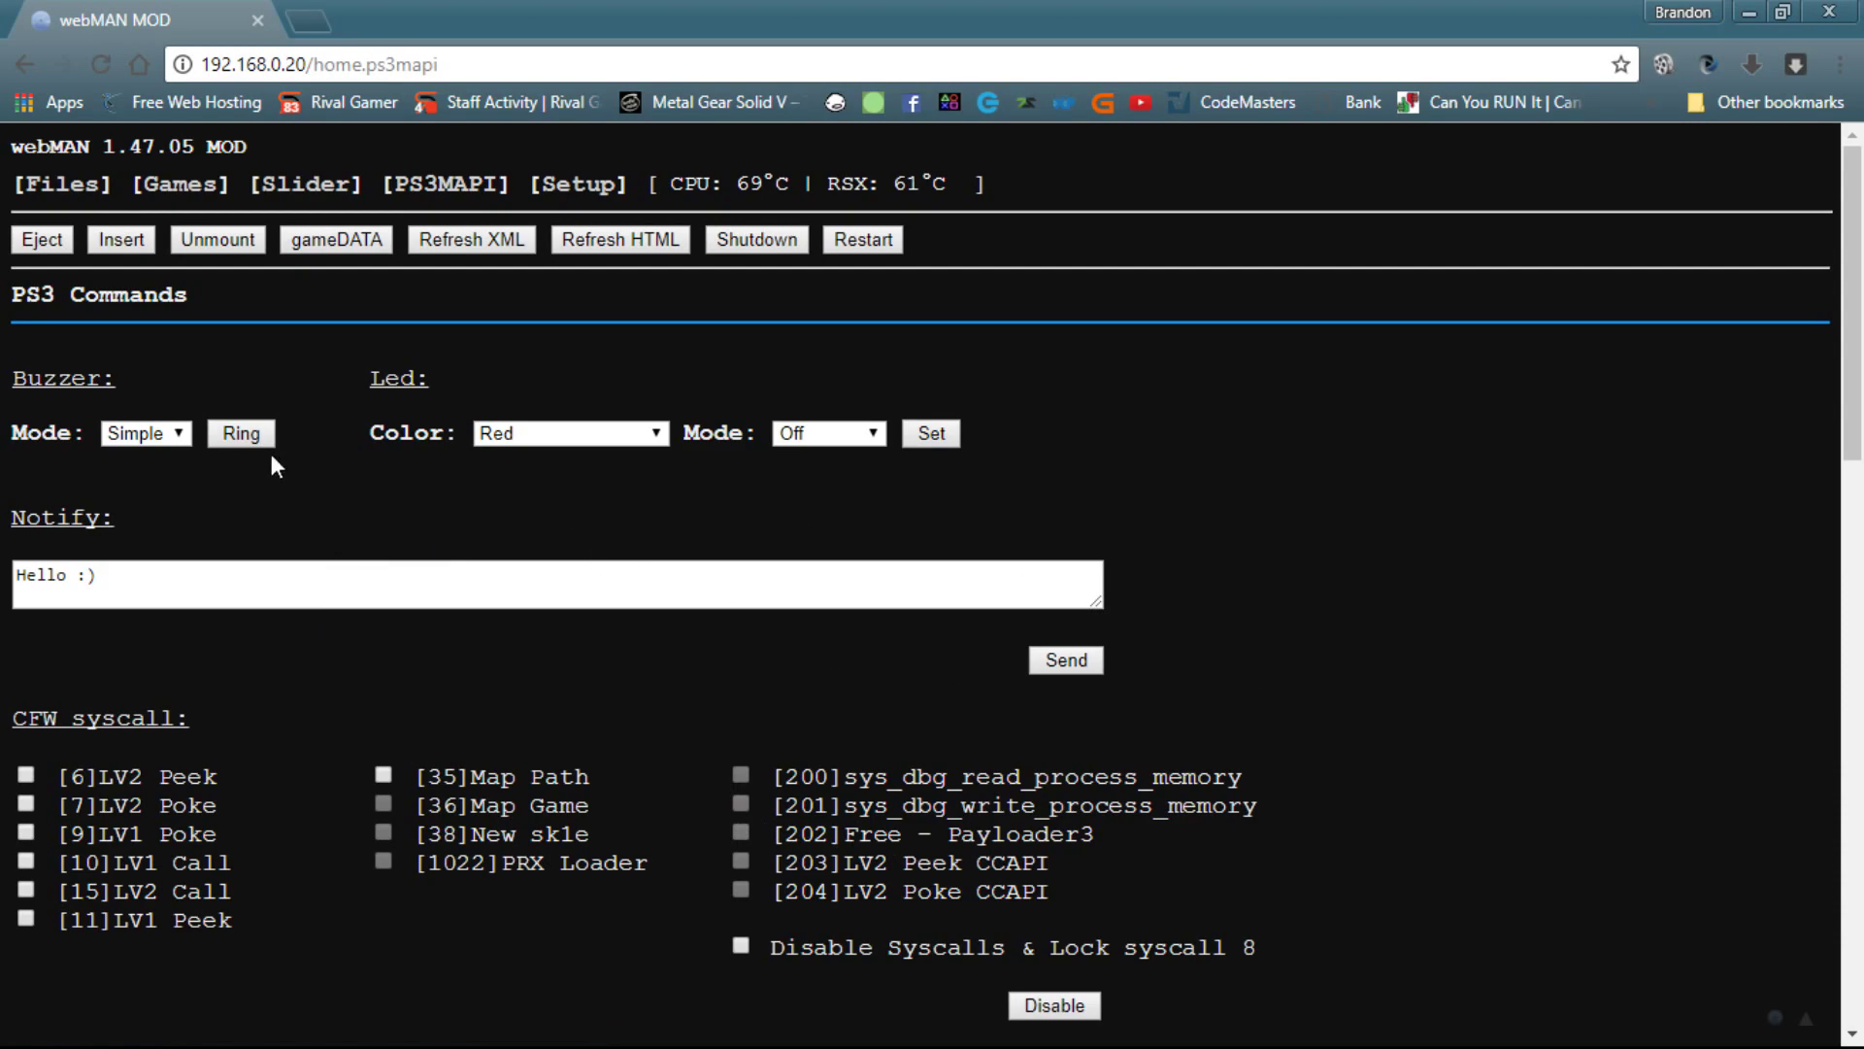
{"action": "scroll", "coordinate": [291, 471], "scroll_direction": "down", "scroll_amount": 4}
{"action": "scroll", "coordinate": [308, 486], "scroll_direction": "up", "scroll_amount": 4}
{"action": "left_click_drag", "start_coordinate": [199, 599], "coordinate": [4, 550]}
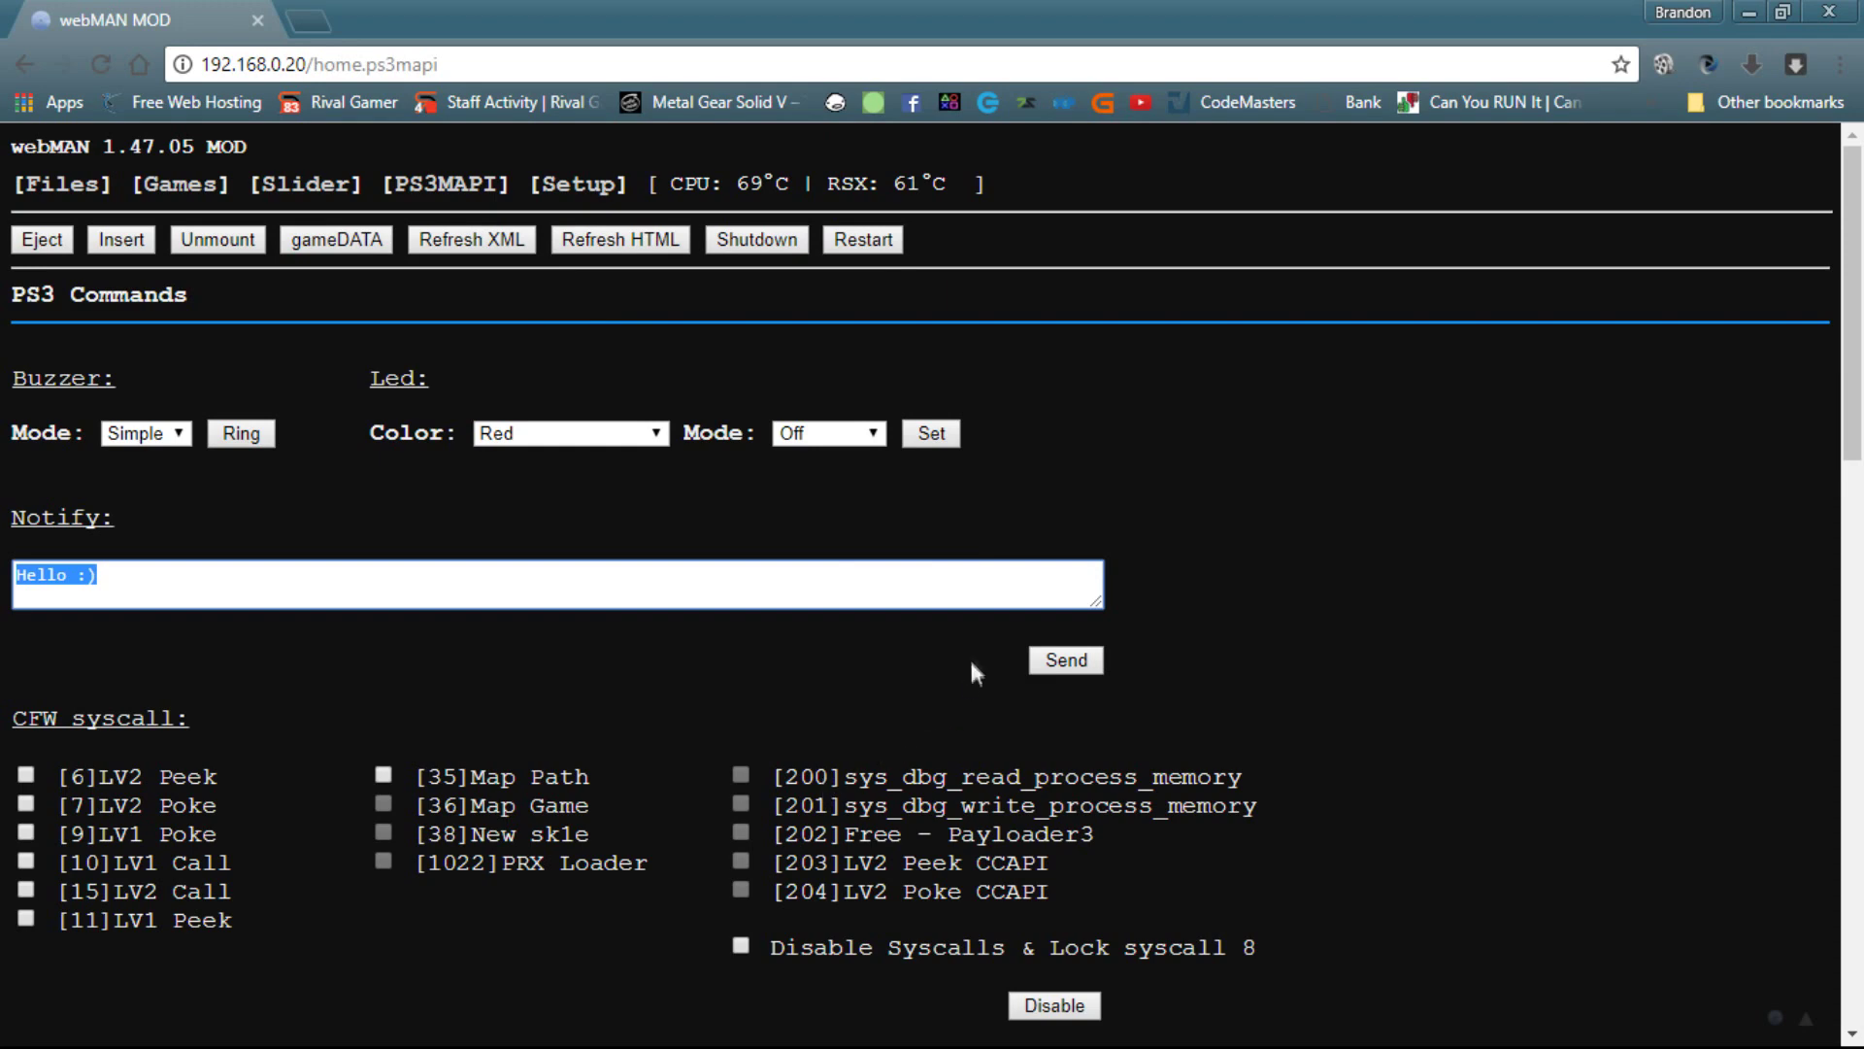
{"action": "type", "text": "Hello From RivalGamer :D"}
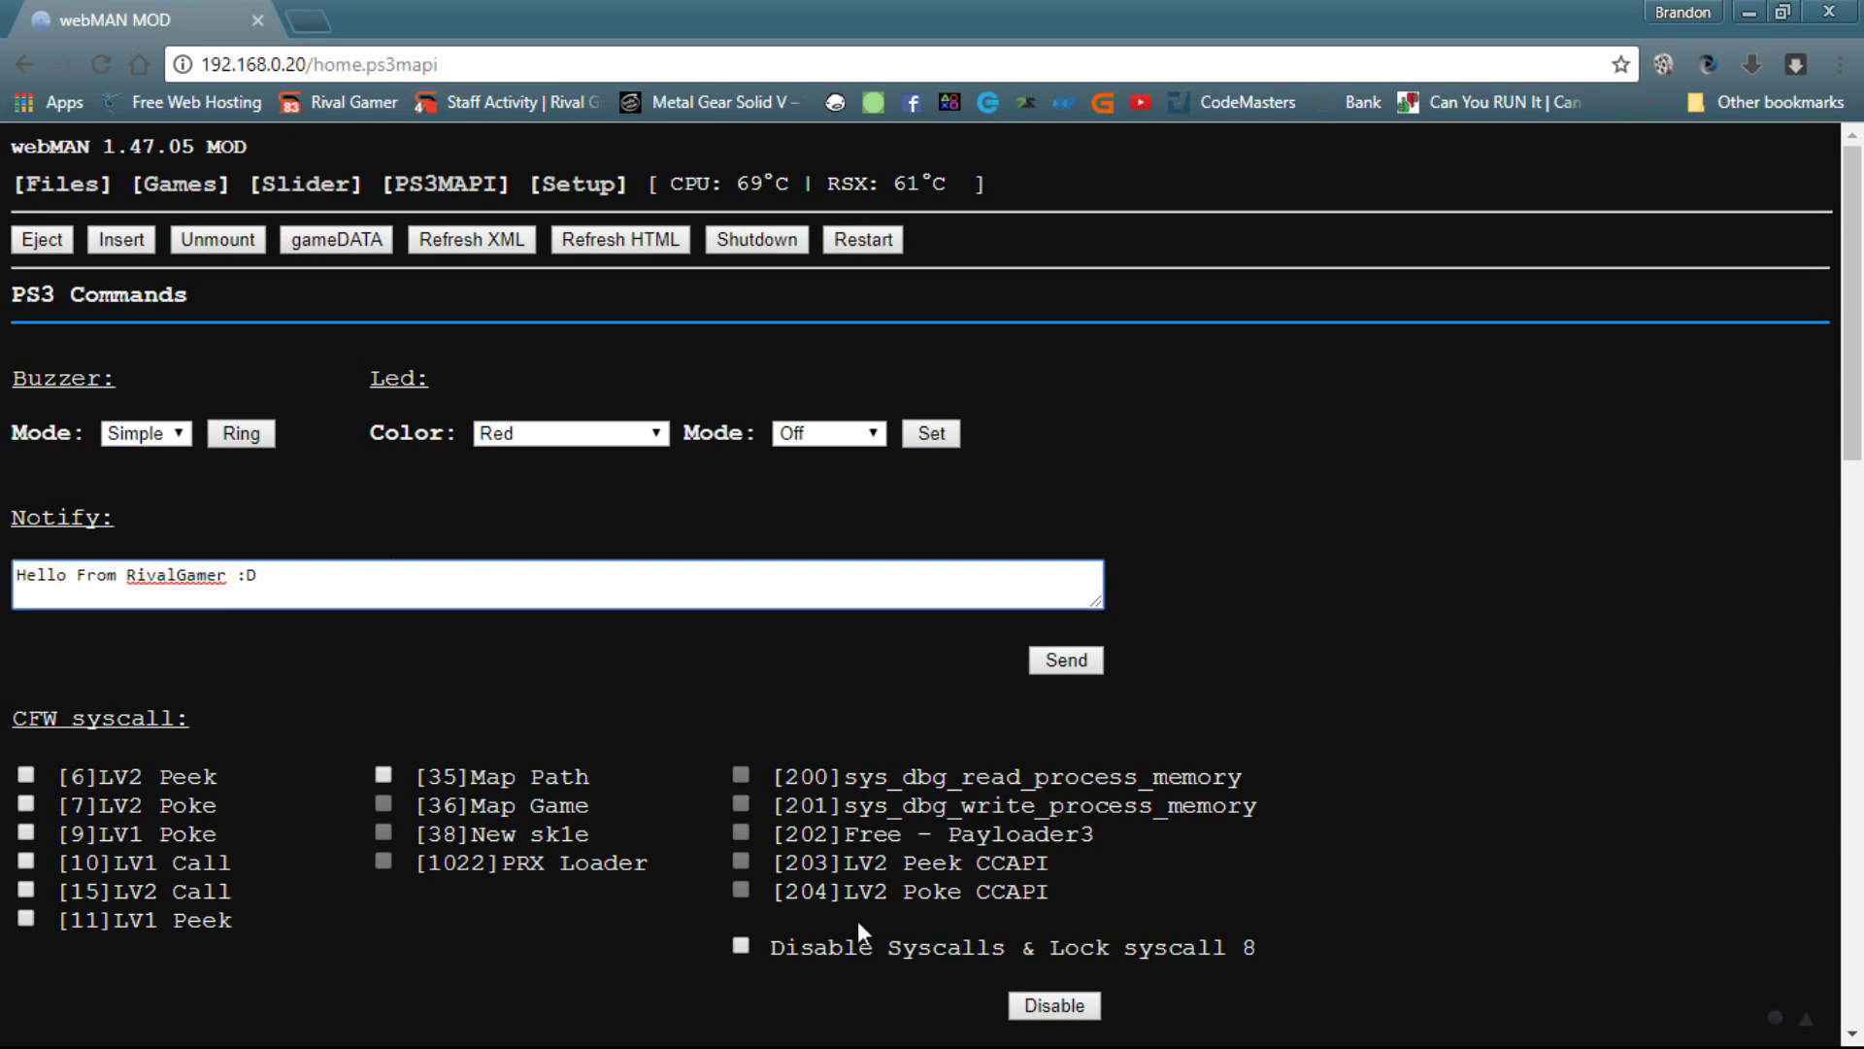
{"action": "left_click", "coordinate": [1051, 664]}
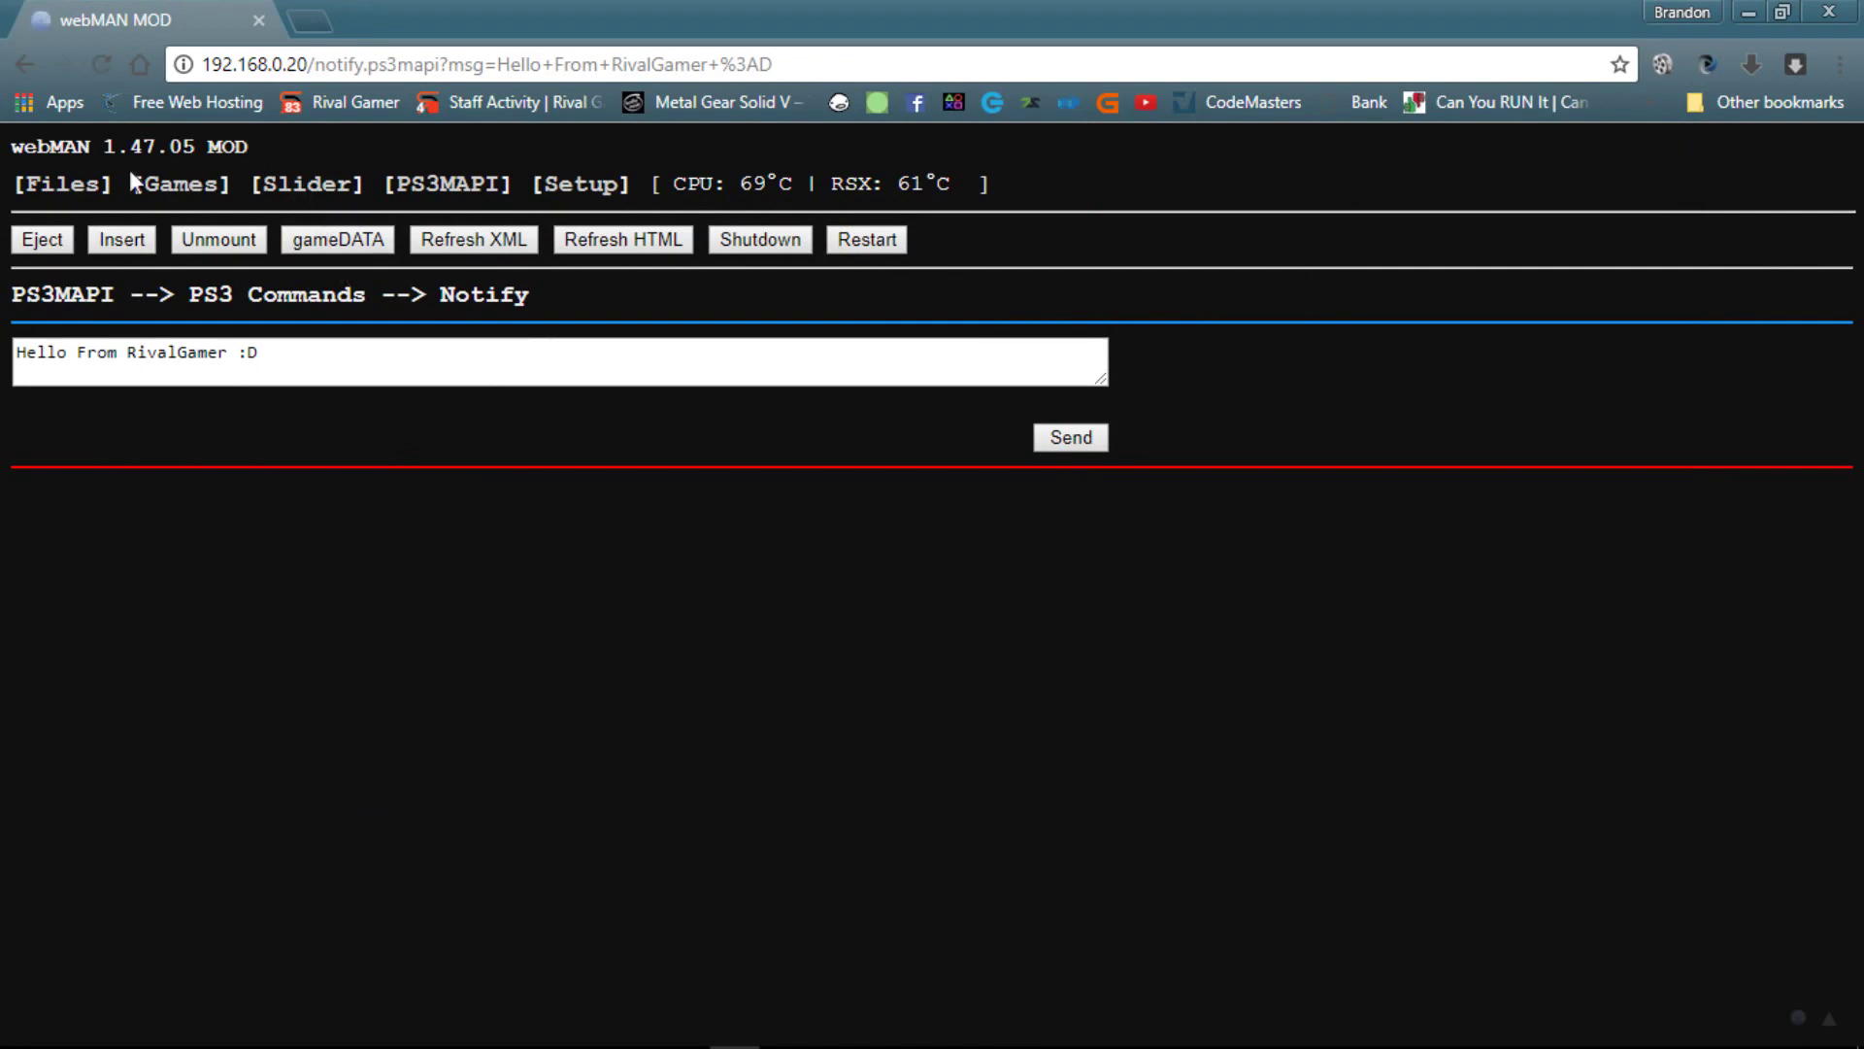
Return to webMAN's root file listing and switch to FileZilla to open /dev_hdd0 on the PS3.
{"action": "left_click", "coordinate": [85, 190]}
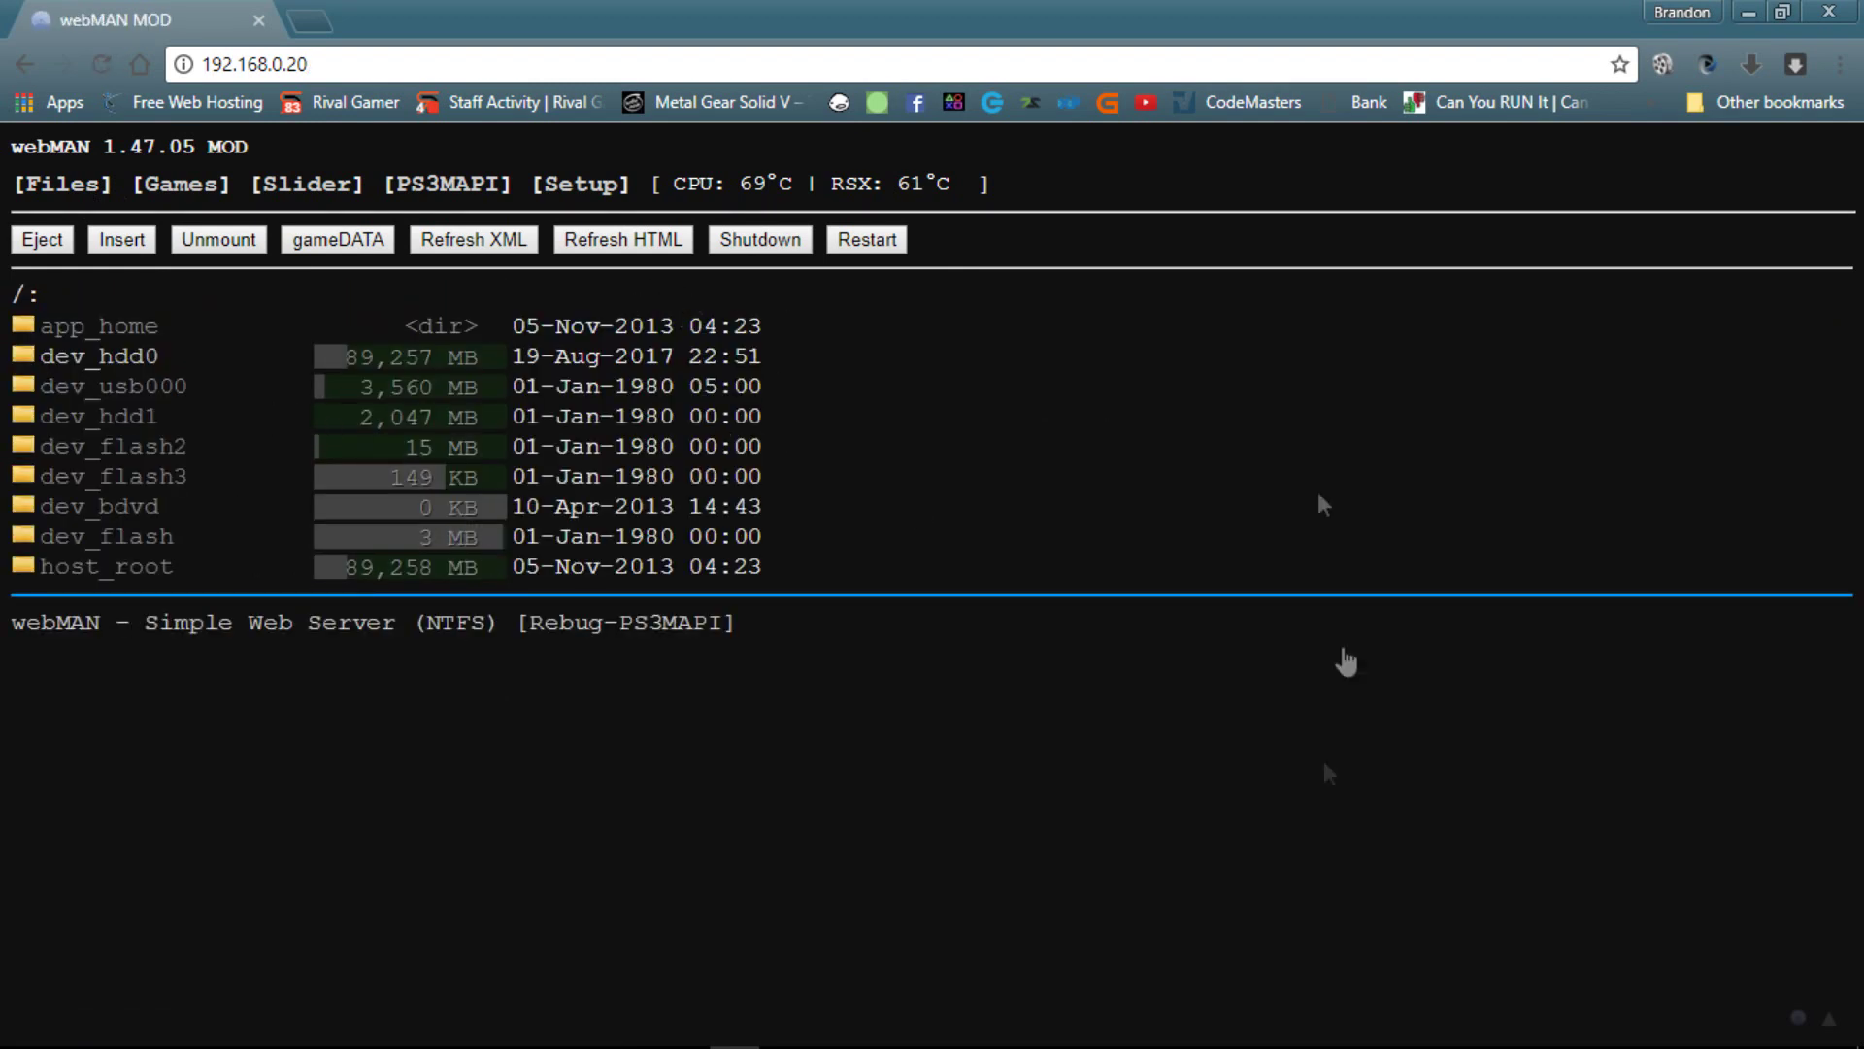
{"action": "left_click", "coordinate": [1293, 1029]}
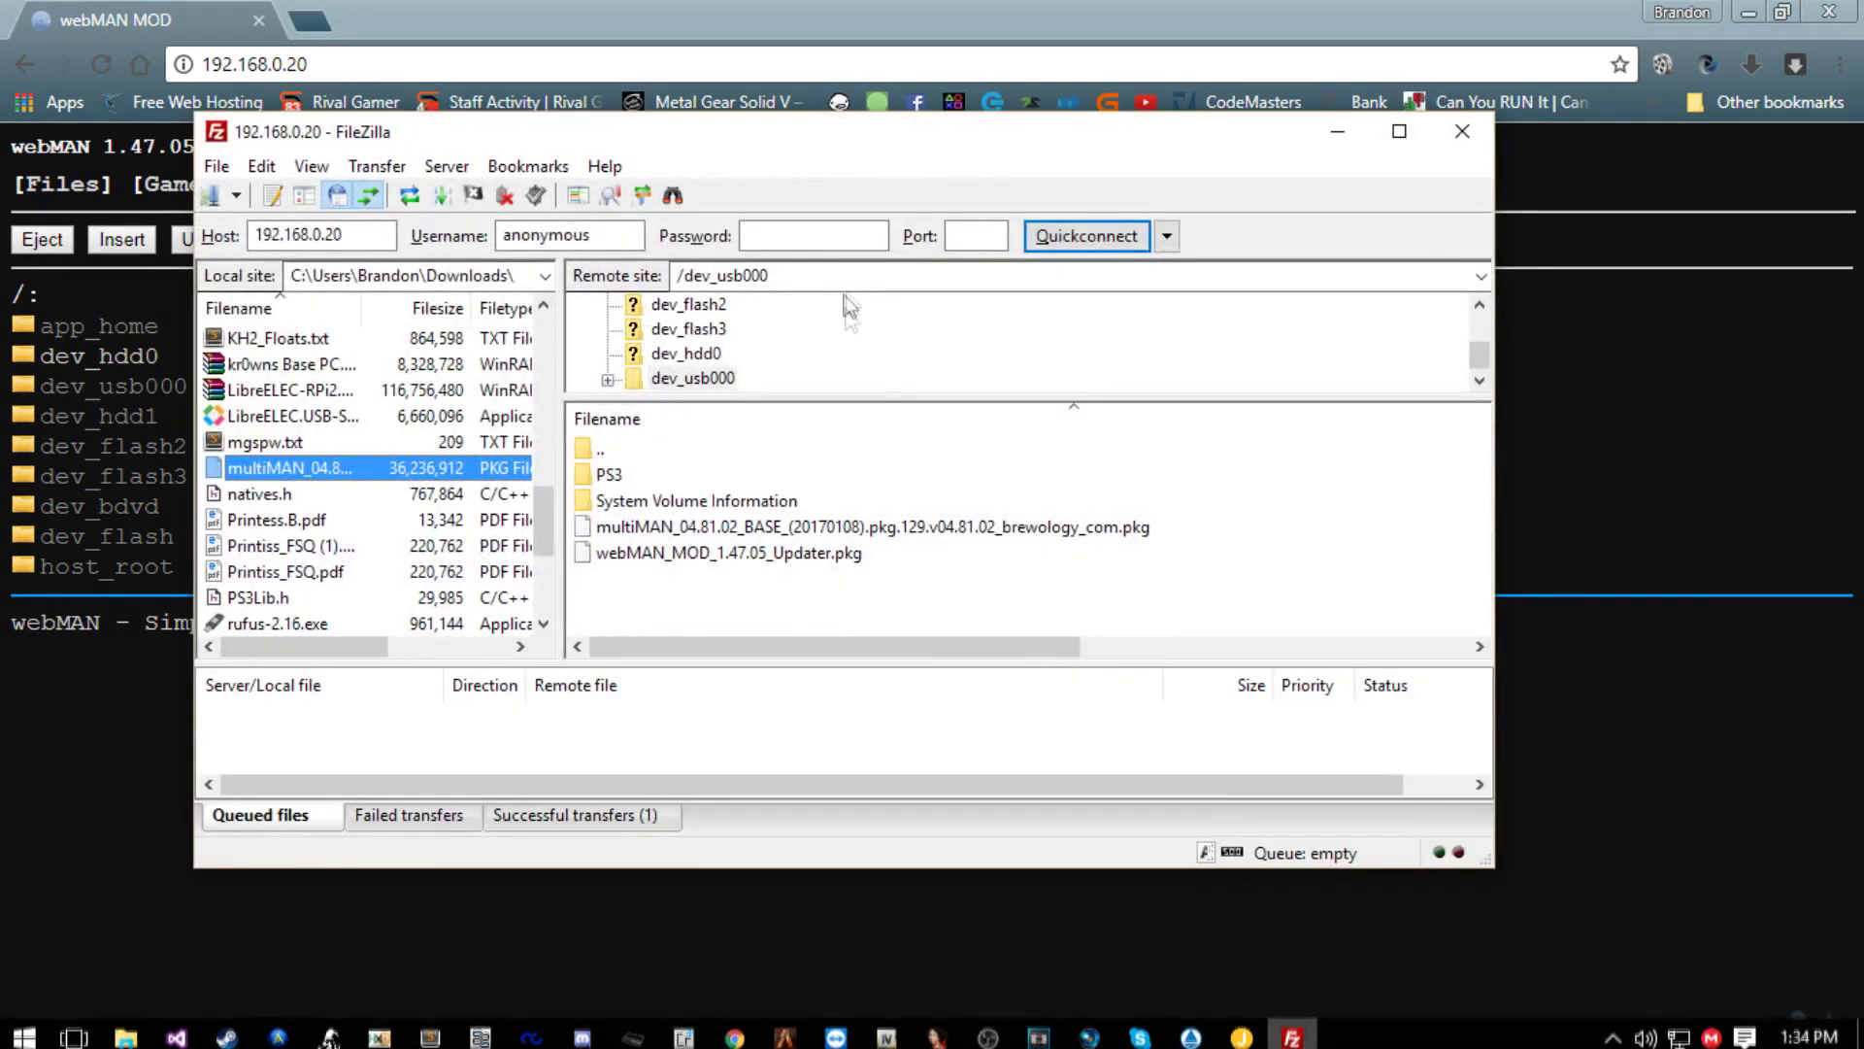
{"action": "left_click_drag", "start_coordinate": [556, 561], "coordinate": [537, 476]}
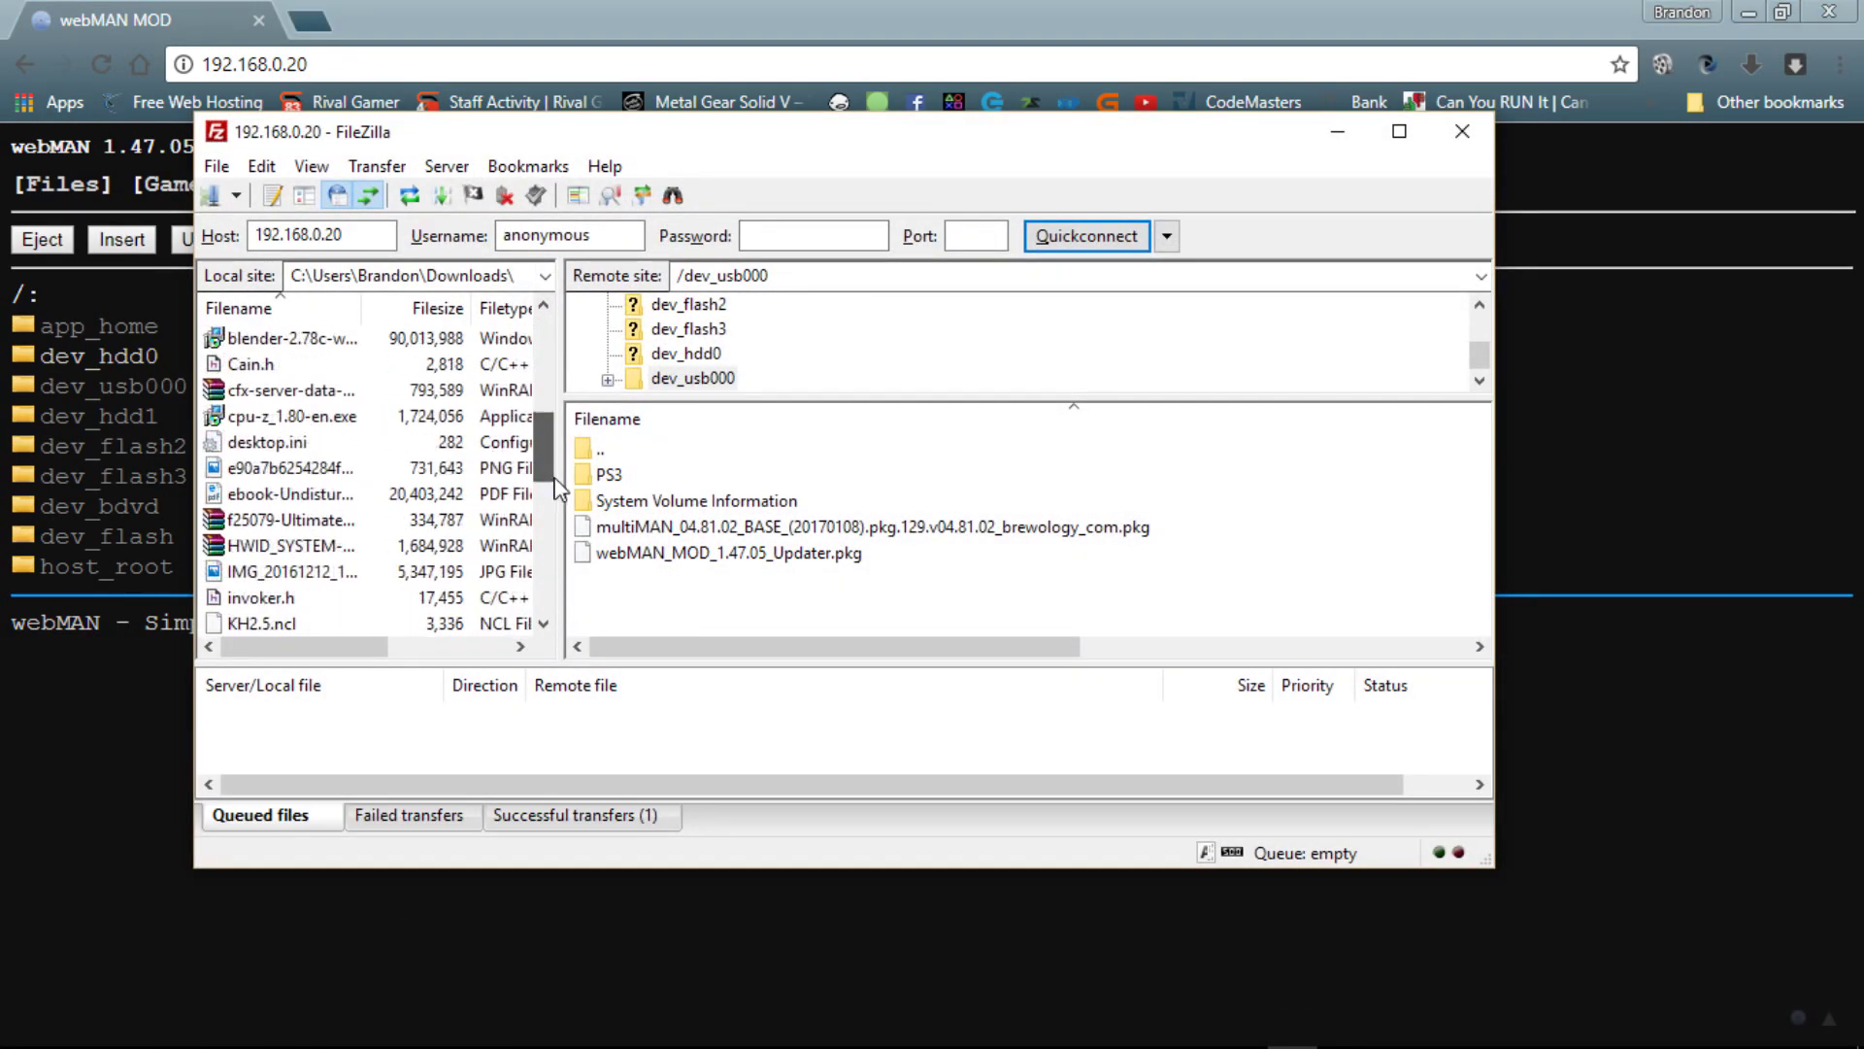
{"action": "left_click", "coordinate": [630, 451]}
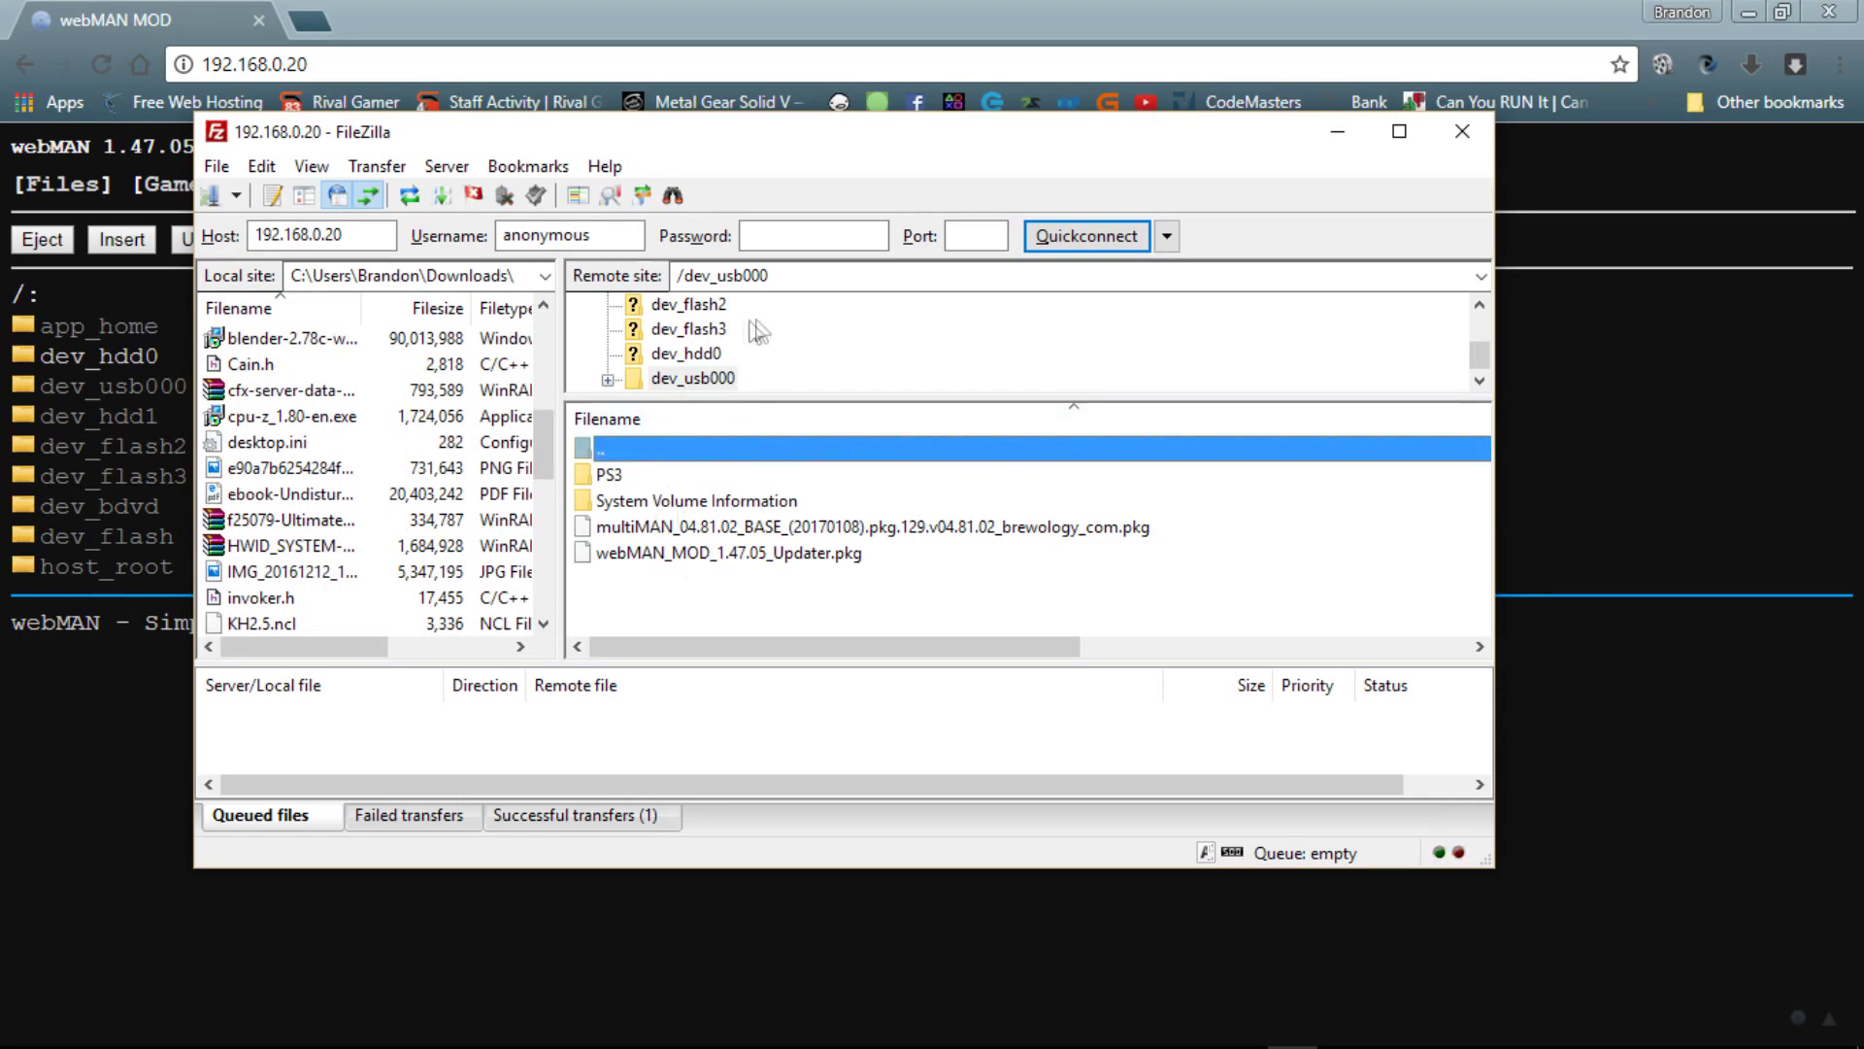
{"action": "key", "text": "Return"}
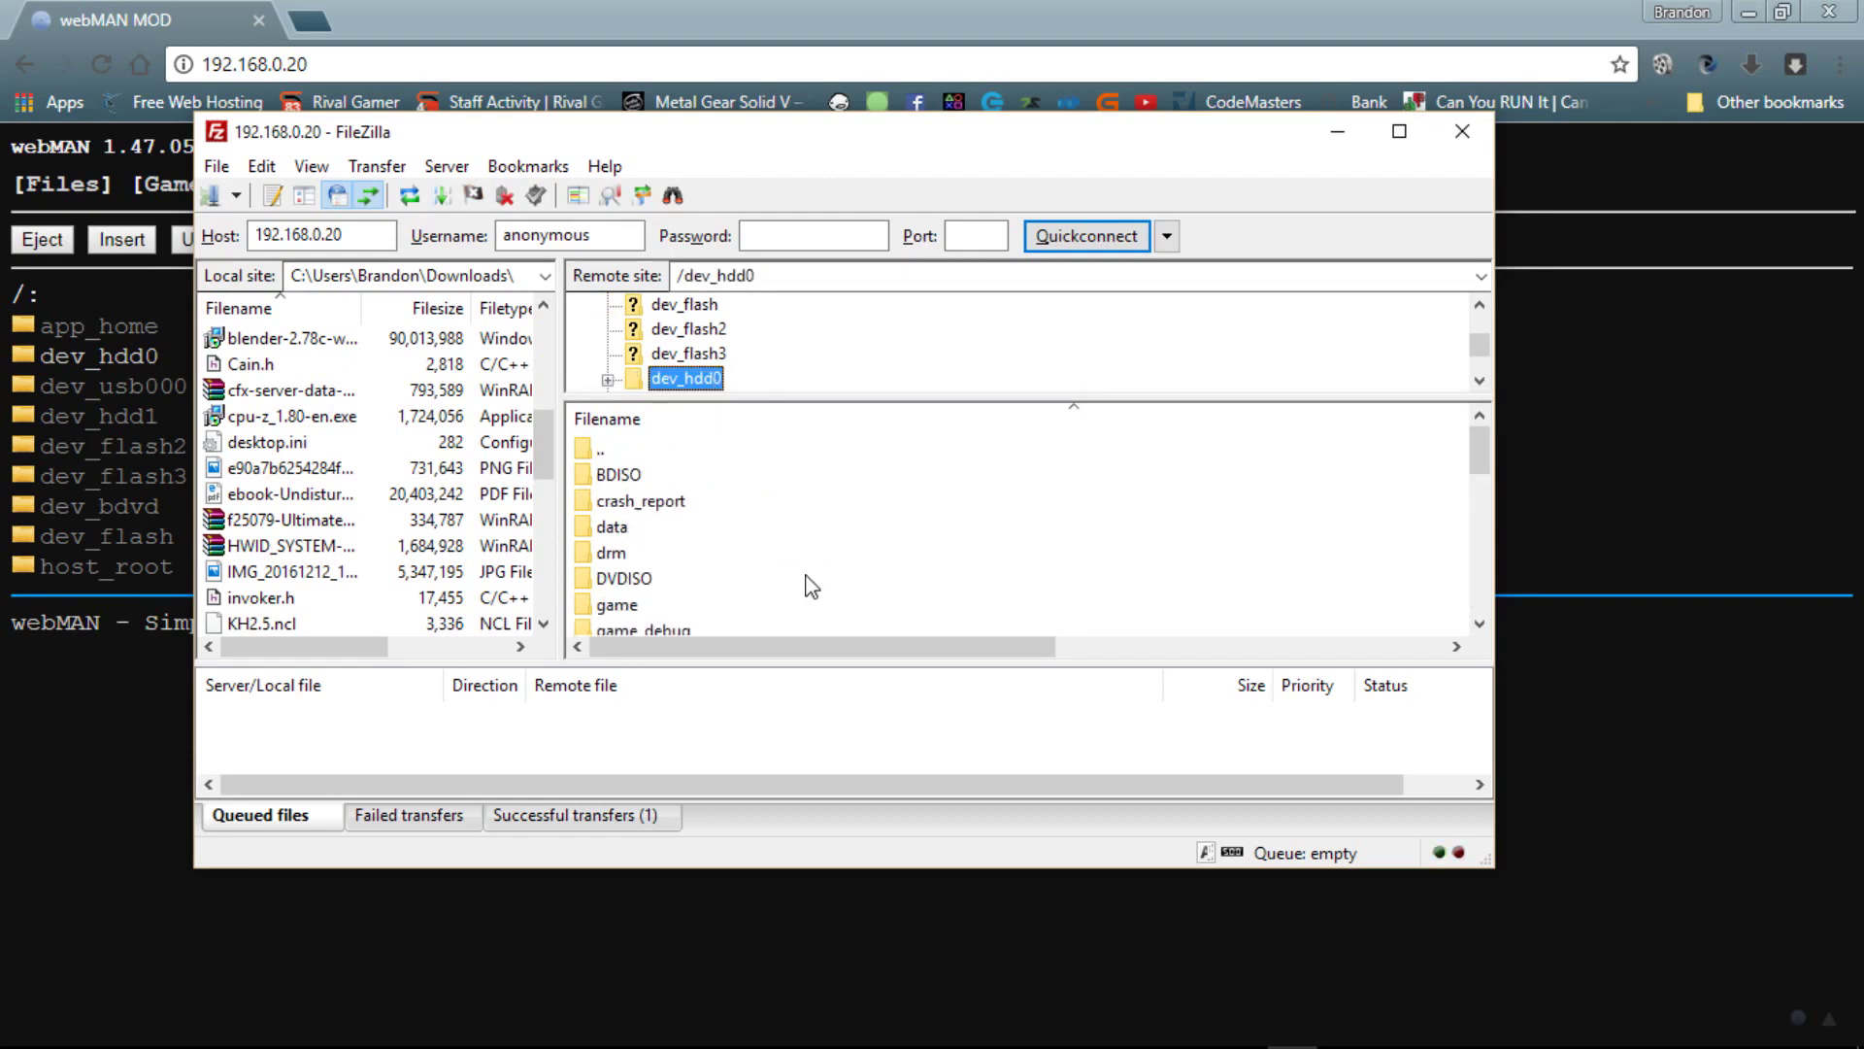
Look through the folders in /dev_hdd0 and open the packages folder.
{"action": "scroll", "coordinate": [806, 587], "scroll_direction": "down", "scroll_amount": 1}
{"action": "scroll", "coordinate": [762, 605], "scroll_direction": "down", "scroll_amount": 1}
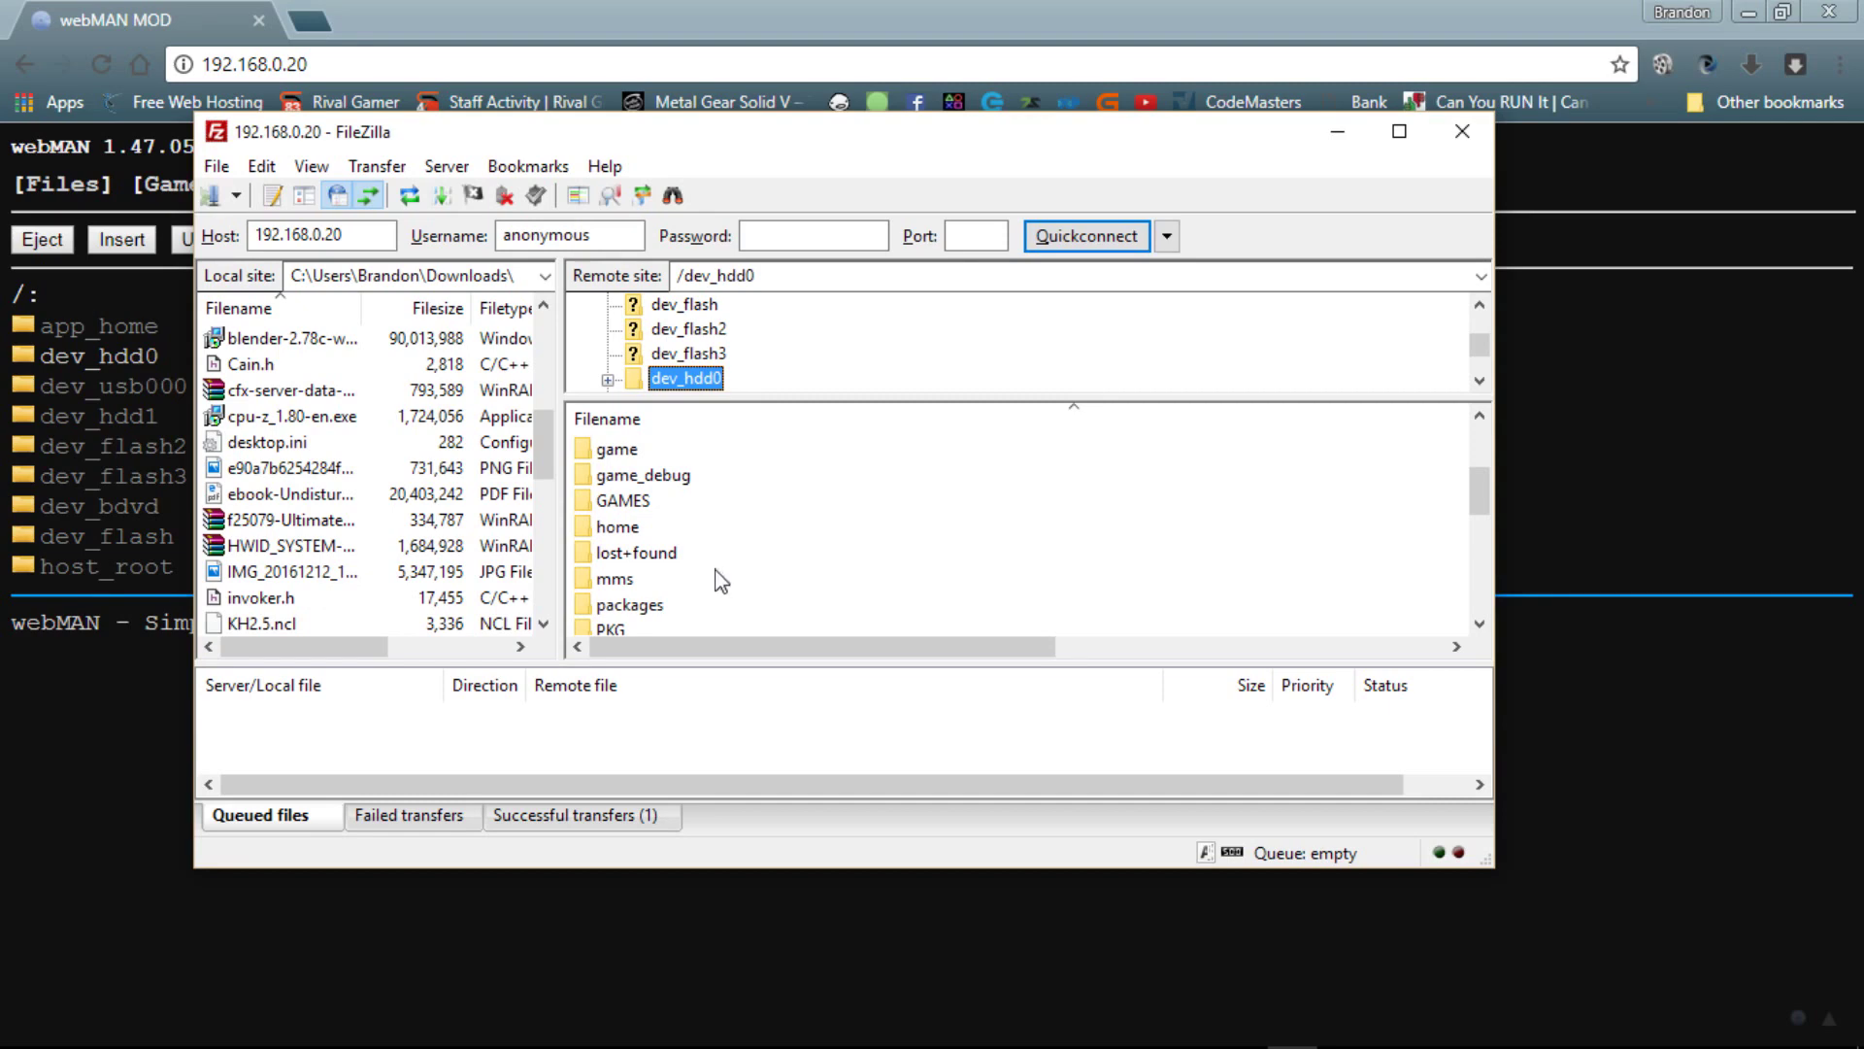
{"action": "scroll", "coordinate": [721, 580], "scroll_direction": "up", "scroll_amount": 2}
{"action": "scroll", "coordinate": [728, 486], "scroll_direction": "down", "scroll_amount": 2}
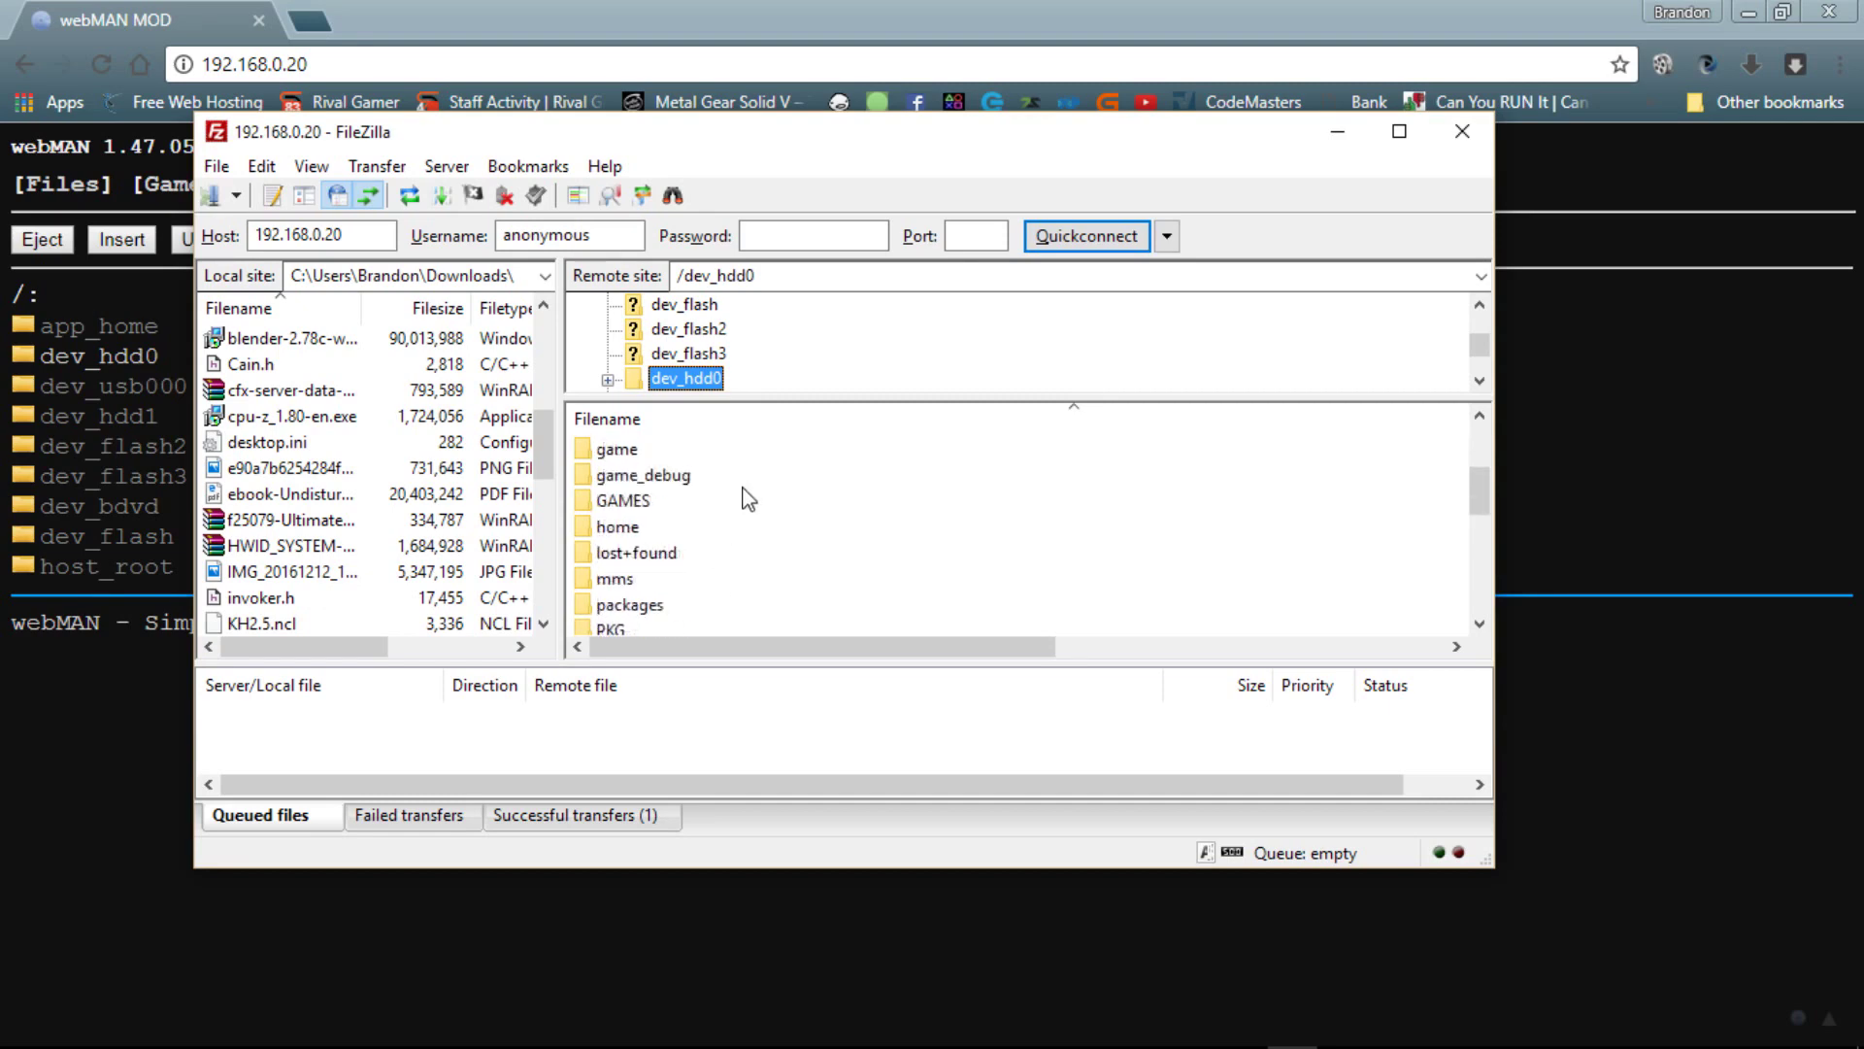
{"action": "left_click", "coordinate": [642, 605]}
{"action": "double_click", "coordinate": [642, 604]}
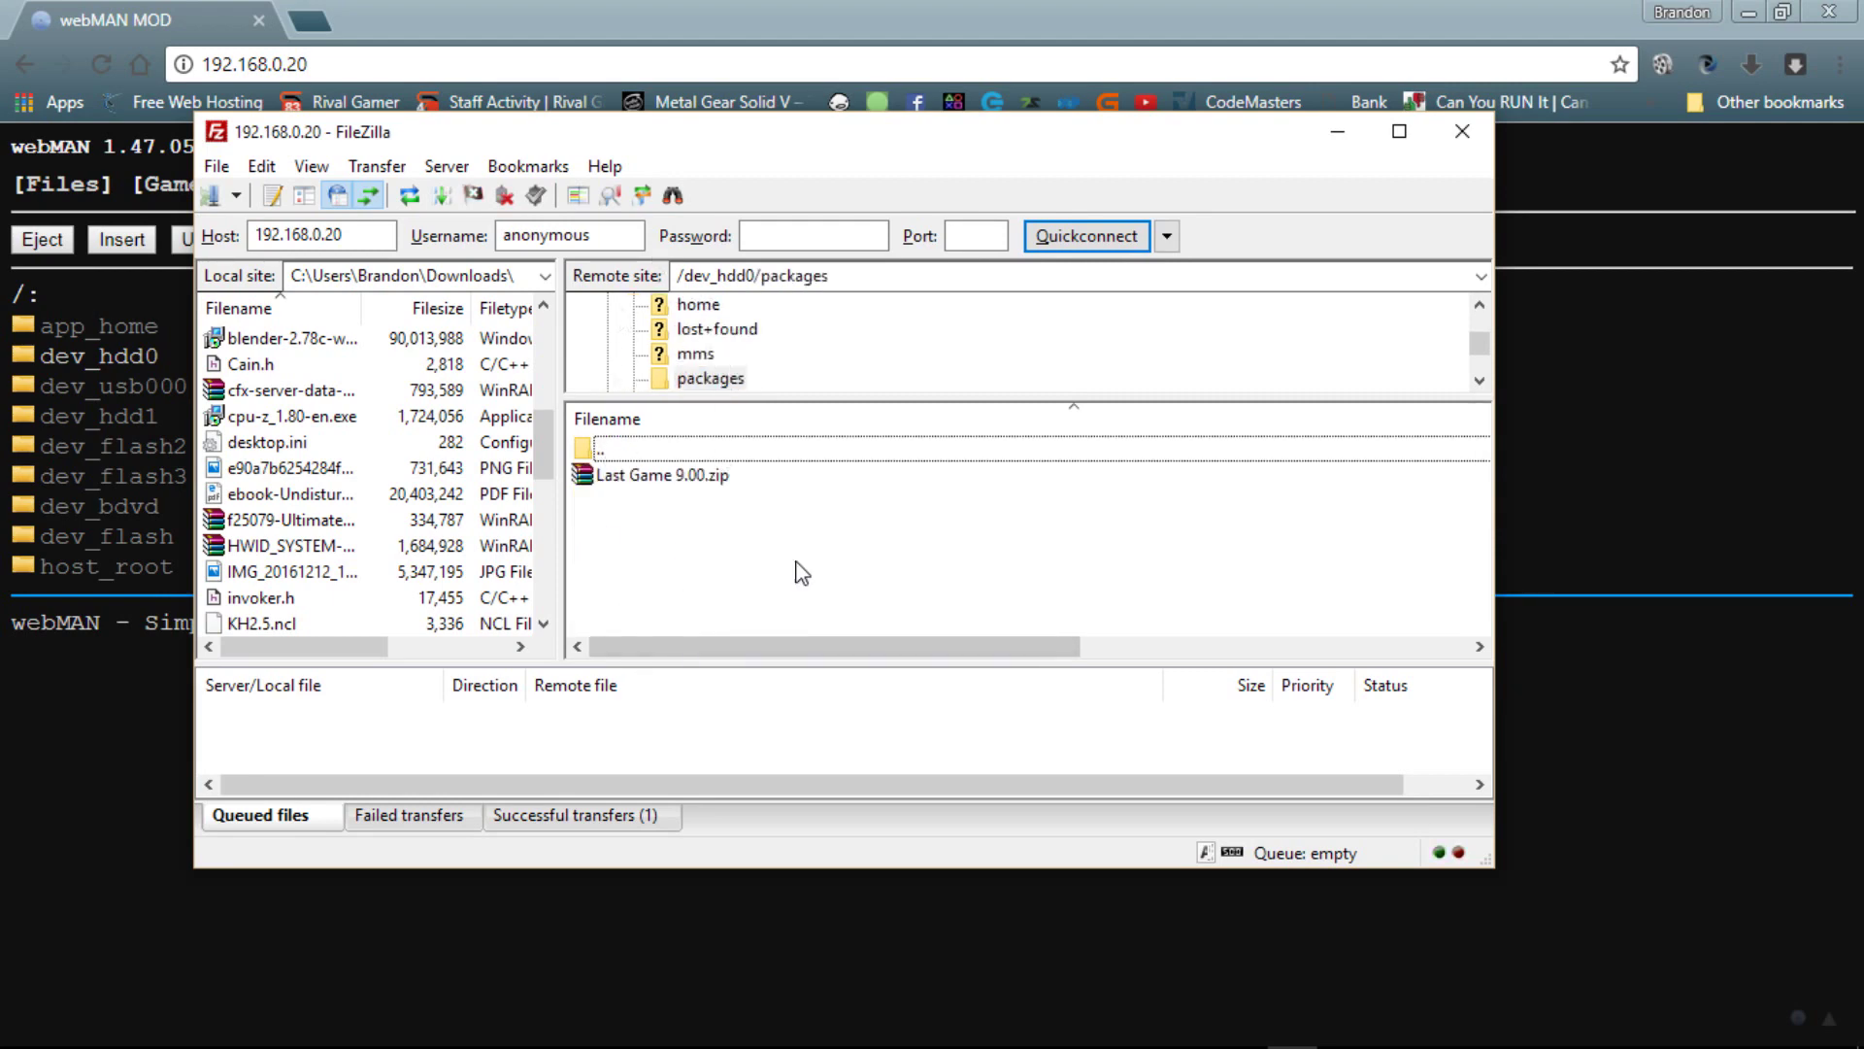
Go back to /dev_hdd0 to review the PS2ISO, PSPISO and remaining entries, and close FileZilla.
{"action": "double_click", "coordinate": [687, 446]}
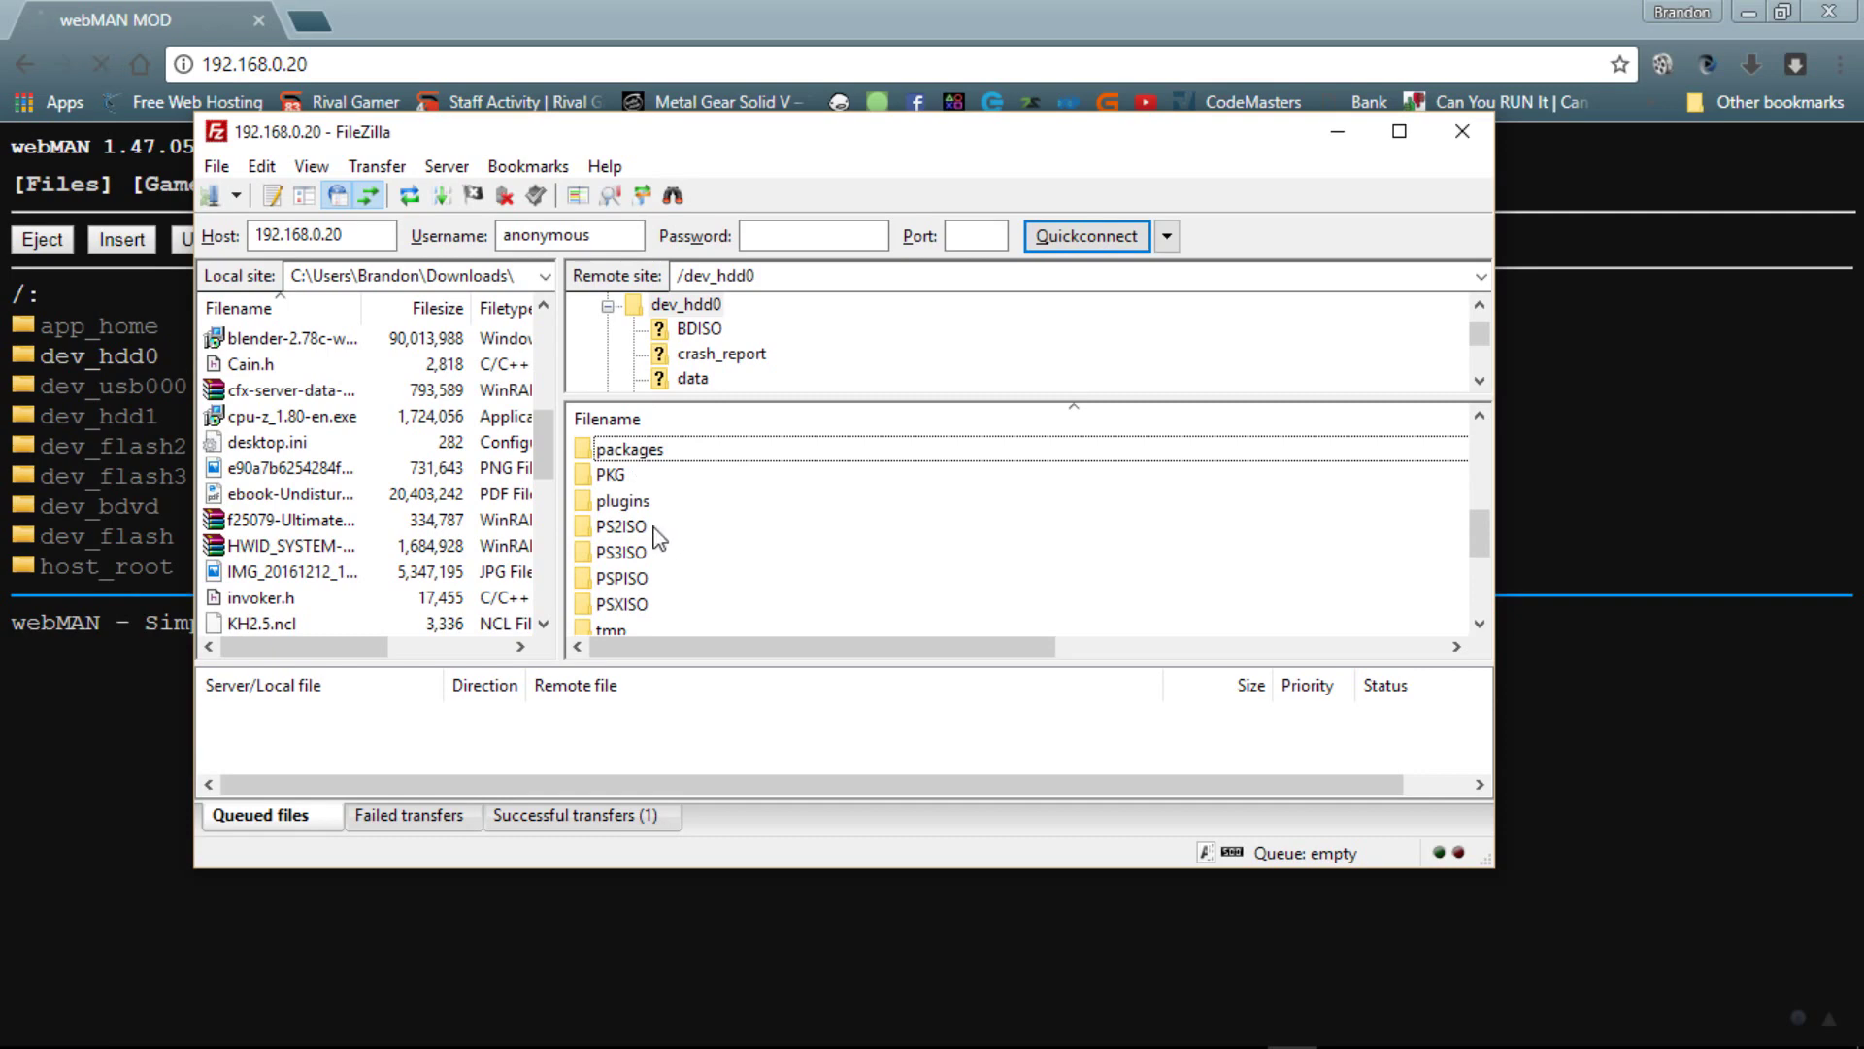
{"action": "left_click", "coordinate": [655, 529]}
{"action": "left_click", "coordinate": [642, 580]}
{"action": "scroll", "coordinate": [729, 461], "scroll_direction": "down", "scroll_amount": 3}
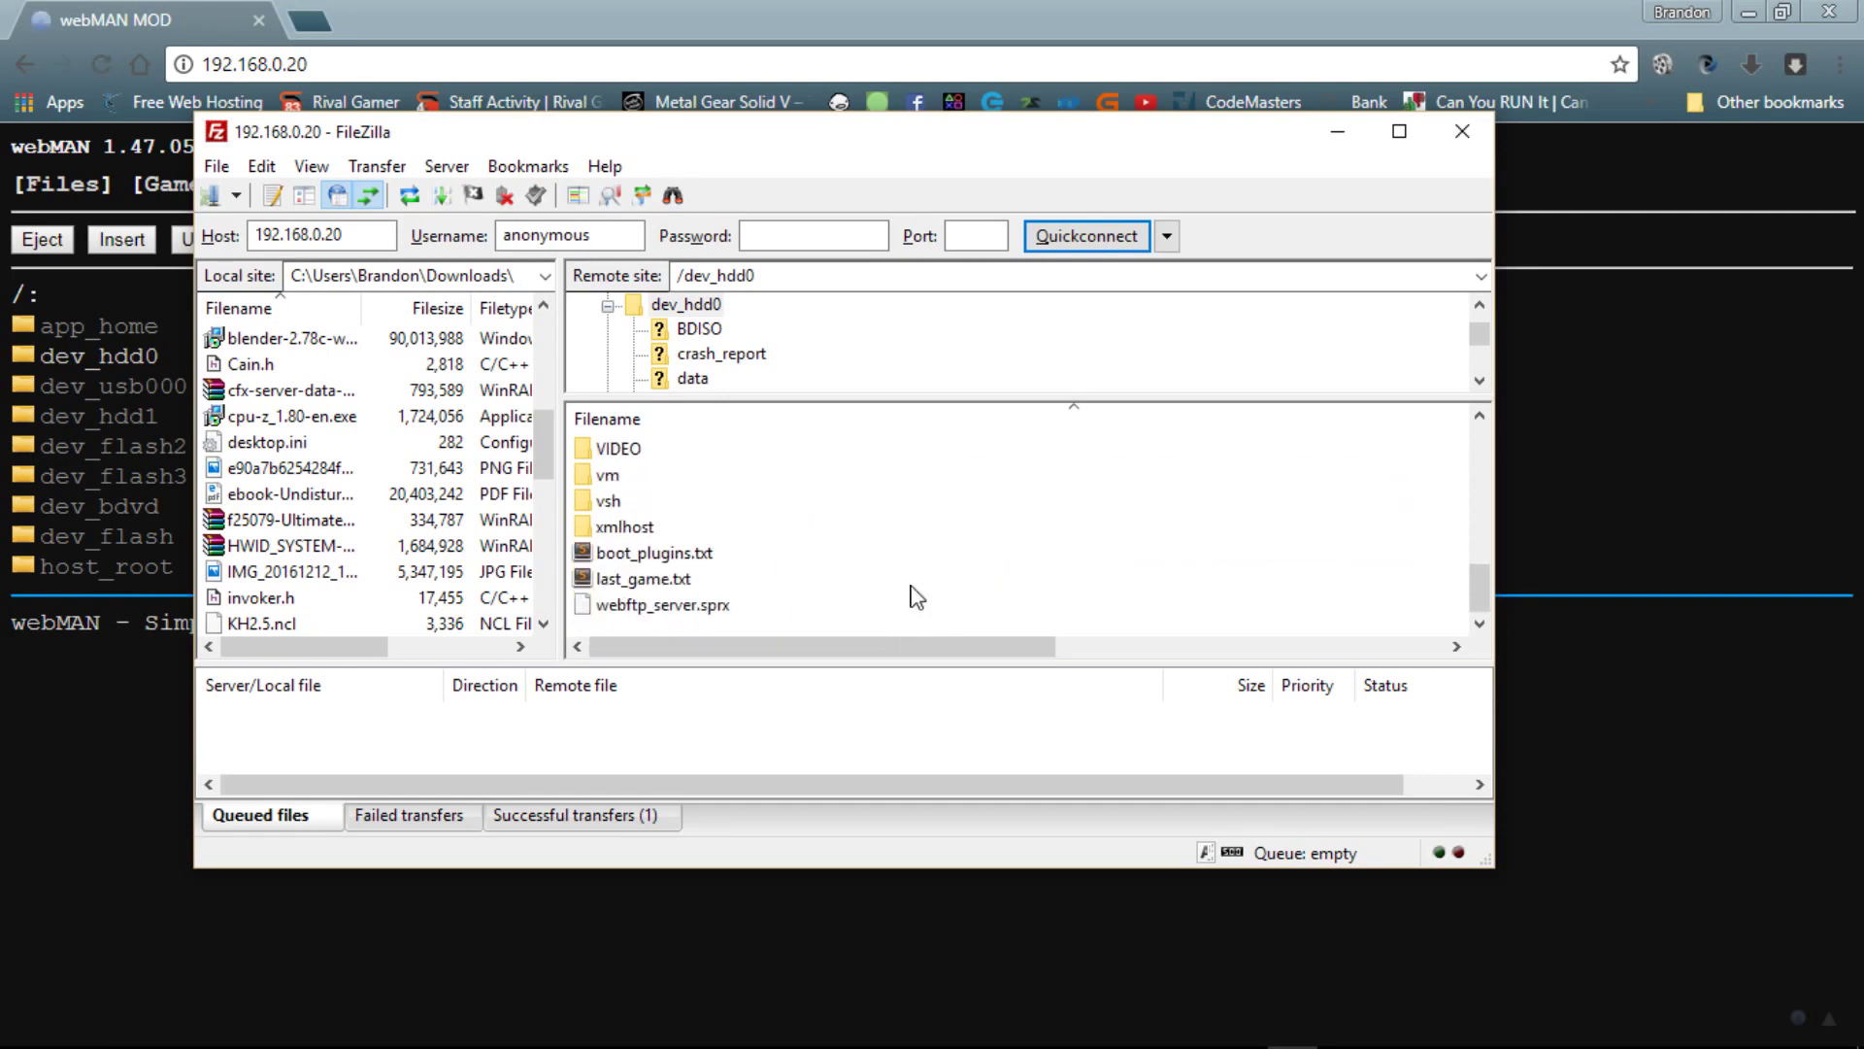
{"action": "scroll", "coordinate": [917, 597], "scroll_direction": "up", "scroll_amount": 2}
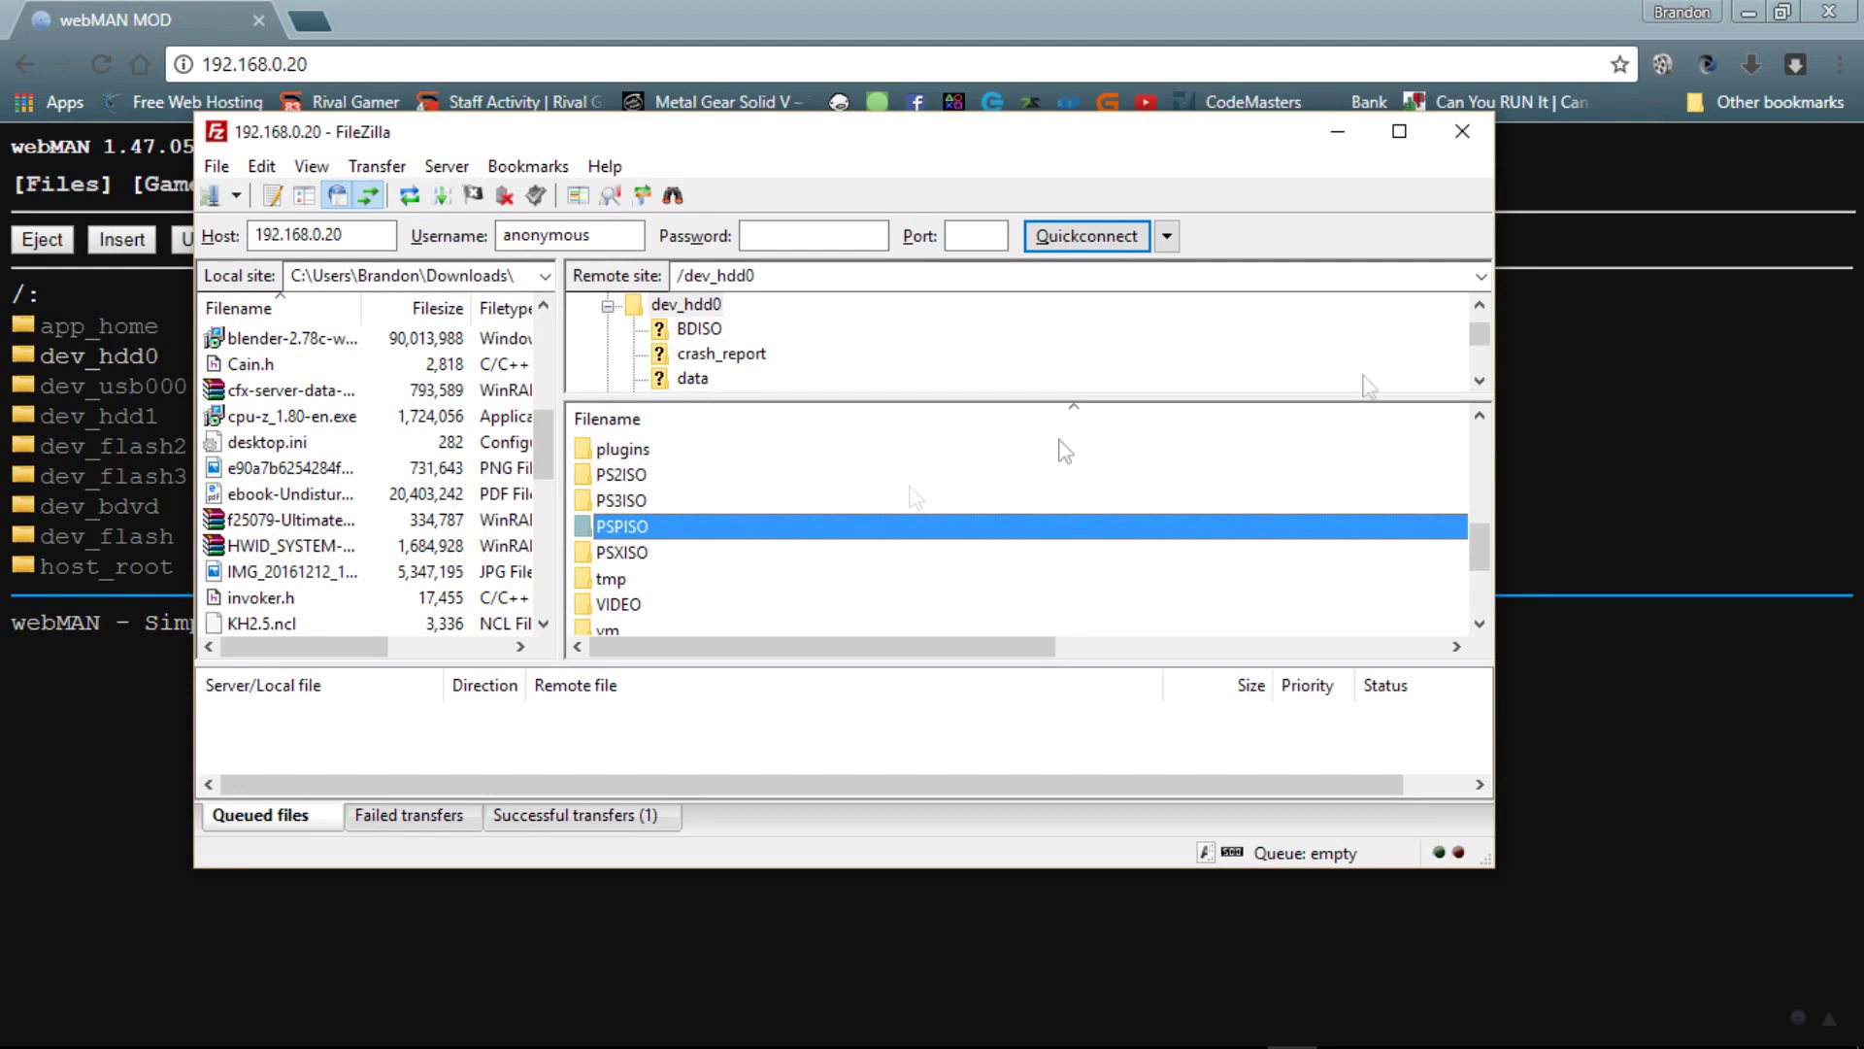
{"action": "left_click", "coordinate": [1461, 133]}
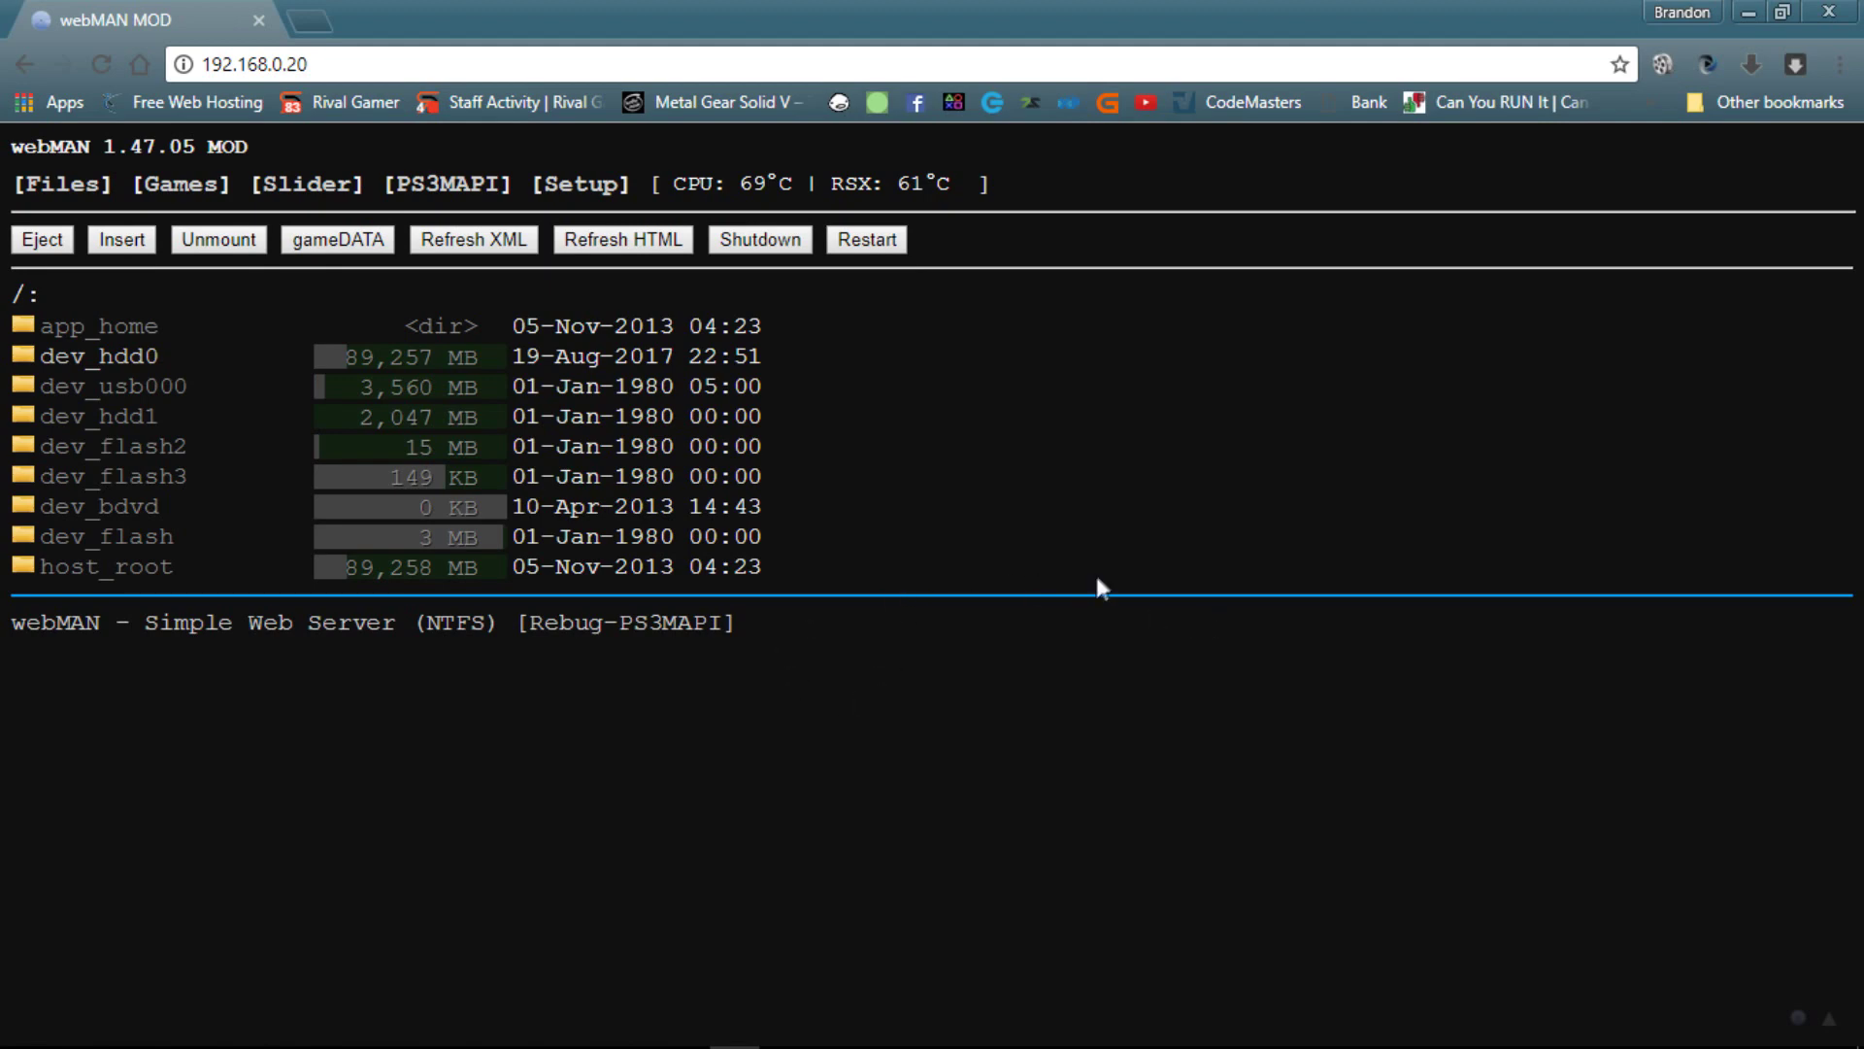
{"action": "mouse_move", "coordinate": [1117, 1046]}
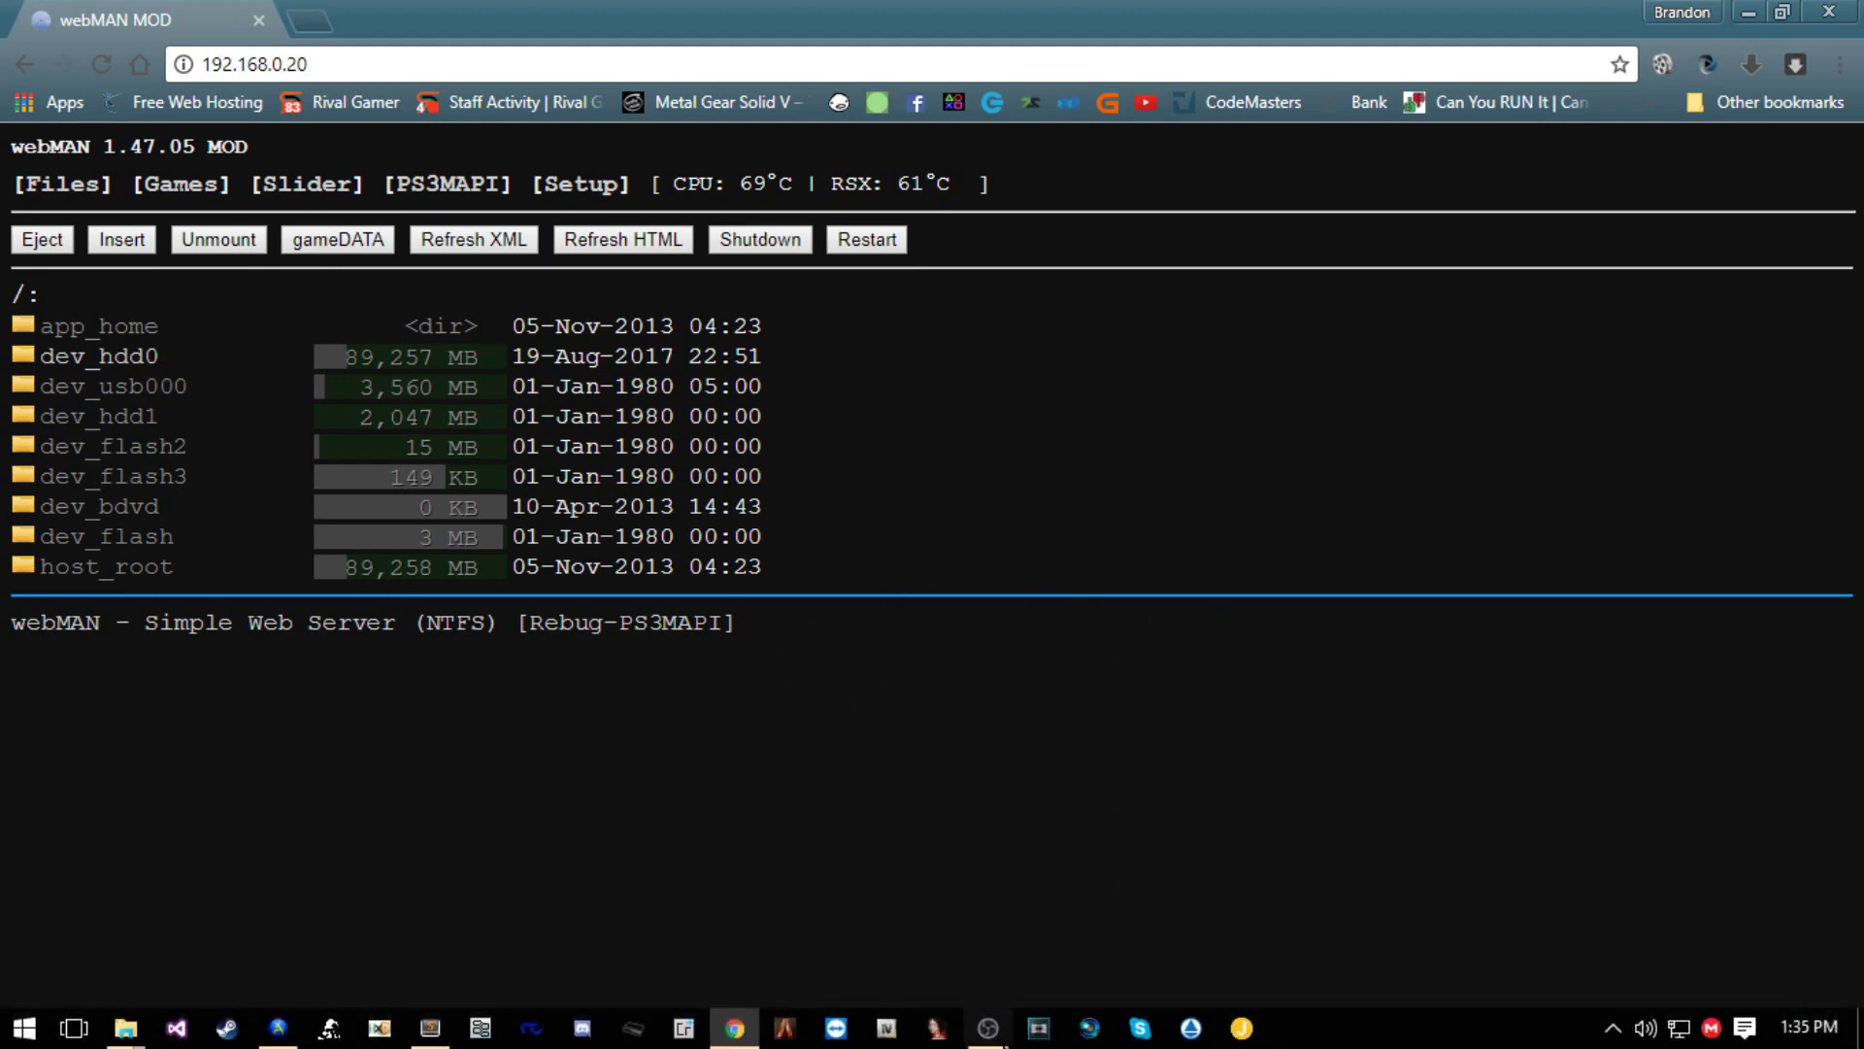